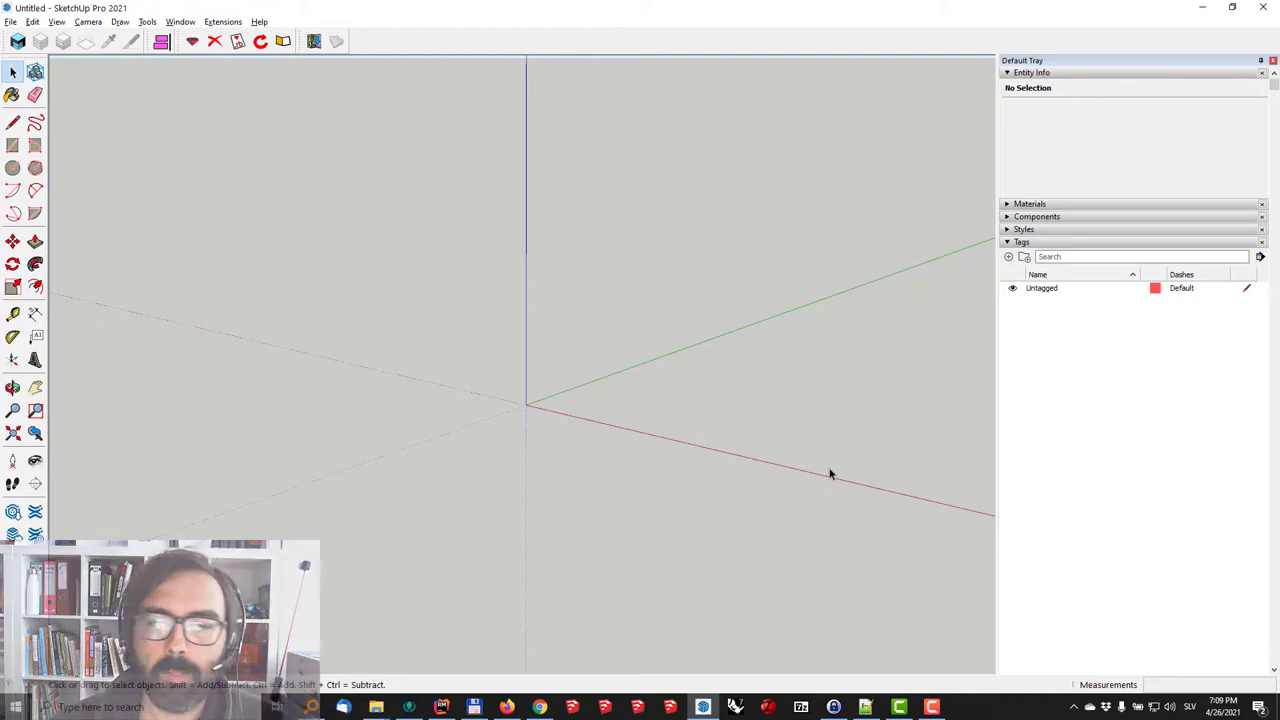
- Start an import of AutoCAD files (*.dwg, *.dxf) and accept the import options with units in Meters and Preserve drawing origin off
left_click(10, 21)
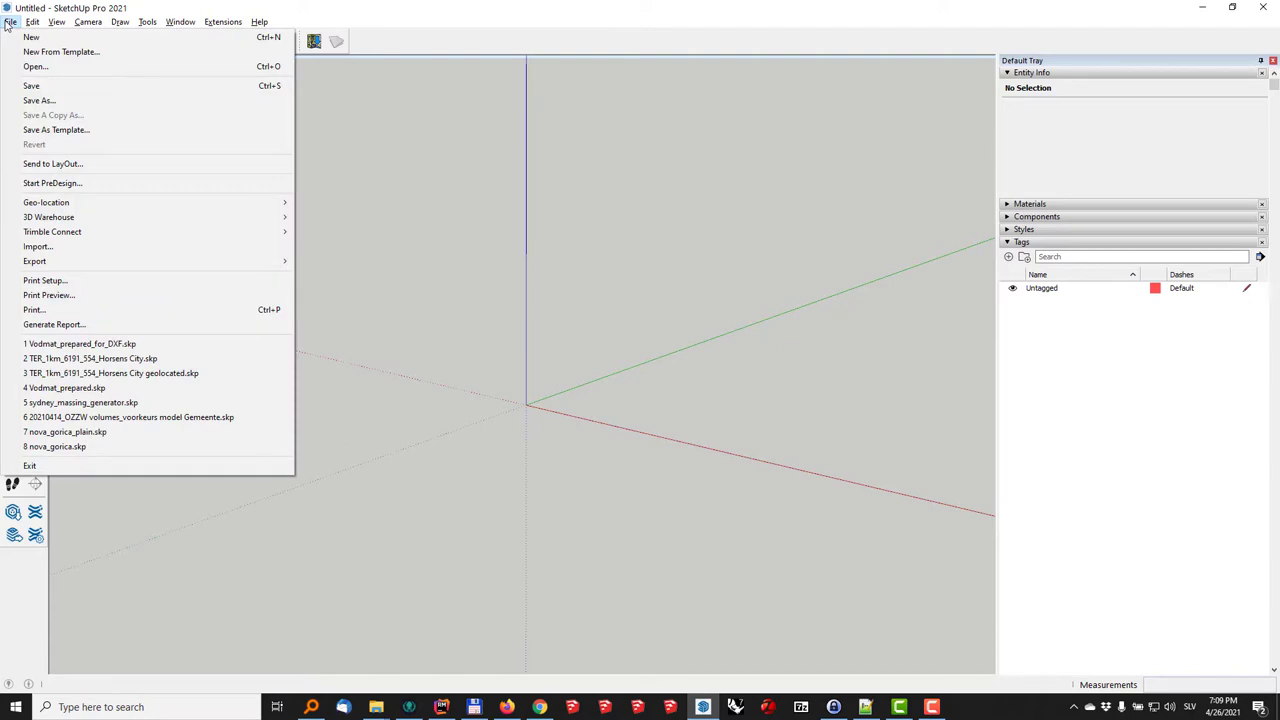
left_click(61, 247)
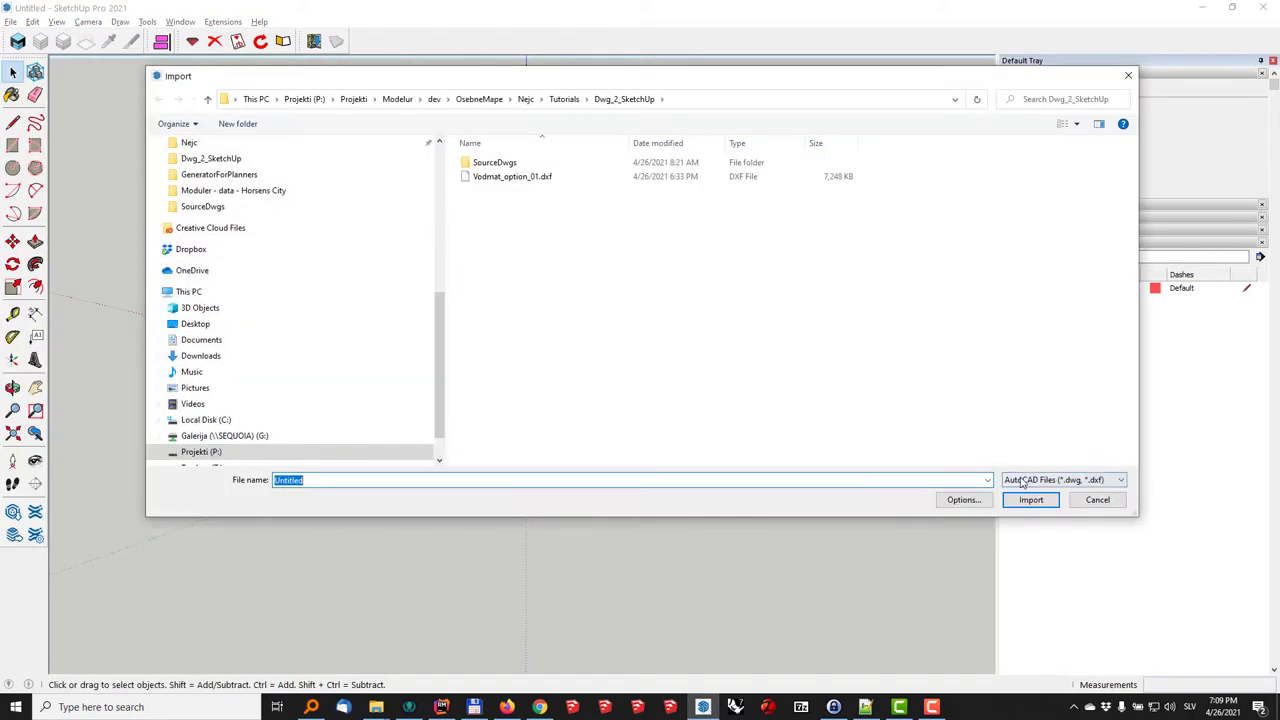
left_click(1016, 479)
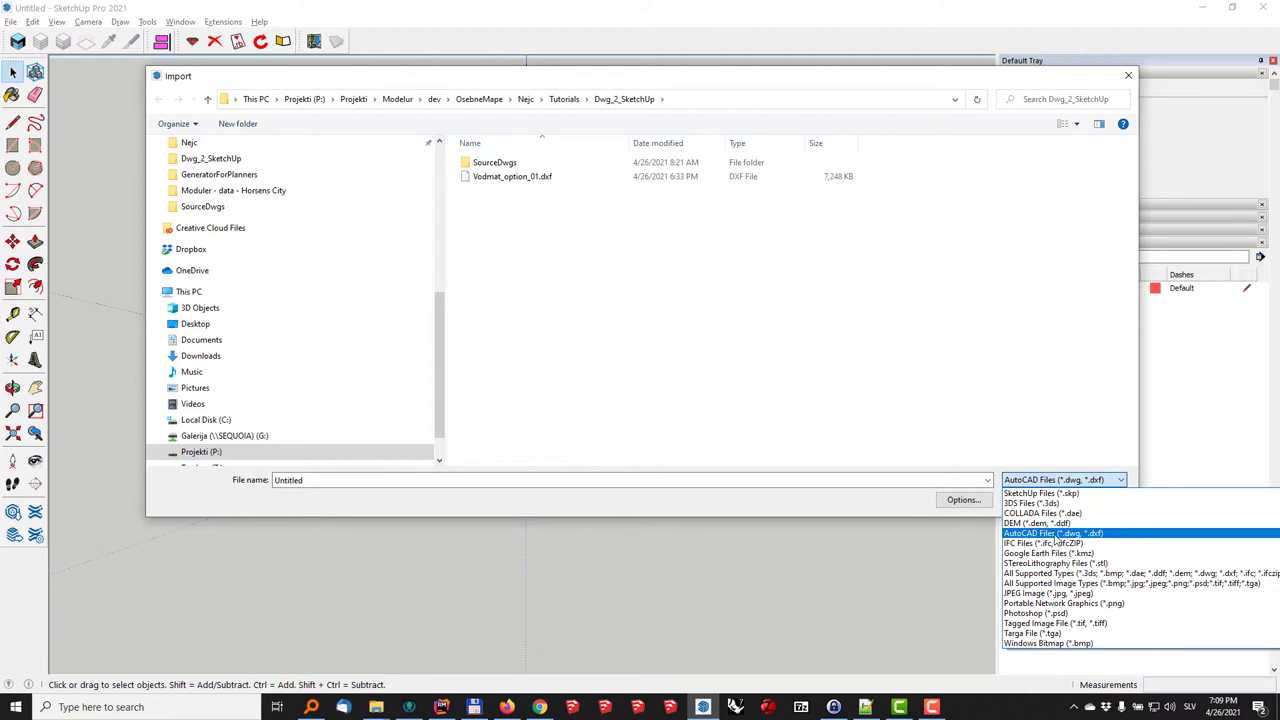
left_click(1055, 535)
left_click(960, 500)
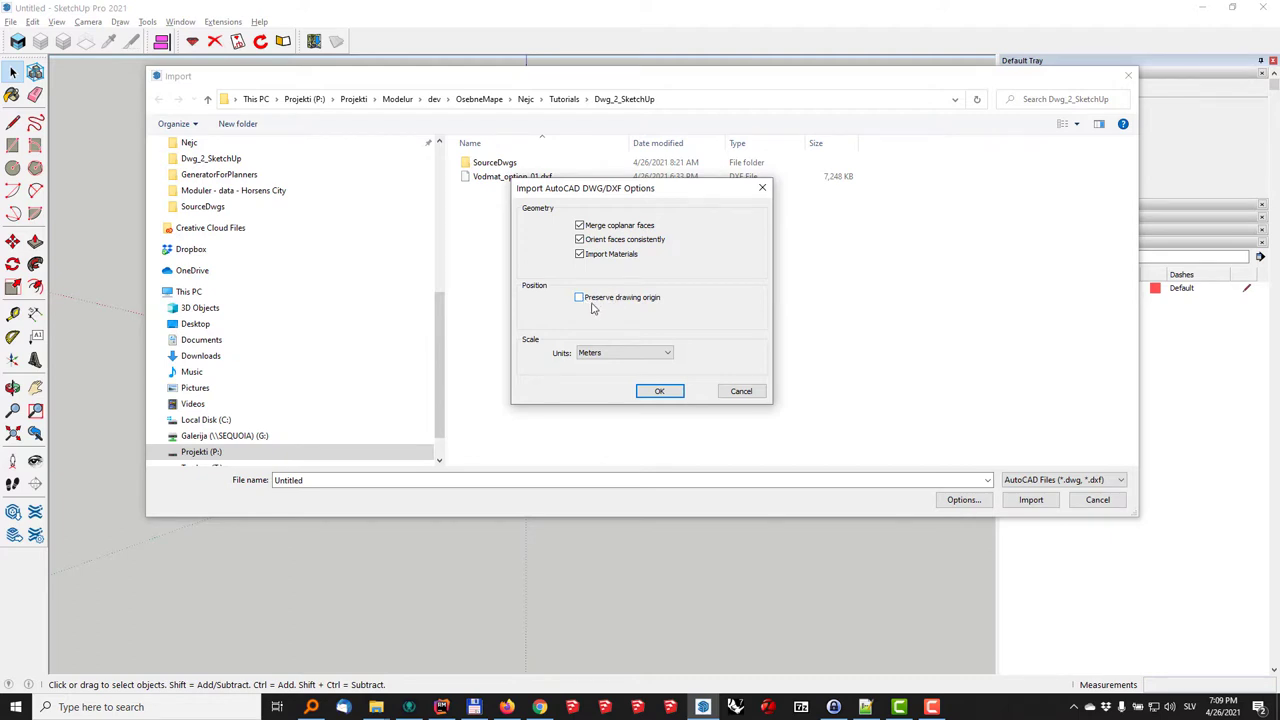
left_click(638, 356)
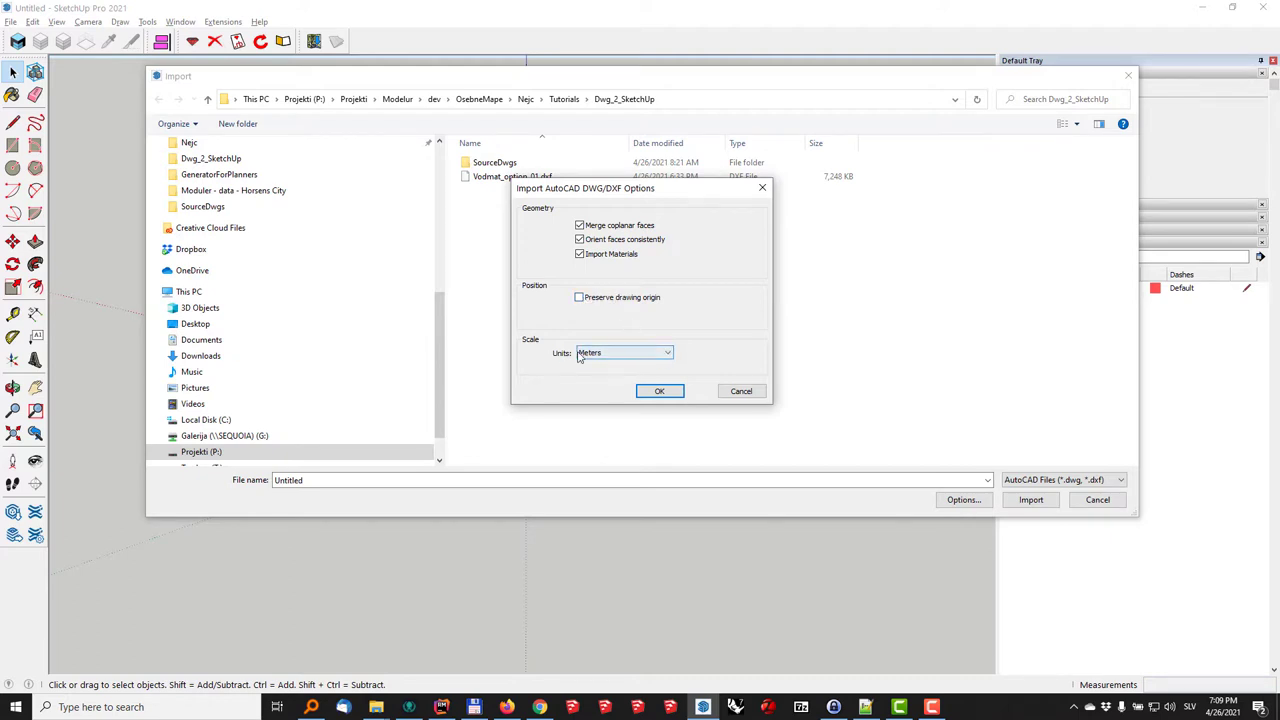
left_click(660, 391)
- Import Vodmat_option_01.dxf, review the imported entities in the results report and close it
left_click(1033, 501)
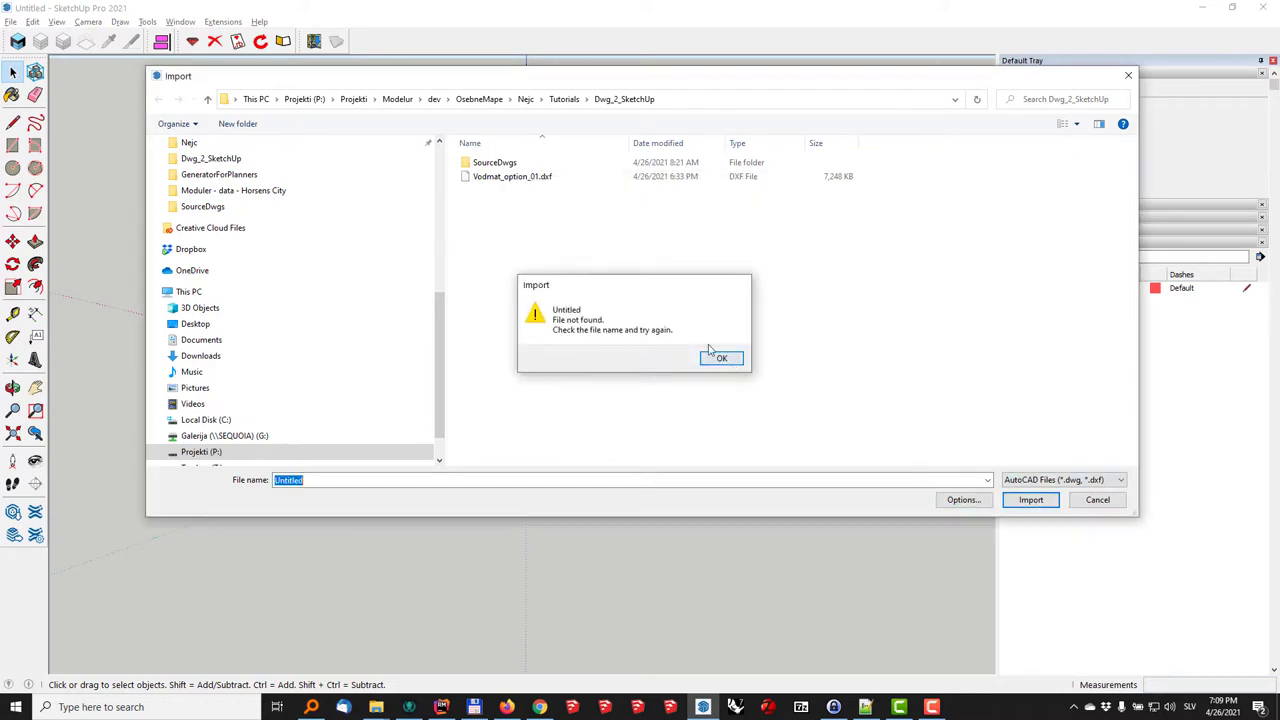
left_click(720, 357)
left_click(512, 176)
left_click(1033, 500)
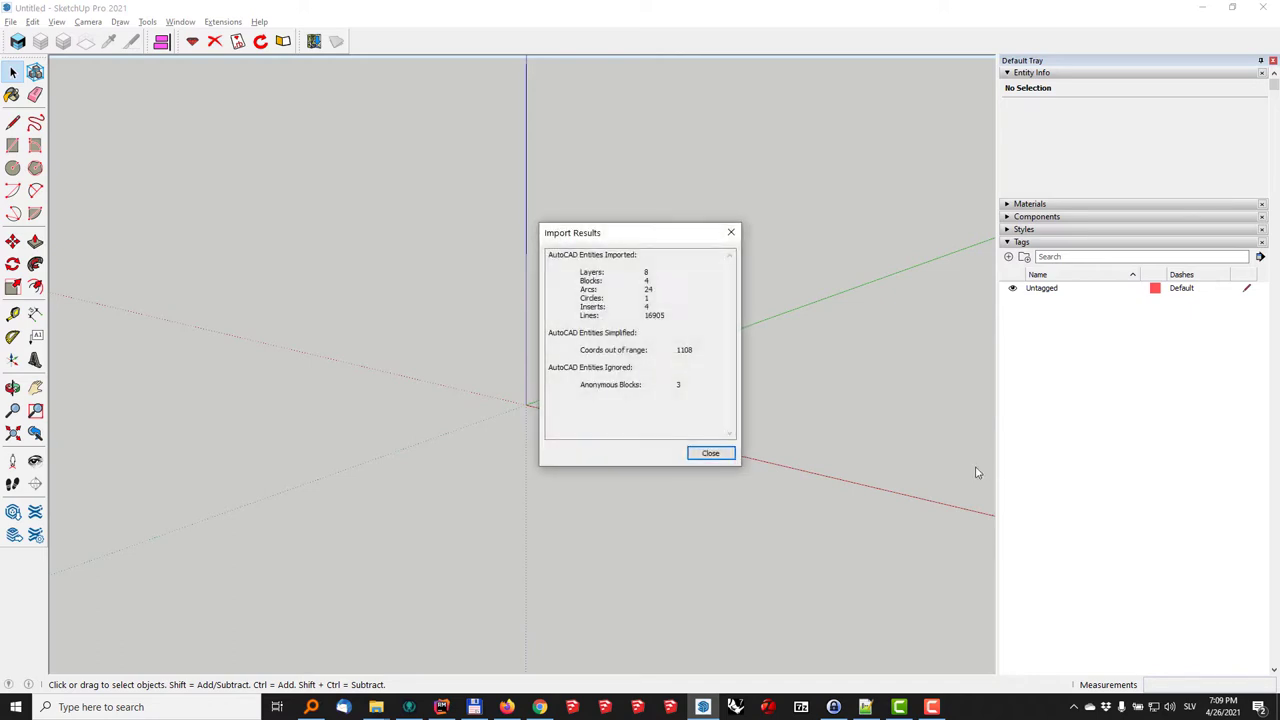
left_click_drag(625, 270, 654, 318)
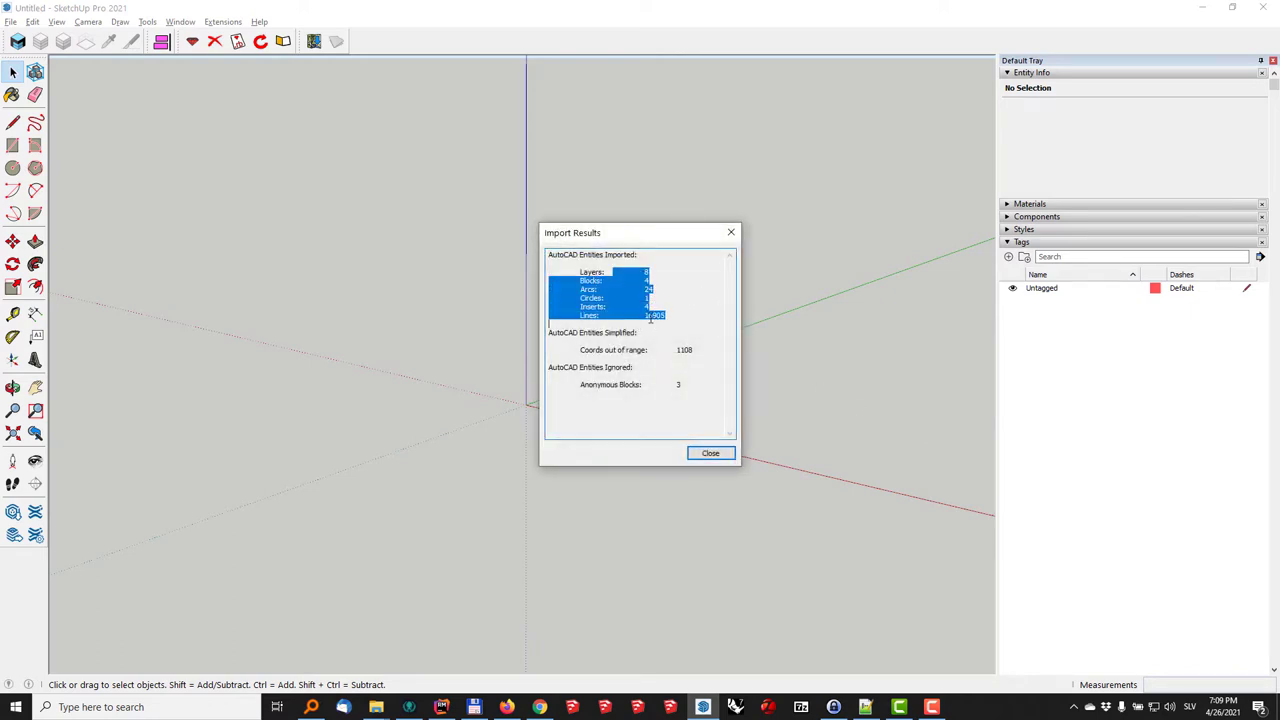
left_click(594, 281)
left_click_drag(588, 271, 660, 315)
left_click(706, 456)
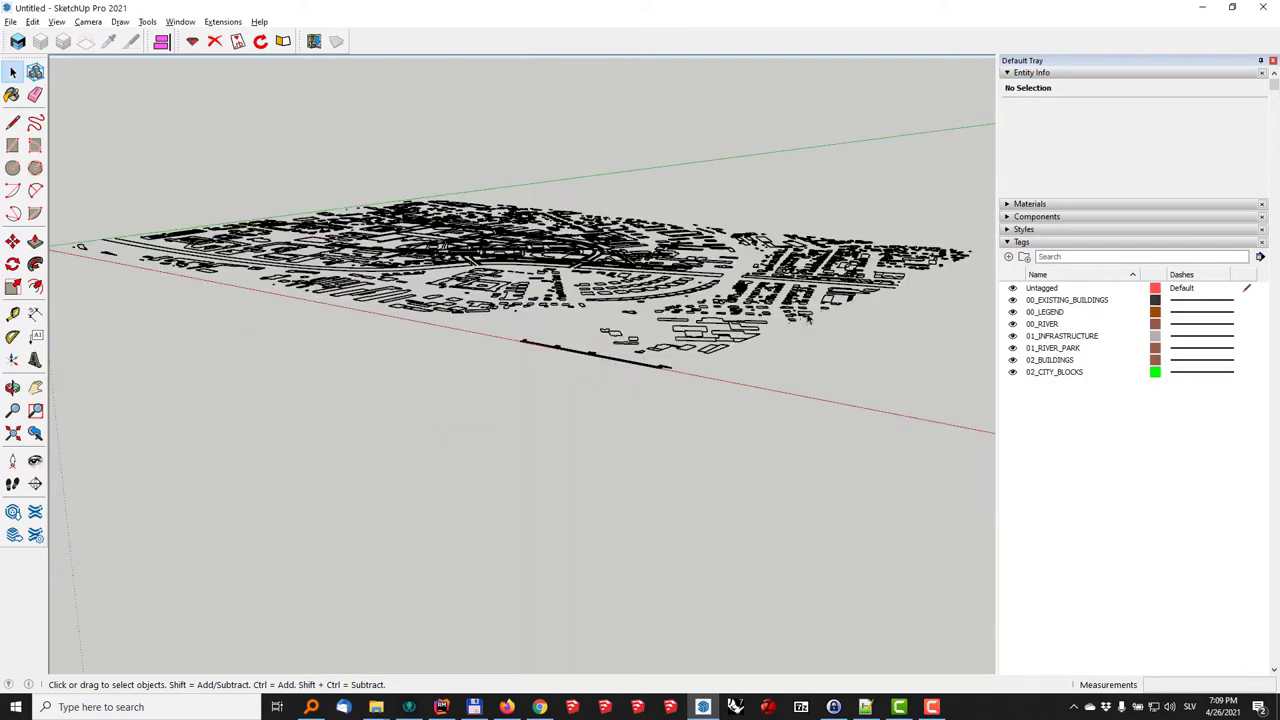
- Measure the drawing's scale bar between its 0 and 200m ends with the Dimension tool, without placing the dimension
scroll(640, 274, "up", 3)
middle_click_drag(640, 274, 635, 472)
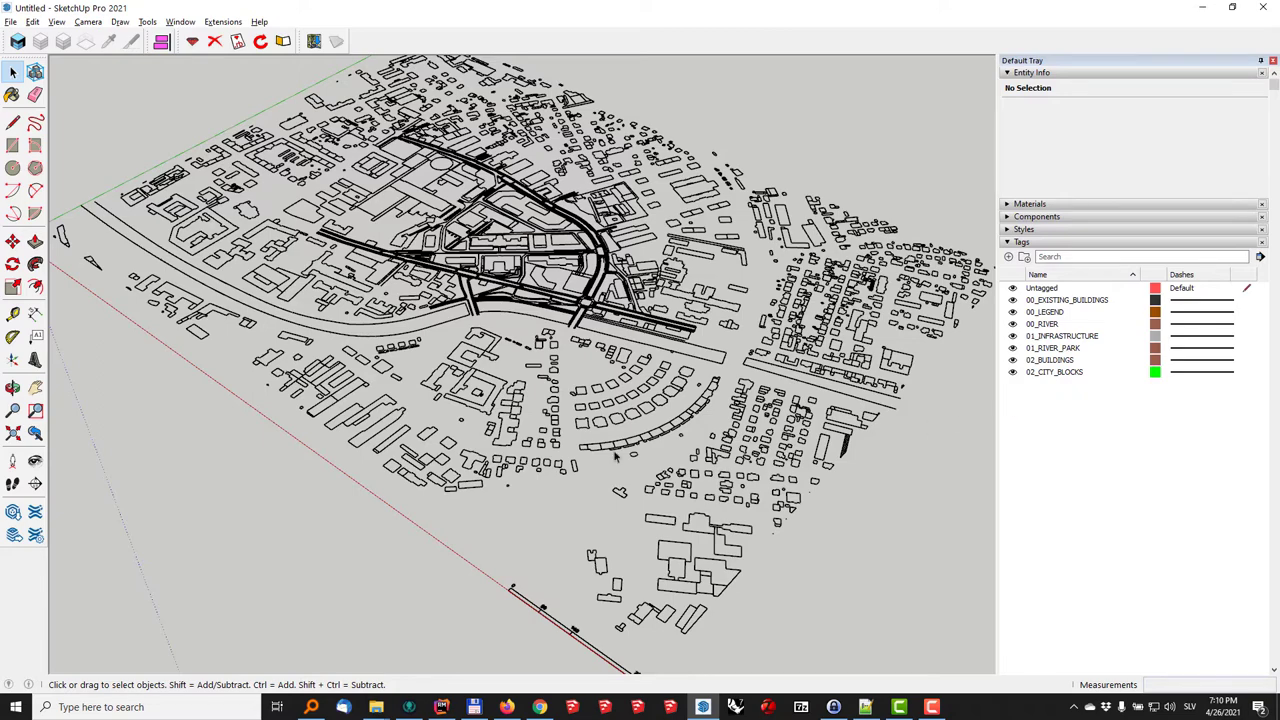
middle_click_drag(596, 413, 617, 335)
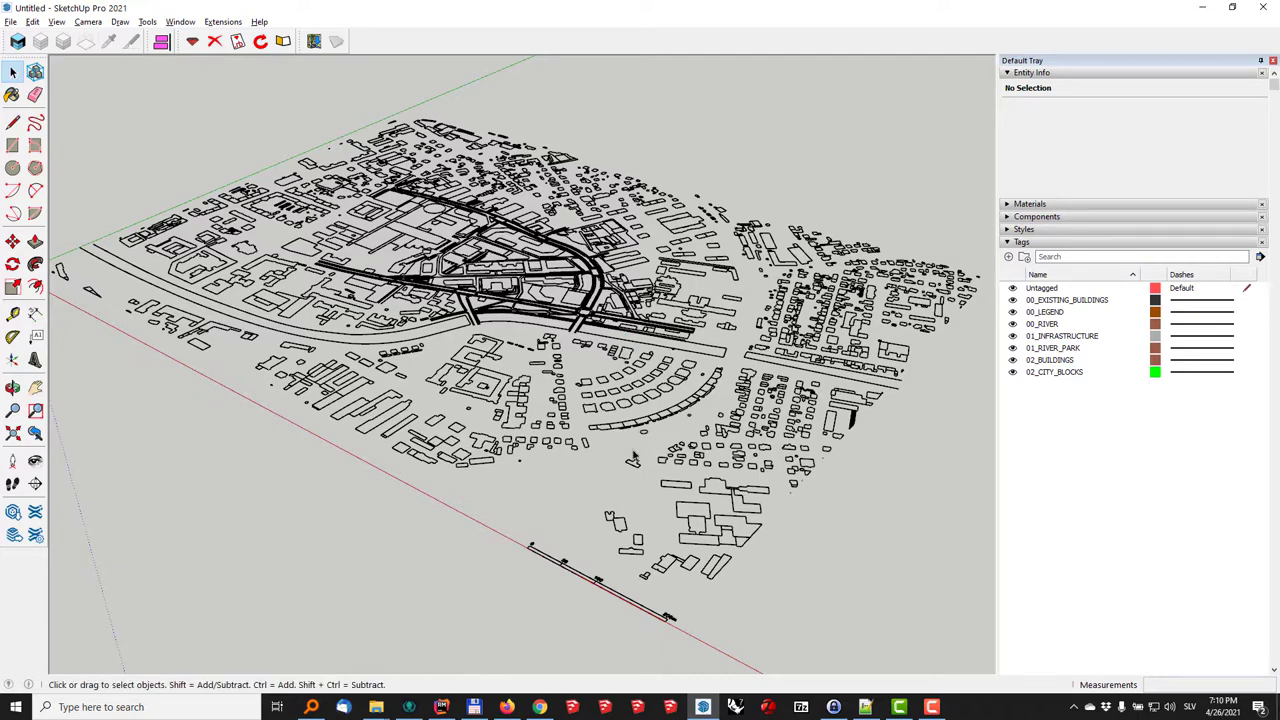
middle_click_drag(688, 458, 617, 328)
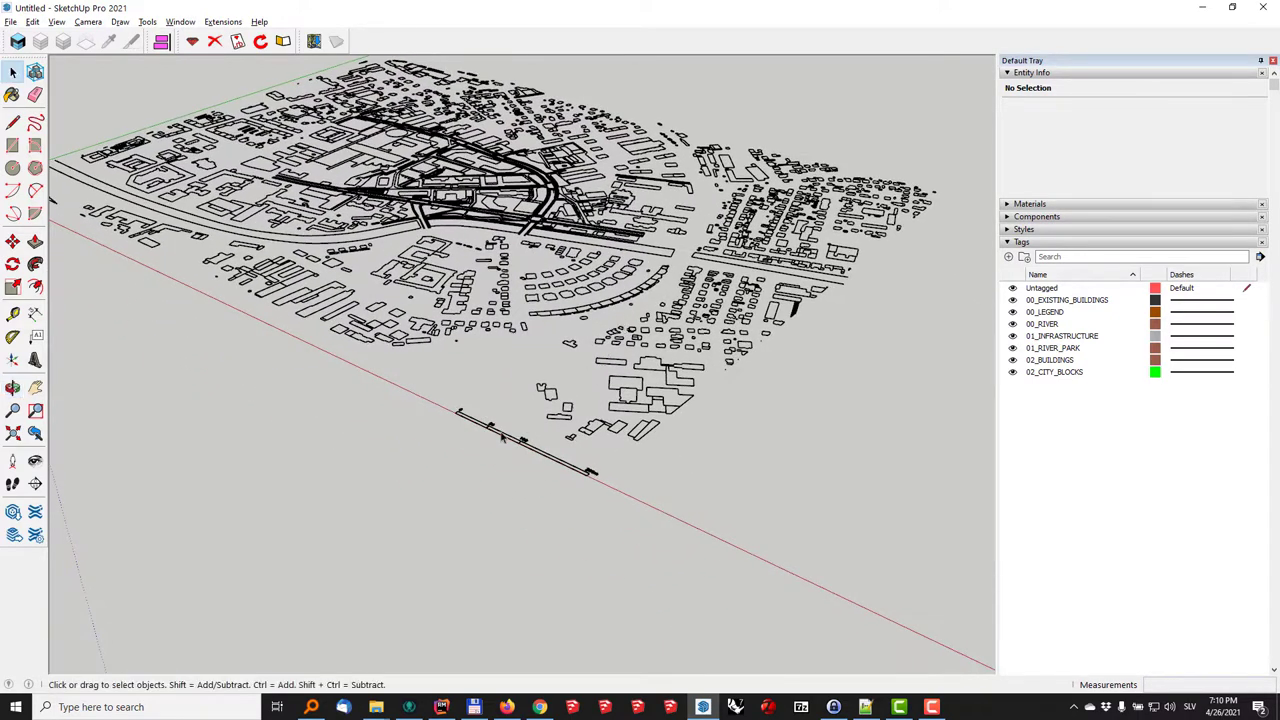
scroll(504, 437, "up", 6)
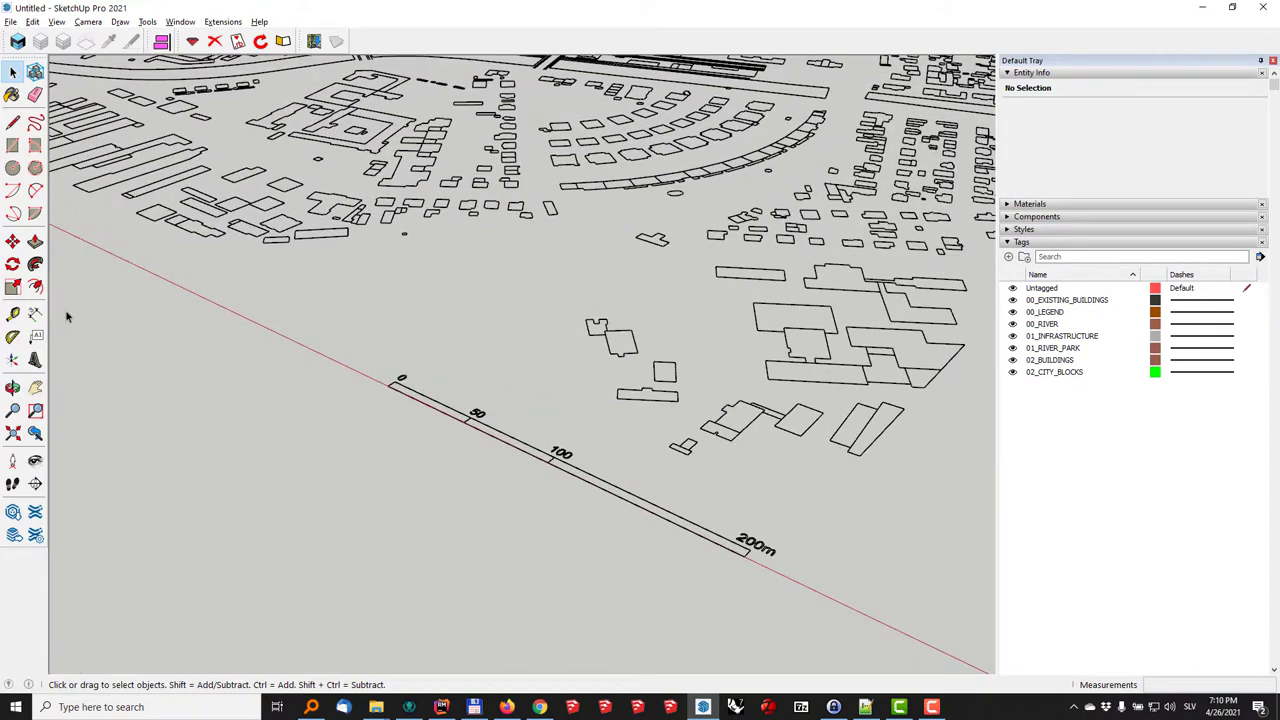
left_click(35, 313)
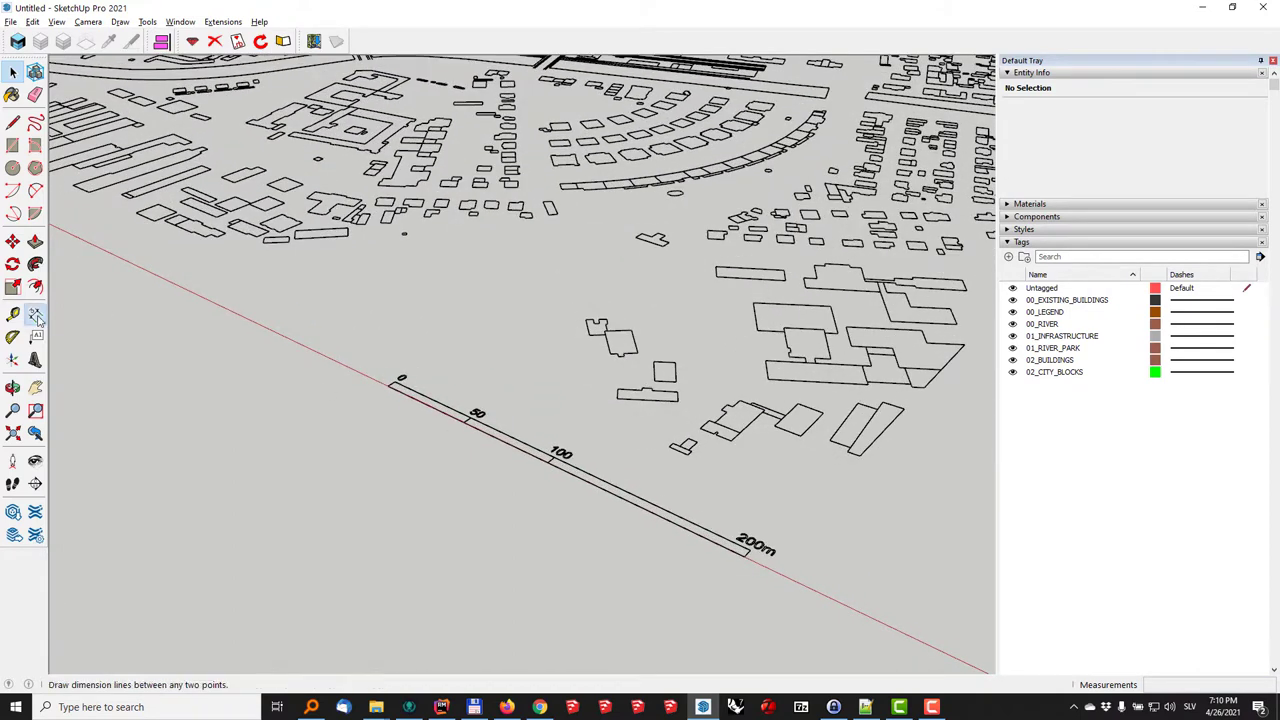
left_click(389, 386)
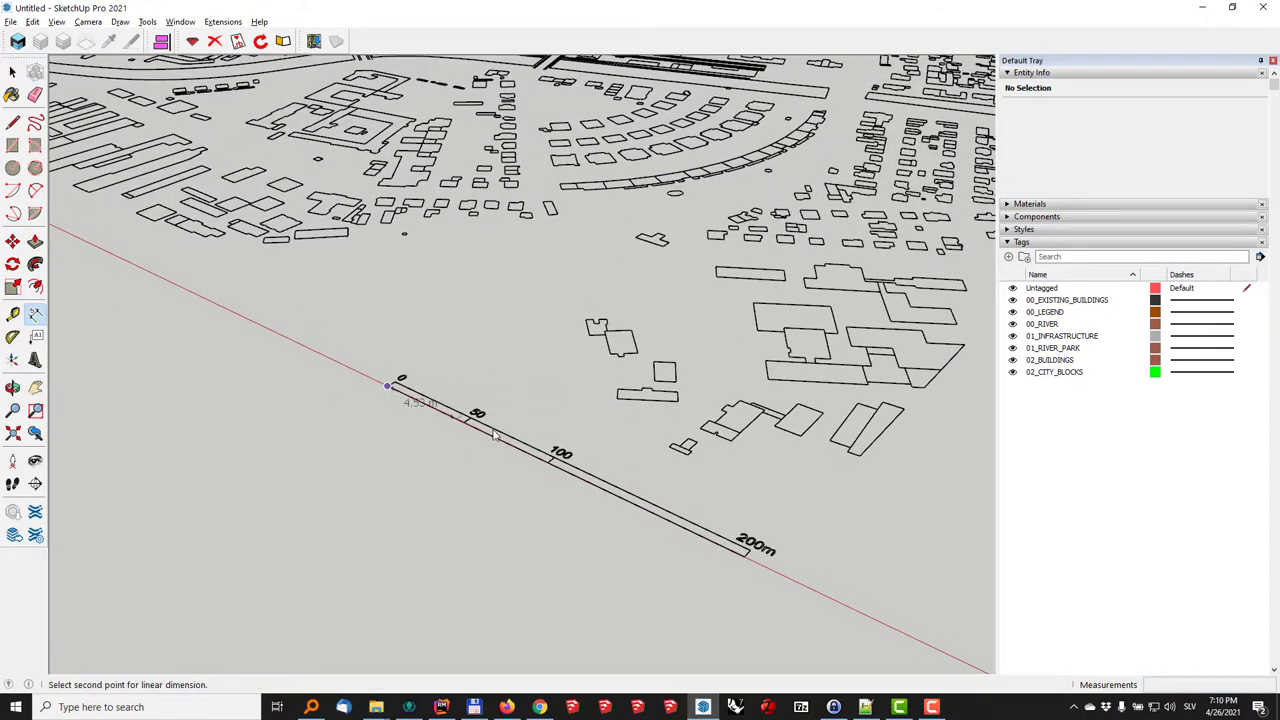
left_click(744, 557)
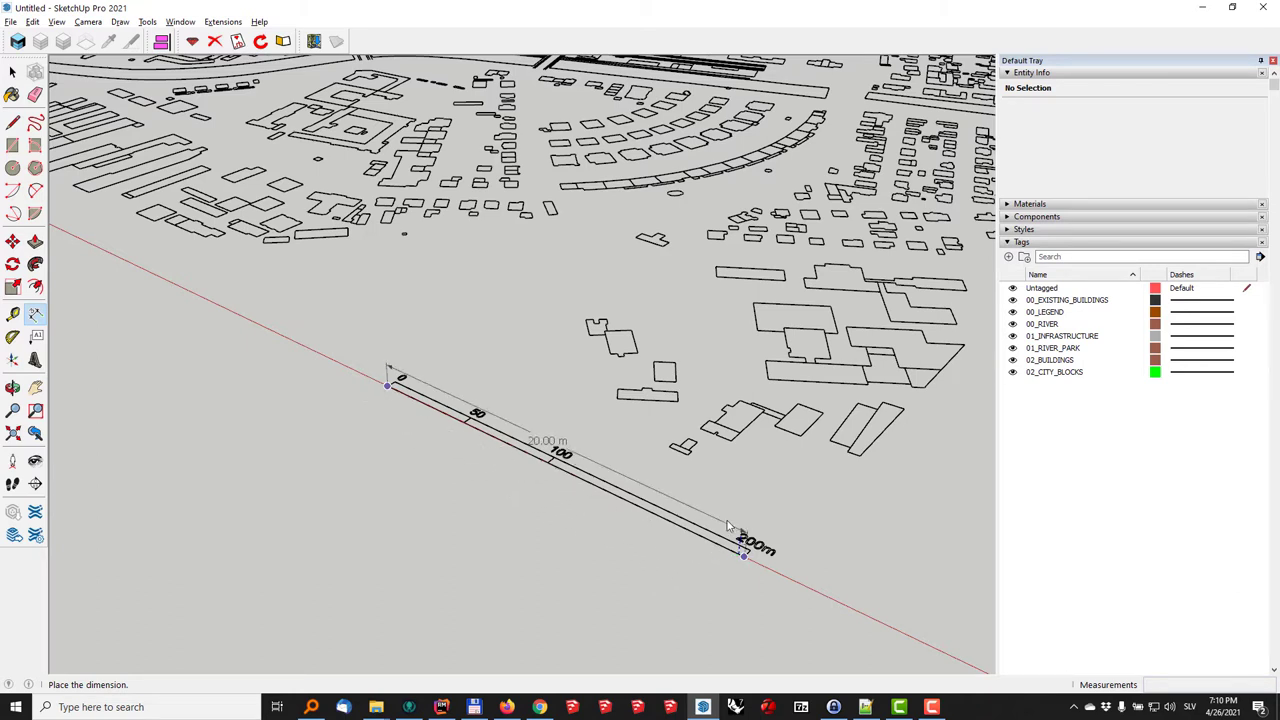
key("Escape")
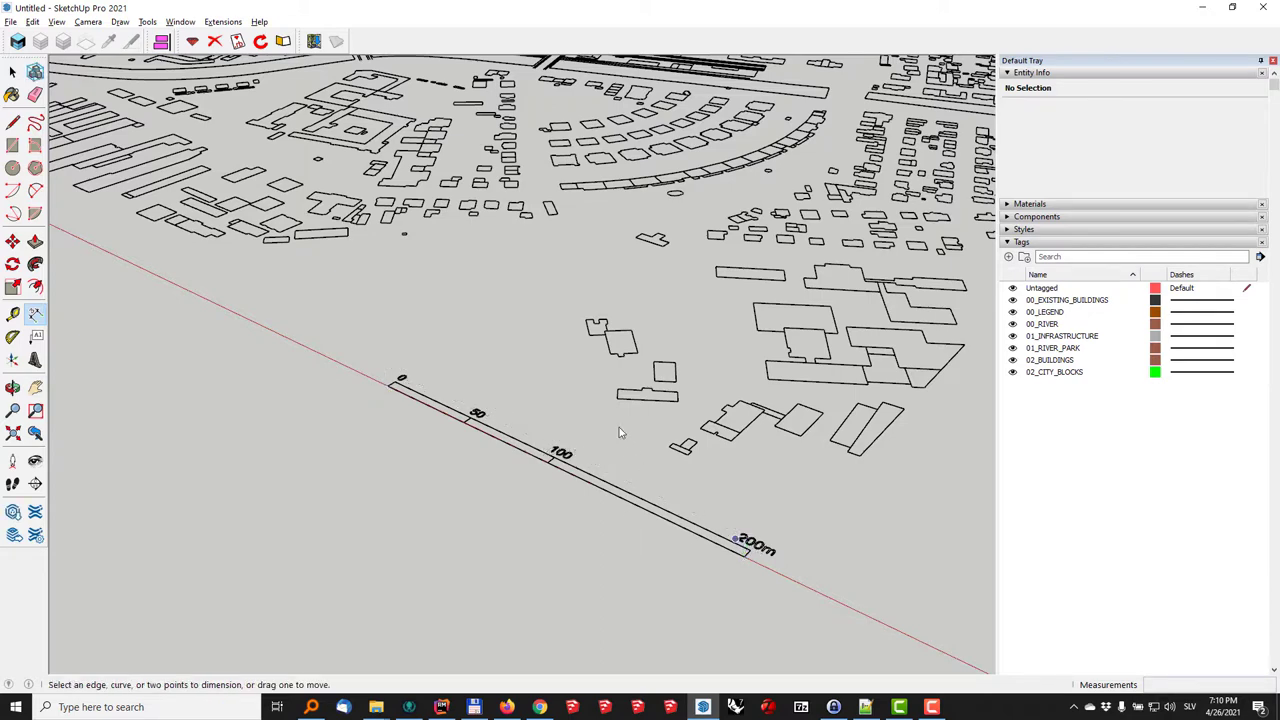
key("space")
- Open the imported drawing component for editing and leave nothing inside it selected
left_click(622, 402)
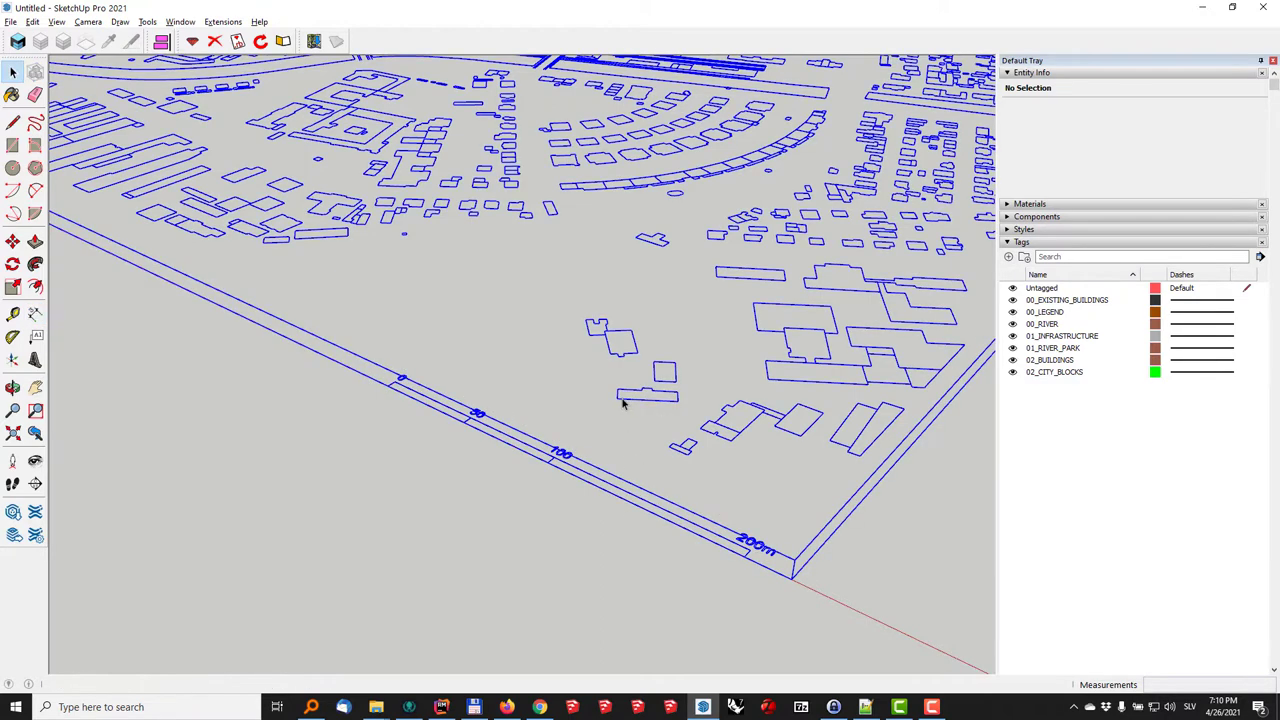
scroll(622, 402, "down", 2)
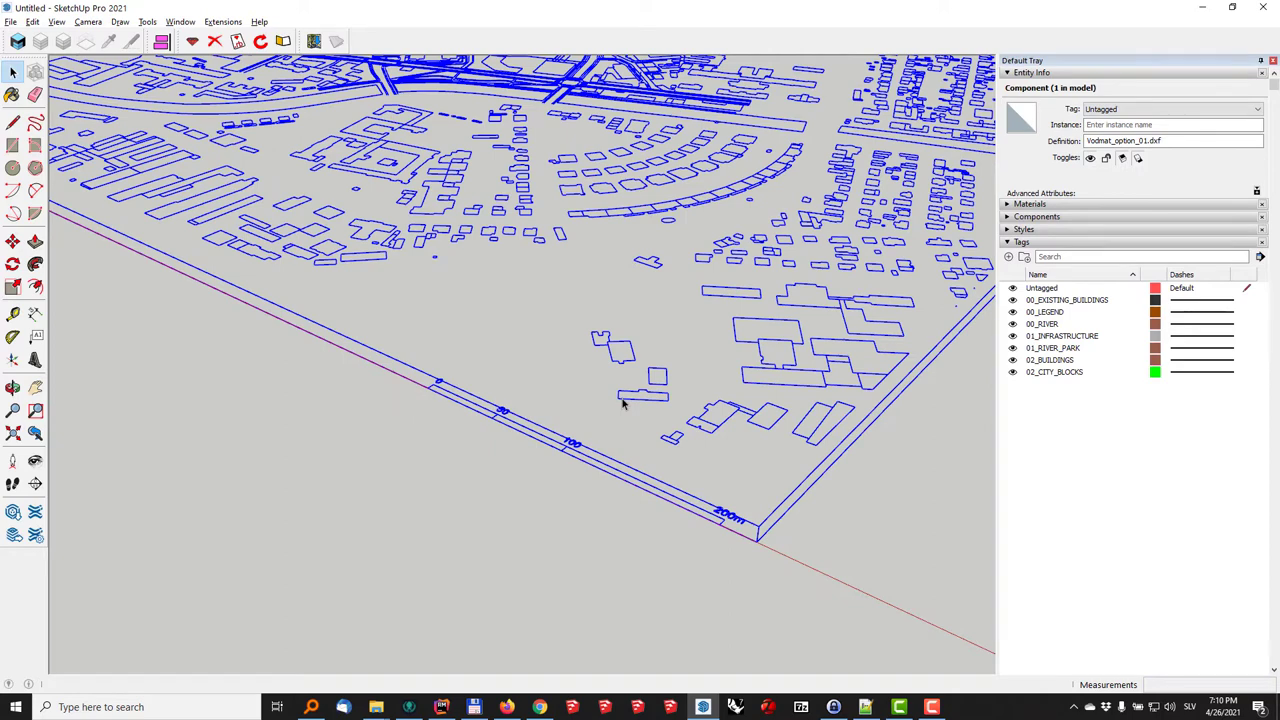
key("ctrl+t")
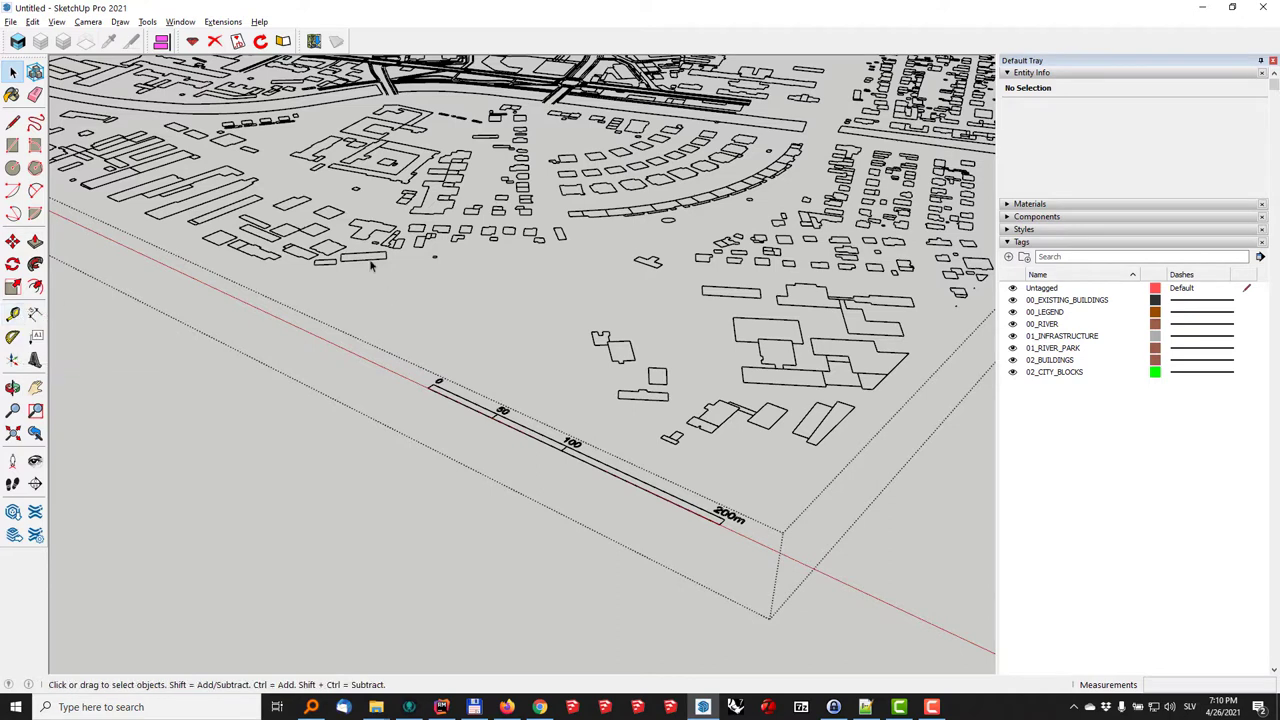
left_click(452, 243)
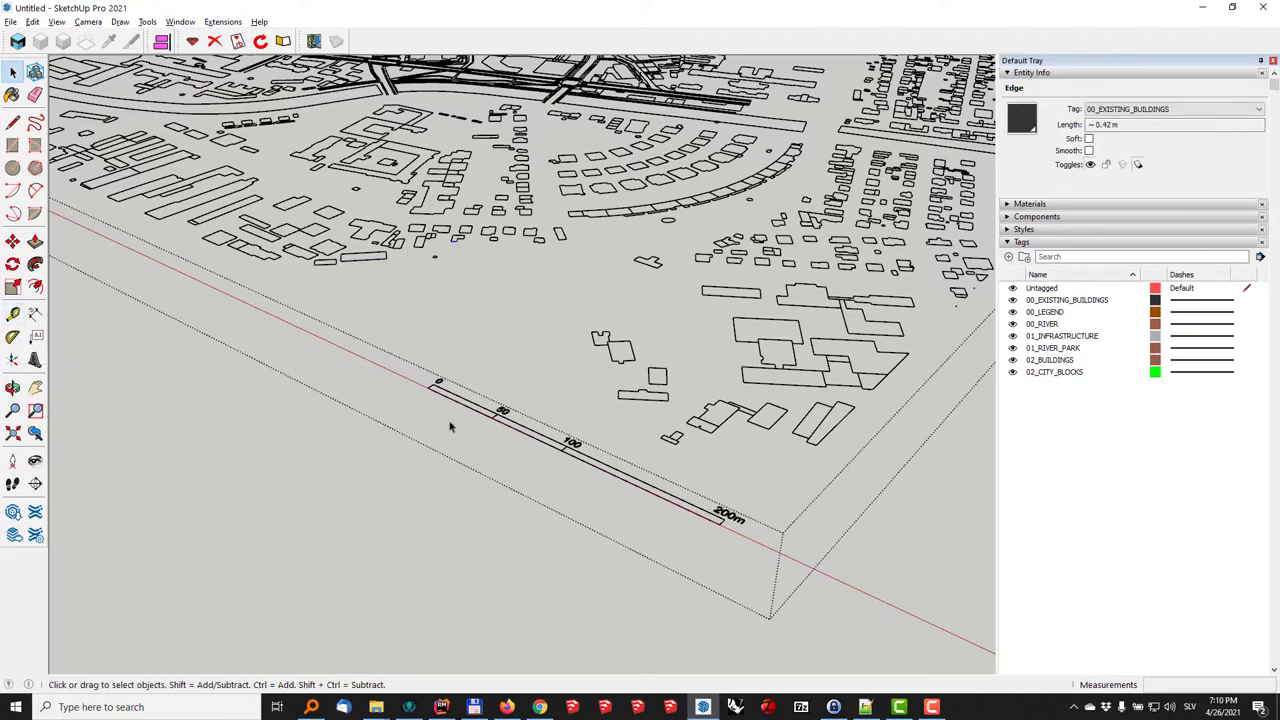
left_click(418, 334)
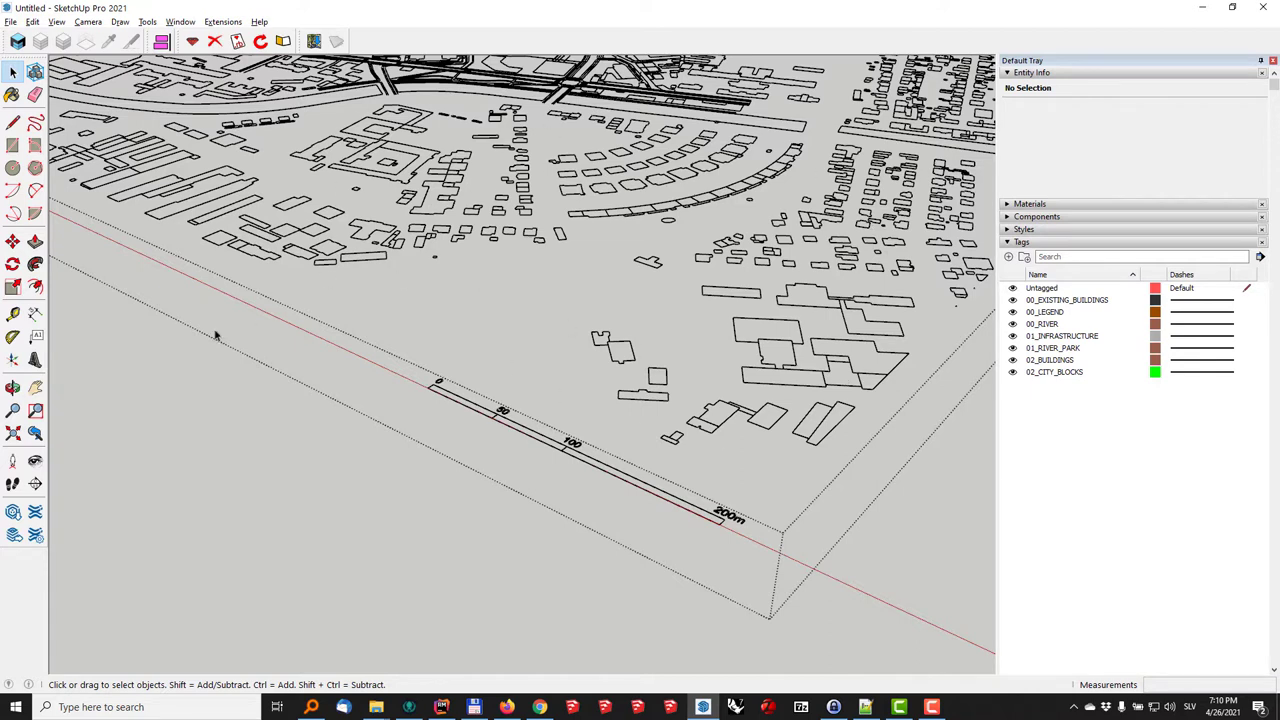
- Rescale the open component by measuring the scale bar from 0 to its 200m end with Tape Measure and setting that length to 200m
left_click(12, 316)
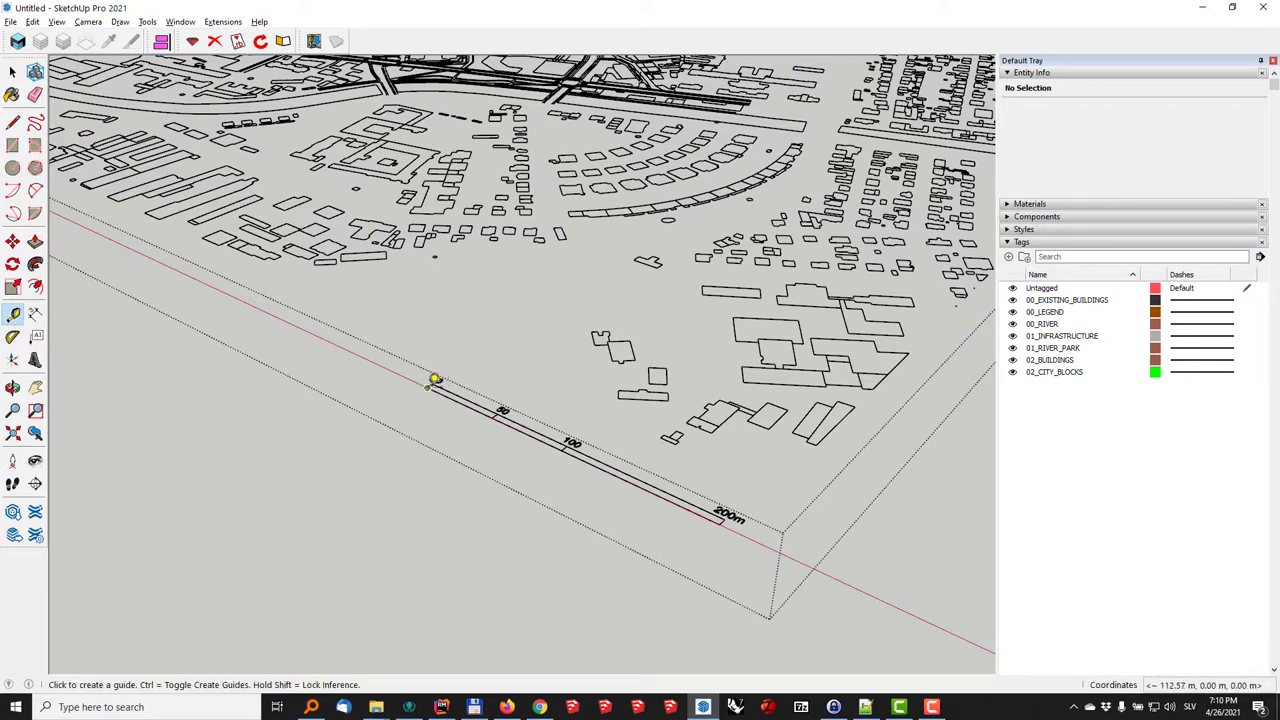
left_click(434, 381)
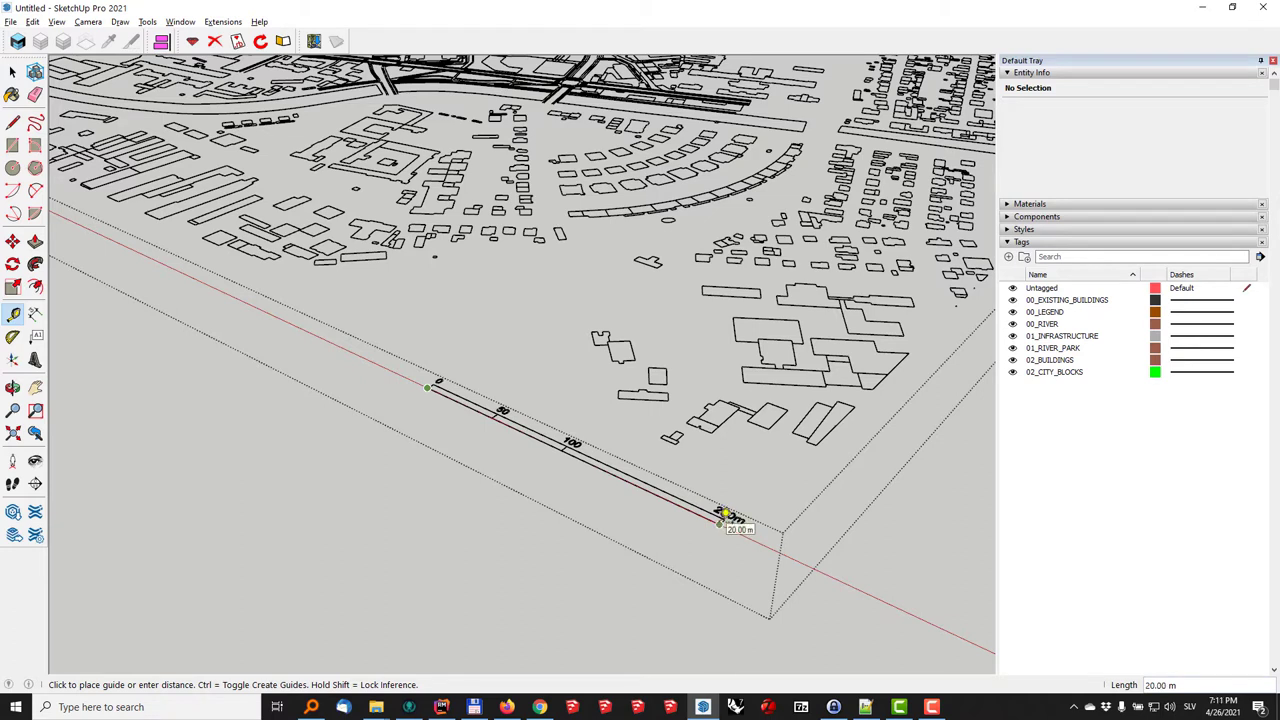
left_click(724, 514)
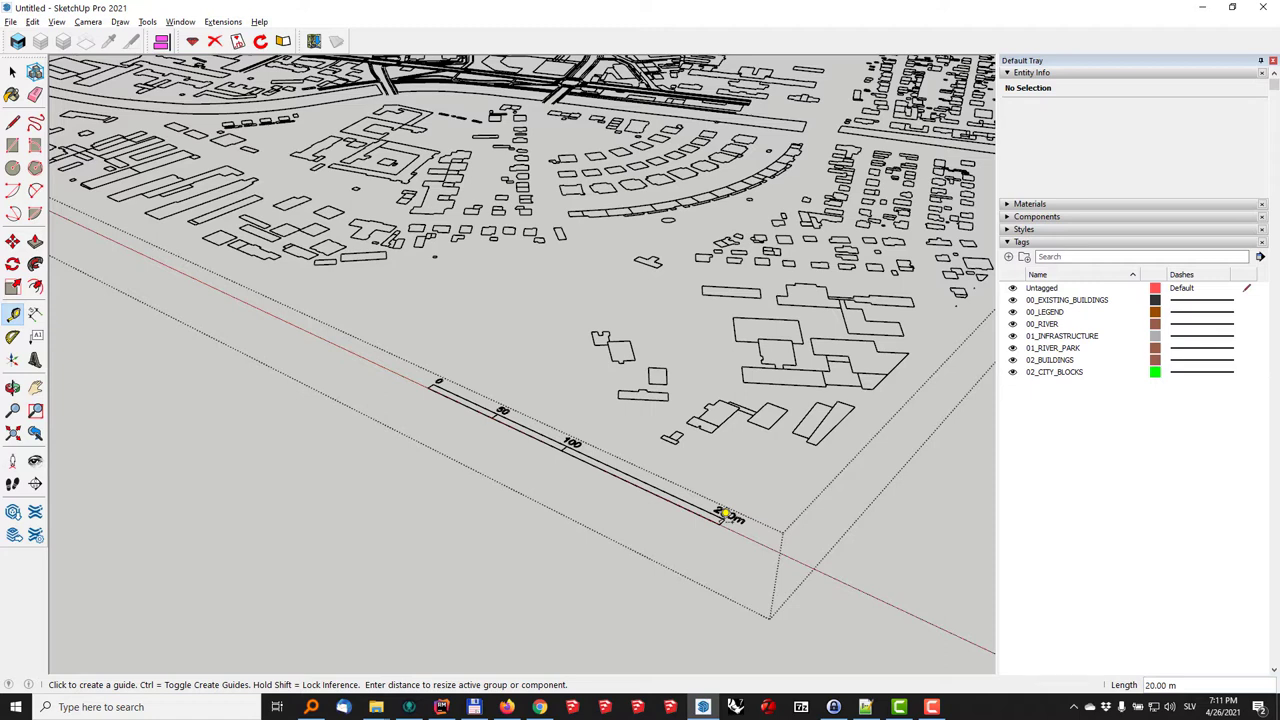
type("200")
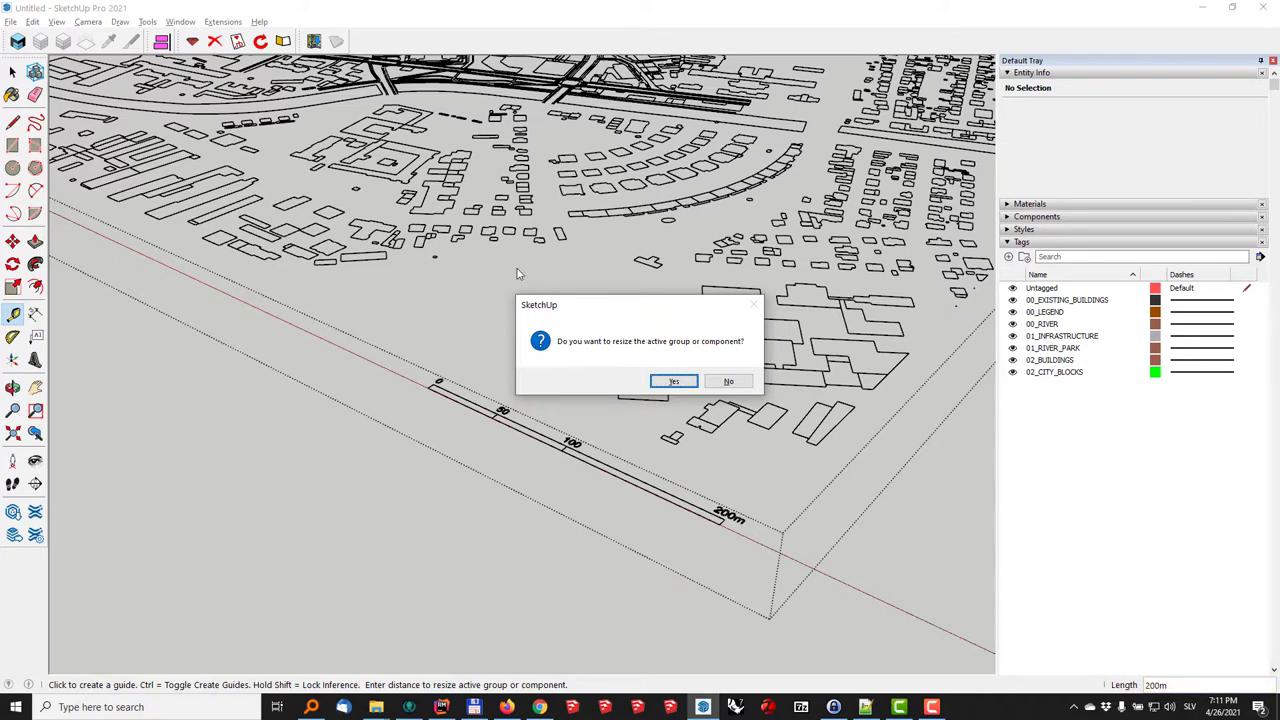
left_click(675, 382)
- Exit the component and check the rescaled scale bar's length with the Dimension tool, without placing the dimension
scroll(680, 370, "down", 5)
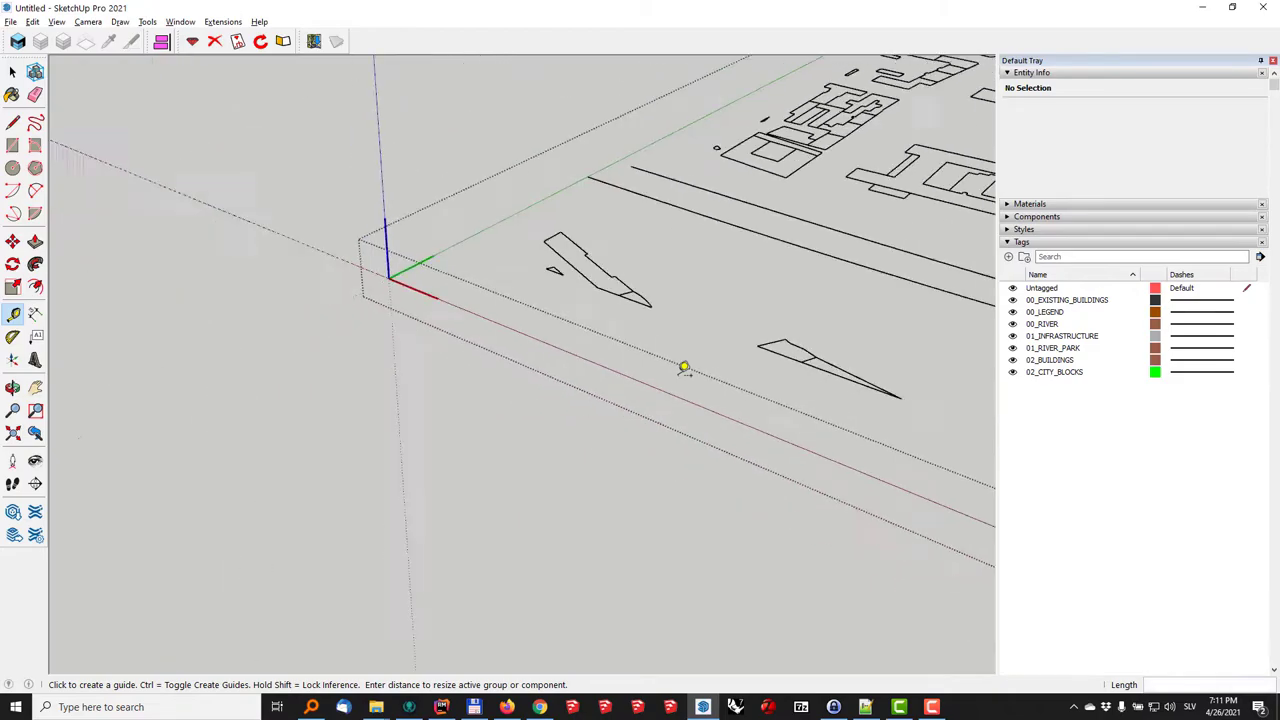
middle_click_drag(686, 366, 777, 388)
scroll(294, 371, "up", 3)
scroll(643, 400, "down", 5)
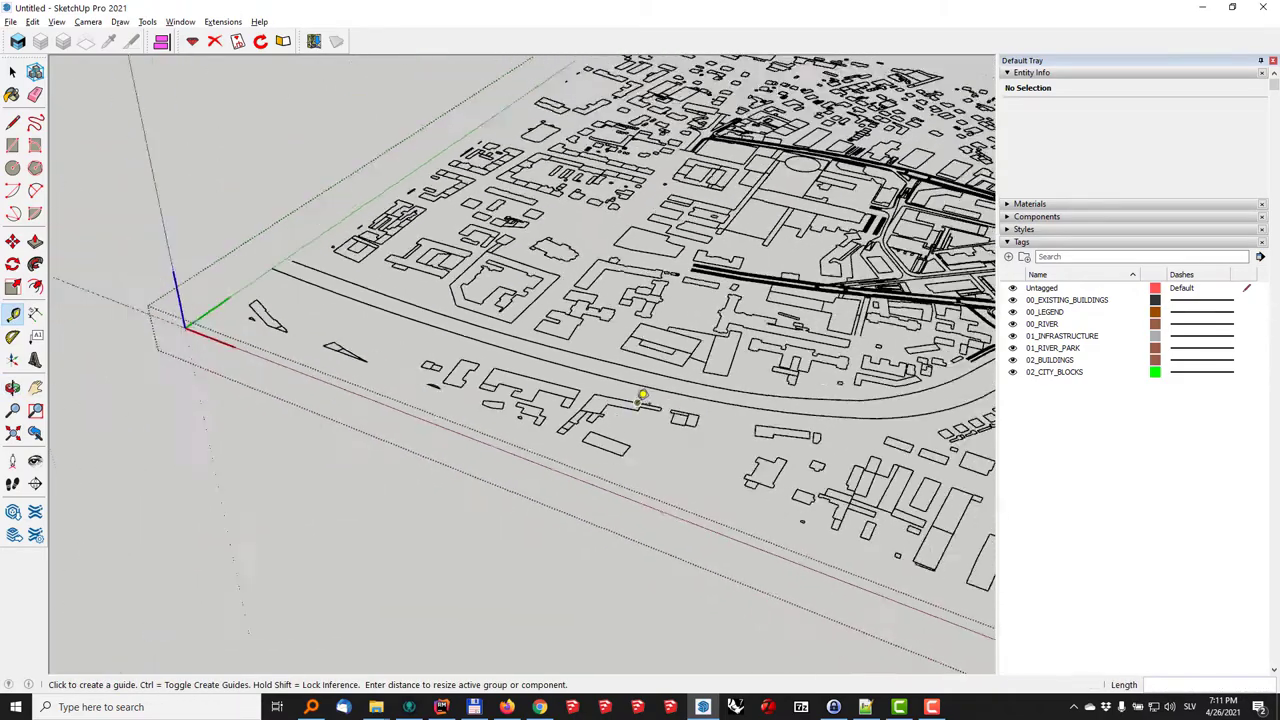
middle_click_drag(643, 400, 760, 520)
scroll(760, 520, "down", 3)
key("space")
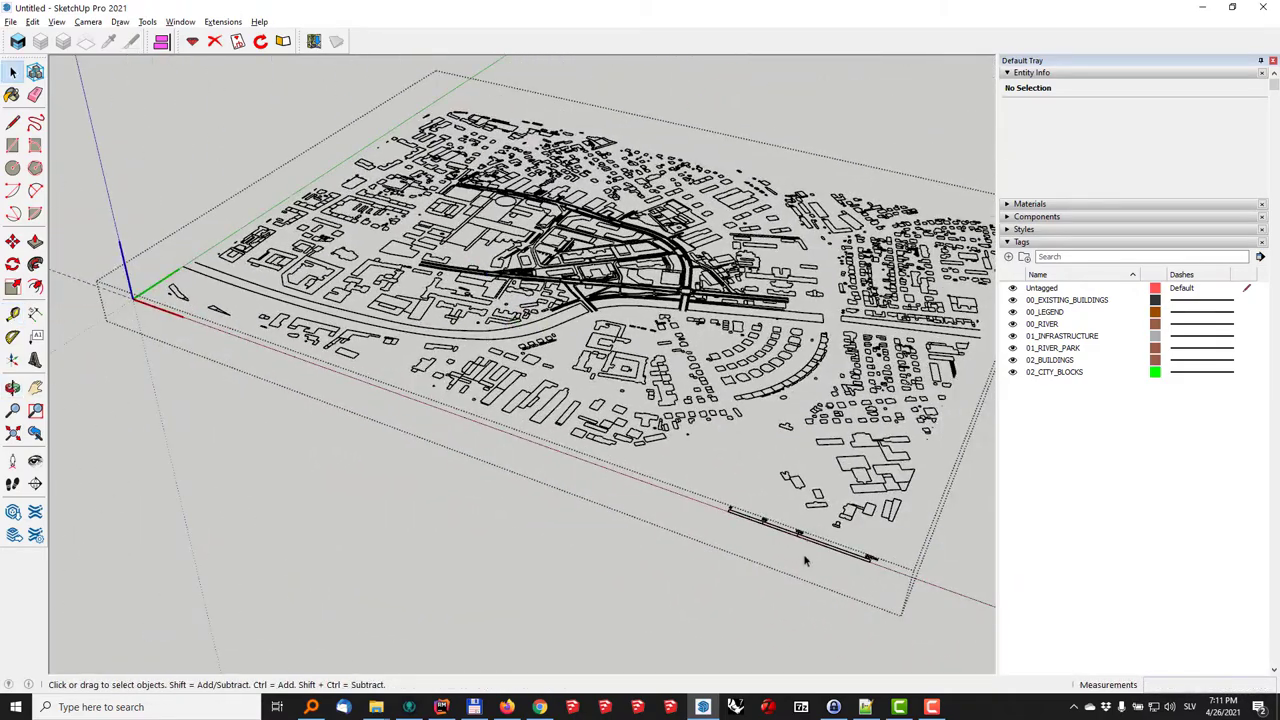
middle_click_drag(807, 562, 846, 550)
scroll(846, 550, "up", 5)
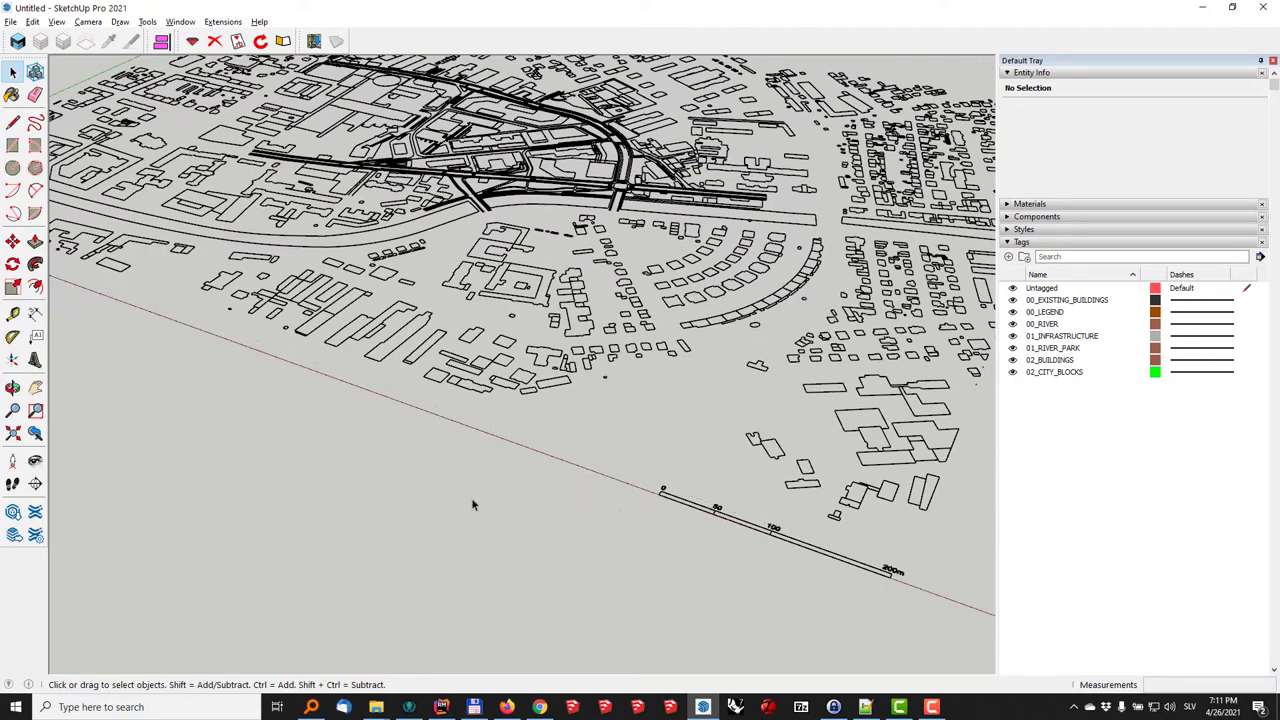
left_click(35, 313)
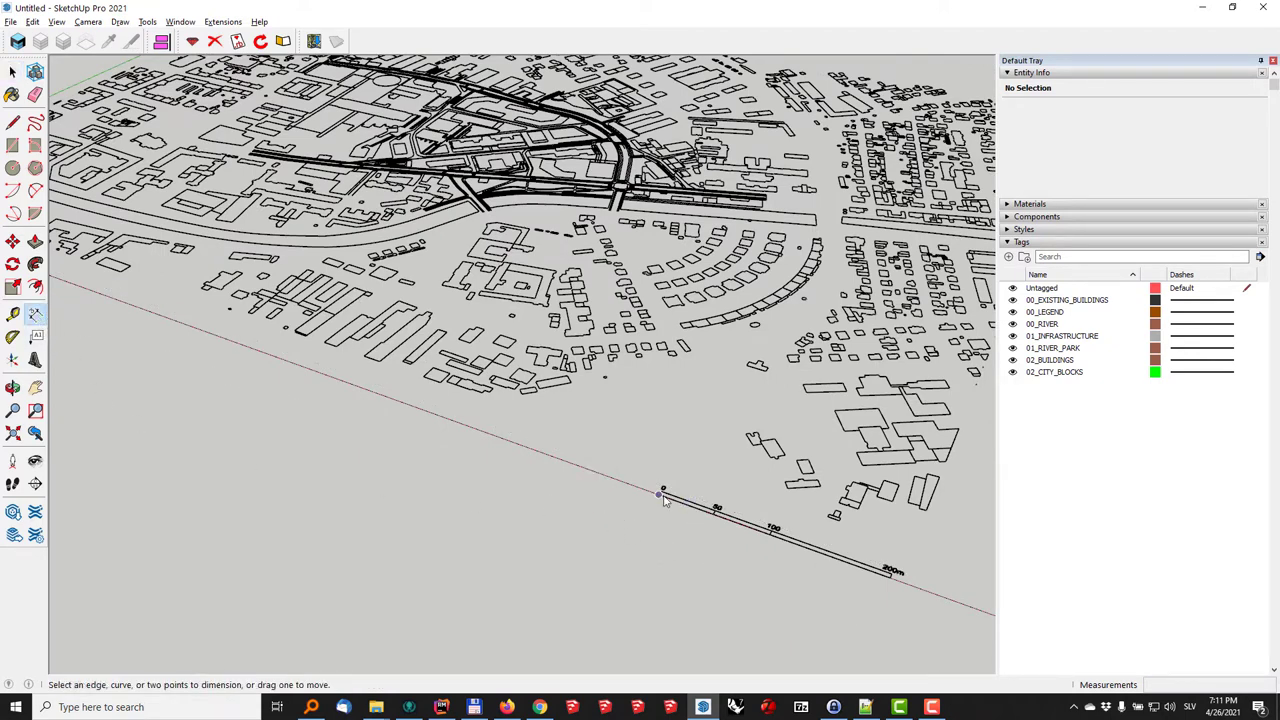
left_click(661, 492)
left_click(891, 578)
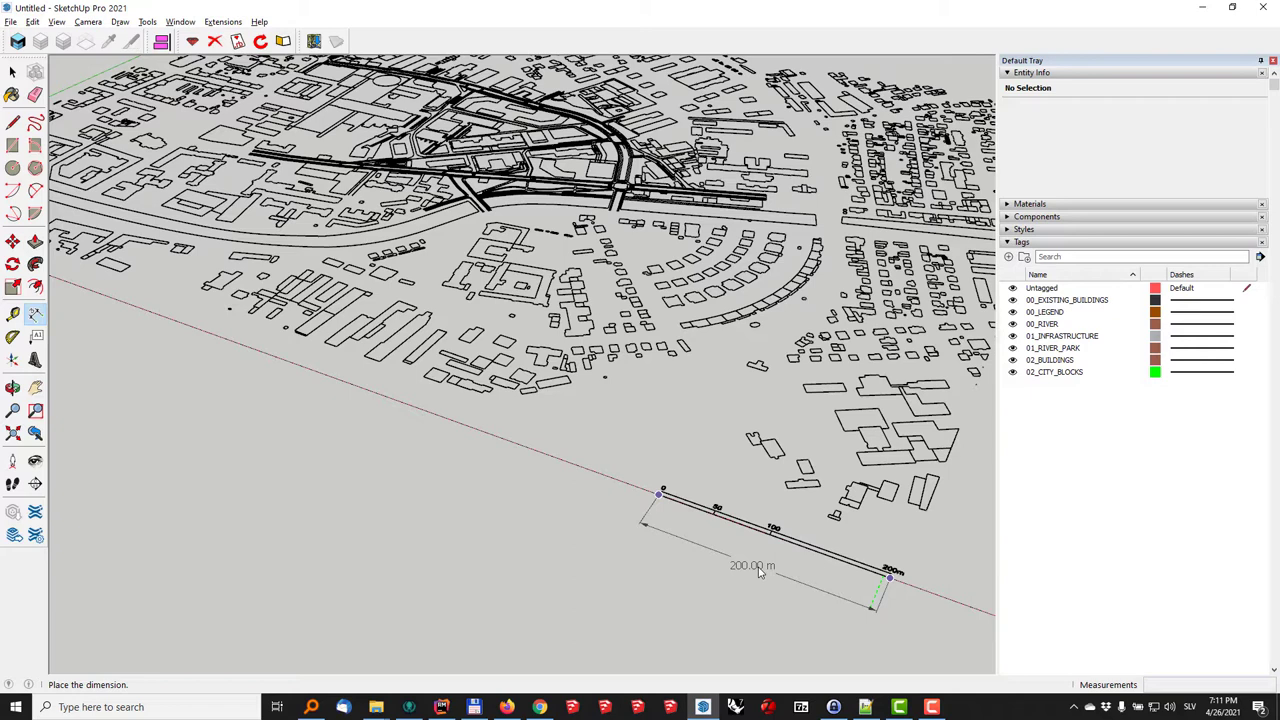
key("space")
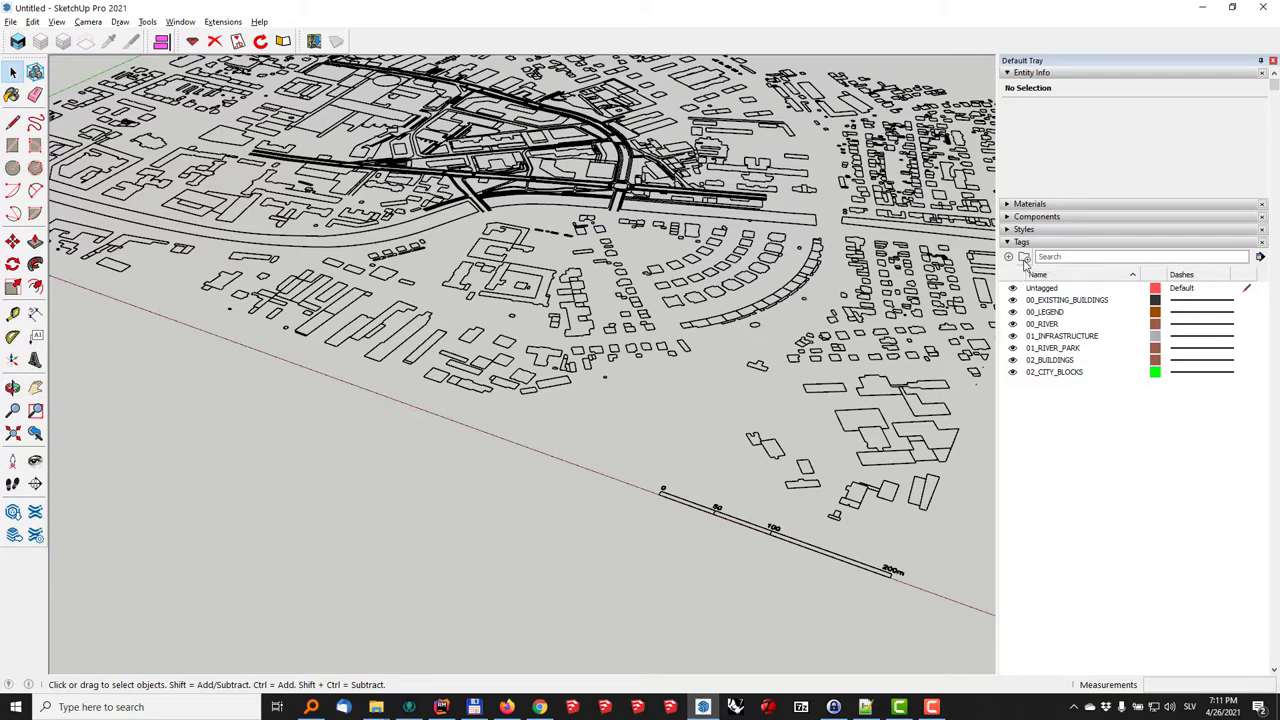
- Hide the five tags from 00_EXISTING_BUILDINGS through 01_RIVER_PARK to view the remaining geometry, and show them all again
left_click(1053, 302)
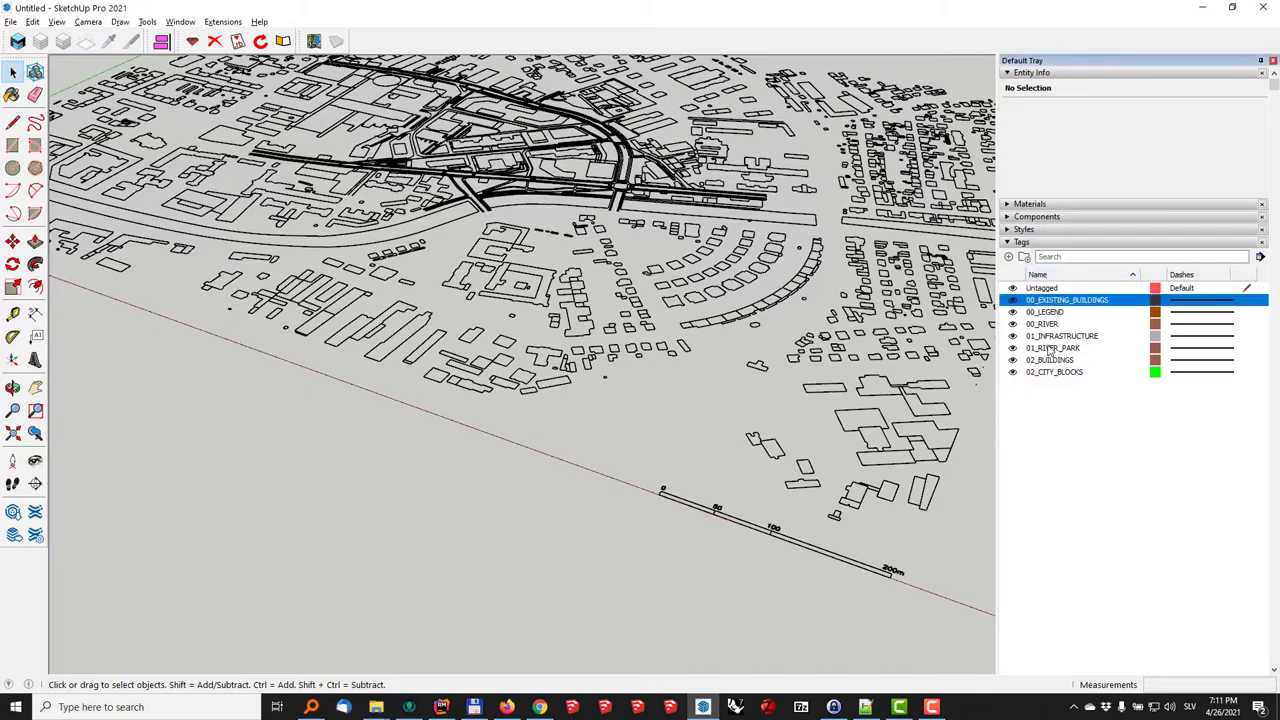
left_click(1050, 348, "shift")
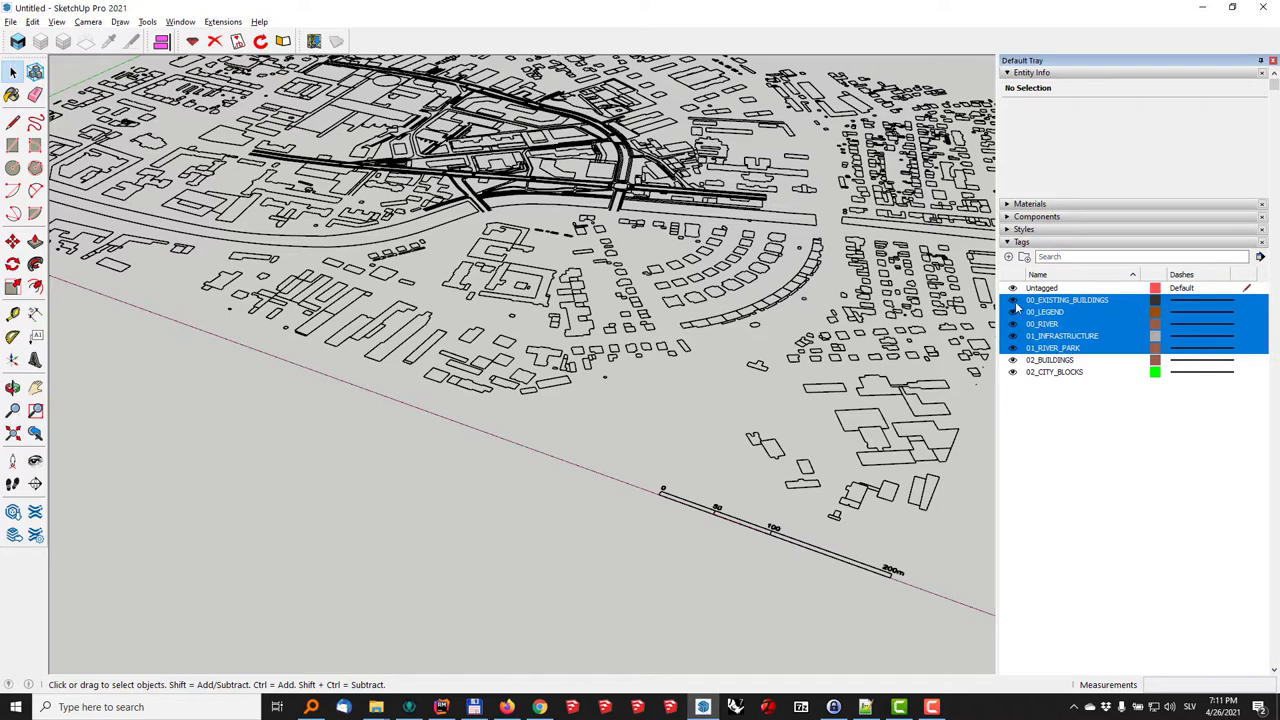
left_click(1013, 302)
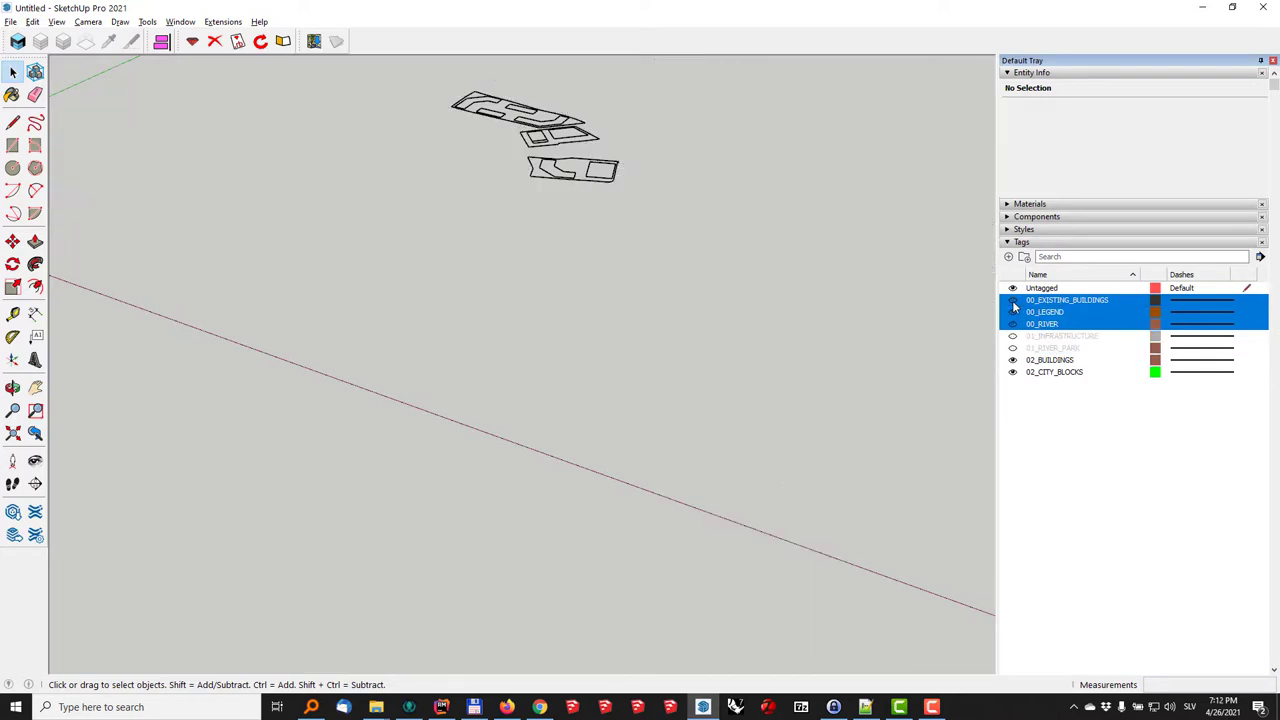
left_click(1013, 304)
left_click(1048, 337)
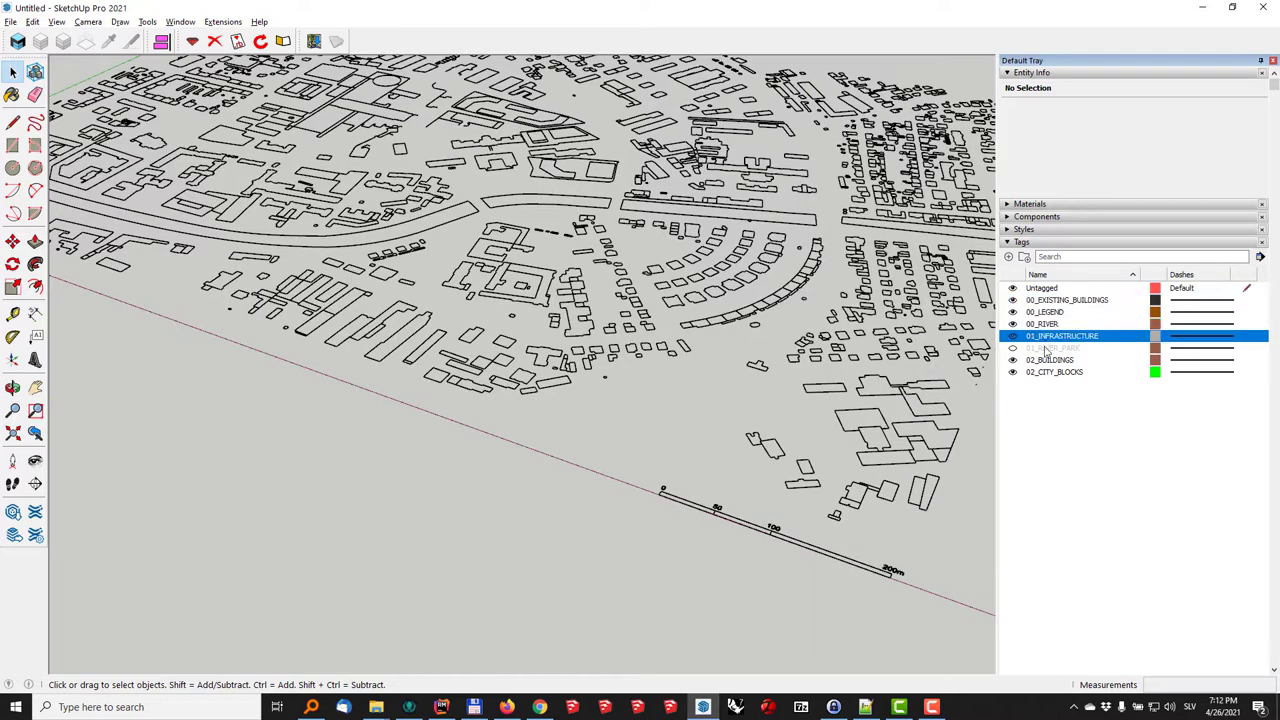
left_click(1045, 348, "shift")
left_click(1015, 338)
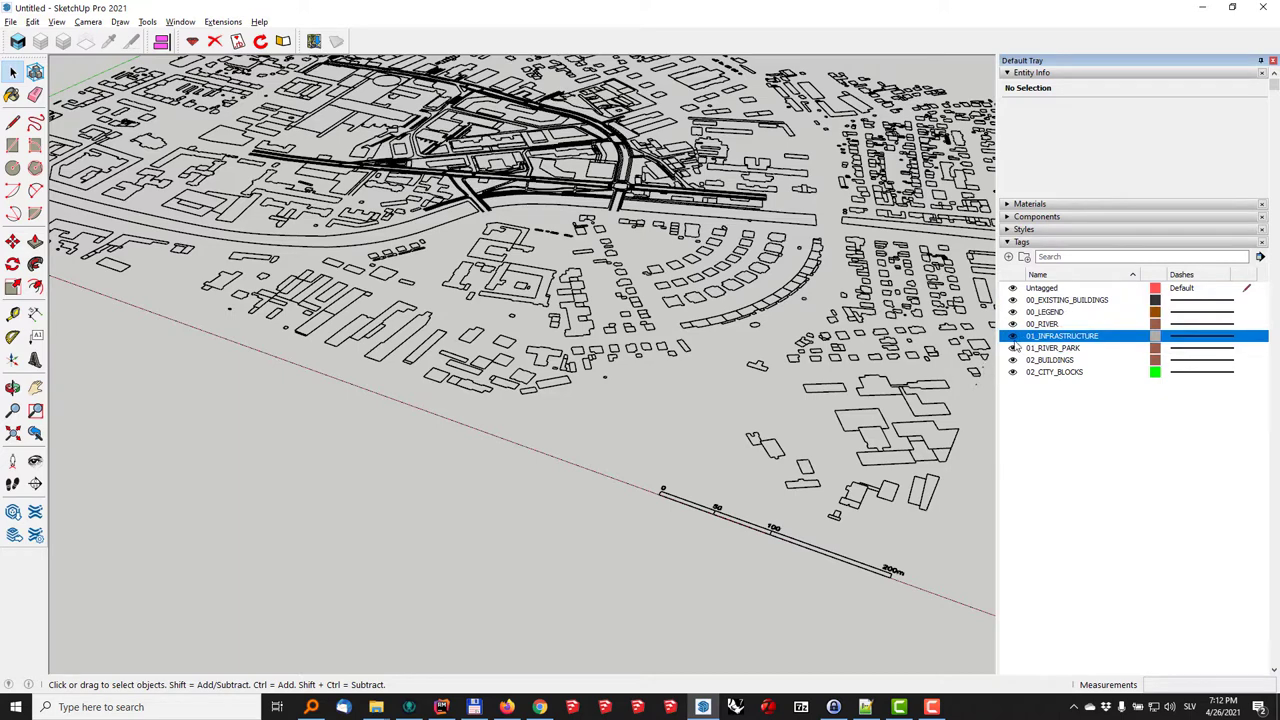
- Group the five tags from 00_EXISTING_BUILDINGS through 01_RIVER_PARK in a new tag folder named Existing
left_click(1047, 302)
left_click(1049, 348, "shift")
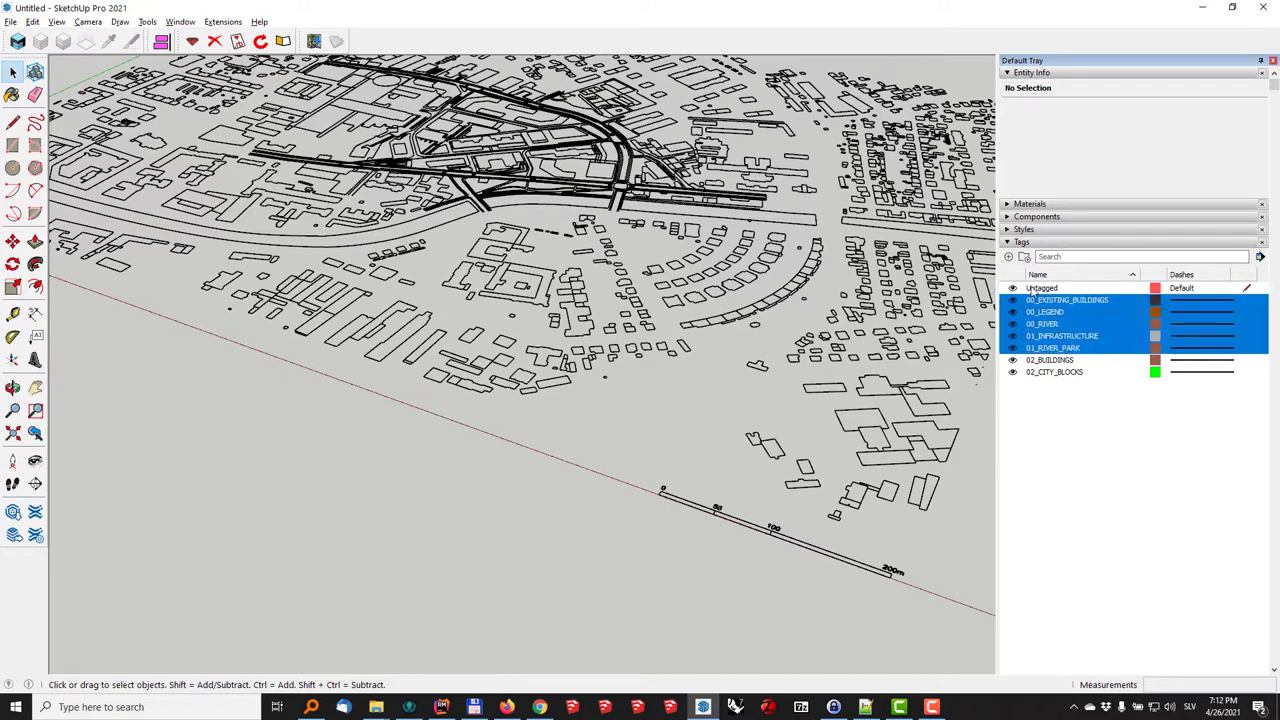
left_click(1024, 257)
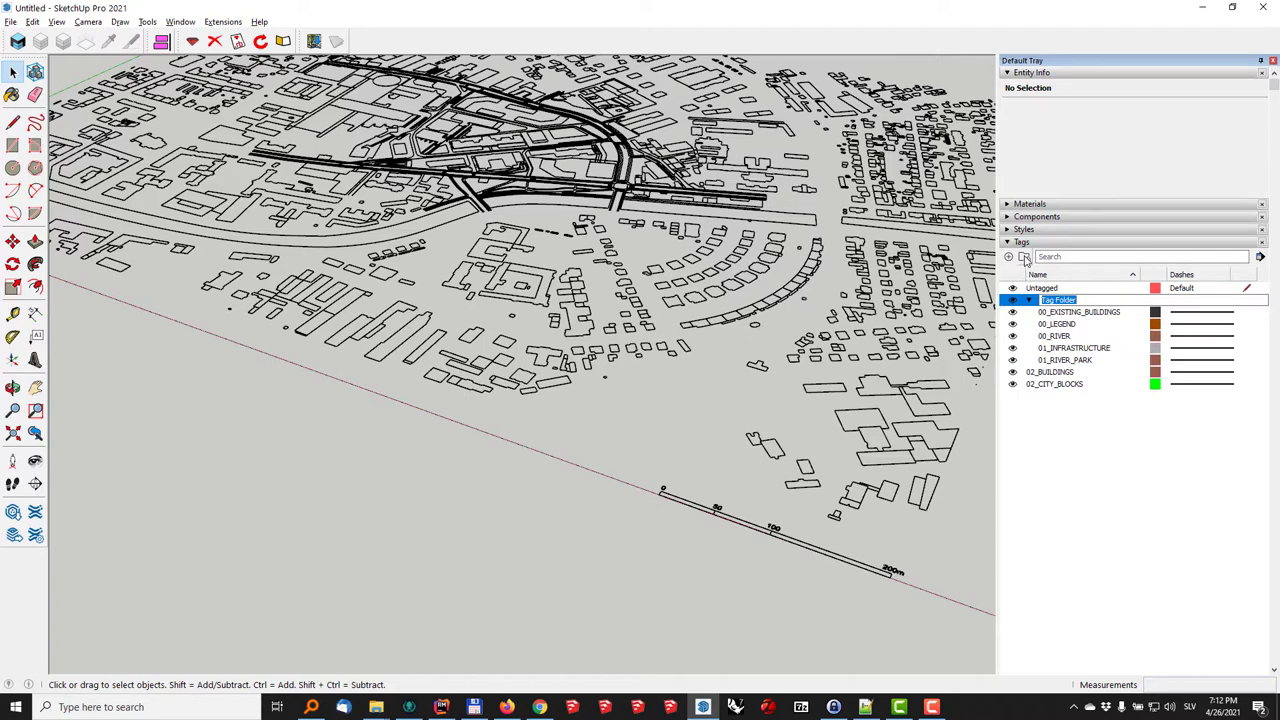
type("Existing")
key("Return")
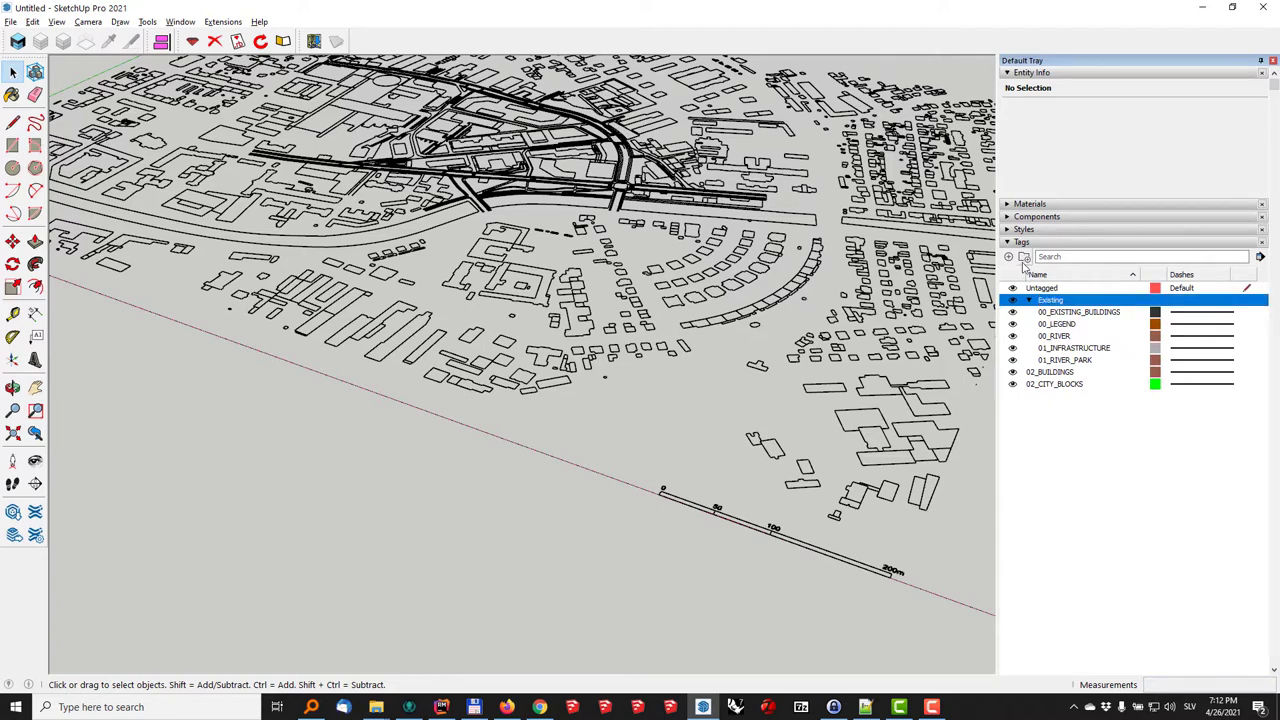
- Check what the Existing folder controls by hiding the whole folder and showing it again
left_click(1051, 378)
left_click(1050, 384, "shift")
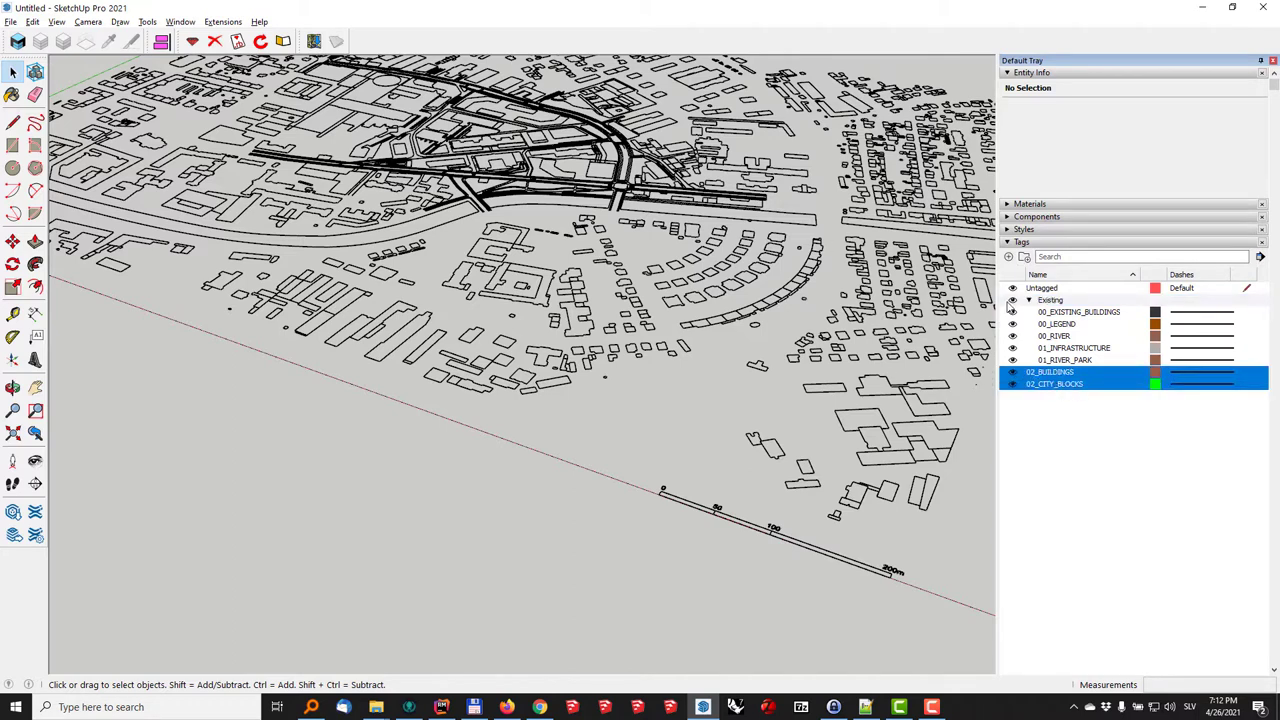
left_click(1012, 300)
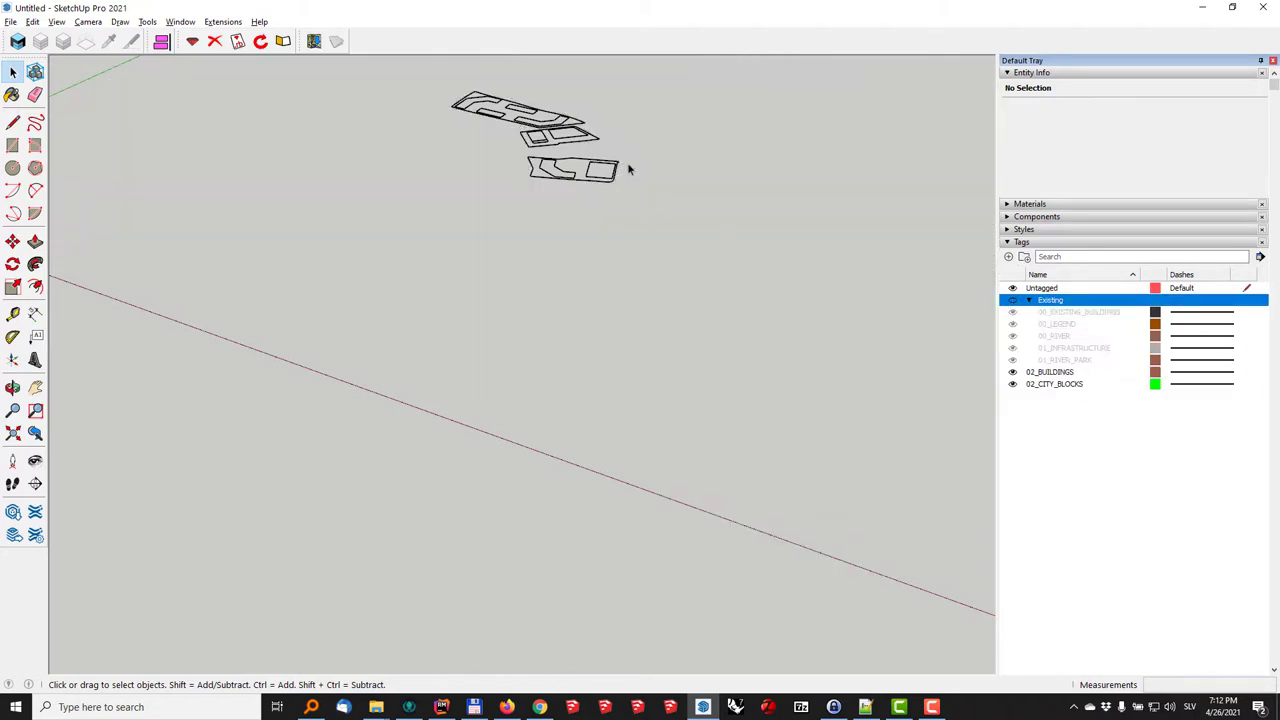
left_click(1013, 302)
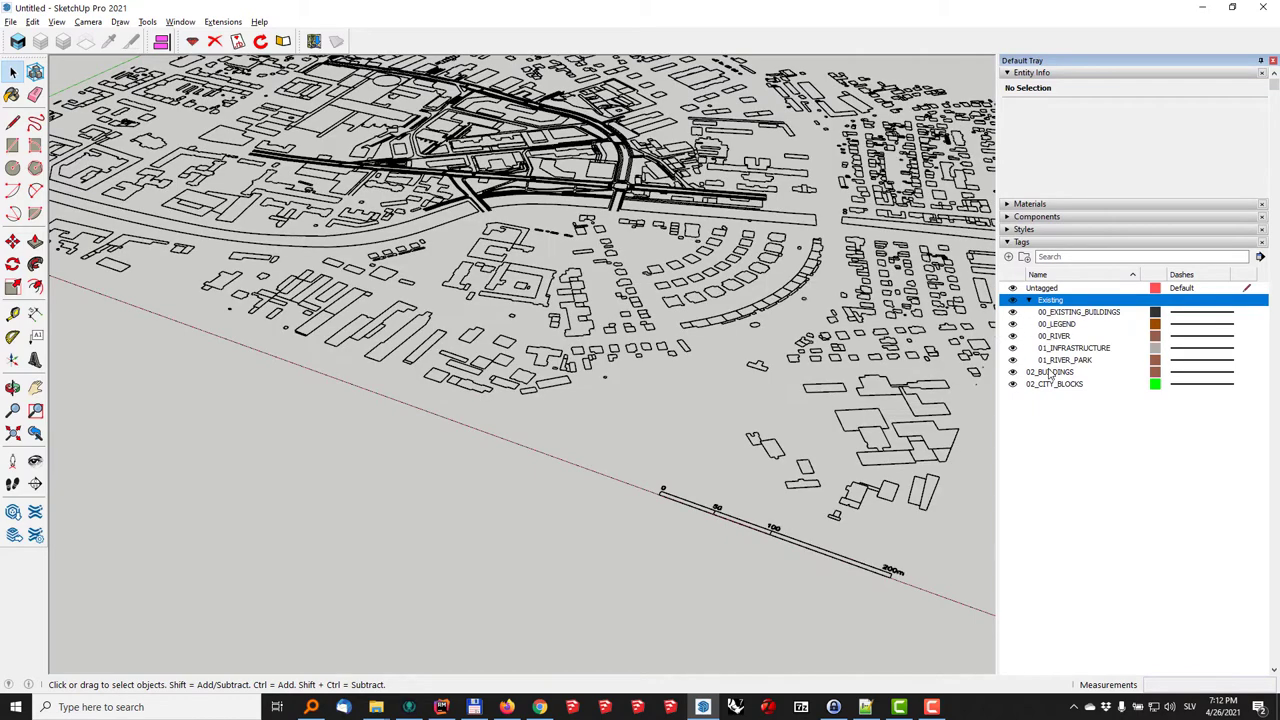
- Group the 02_BUILDINGS and 02_CITY_BLOCKS tags in a new tag folder named New
left_click(1025, 258)
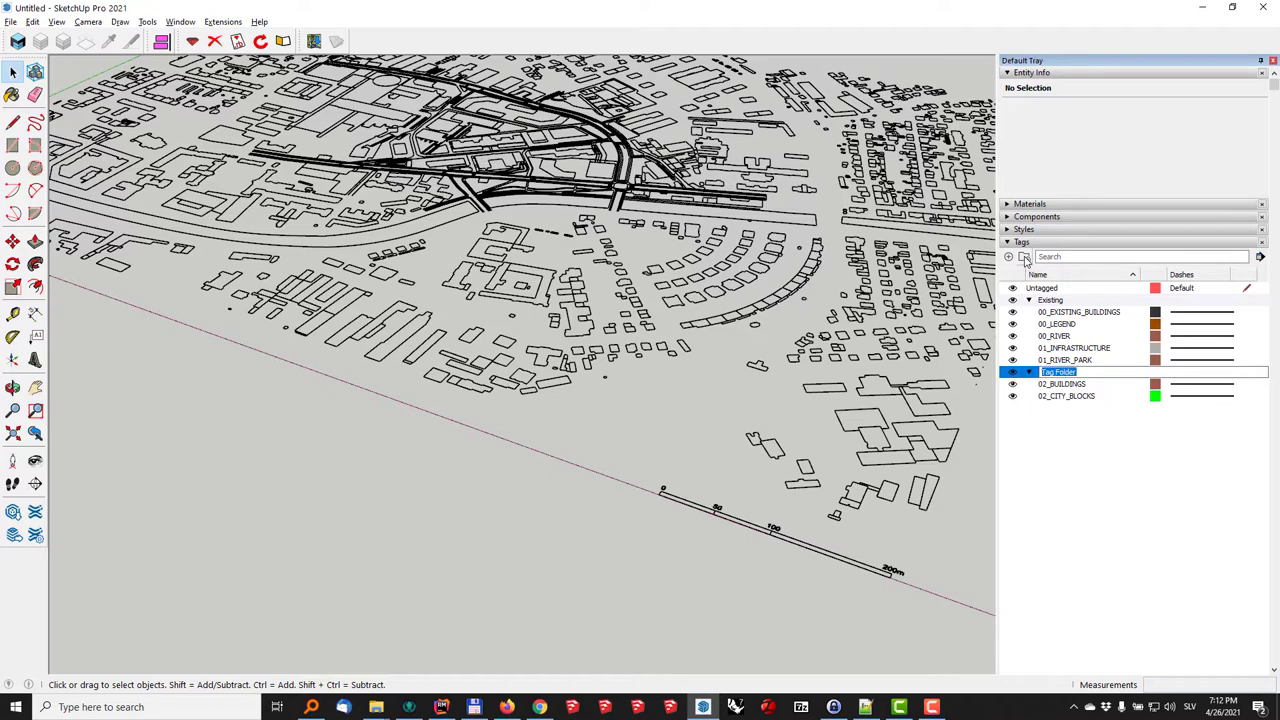
type("New")
key("Return")
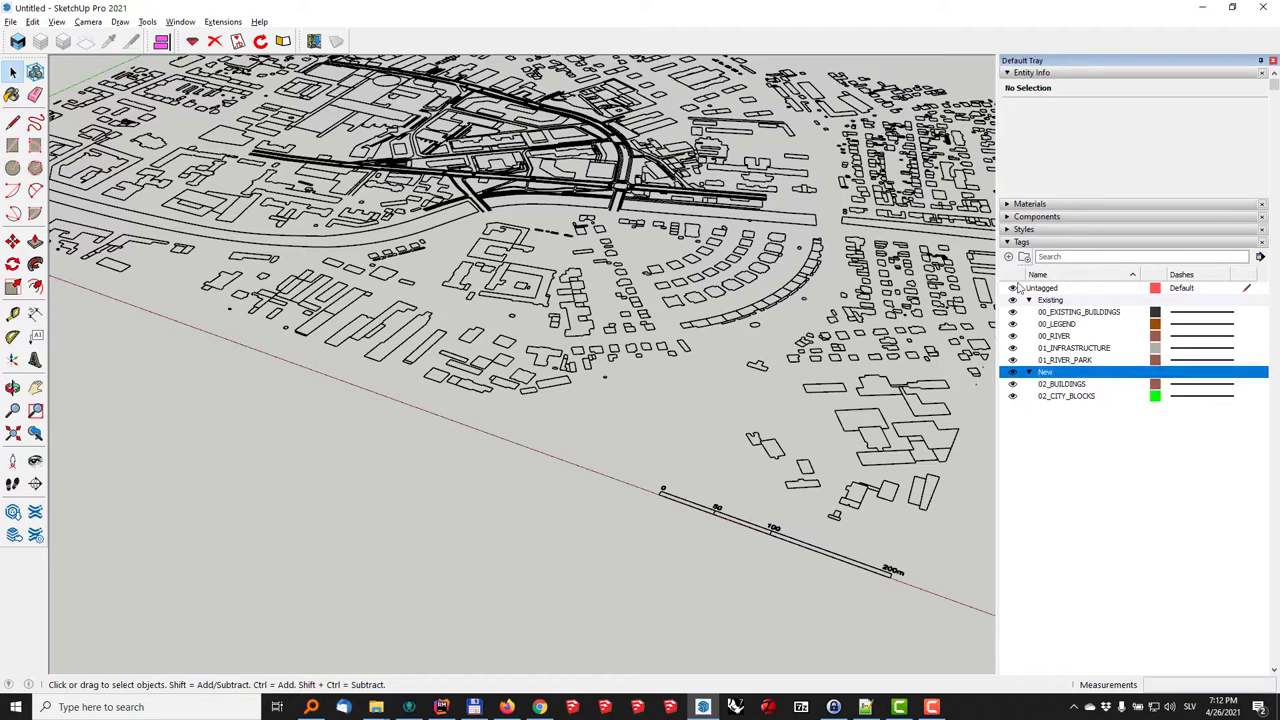
- Collapse the Existing and New tag folders and test each folder's visibility, leaving both shown
left_click(1030, 372)
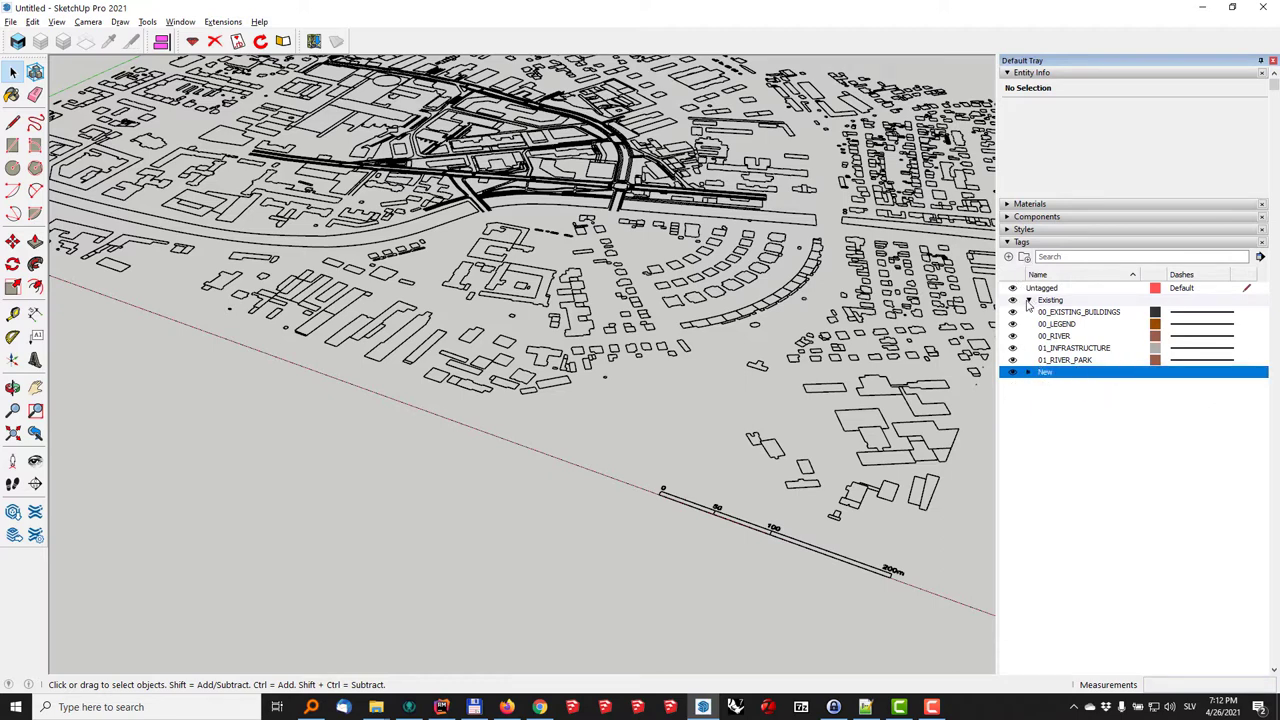
left_click(1029, 300)
left_click(1013, 301)
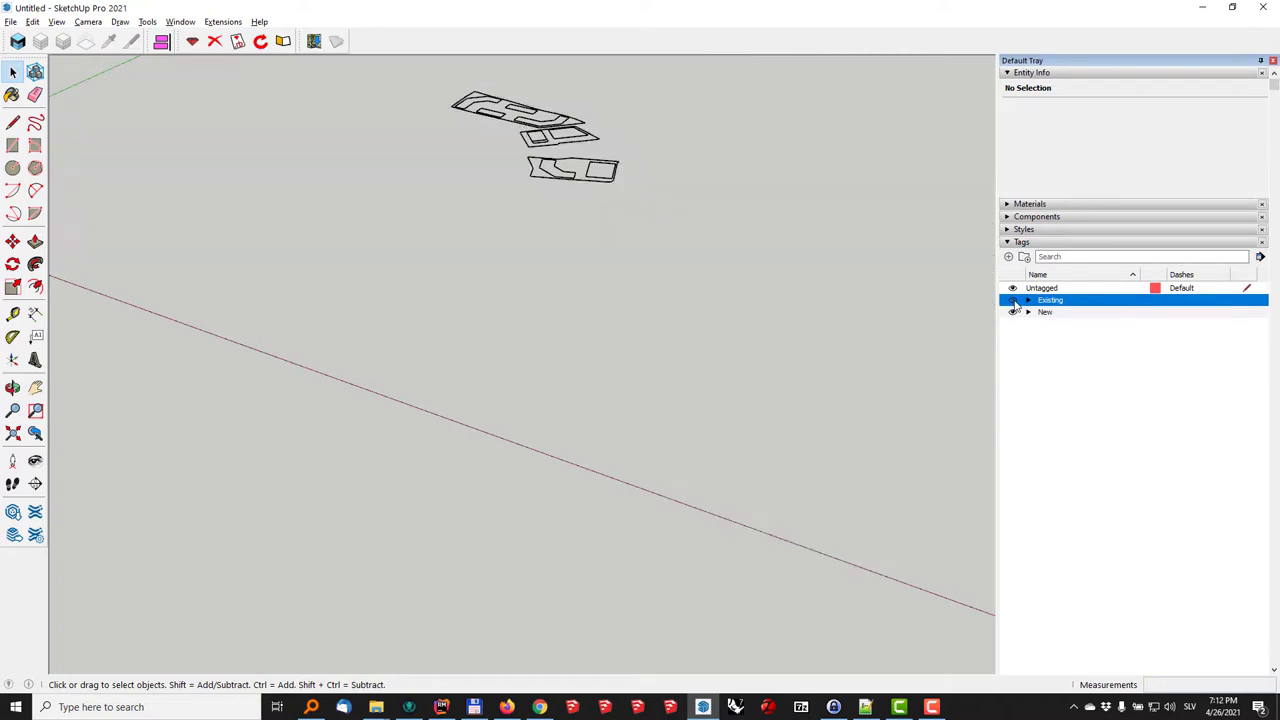
left_click(1014, 301)
left_click(1013, 313)
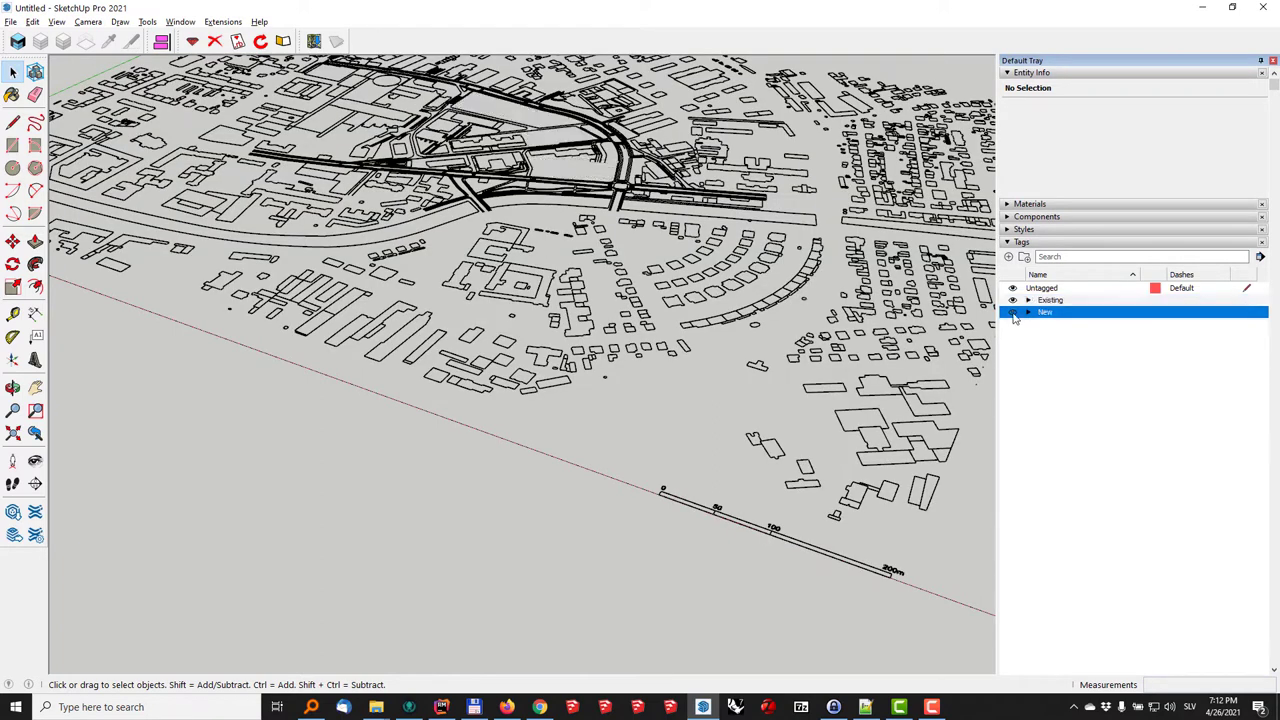
left_click(1014, 301)
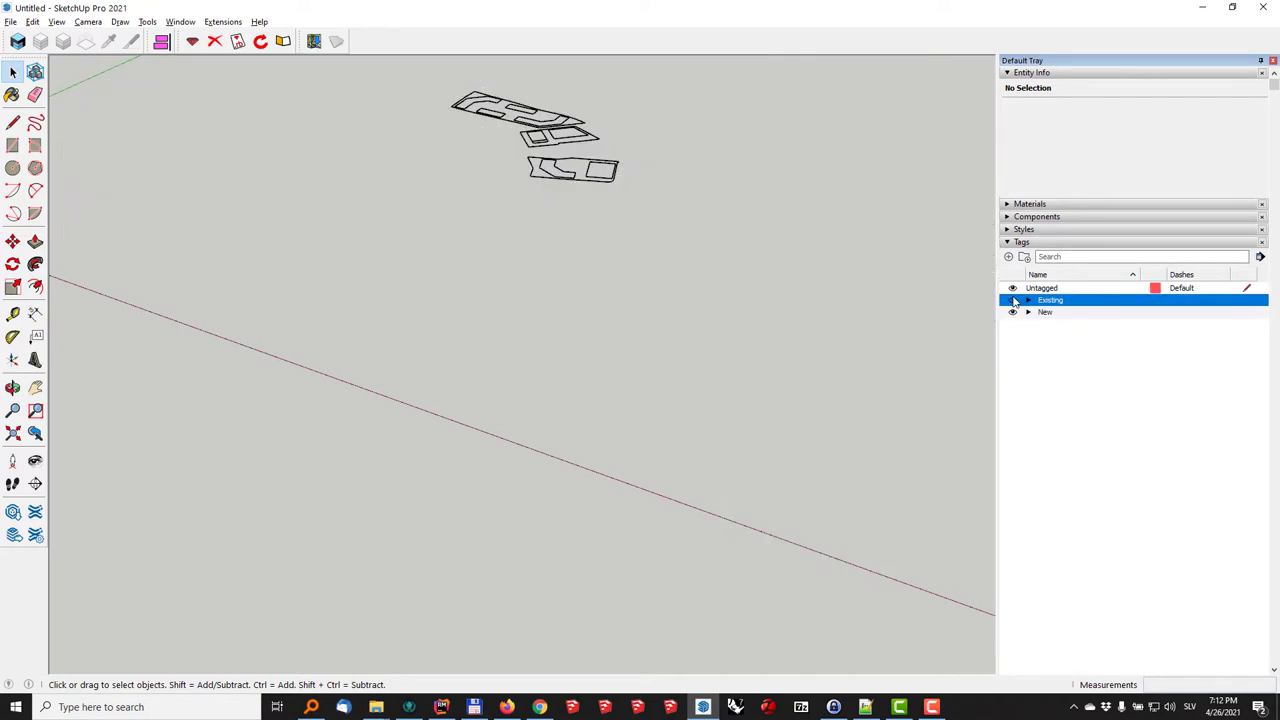
left_click(1014, 301)
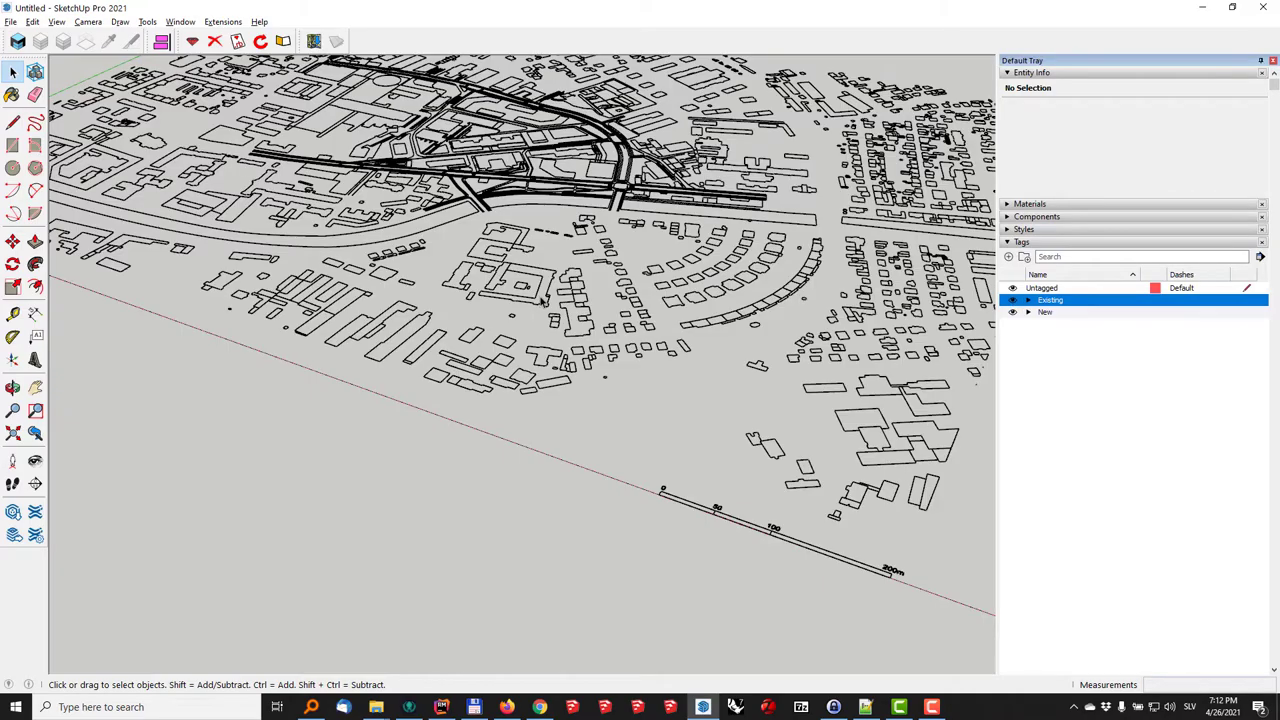
- Examine where the imported drawing component sits relative to the model origin, opening and closing it, and leave nothing selected
mouse_move(525, 251)
middle_mouse_down()
mouse_move(546, 224)
mouse_move(510, 305)
middle_mouse_up()
scroll(508, 310, "down", 3)
middle_click_drag(443, 360, 460, 365)
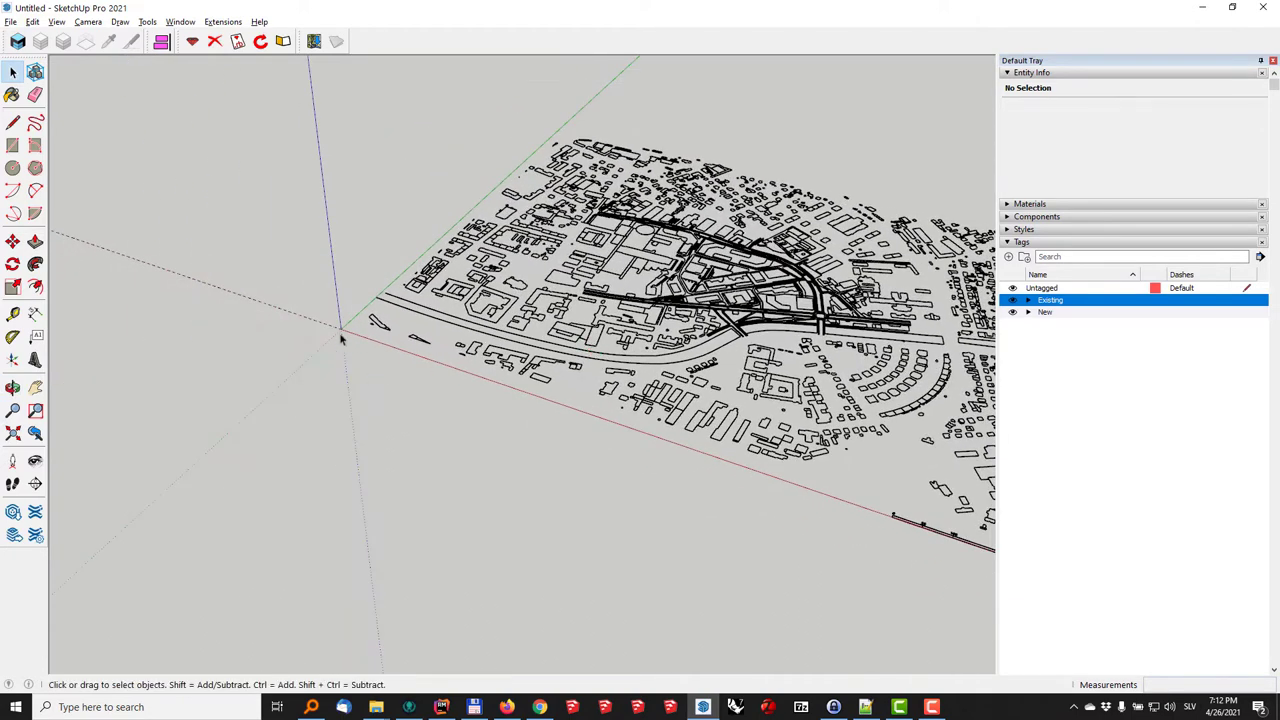
key("ctrl+a")
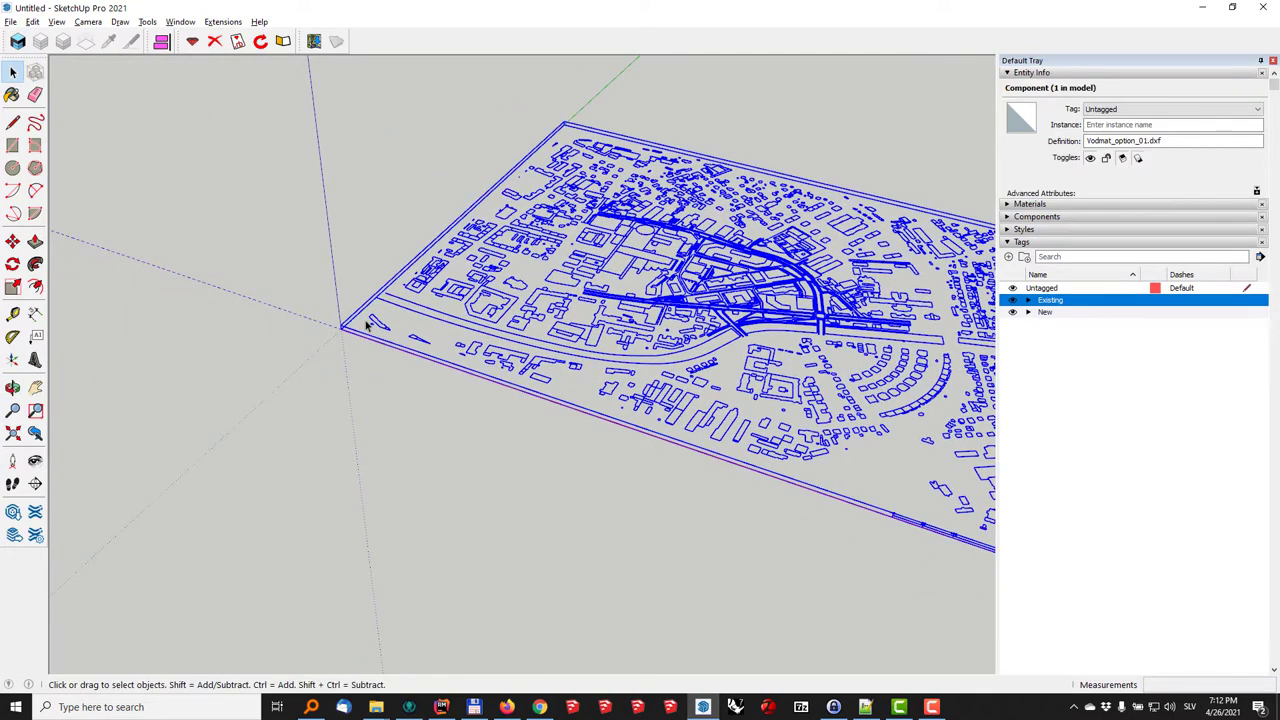
left_click(337, 315)
left_click_drag(300, 305, 260, 340)
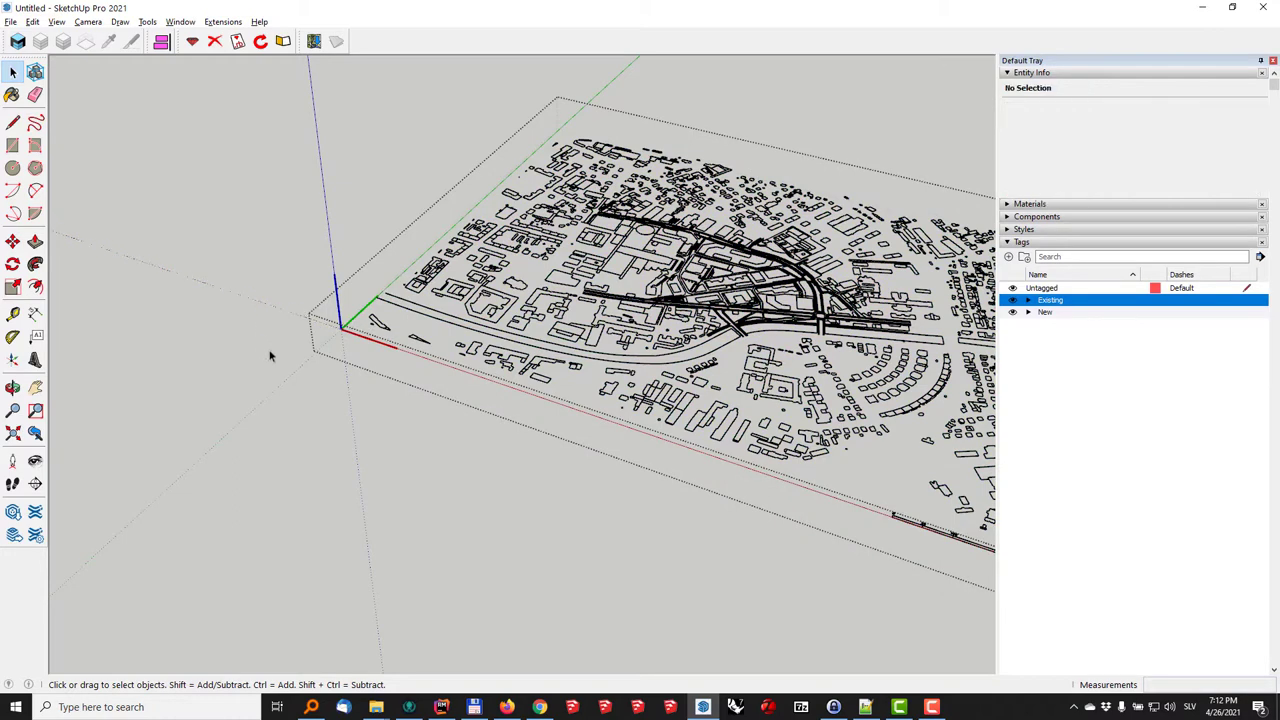
left_click(310, 390)
middle_click_drag(598, 334, 452, 316)
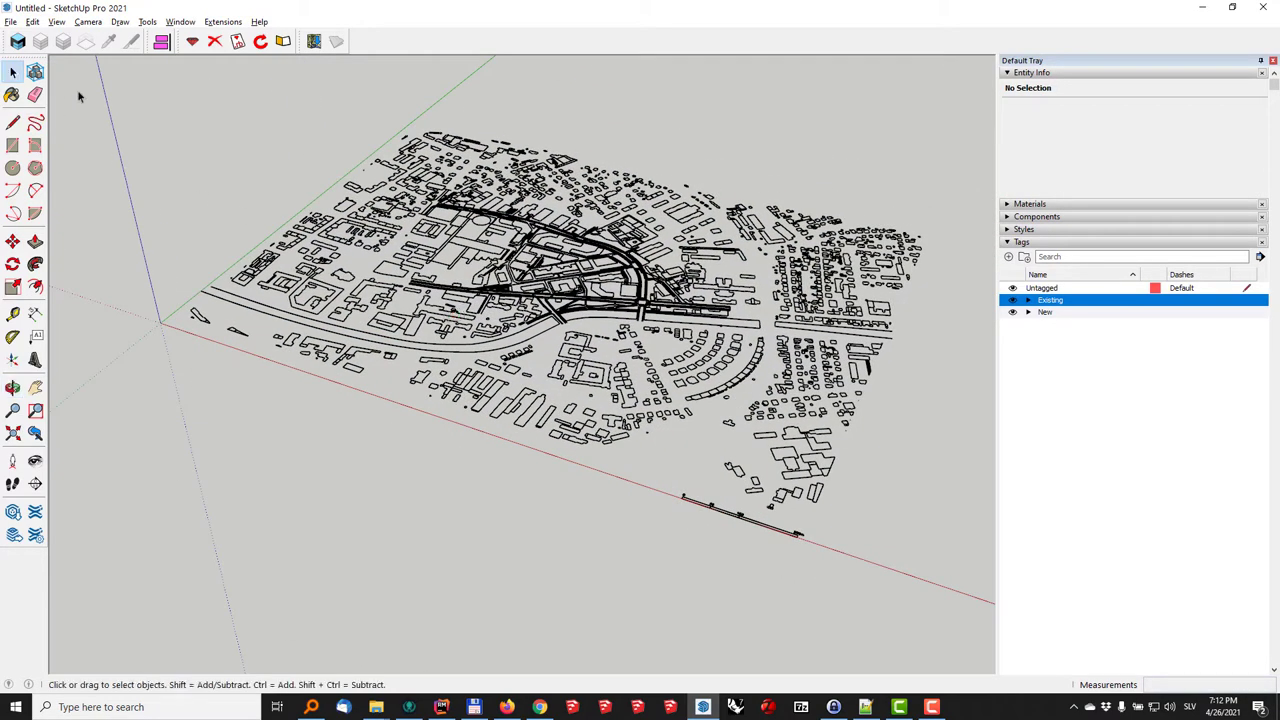
- Start adding a geo-location and position the satellite map over the Vodmat neighbourhood
left_click(11, 22)
mouse_move(280, 202)
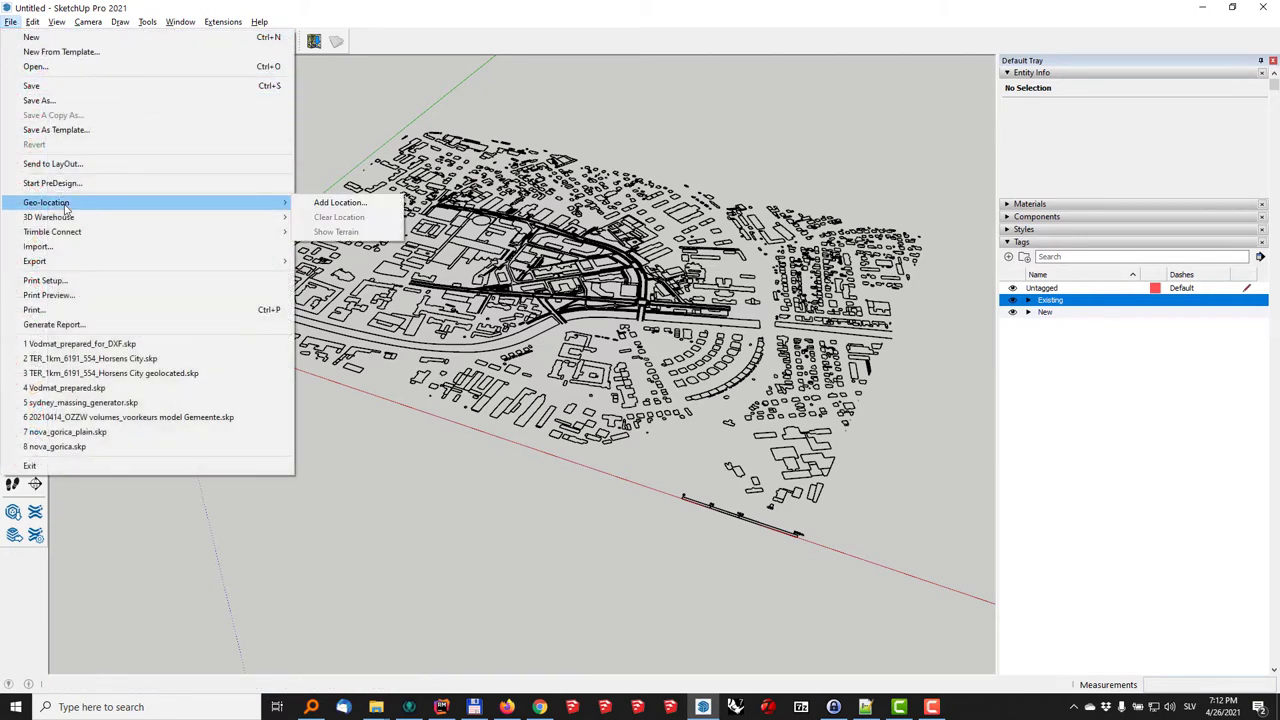
left_click(323, 204)
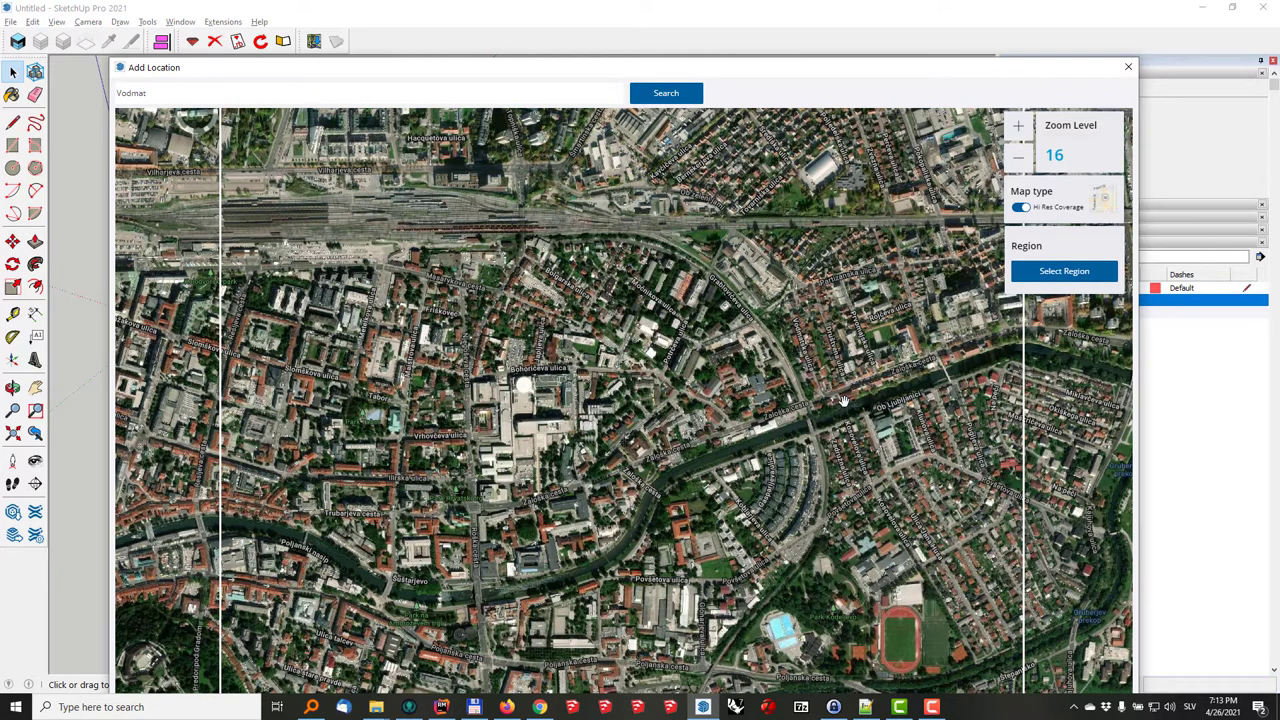
left_click_drag(658, 474, 670, 455)
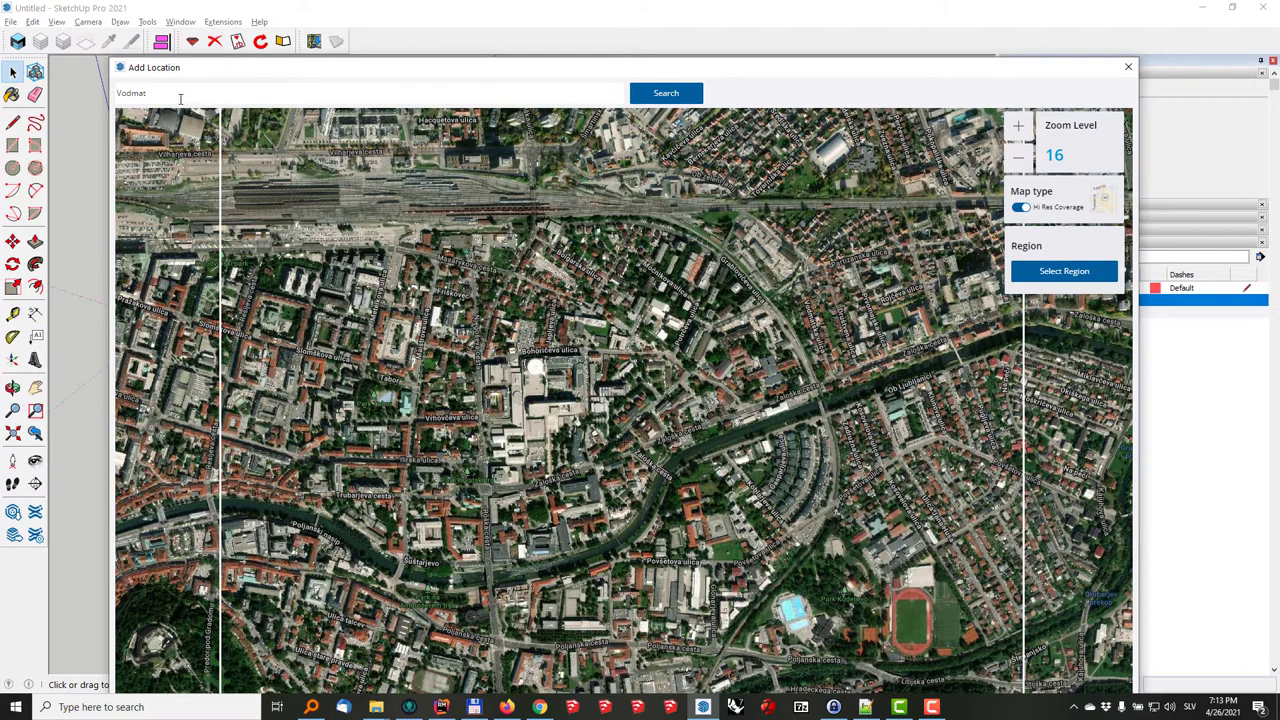
double_click(140, 93)
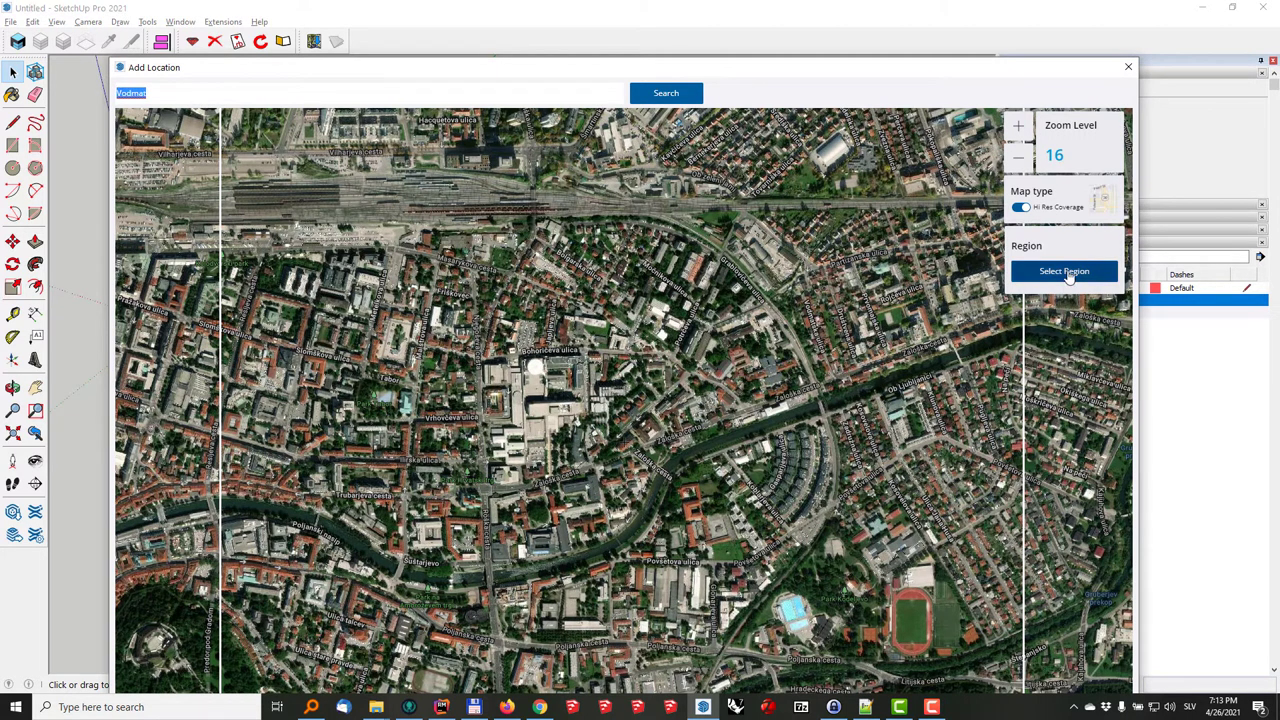
- Import Digital Globe imagery at import level 16 for a region enlarged around the river bend and the curved housing rows
left_click(1066, 272)
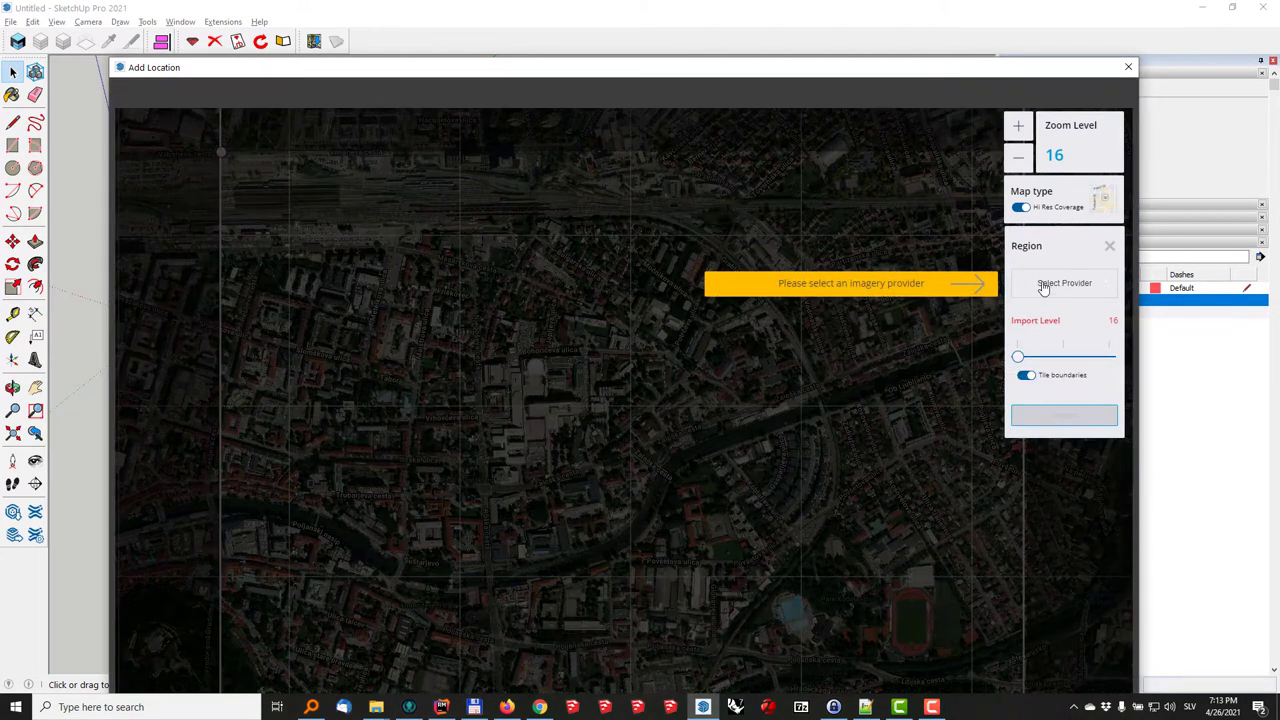
left_click(1048, 288)
left_click(1056, 313)
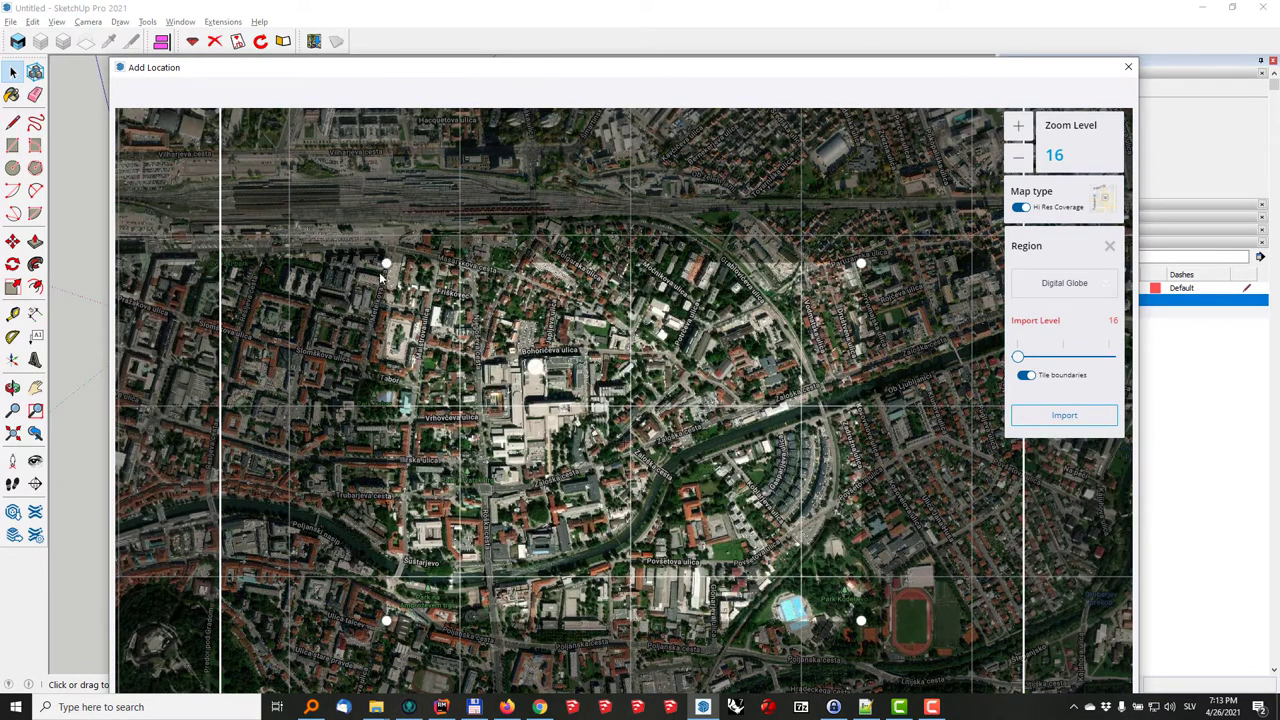
left_click_drag(381, 291, 404, 297)
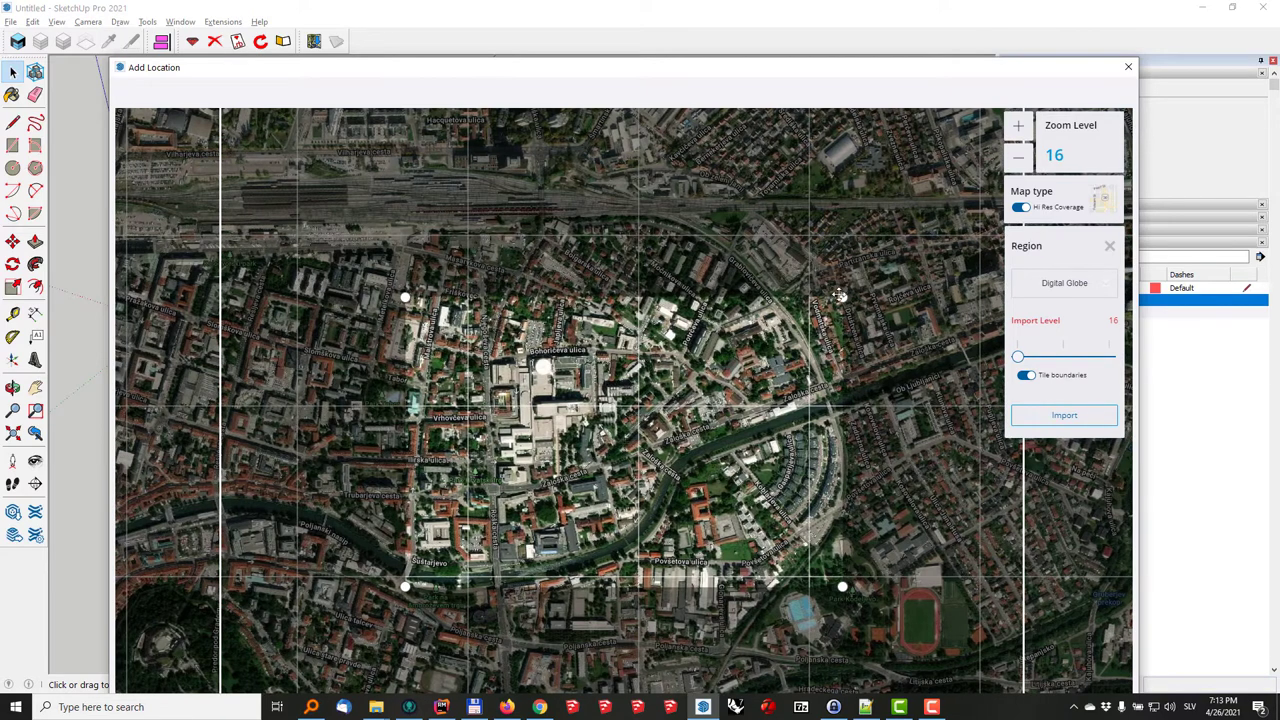
left_click_drag(840, 296, 878, 267)
left_click(1064, 414)
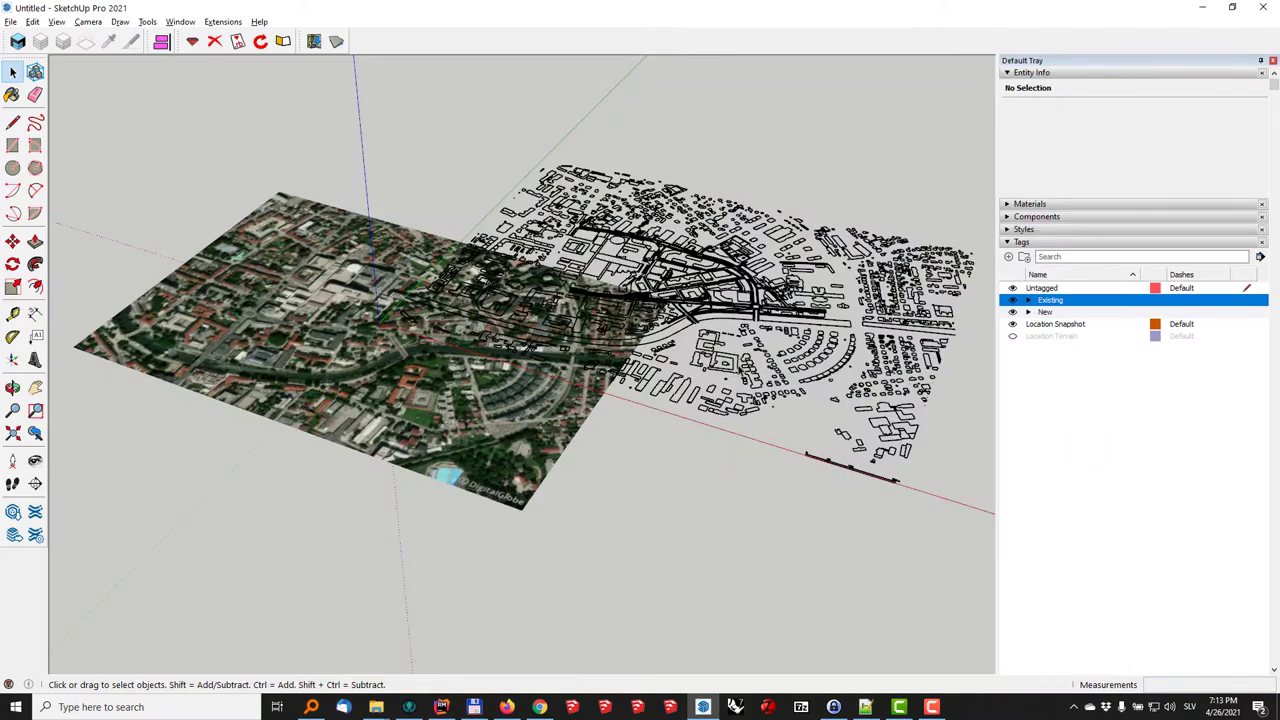
- Move the Vodmat_option_01.dxf component about 754 m onto the satellite image, matching the round building in both
middle_click_drag(494, 299, 740, 222)
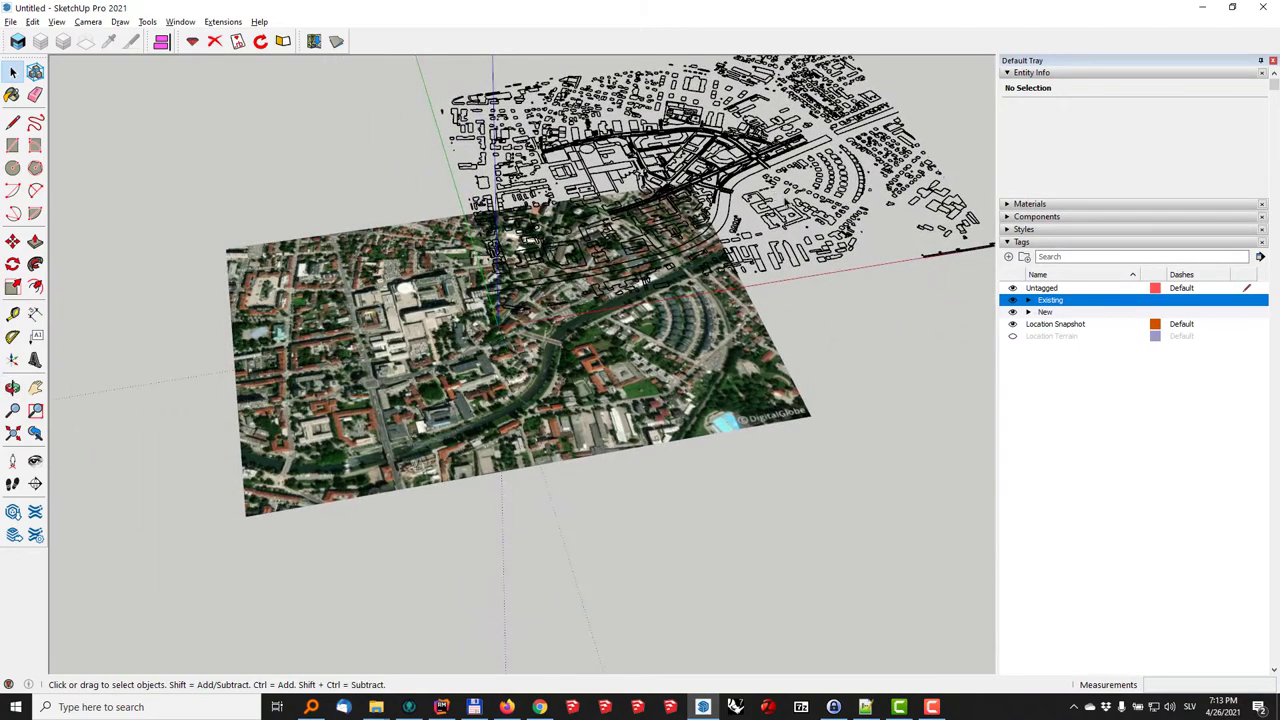
left_click(792, 208)
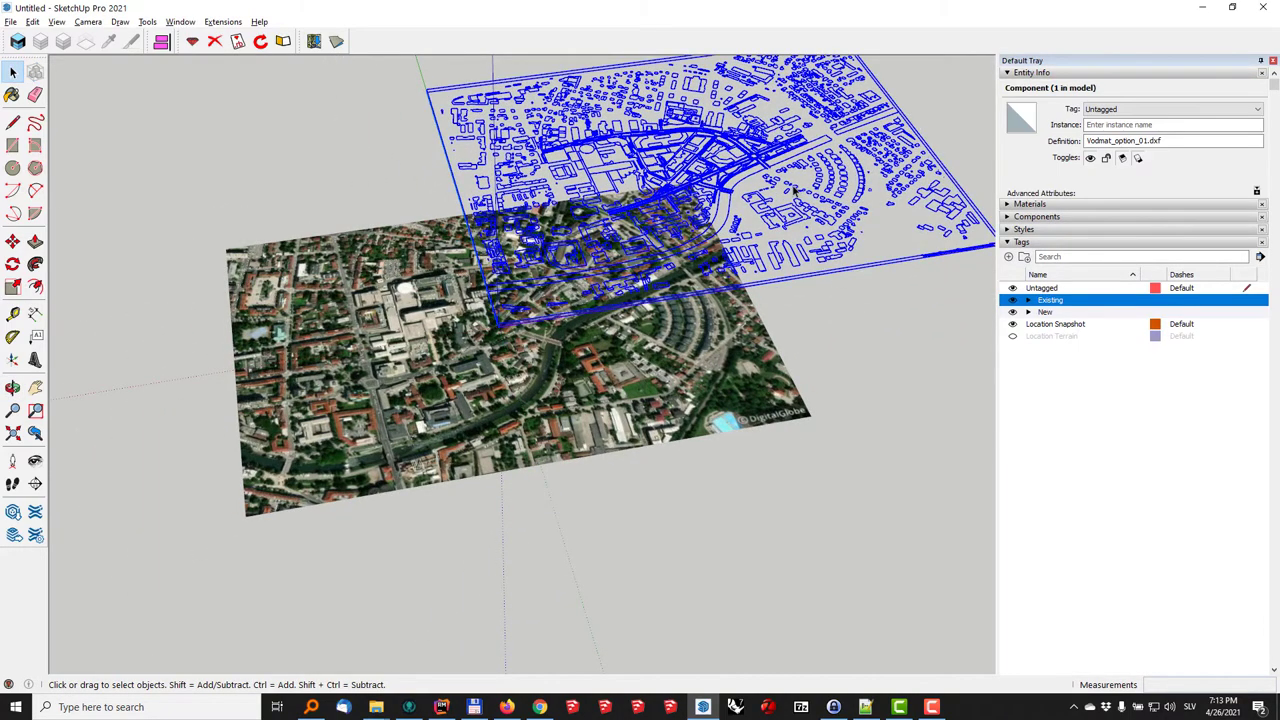
key("m")
left_click(835, 141)
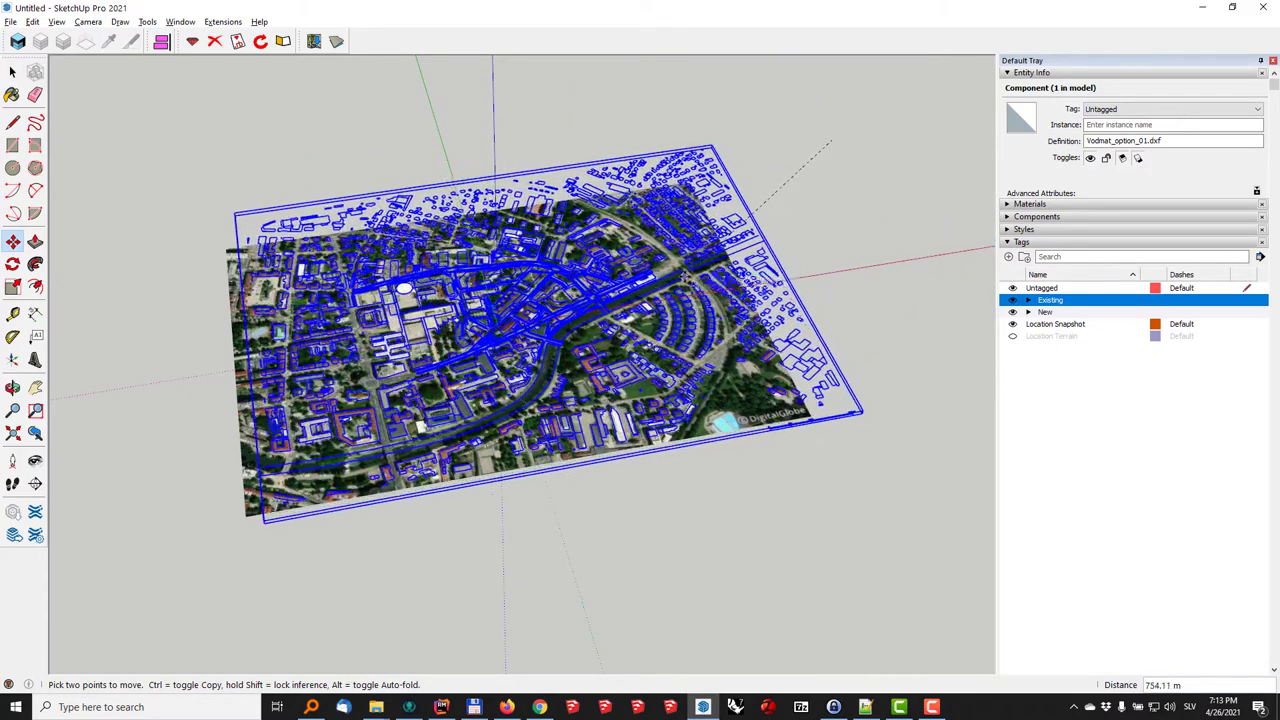
left_click(403, 289)
- Examine how the drawing's building and river outlines align with the satellite image, and clear the selection
scroll(672, 370, "up", 10)
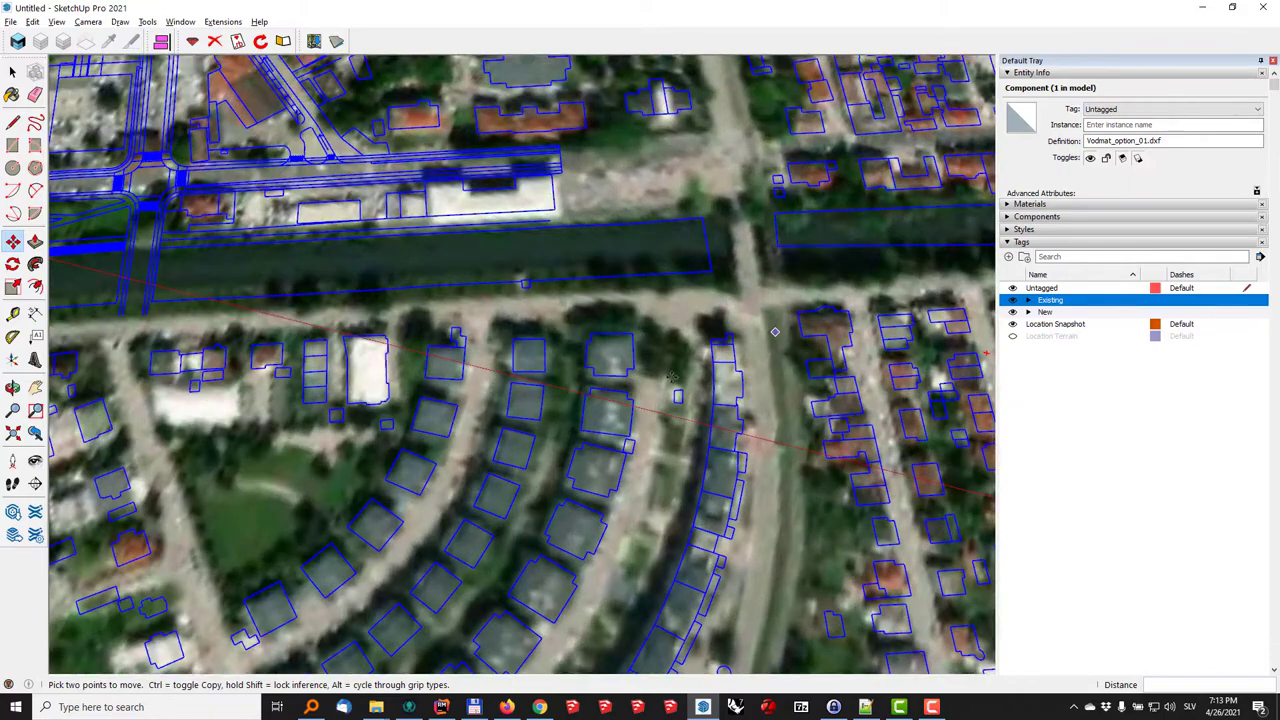
middle_click_drag(677, 337, 596, 243)
key("space")
scroll(596, 243, "down", 10)
middle_click_drag(650, 300, 755, 399)
left_click(608, 530)
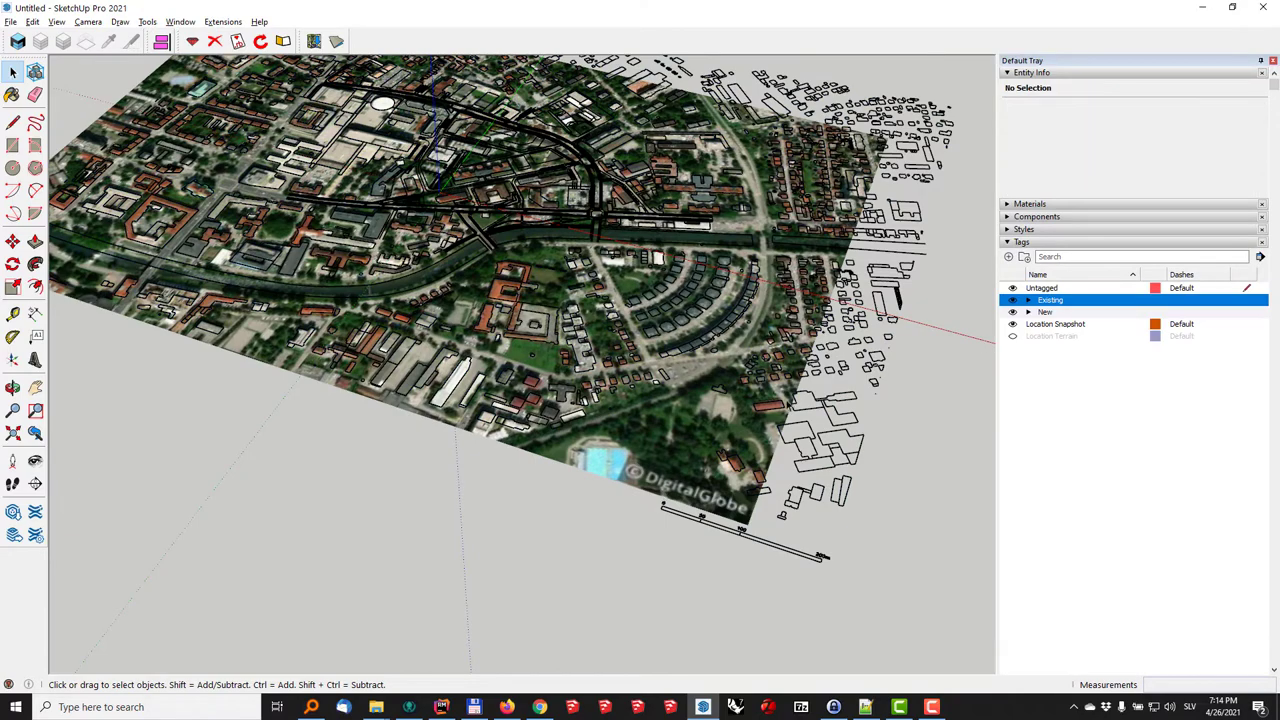
- Launch the Modelur extension and import the surrounding 3D buildings from OpenStreetMap
middle_click_drag(343, 279, 538, 335)
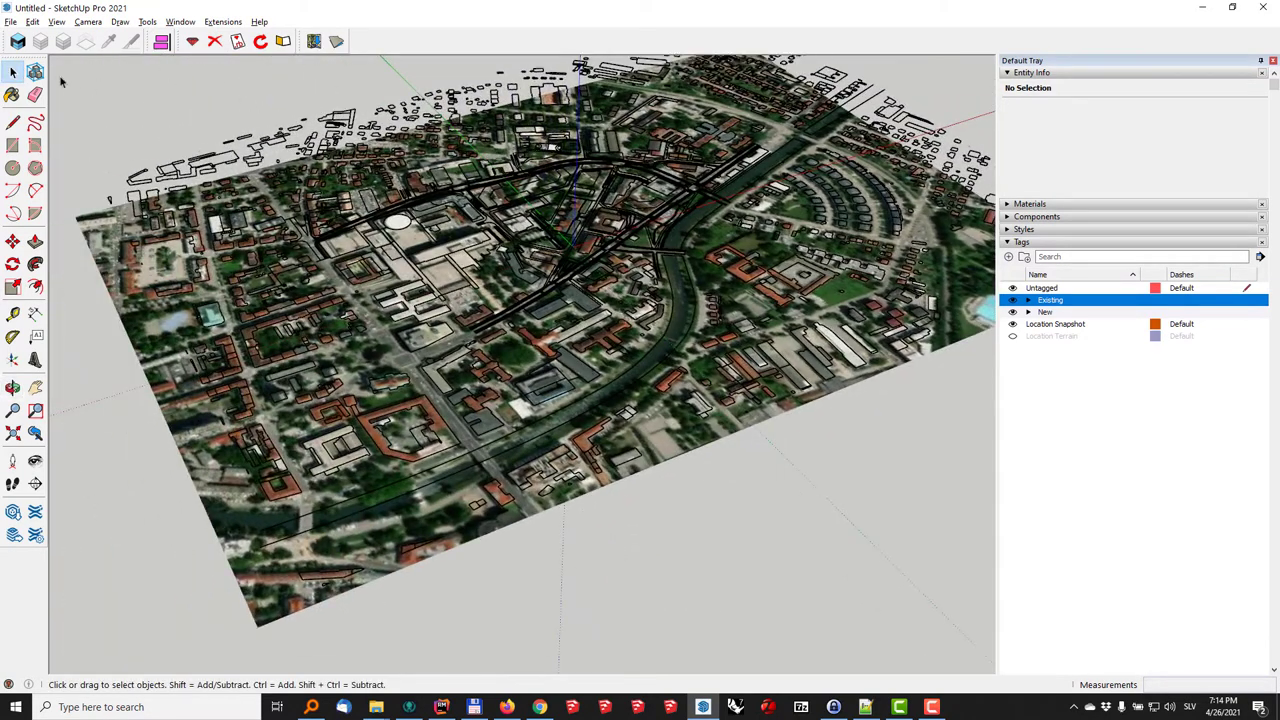
left_click(17, 42)
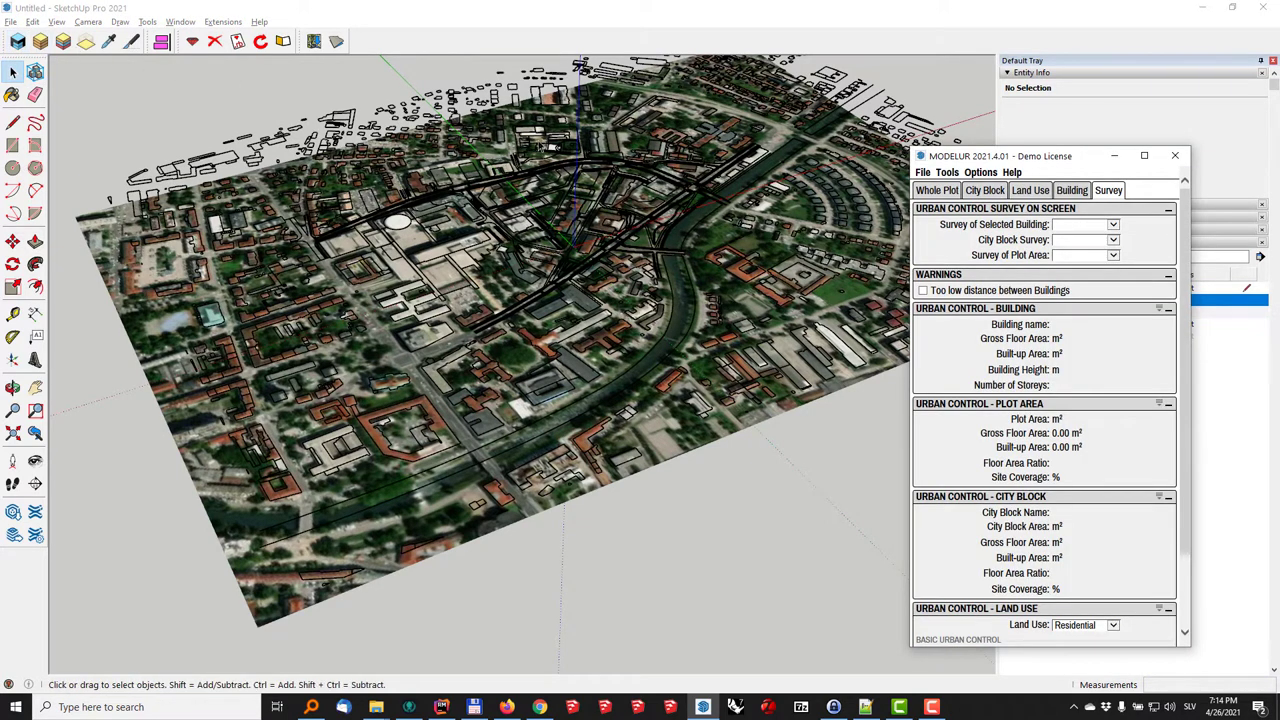
left_click(922, 172)
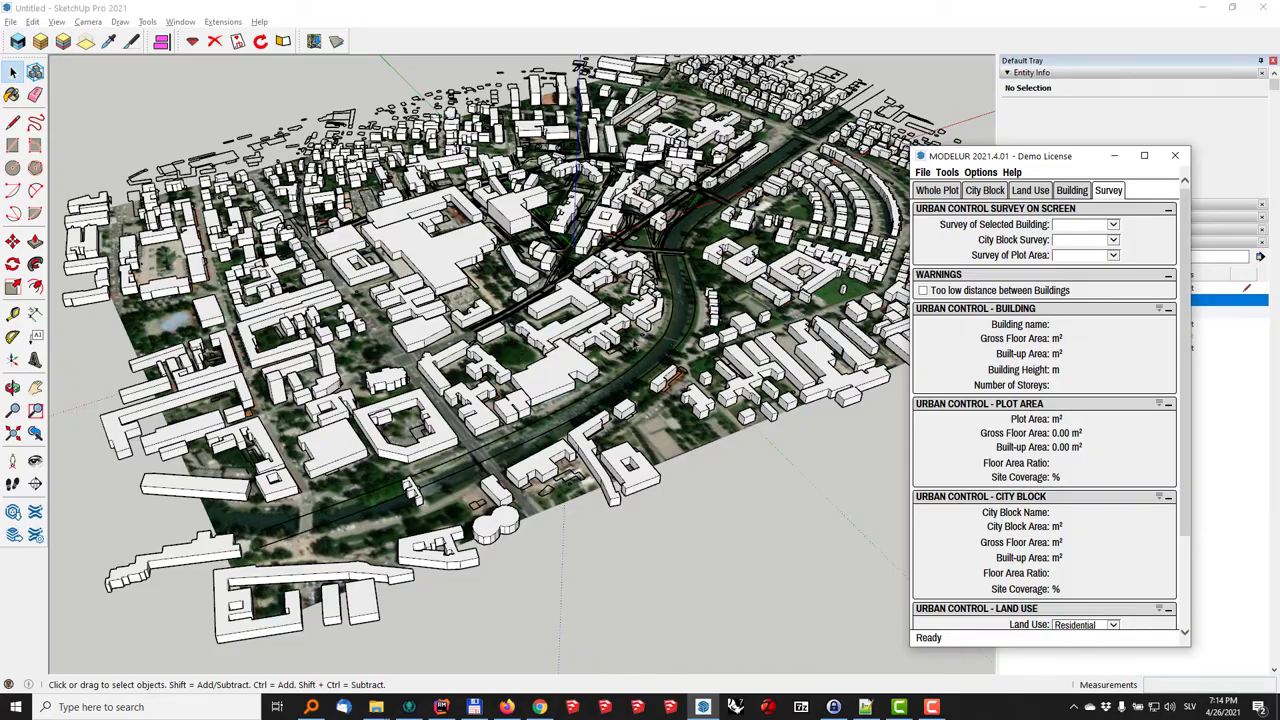
- Examine the imported 3D buildings around the river and their offset from the drawing's outlines, with the Modelur window moved aside
middle_click_drag(636, 345, 400, 251)
scroll(664, 200, "up", 5)
scroll(620, 258, "up", 2)
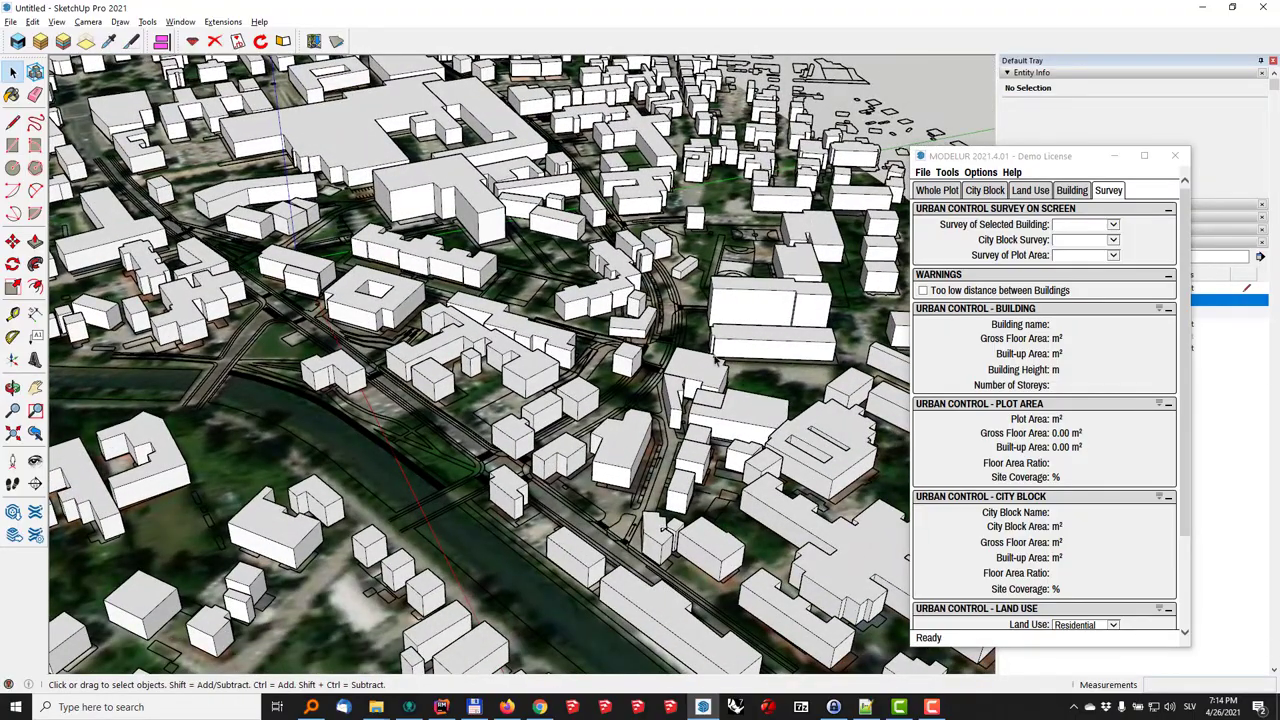
scroll(519, 405, "up", 3)
middle_click_drag(519, 405, 740, 490)
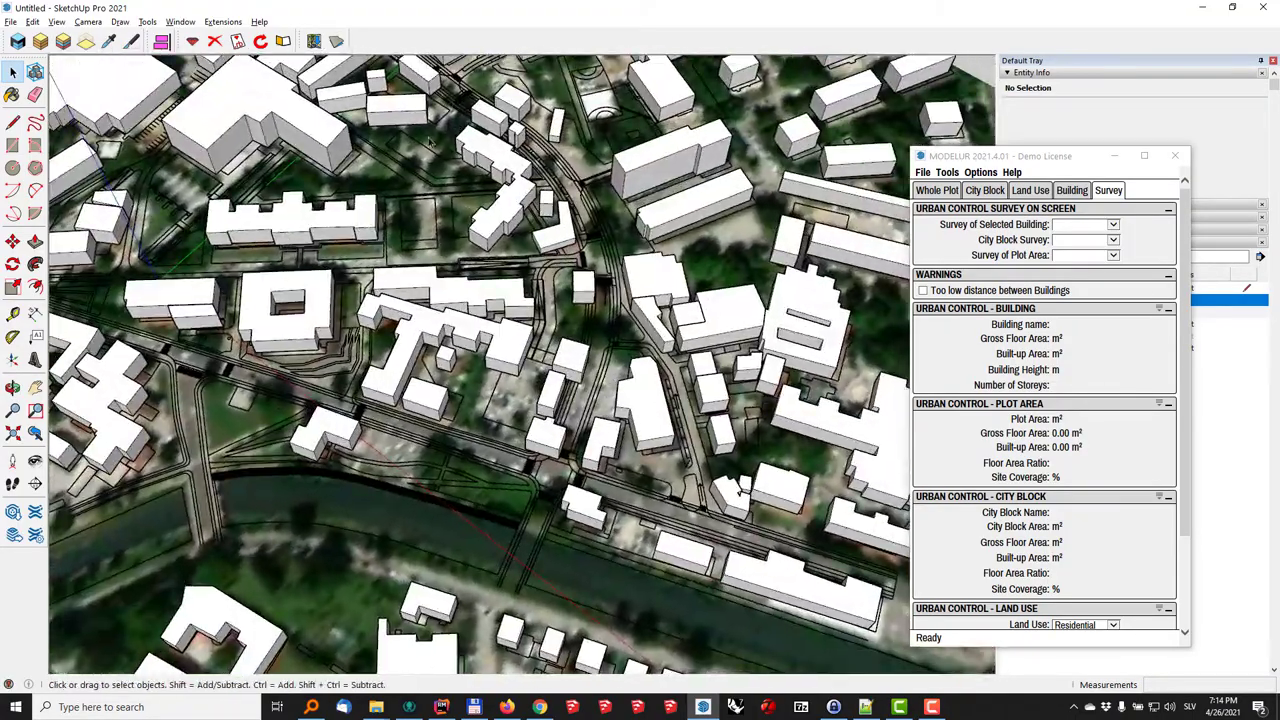
left_click(972, 190)
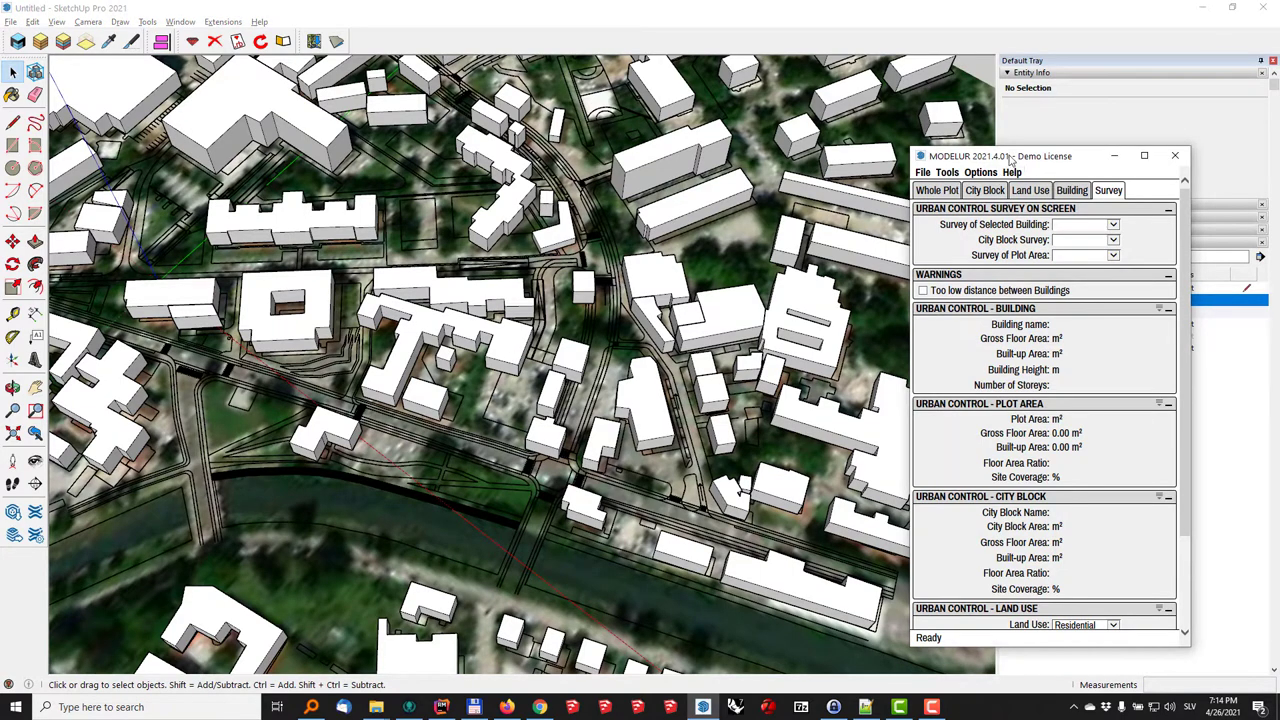
left_click_drag(1010, 156, 1122, 226)
middle_click_drag(731, 265, 471, 357)
scroll(590, 276, "up", 6)
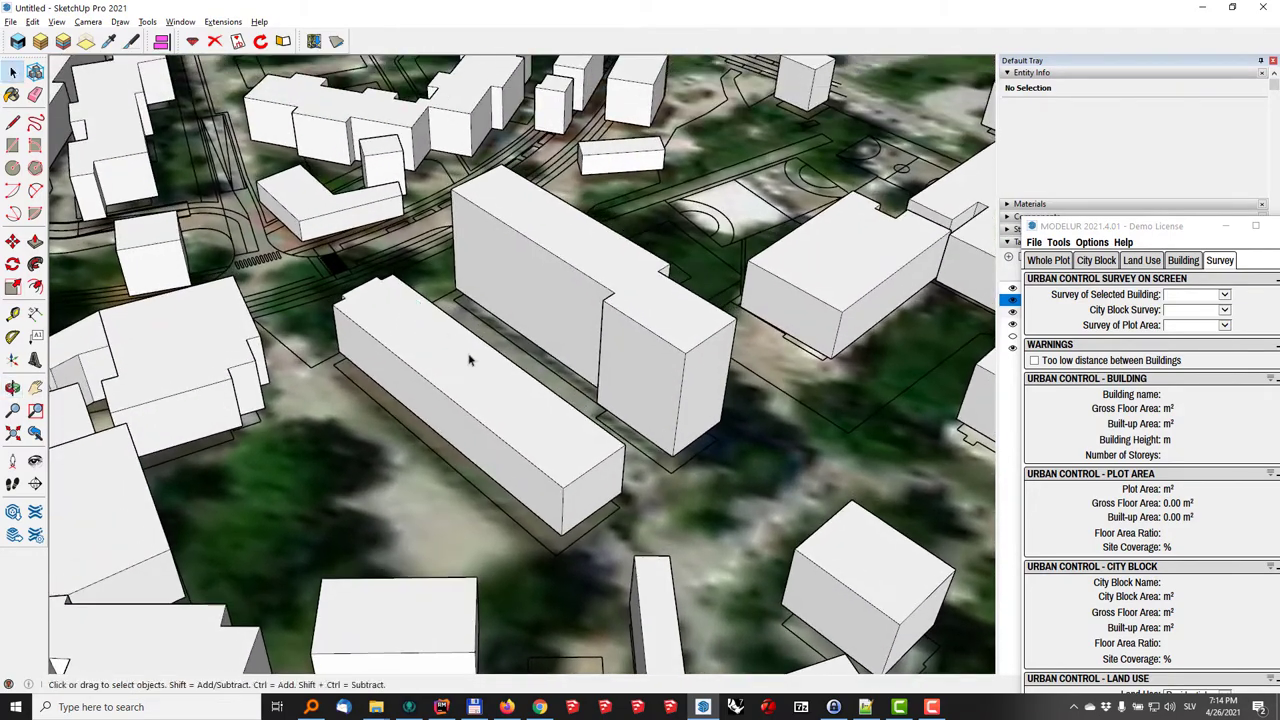
- Move the DXF drawing so the outline corner of the long, low building meets the base corner of its 3D volume
left_click(566, 552)
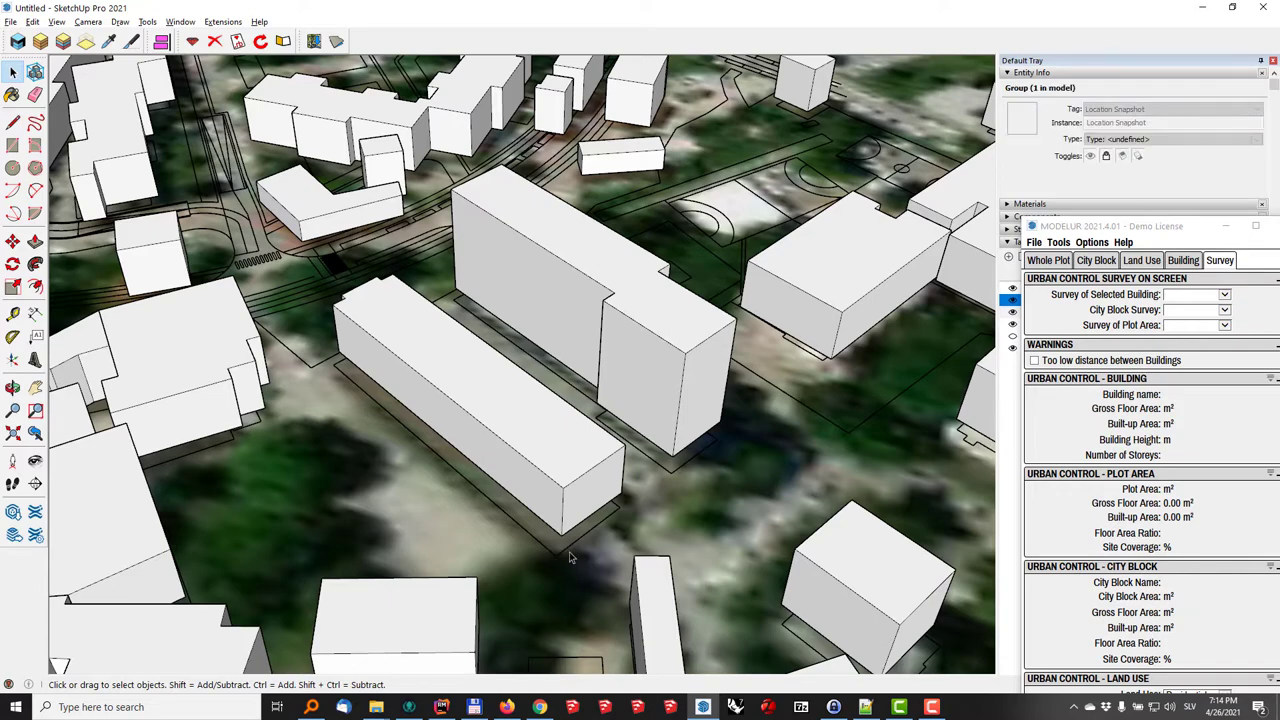
left_click_drag(569, 551, 540, 576)
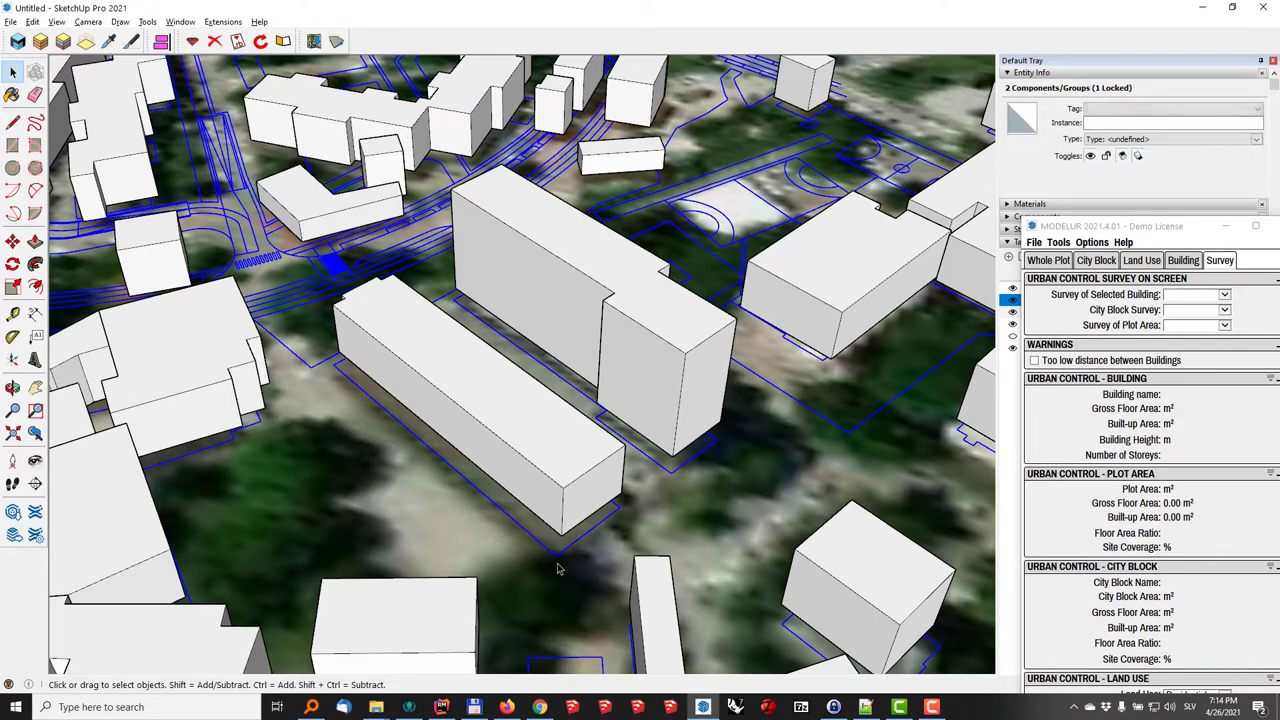
key("m")
left_click(557, 557)
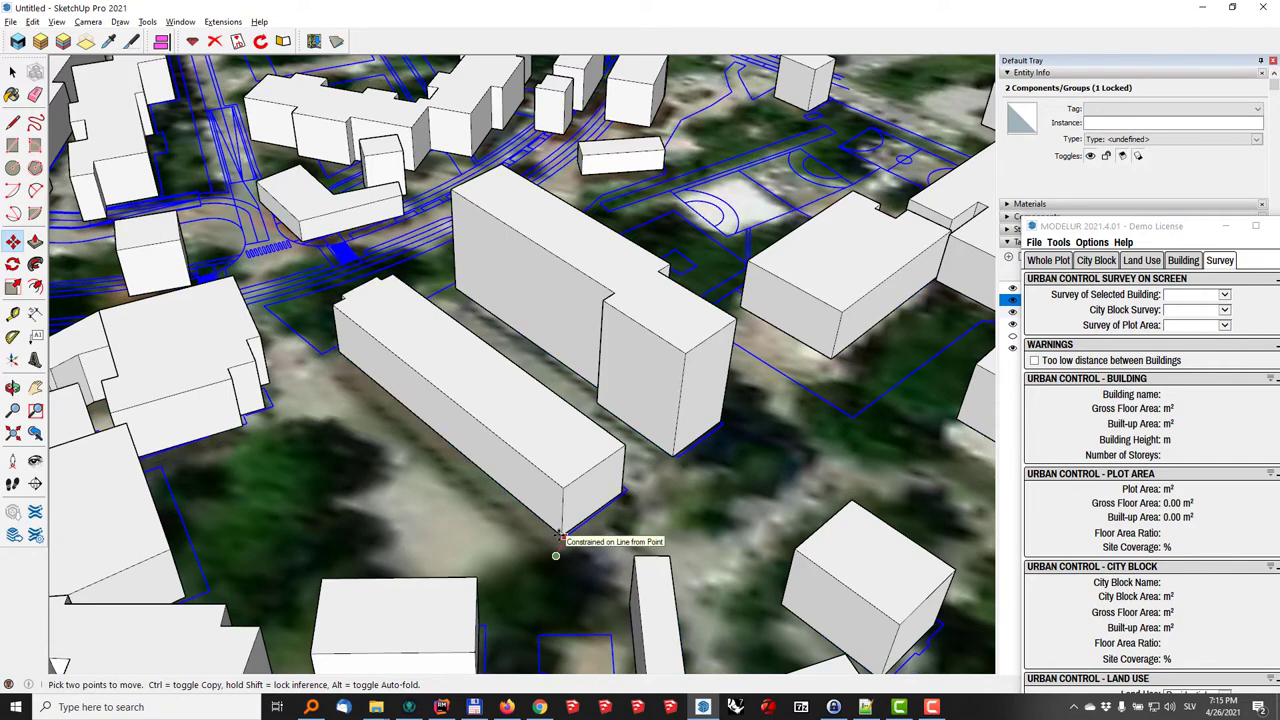
scroll(562, 535, "up", 6)
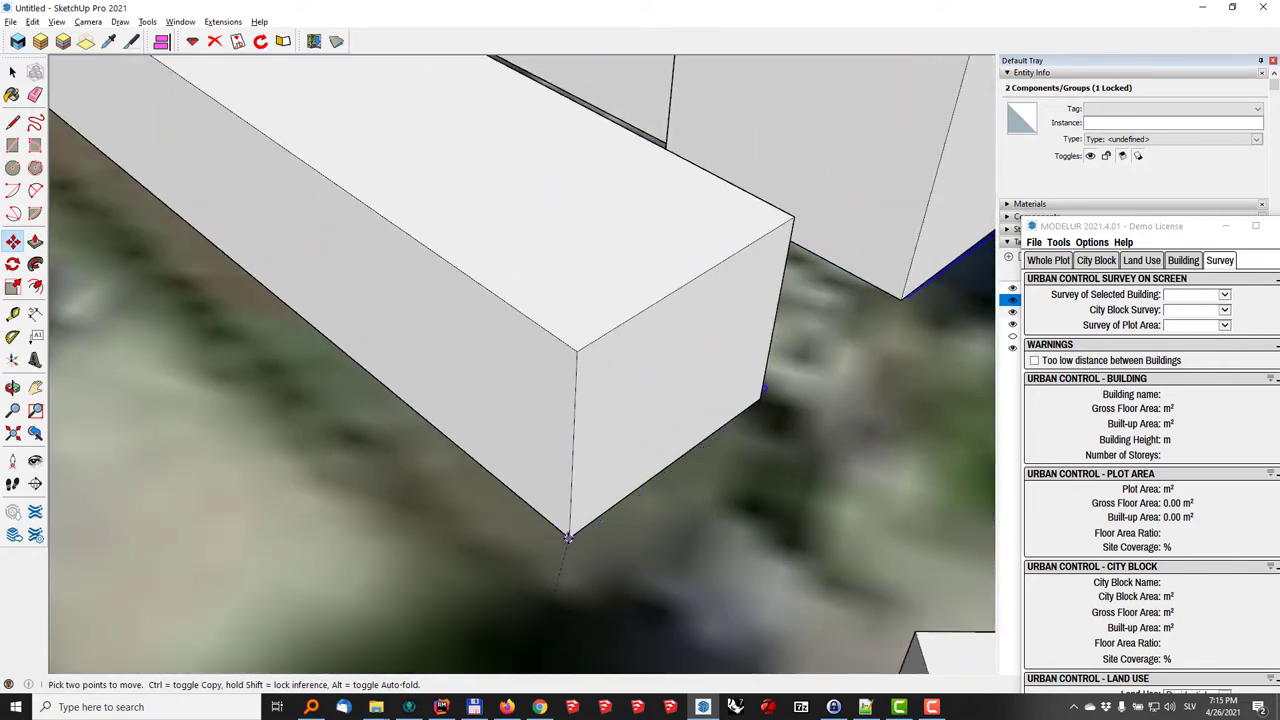
- Examine from below and from above how the drawing's outlines match the footprints of the imported 3D buildings
scroll(573, 571, "down", 3)
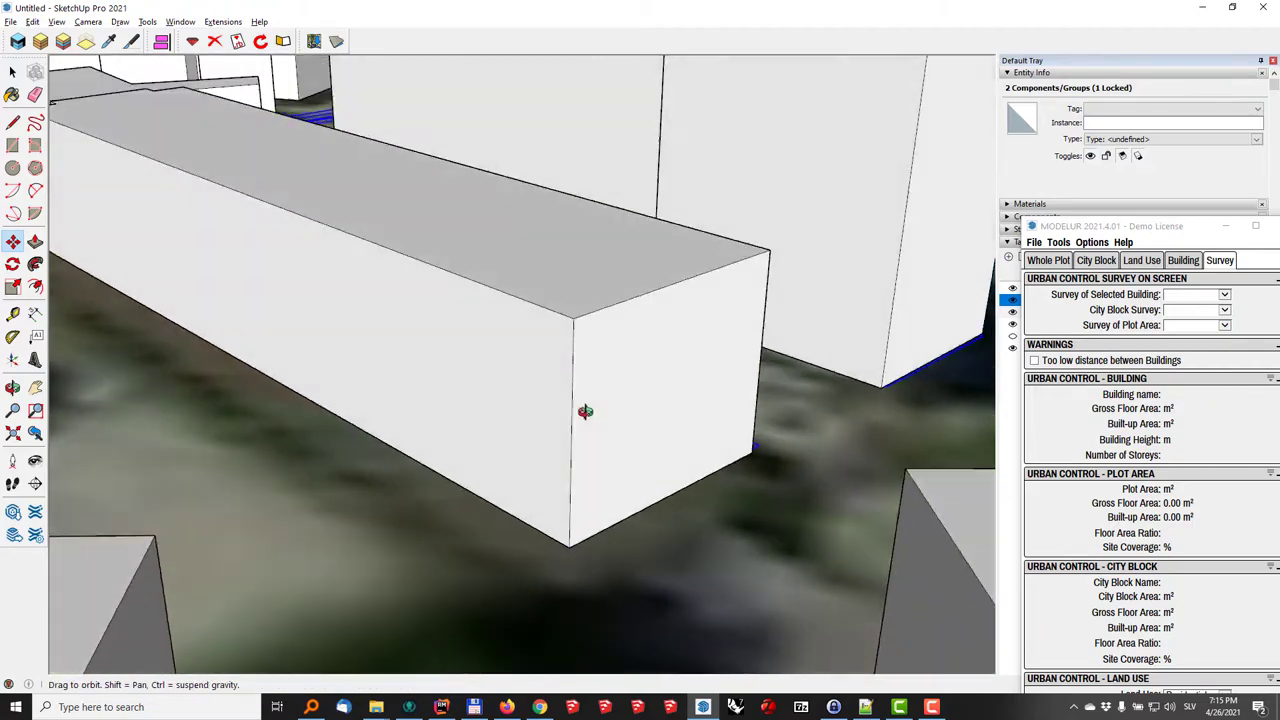
middle_click_drag(586, 414, 660, 349)
scroll(594, 532, "down", 3)
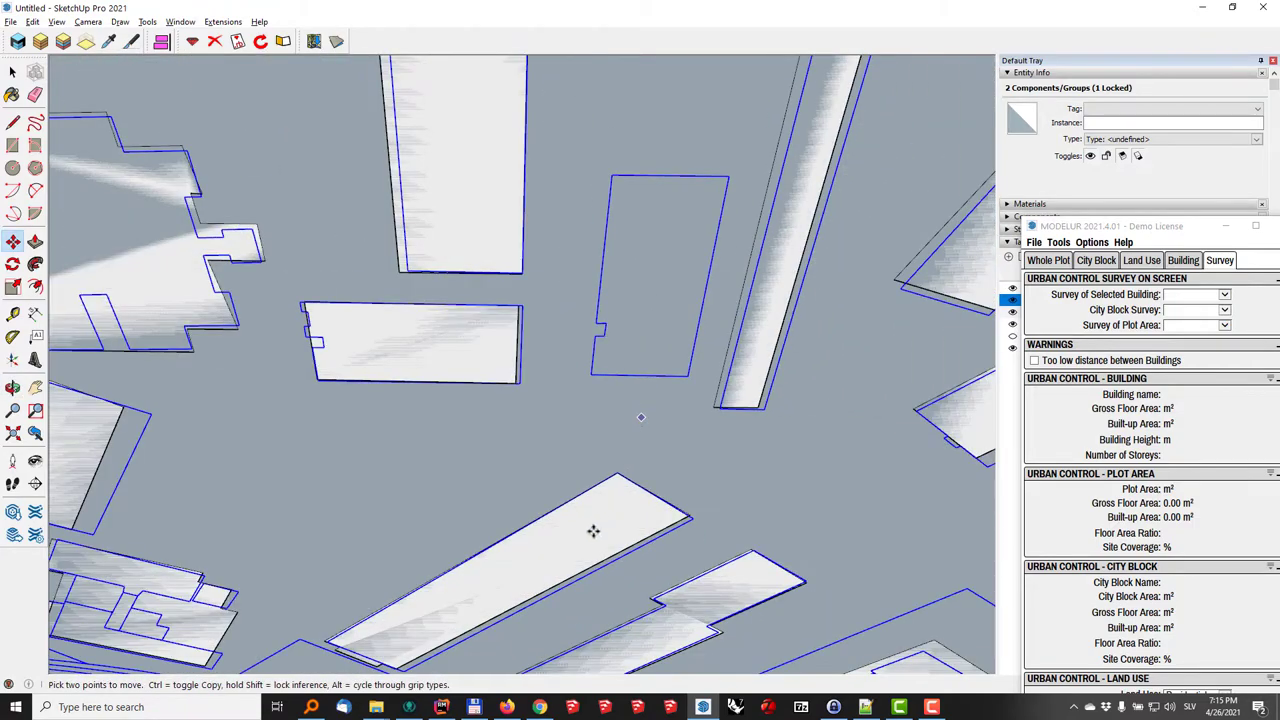
middle_click_drag(329, 620, 798, 342)
scroll(798, 342, "down", 3)
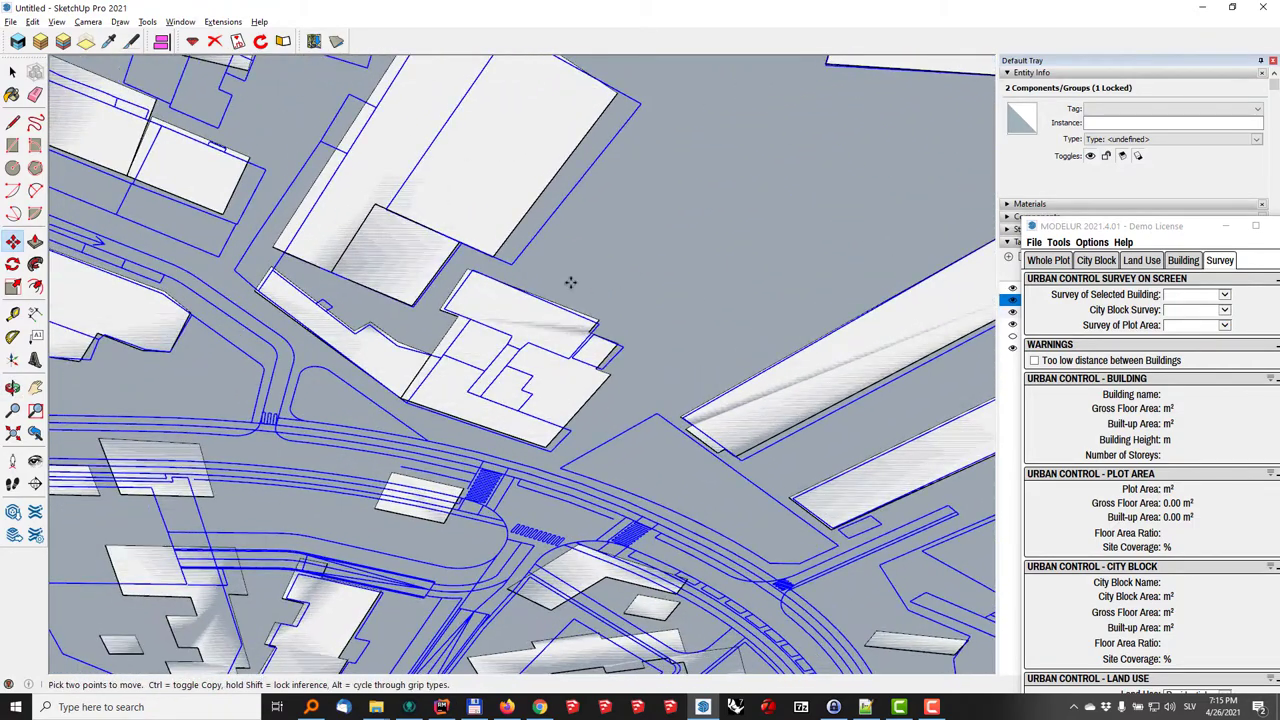
middle_click_drag(291, 222, 735, 392)
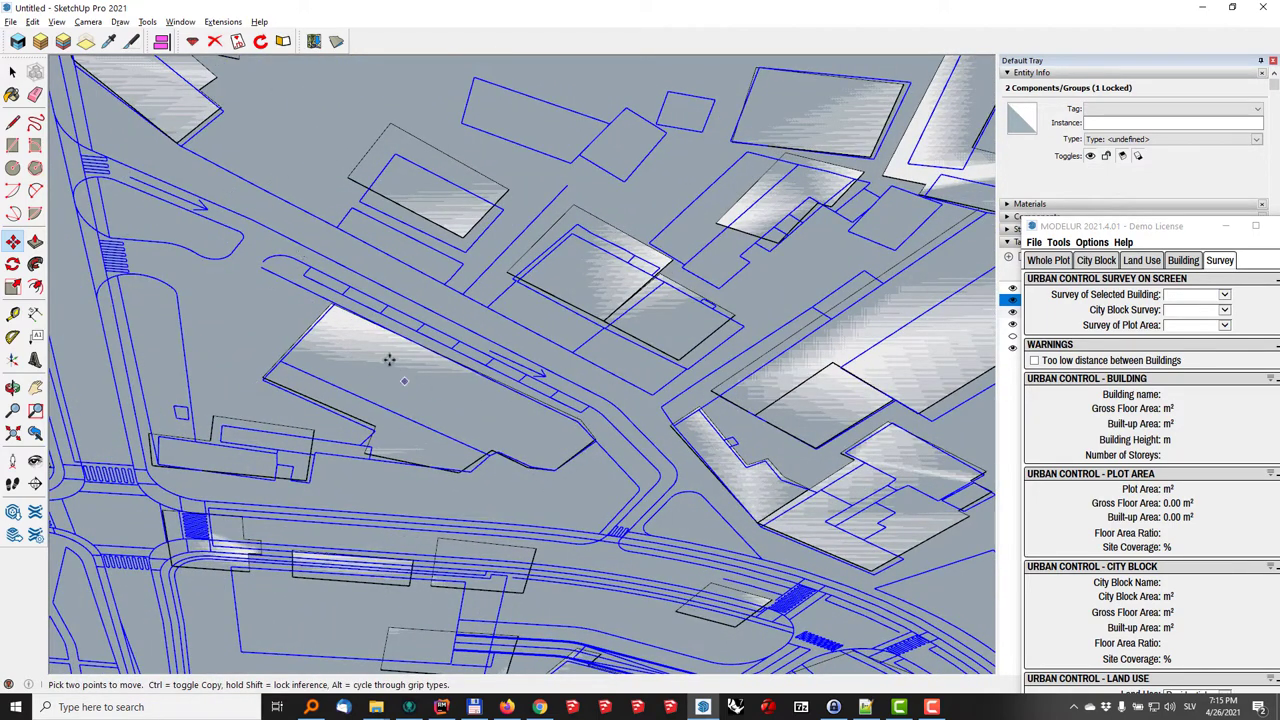
middle_click_drag(389, 357, 571, 507)
scroll(571, 507, "down", 5)
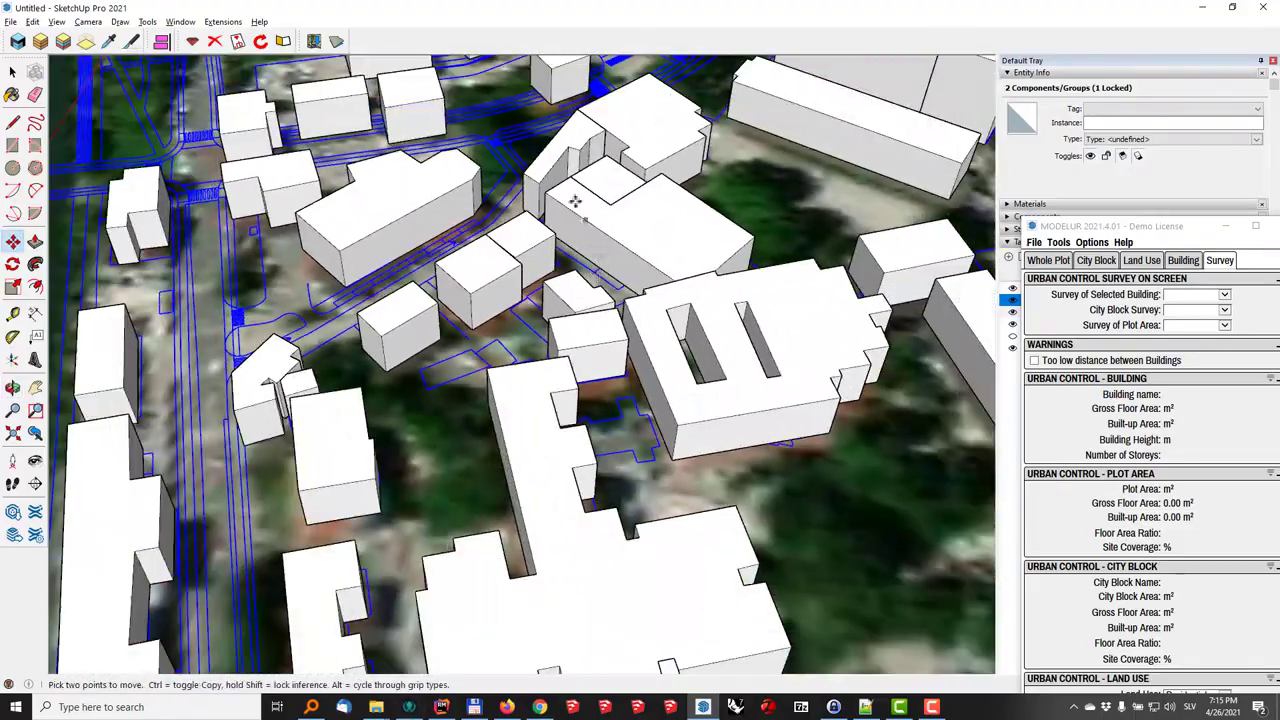
middle_click_drag(598, 275, 620, 373, "shift")
scroll(620, 373, "down", 8)
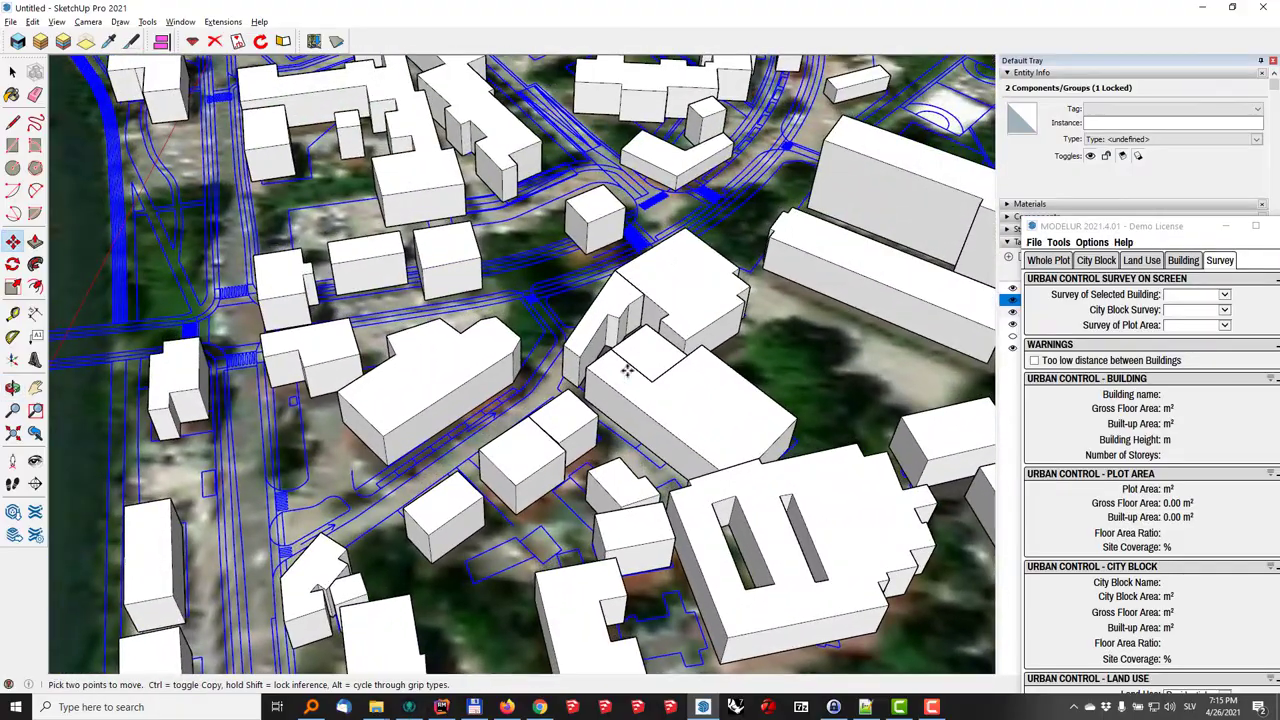
key("m")
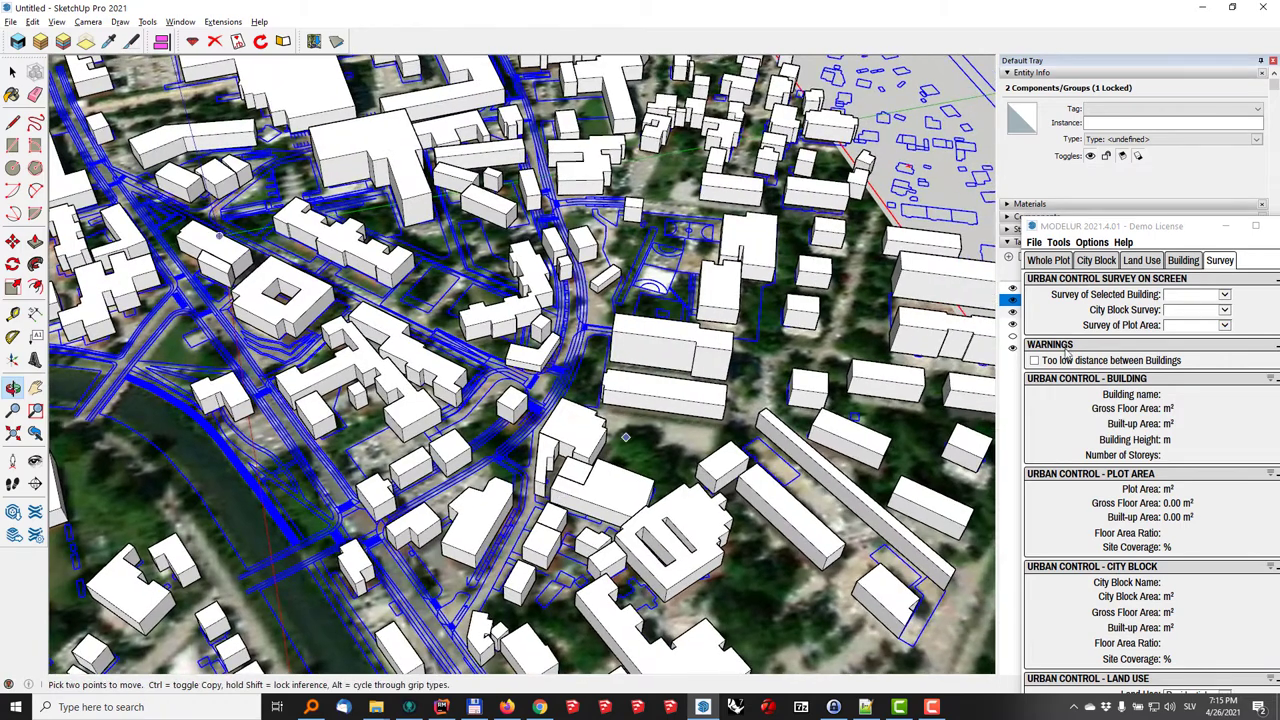
- Move the Modelur window clear of the tag list, hide the Existing tag folder and clear the selection
left_click_drag(1162, 233, 1009, 372)
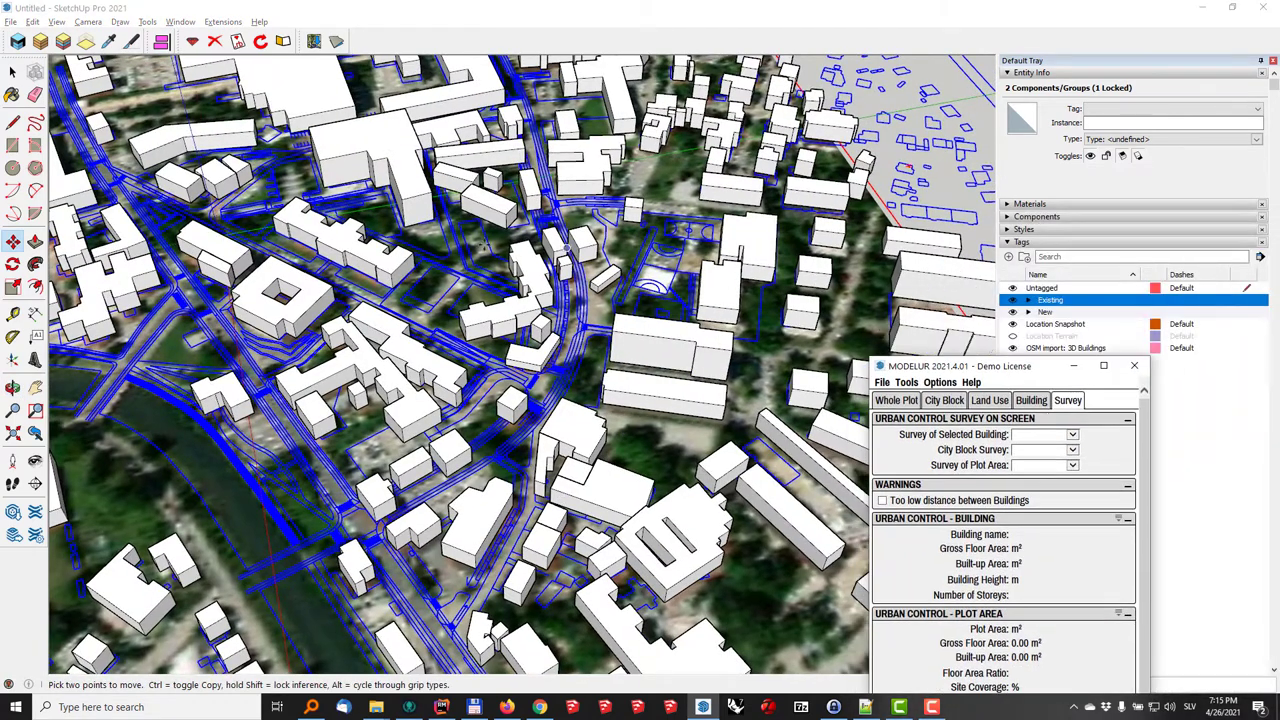
middle_click_drag(528, 288, 664, 410)
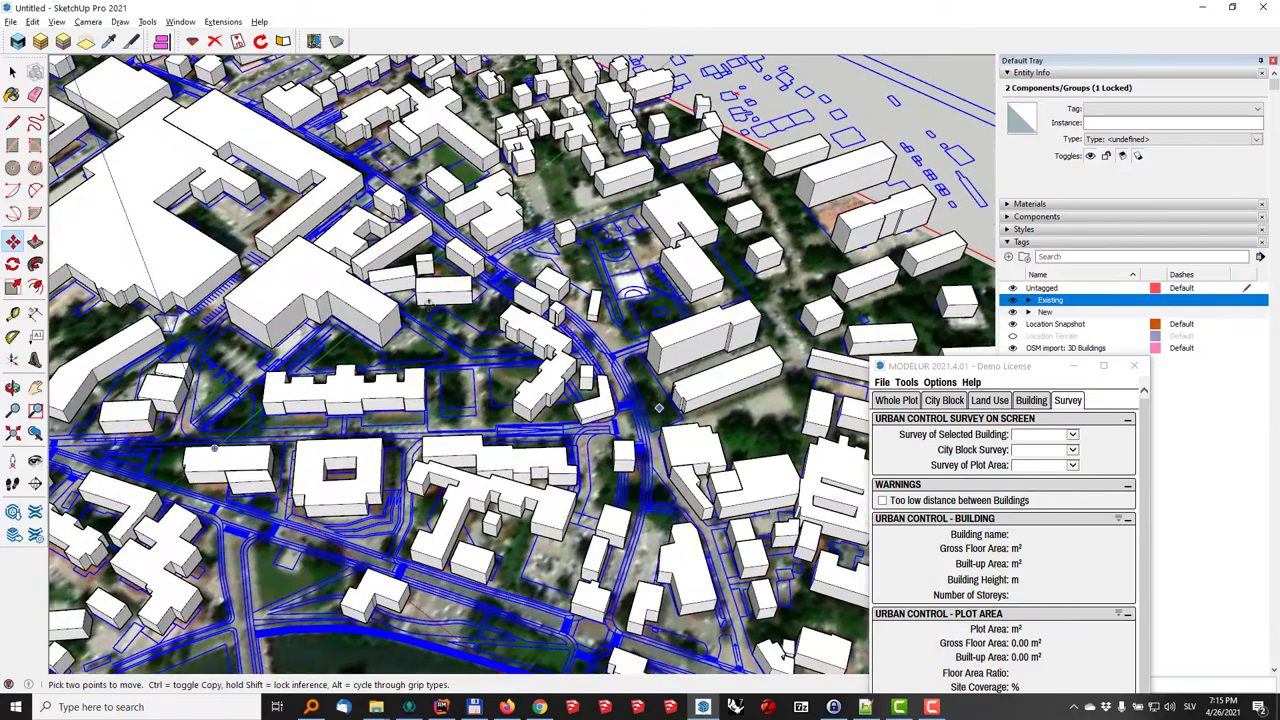
key("space")
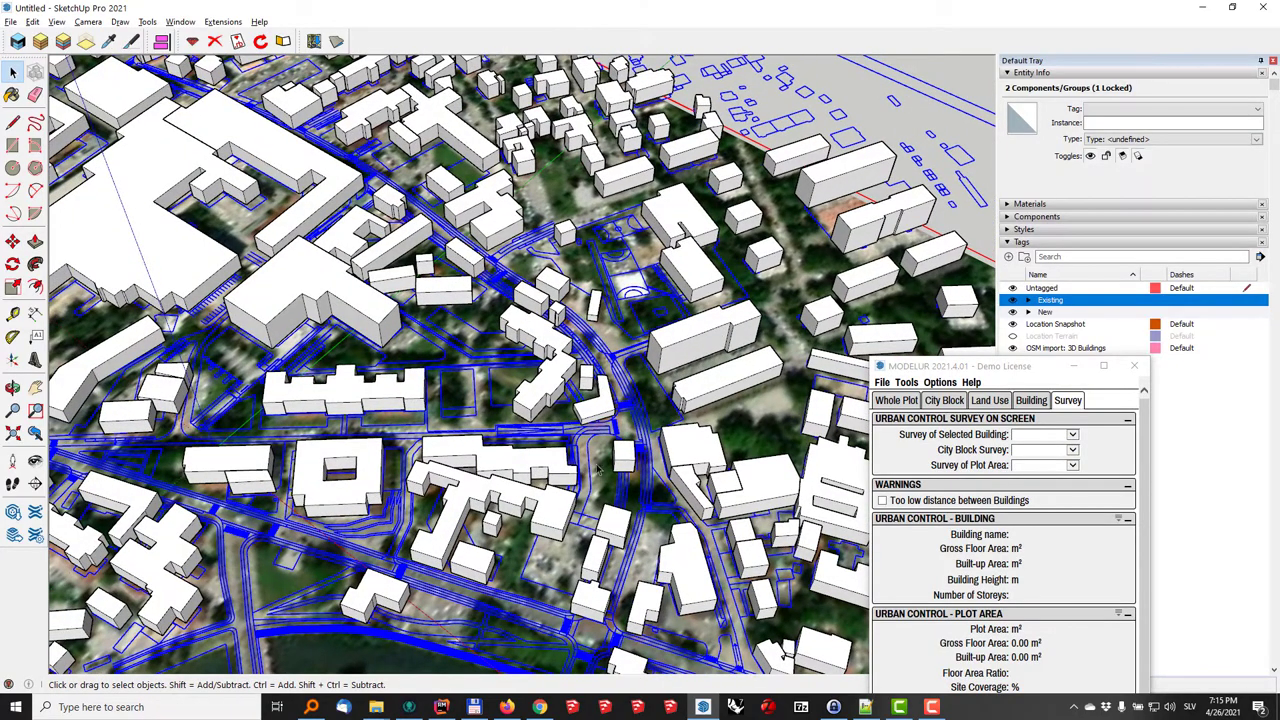
scroll(541, 444, "down", 4)
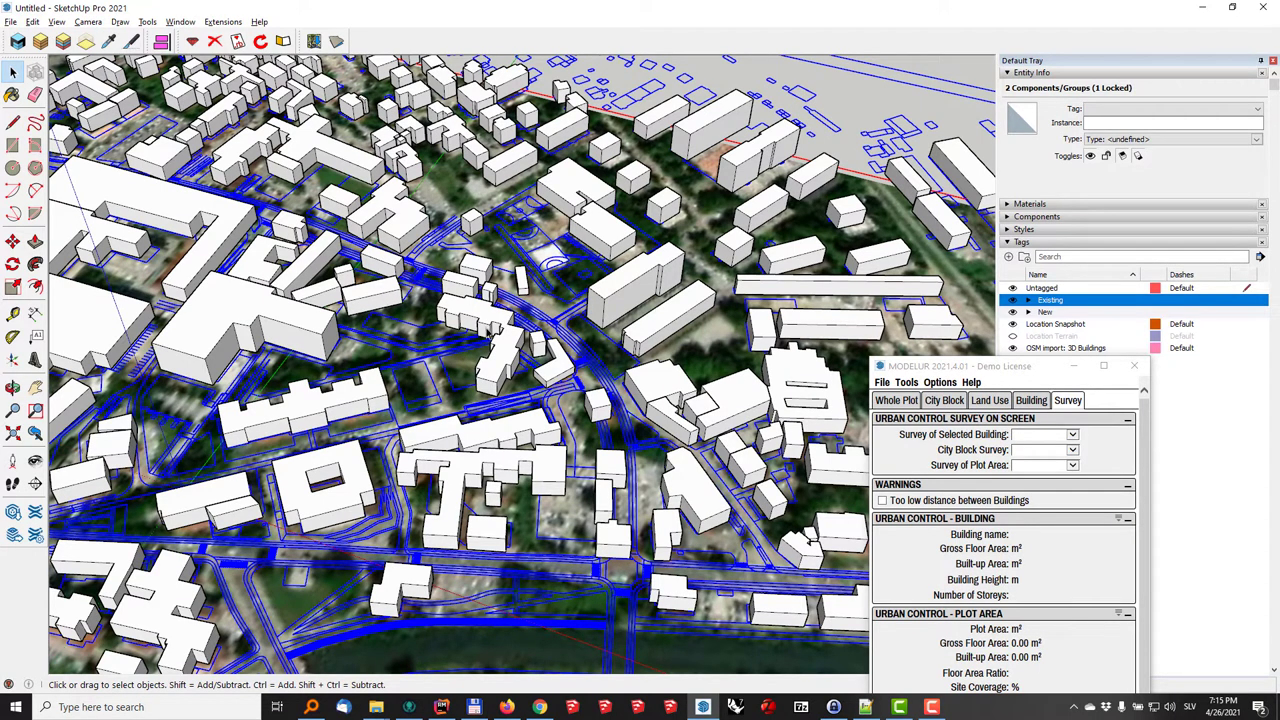
left_click(892, 400)
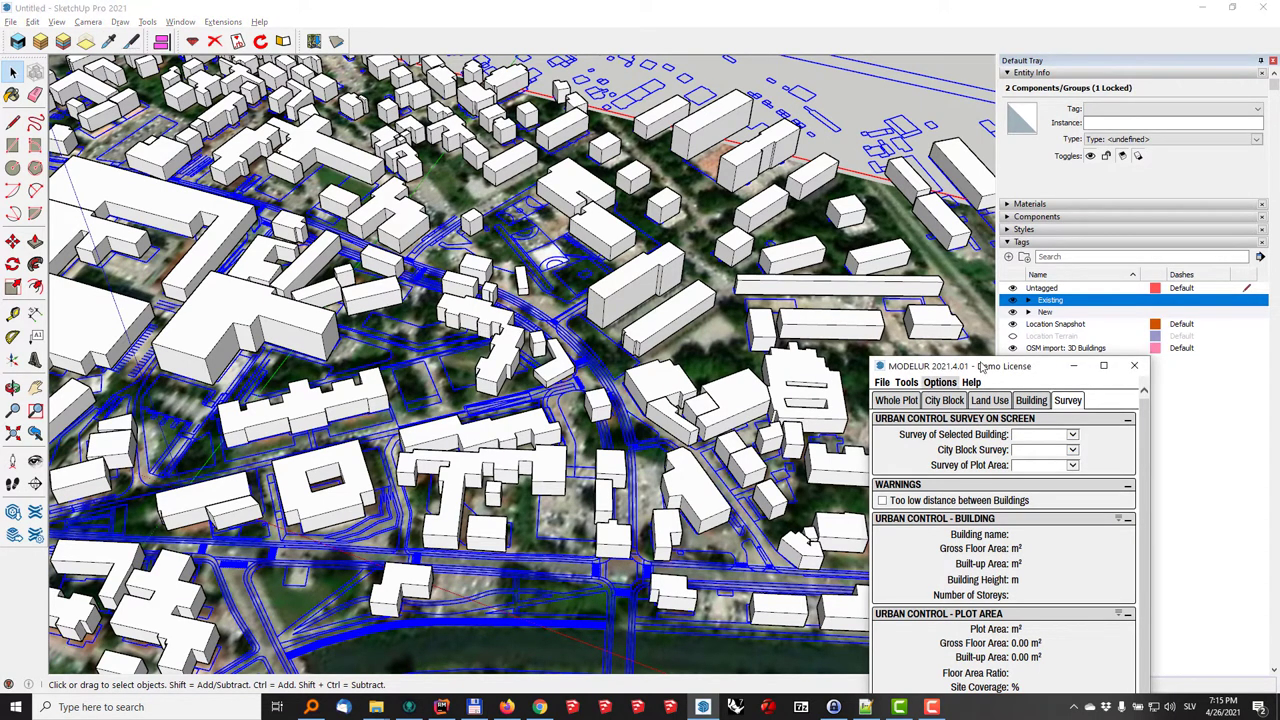
left_click_drag(982, 366, 982, 408)
left_click(1012, 300)
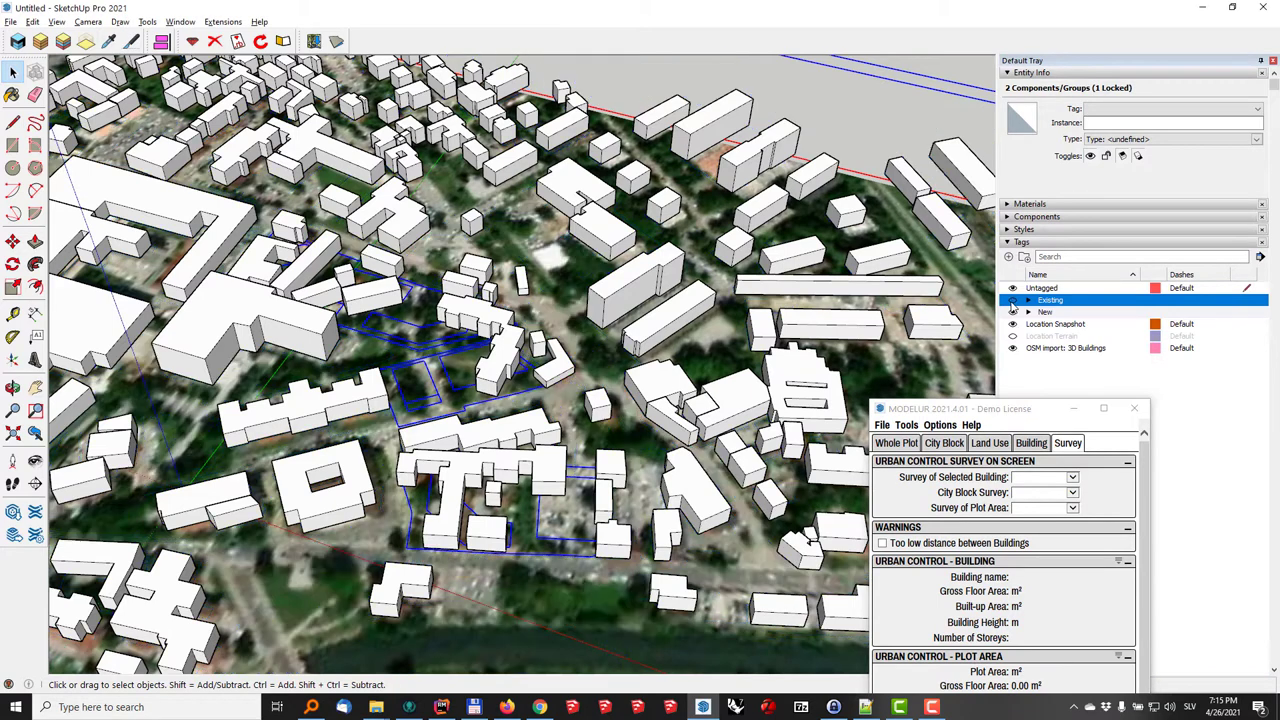
left_click(866, 128)
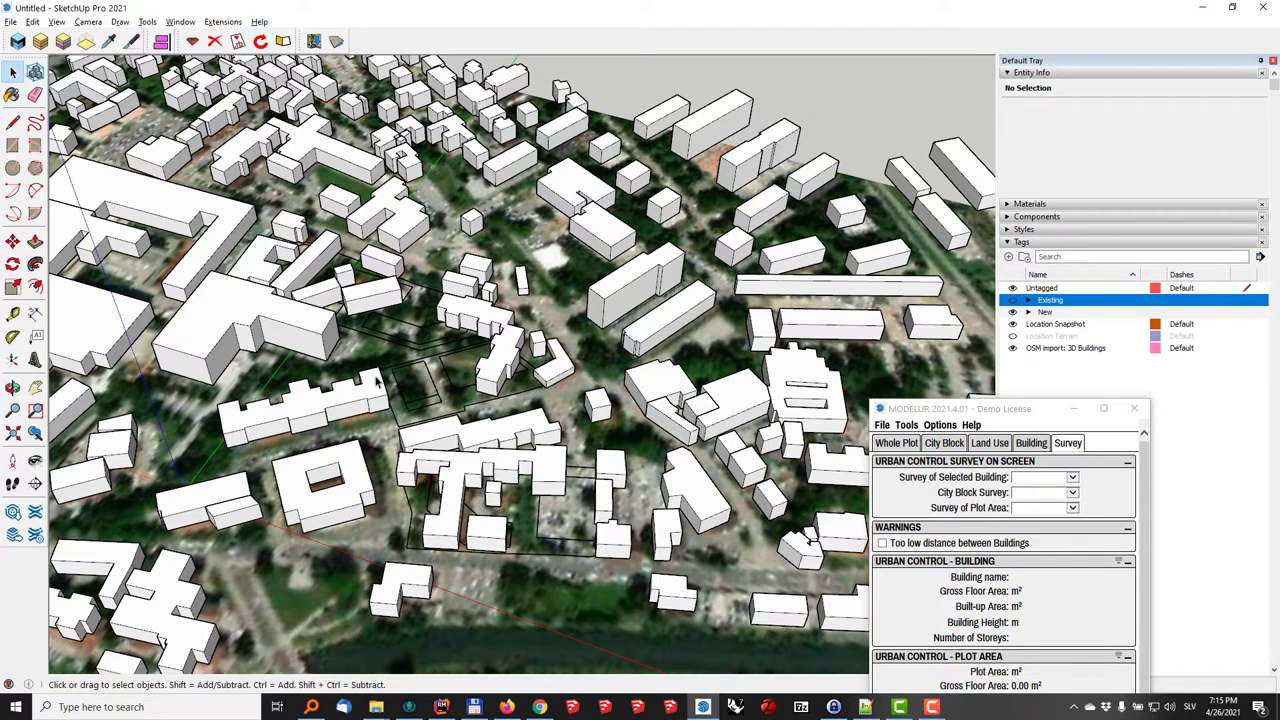
- Open the imported buildings group and delete the building volumes overlapping the new development plot nearest the river
left_click(401, 361)
middle_click_drag(401, 361, 514, 348)
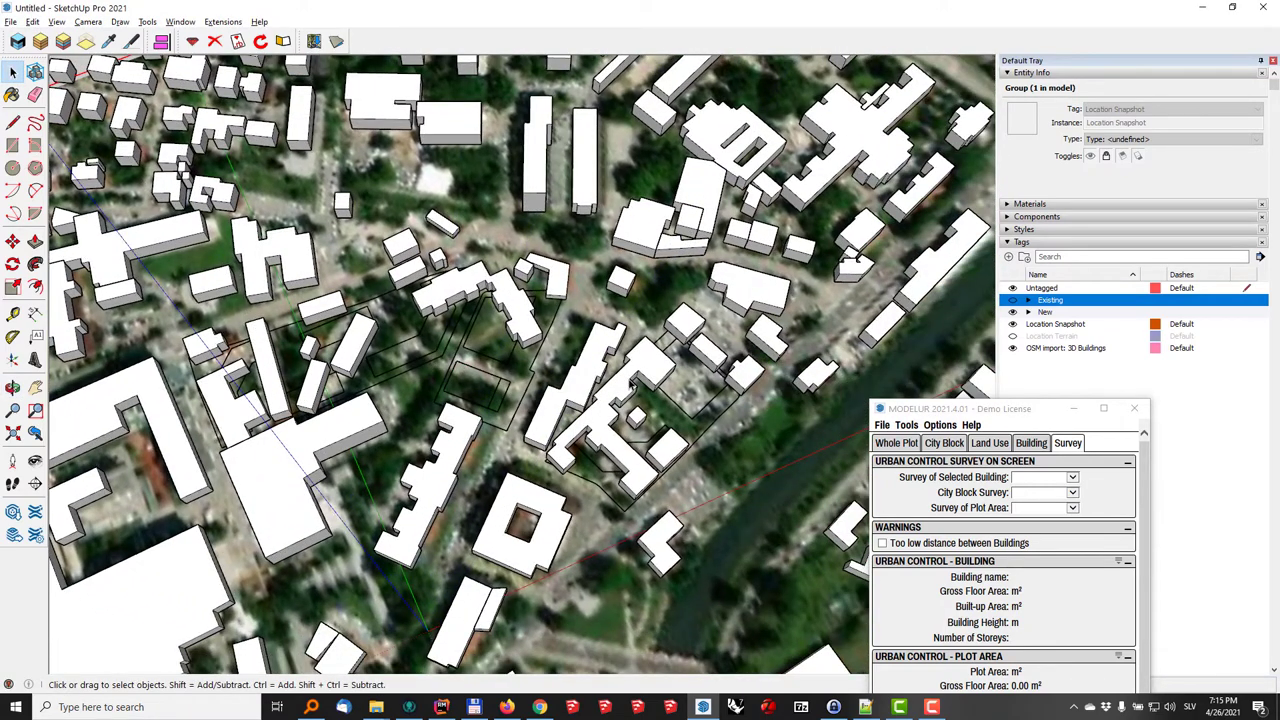
left_click(632, 385)
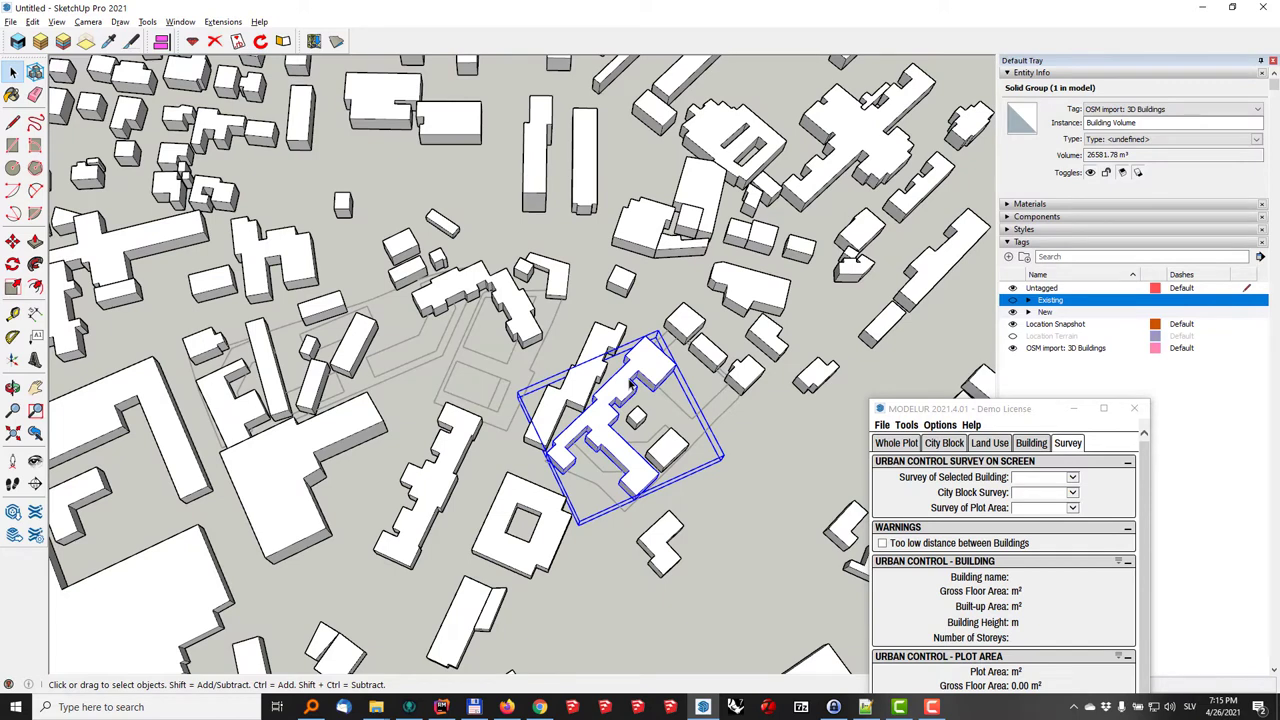
key("Delete")
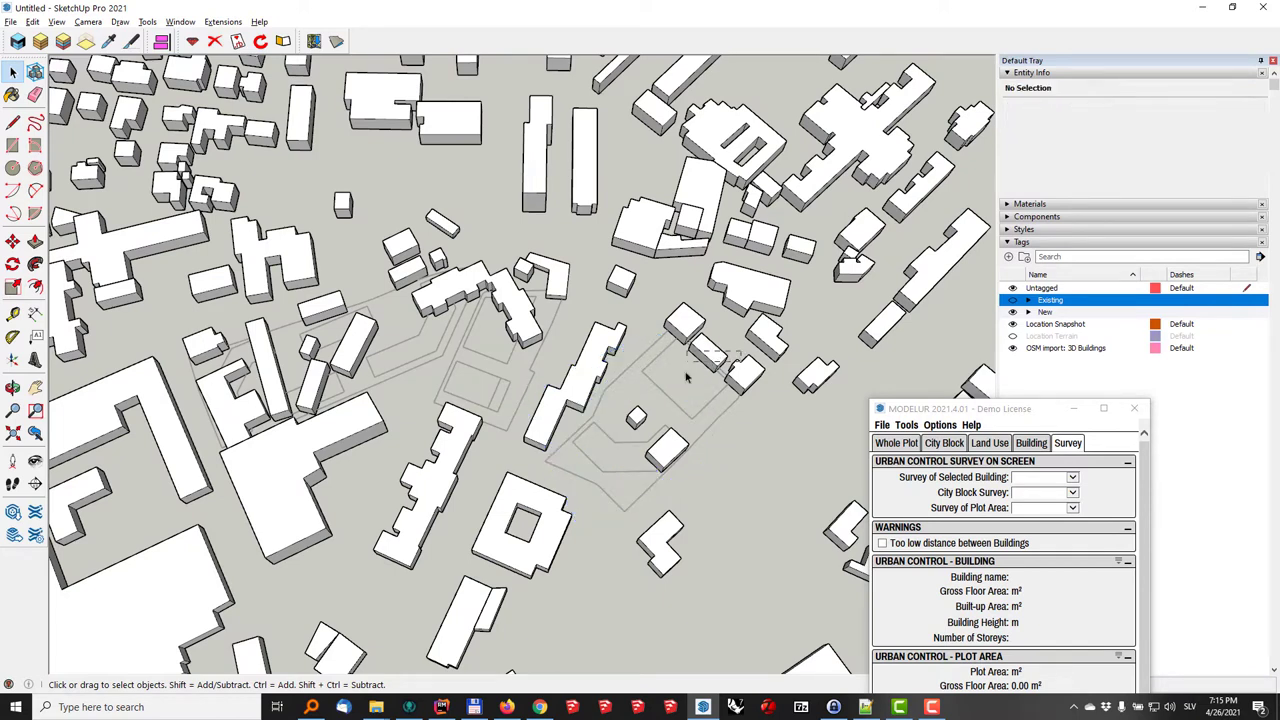
left_click(688, 388)
key("Delete")
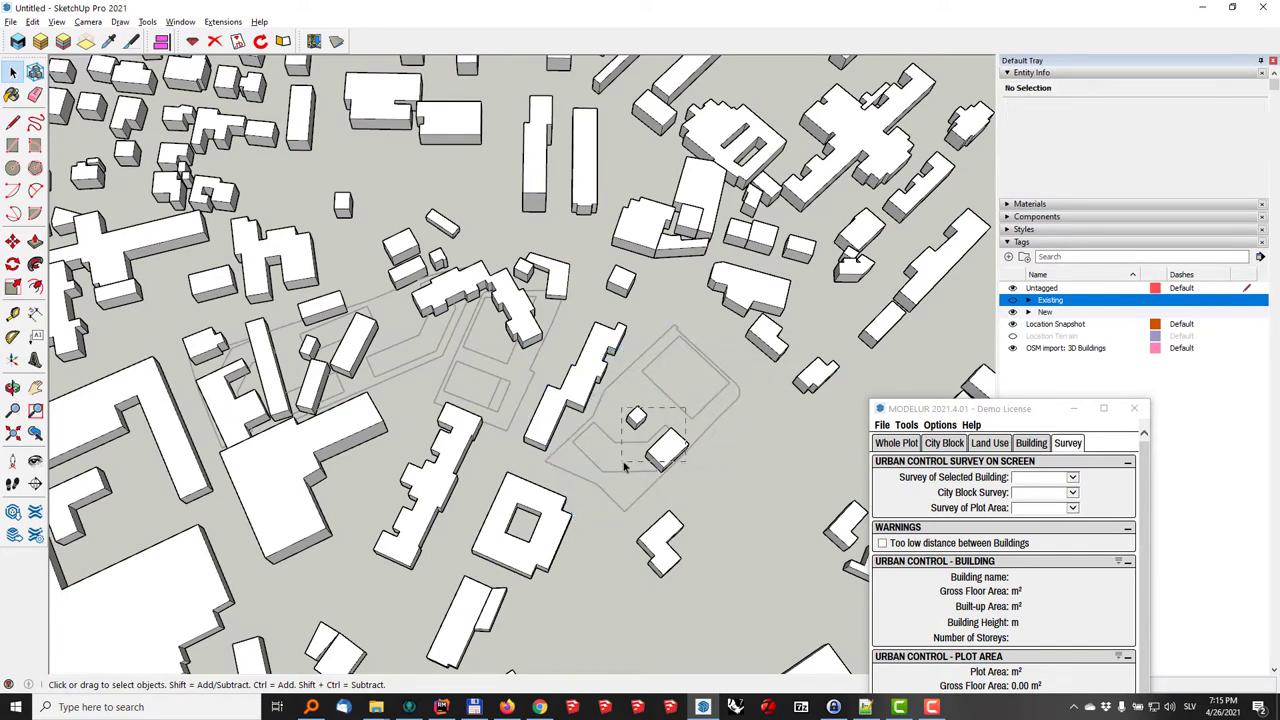
left_click(660, 445)
key("Delete")
- Delete the building volumes overlapping the middle plot and the adjoining half of the elongated plot
left_click(482, 318)
key("Delete")
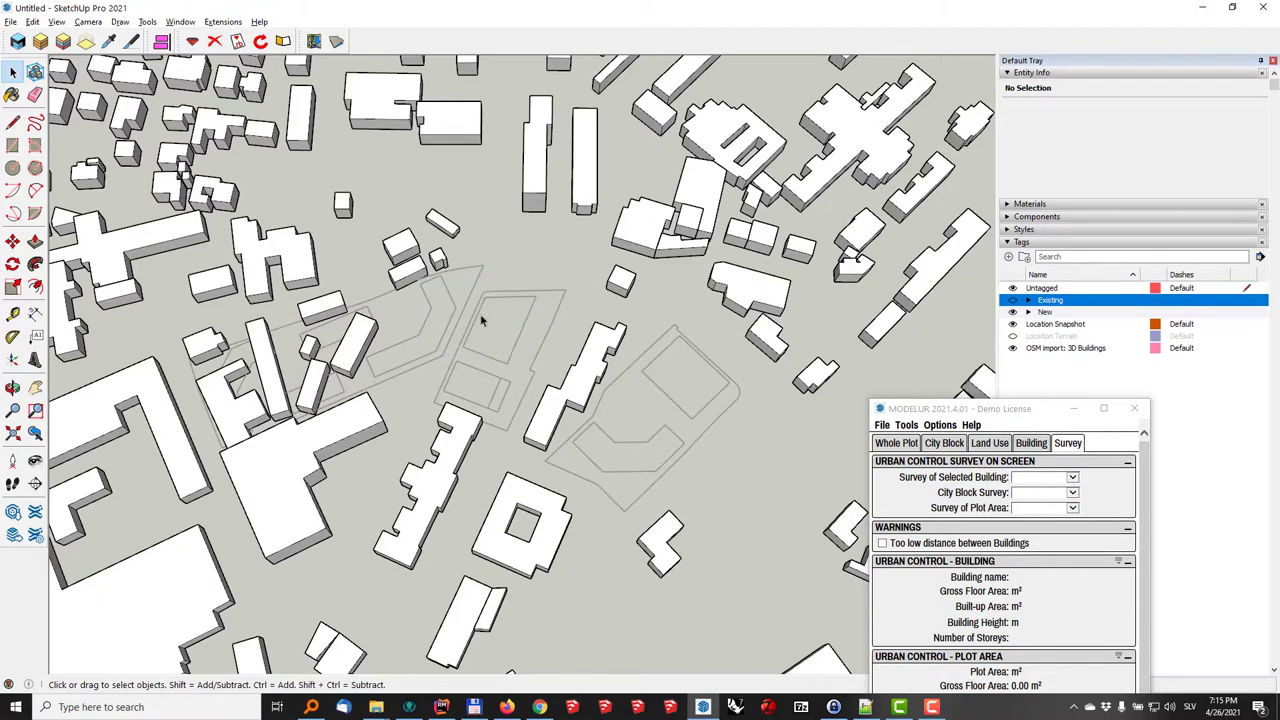
left_click(418, 290)
key("Delete")
left_click_drag(374, 308, 299, 380)
key("Delete")
- Delete the remaining building volumes at the far end of the elongated plot, away from the river
left_click(270, 378)
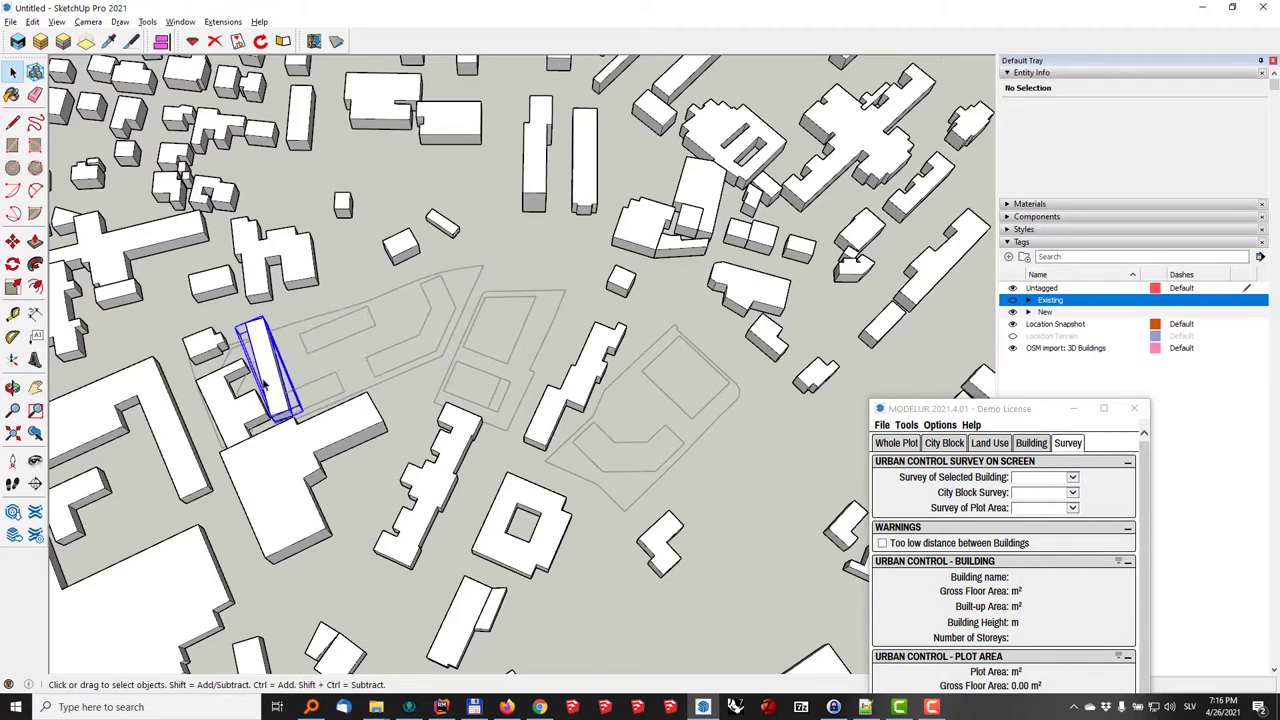
key("Delete")
left_click(257, 424)
key("Delete")
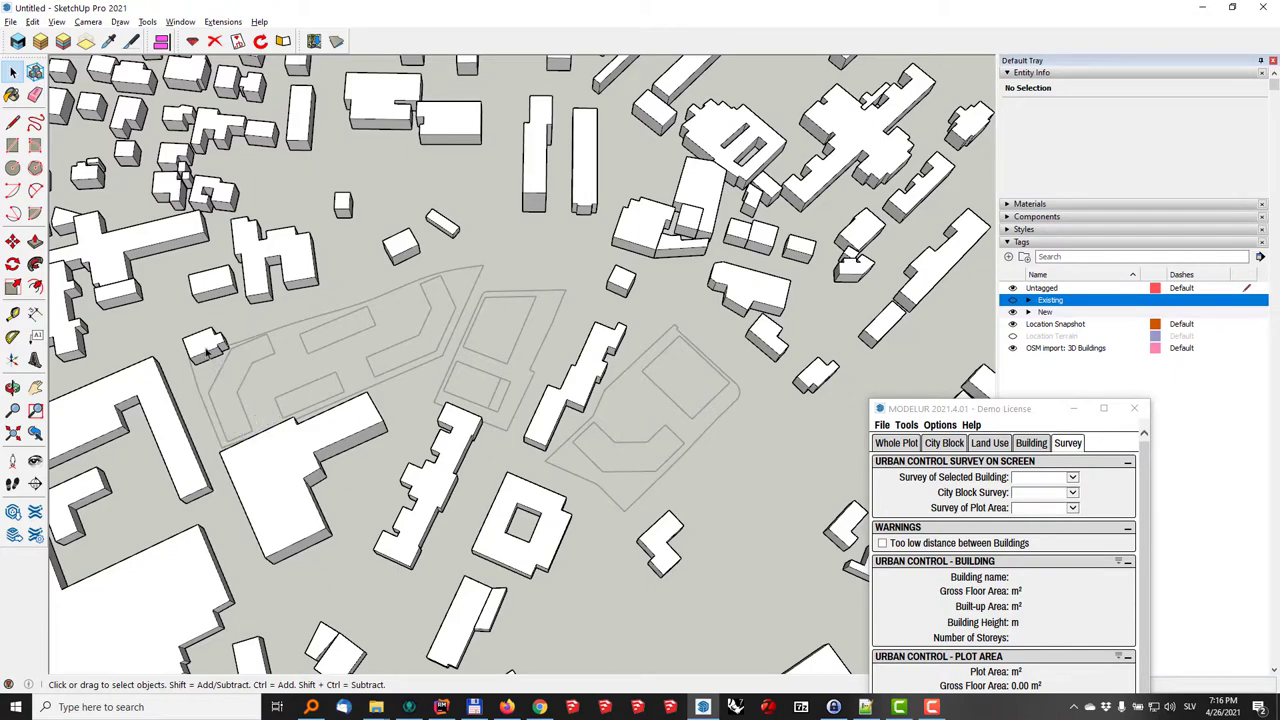
left_click(206, 345)
key("Delete")
- Close the imported OSM 3D Buildings group and lock it against further edits
middle_click_drag(293, 379, 436, 331)
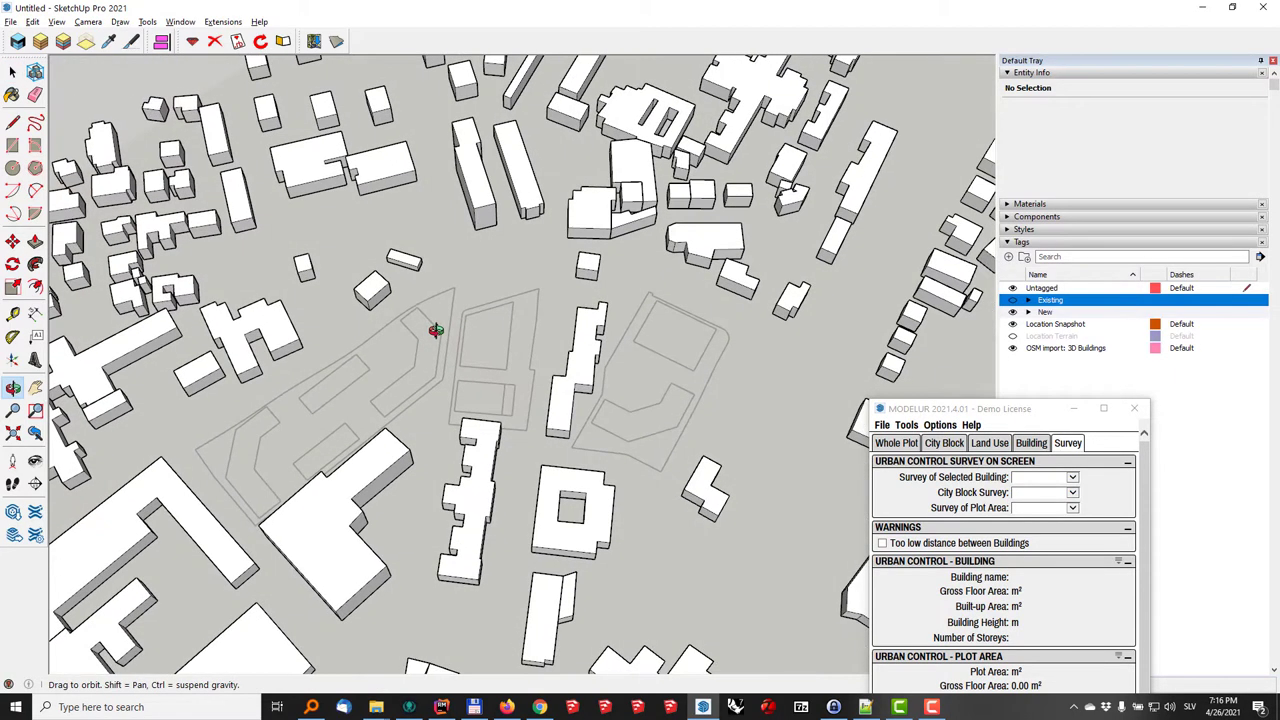
scroll(452, 390, "down", 5)
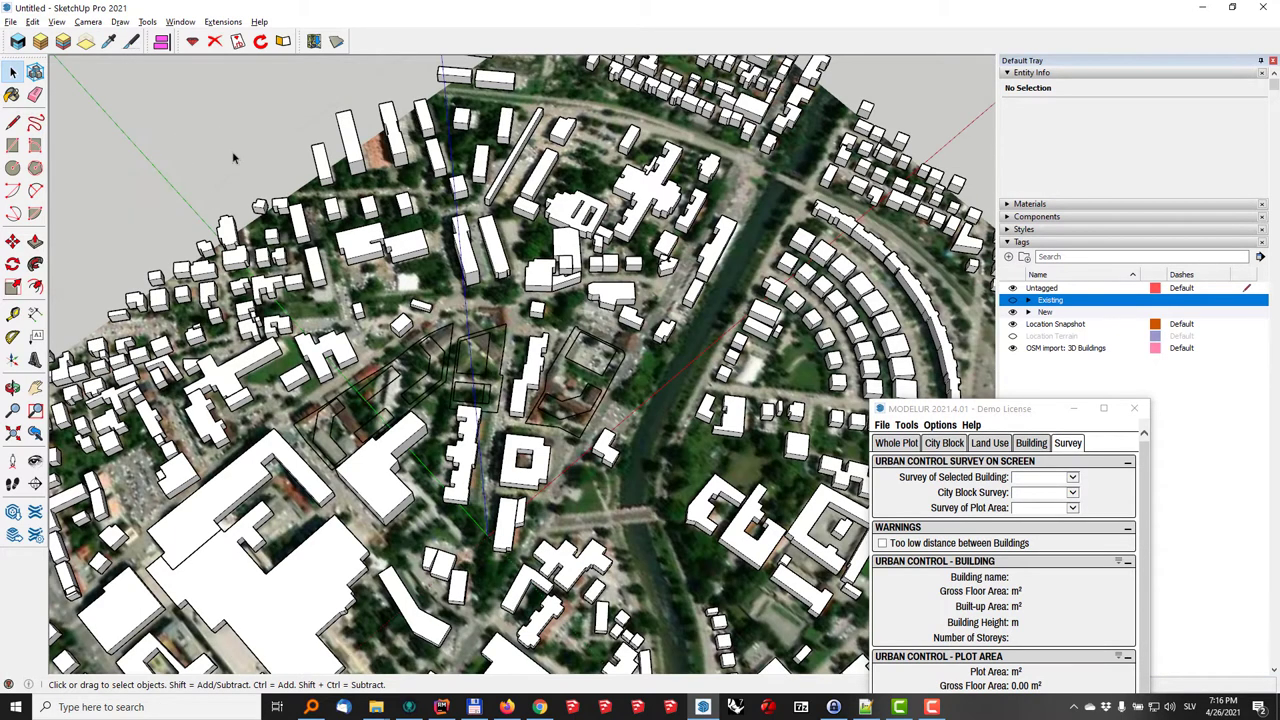
left_click(537, 385)
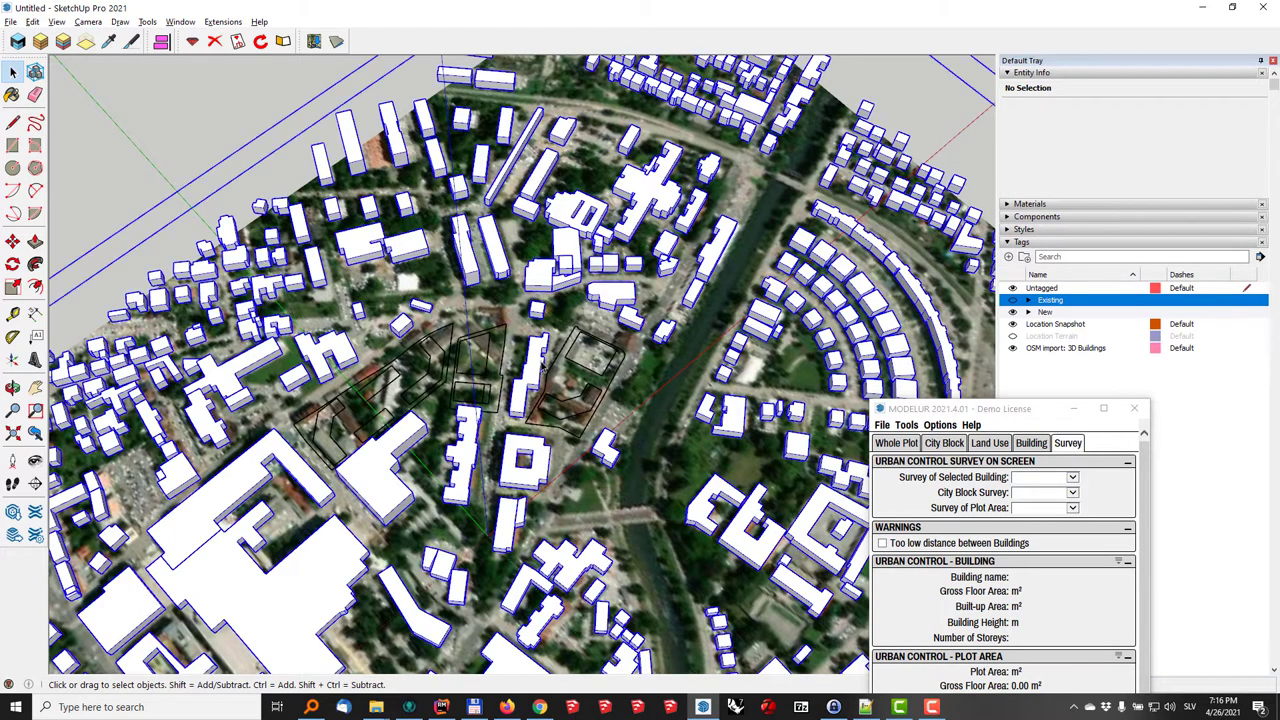
right_click(534, 357)
left_click(566, 408)
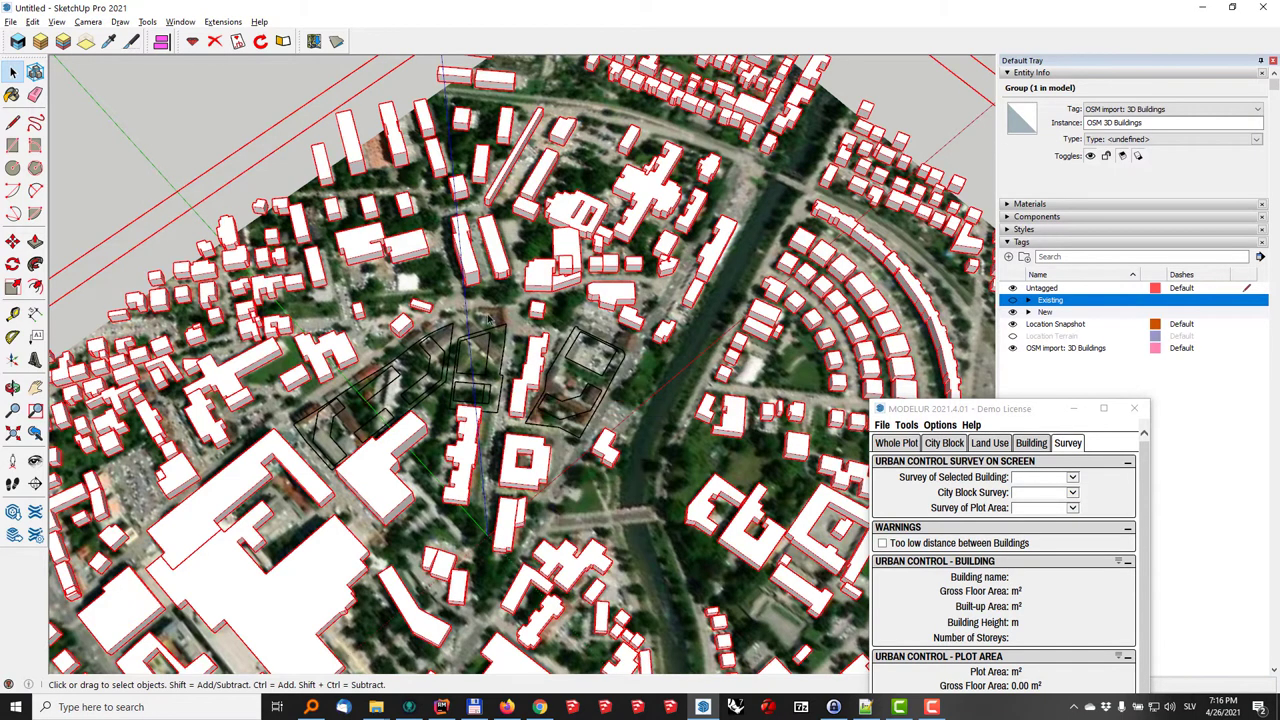
middle_click_drag(150, 260, 215, 208)
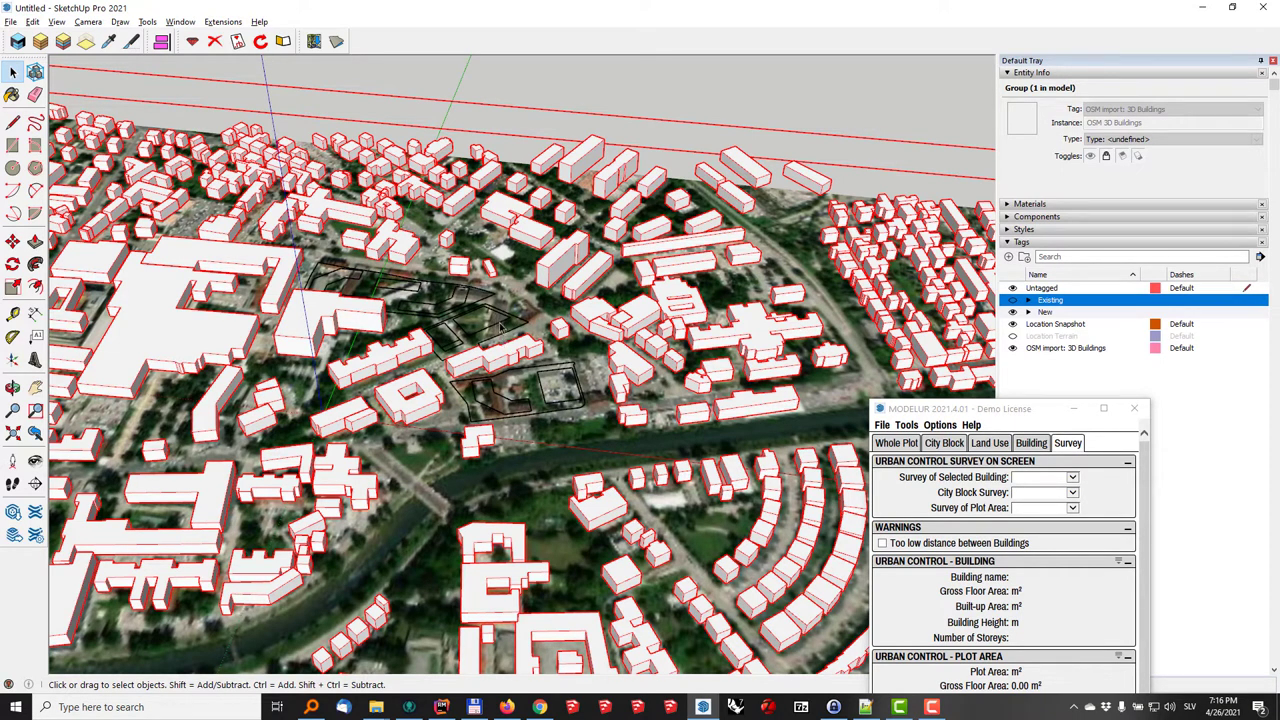
- Hide the Location Snapshot tag so that the satellite imagery is turned off
left_click(503, 329)
middle_click_drag(612, 330, 612, 295)
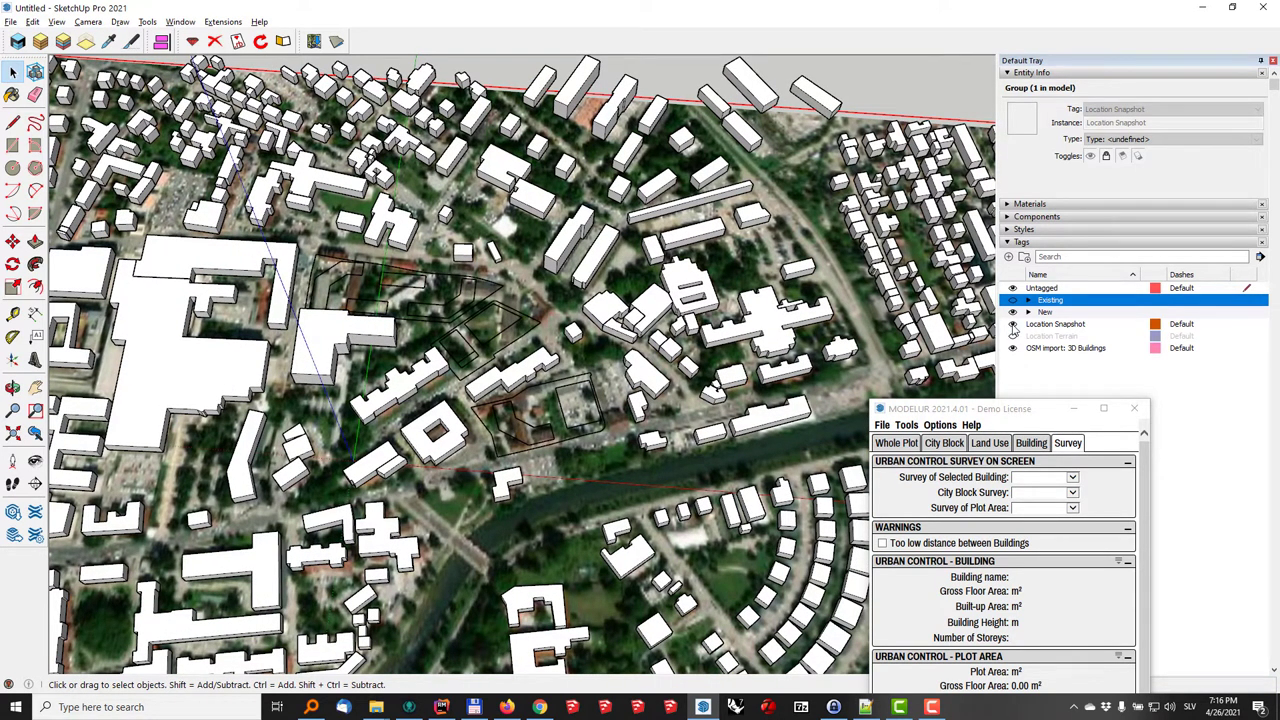
left_click(1012, 324)
middle_click_drag(515, 380, 231, 264)
scroll(521, 289, "up", 3)
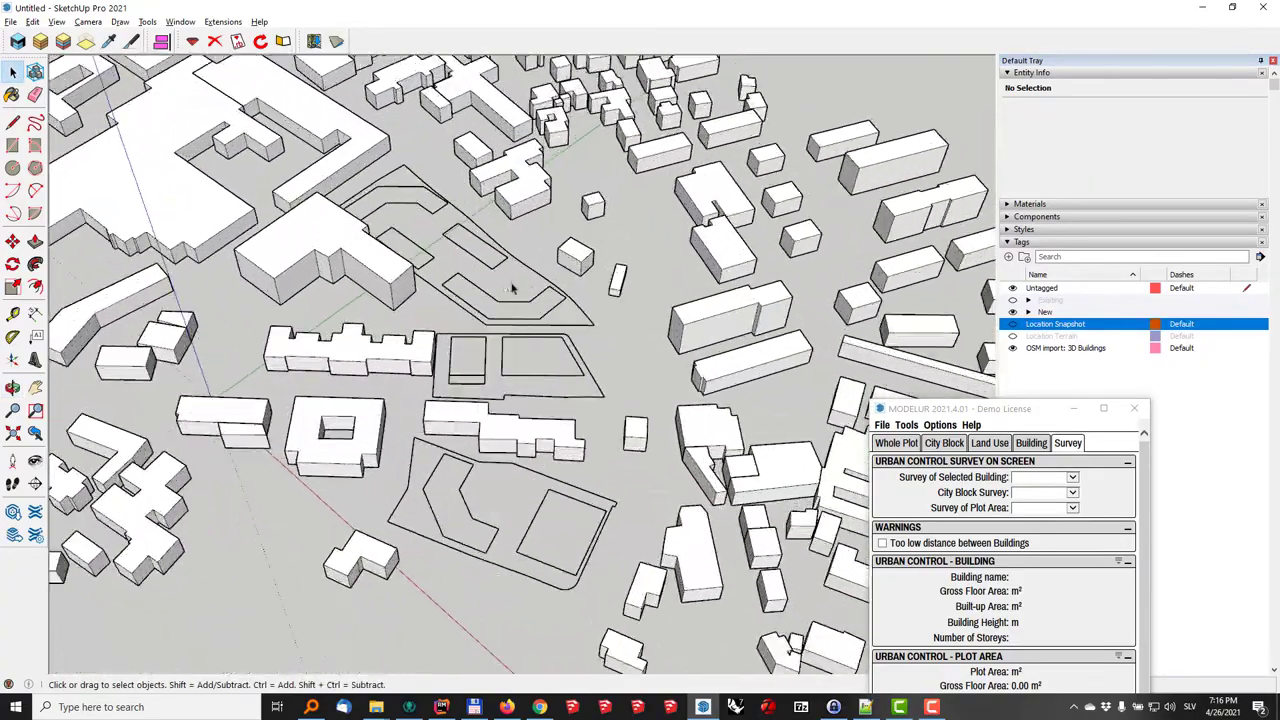
- Open the group of new plot outlines, cut all its edges for the three plots and leave the group
mouse_move(521, 289)
middle_mouse_down()
mouse_move(157, 243)
mouse_move(109, 220)
mouse_move(519, 287)
middle_mouse_up()
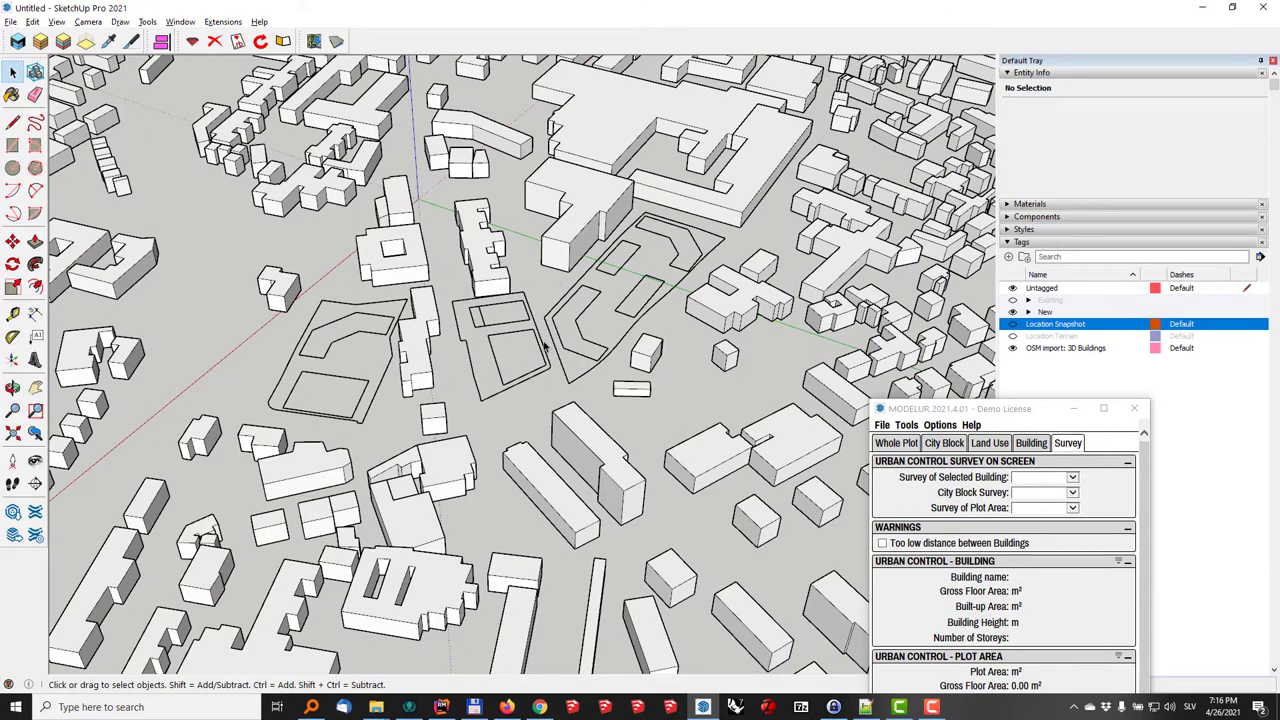
middle_click_drag(544, 346, 541, 388)
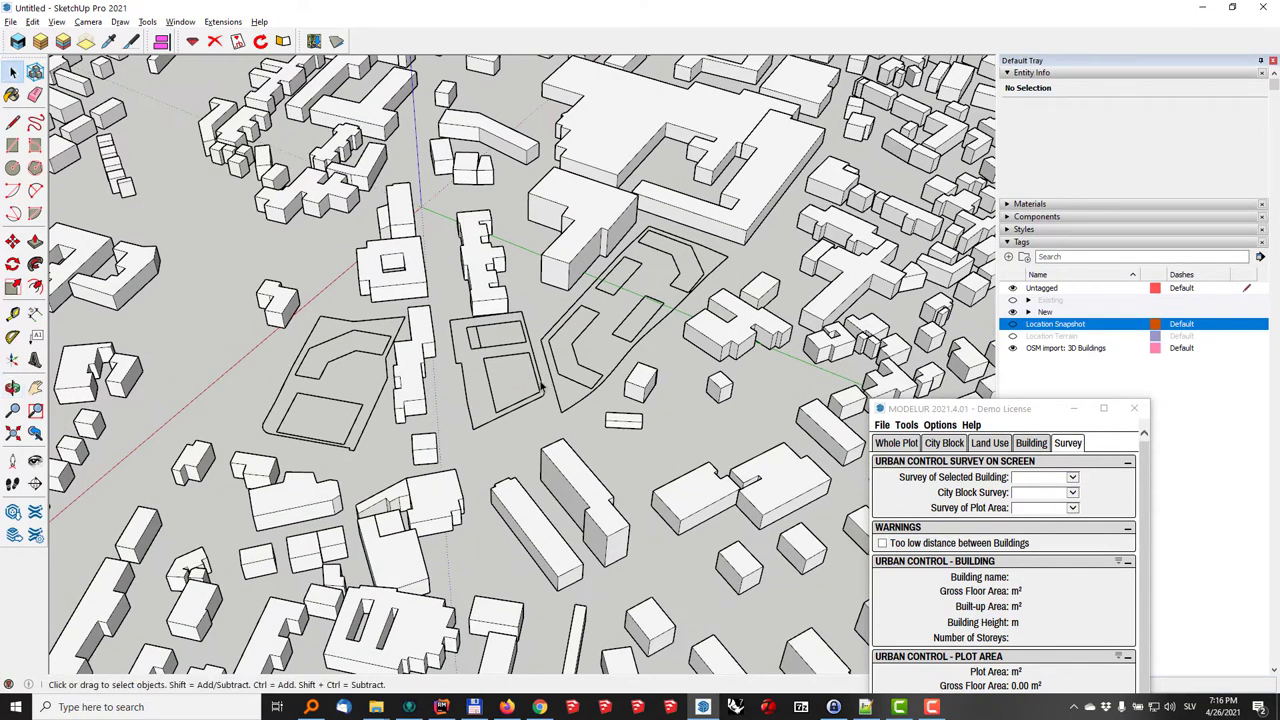
left_click(541, 388)
double_click(541, 388)
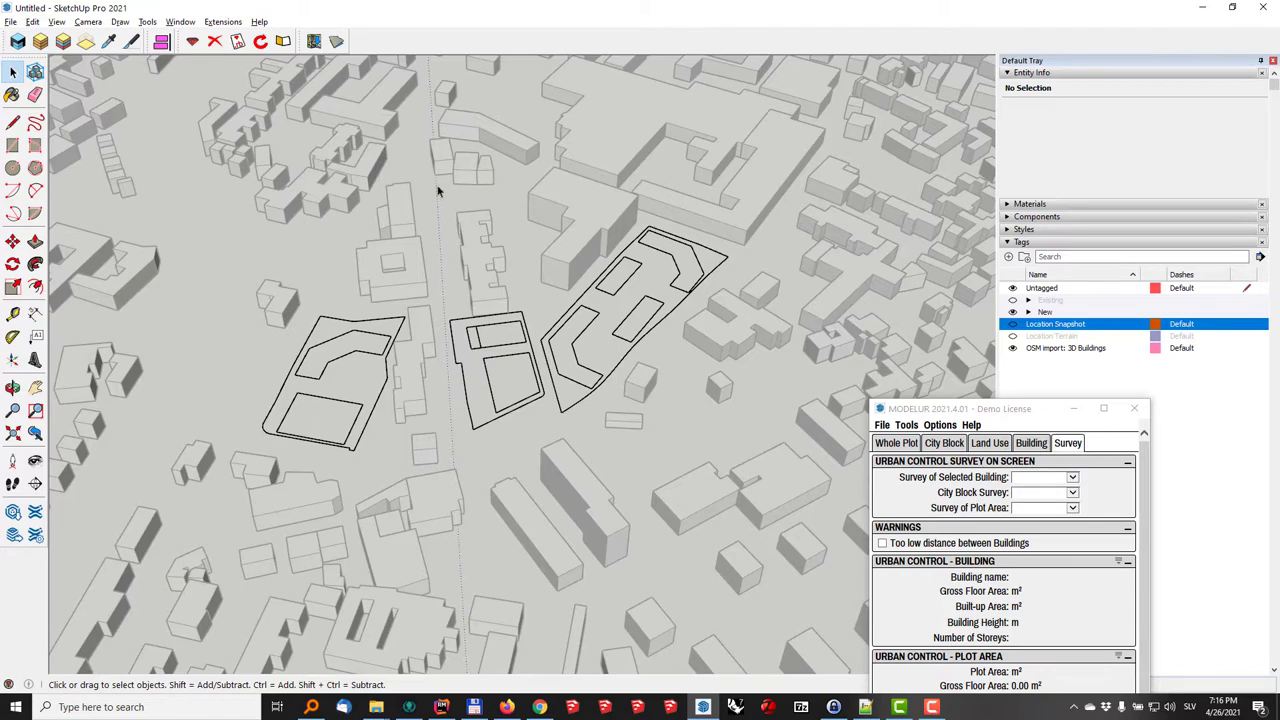
left_click_drag(260, 178, 778, 510)
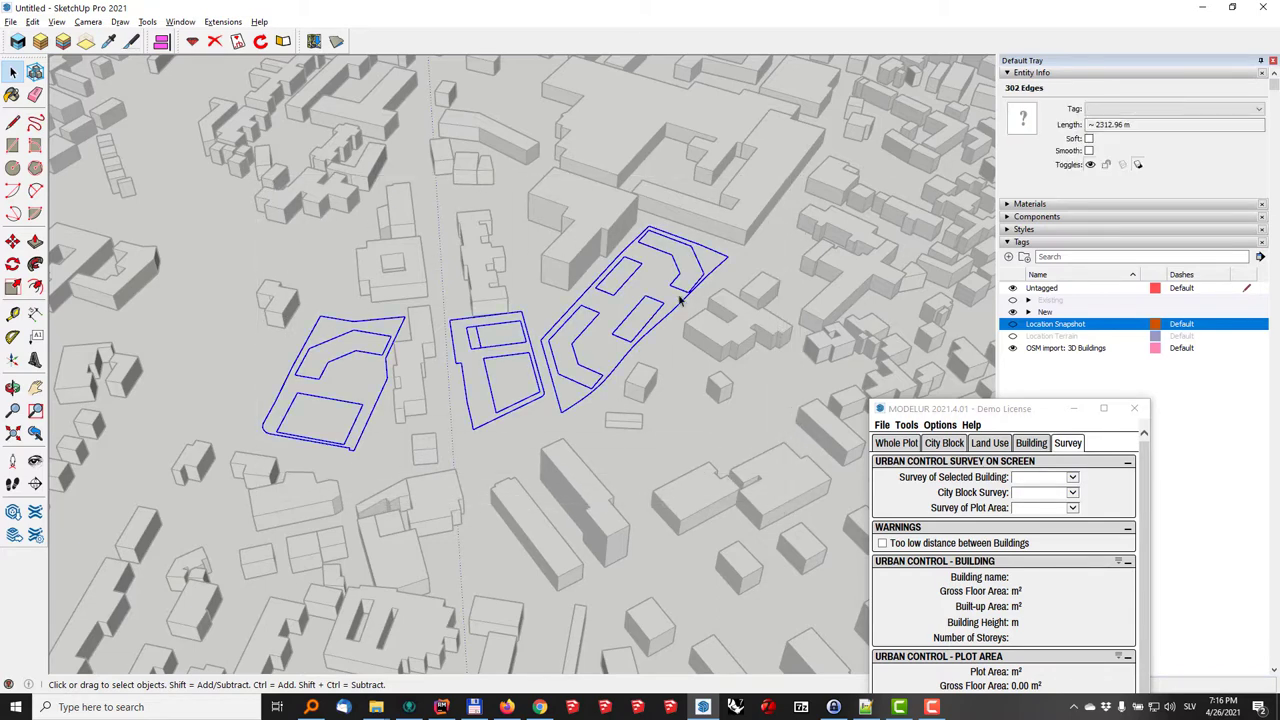
left_click(33, 22)
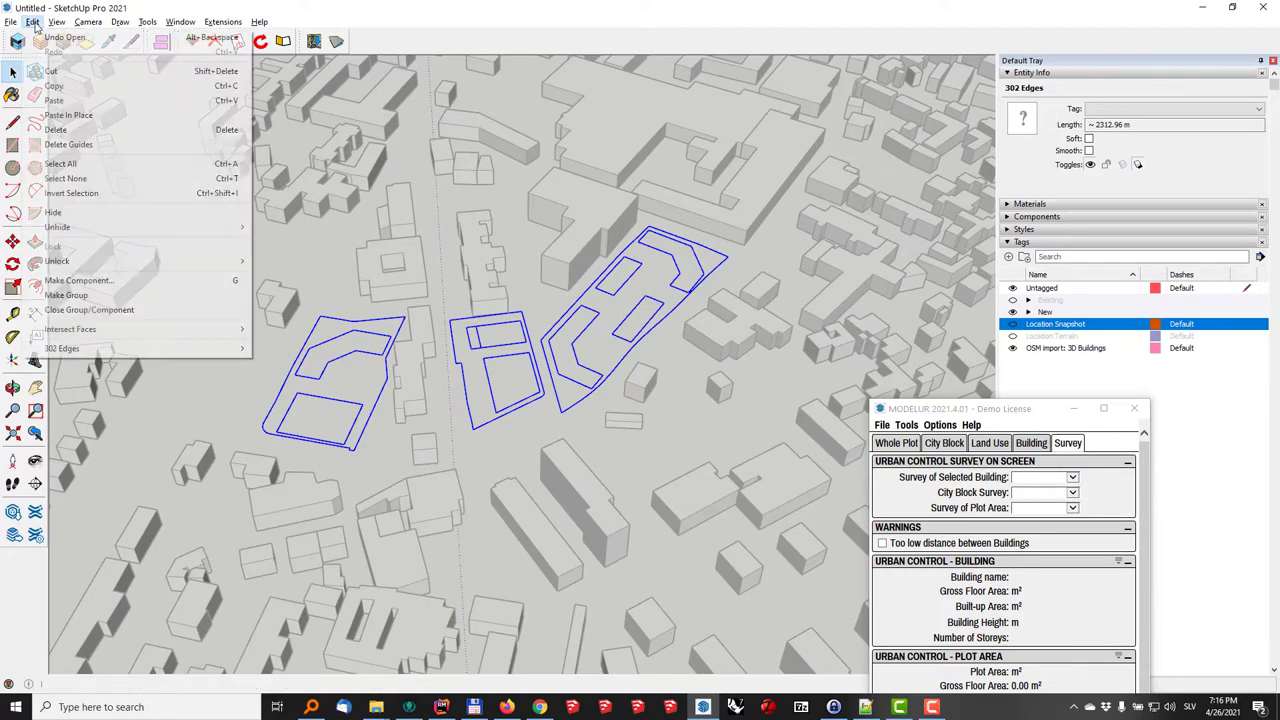
left_click(52, 71)
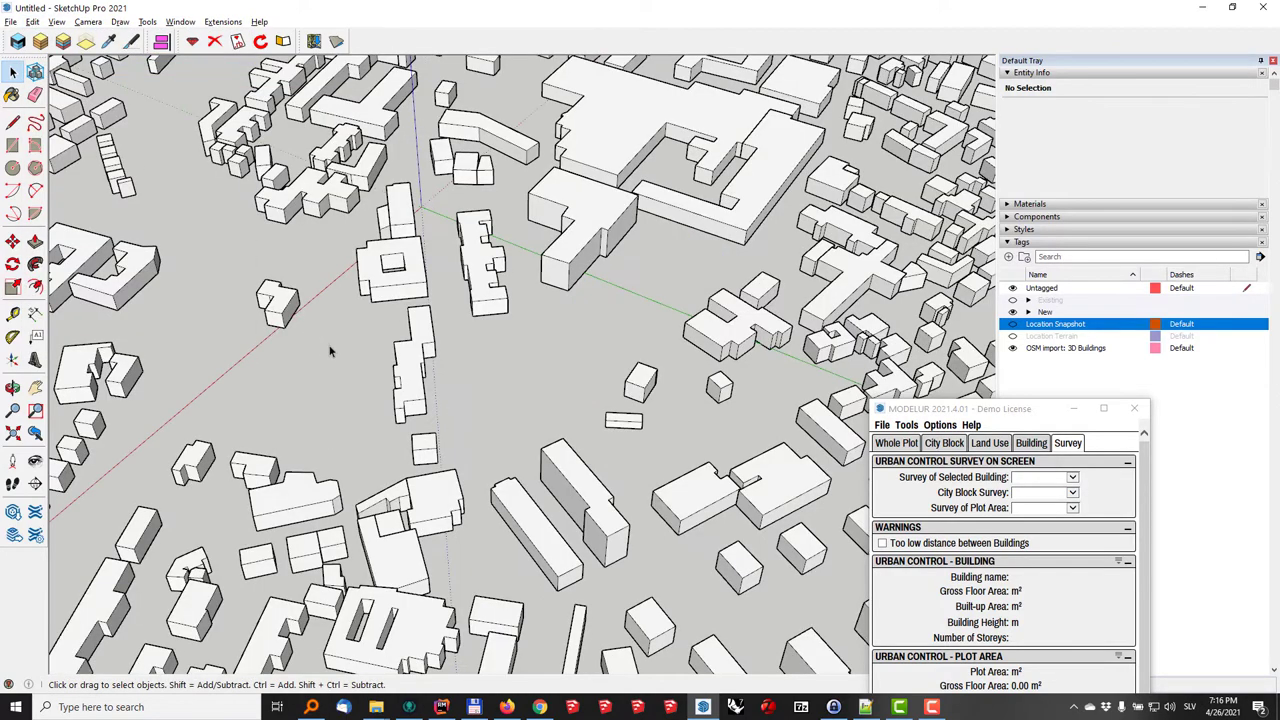
scroll(330, 350, "down", 3)
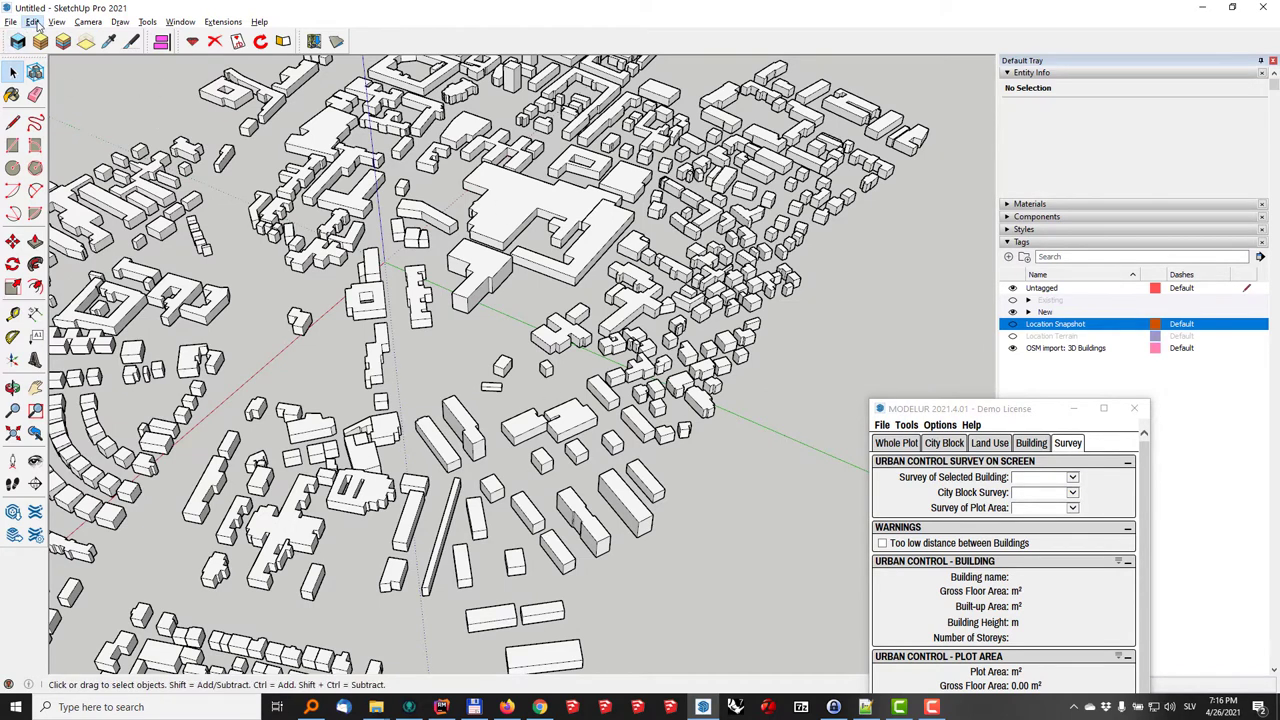
- Paste the cut plot and building outlines in place at the model's top level
left_click(36, 25)
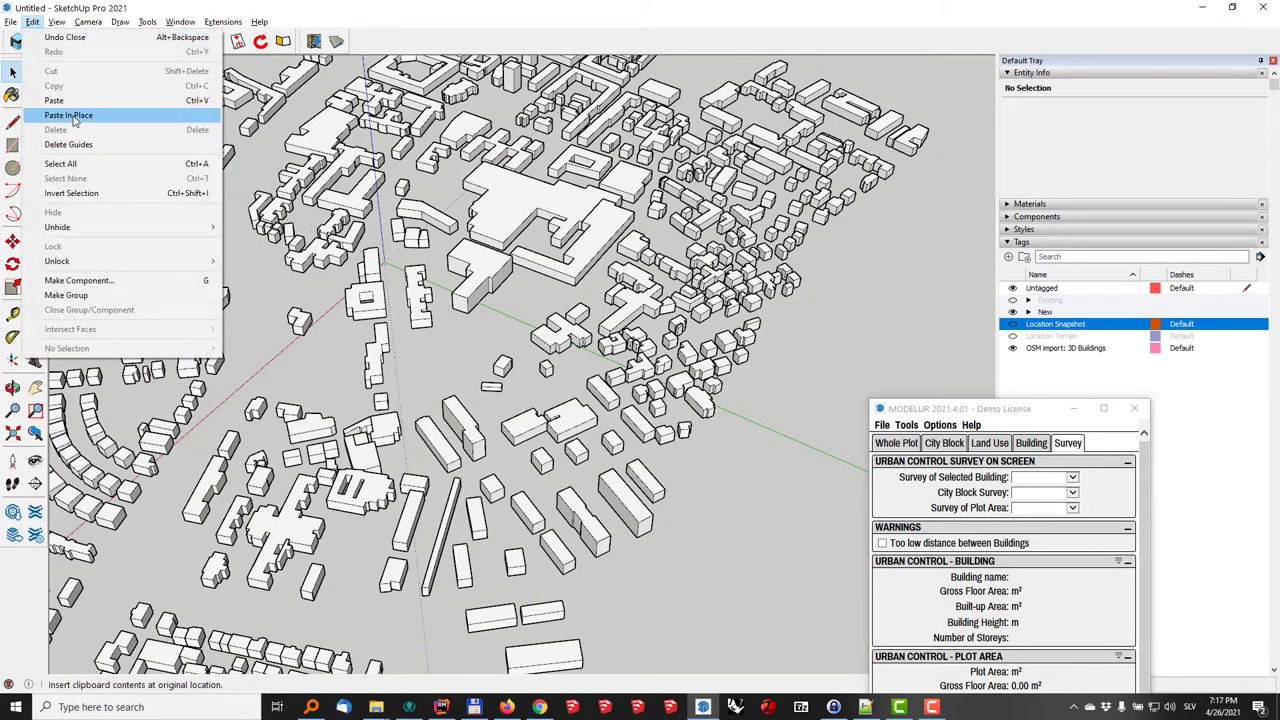
left_click(68, 115)
middle_click_drag(520, 300, 549, 279)
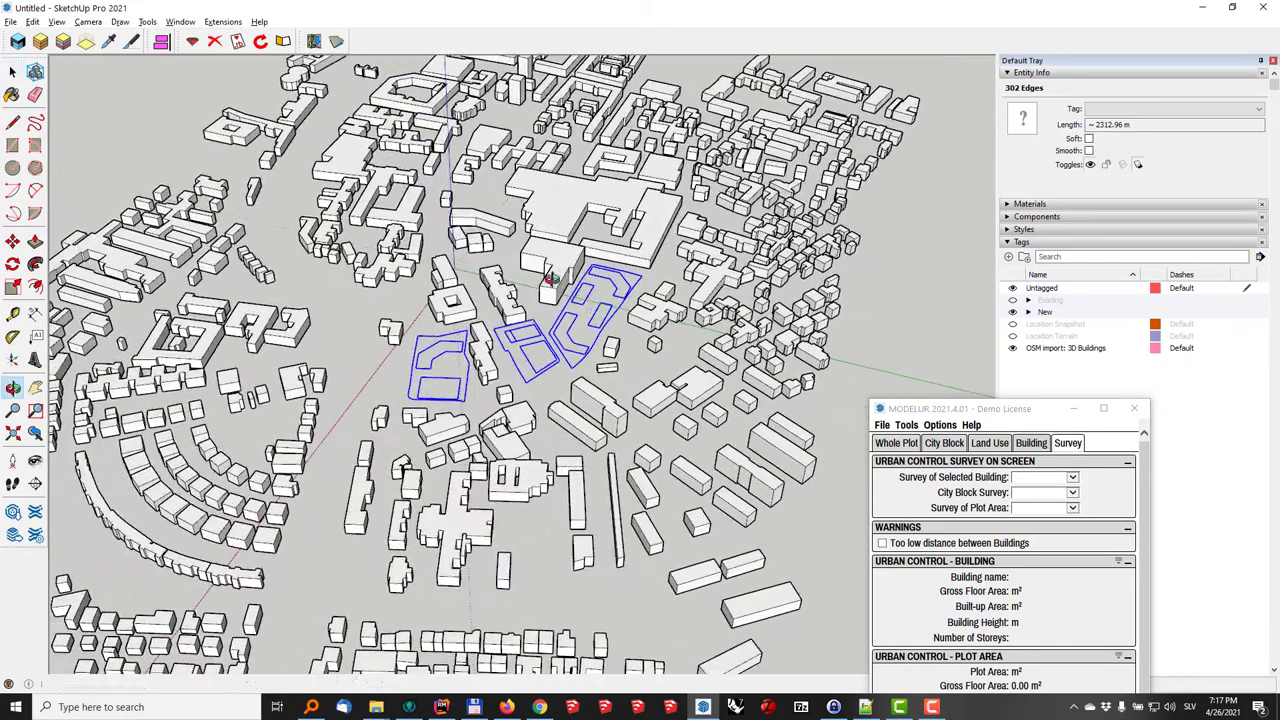
scroll(575, 285, "up", 5)
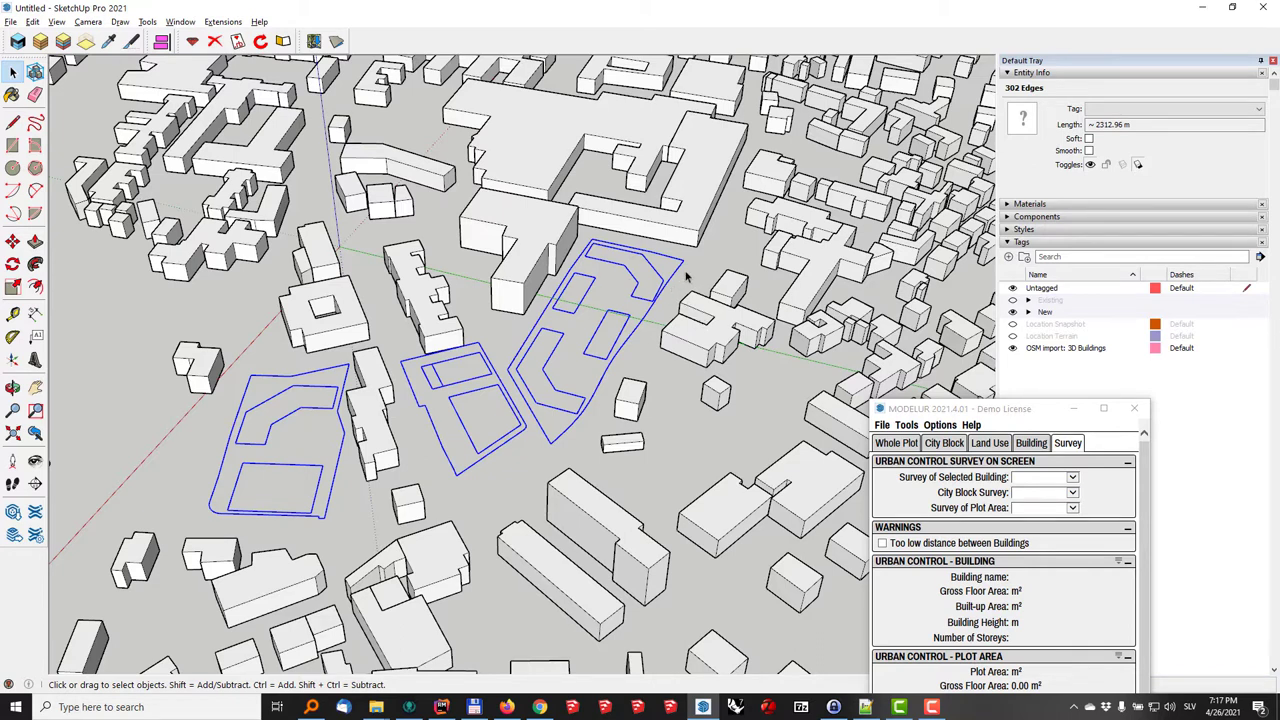
- Check the tags of individual outline edges and toggle the 02_BUILDINGS and 02_CITY_BLOCKS tags off and back on
left_click(685, 276)
left_click(650, 313)
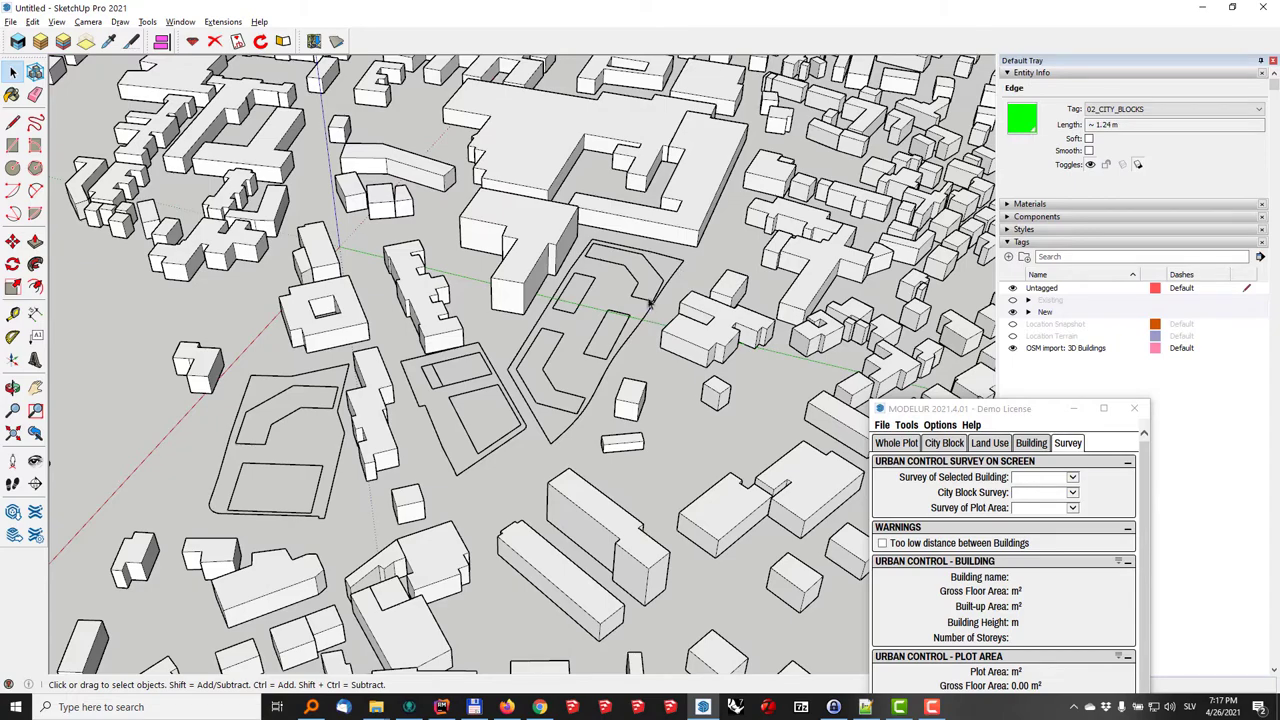
scroll(647, 318, "up", 5)
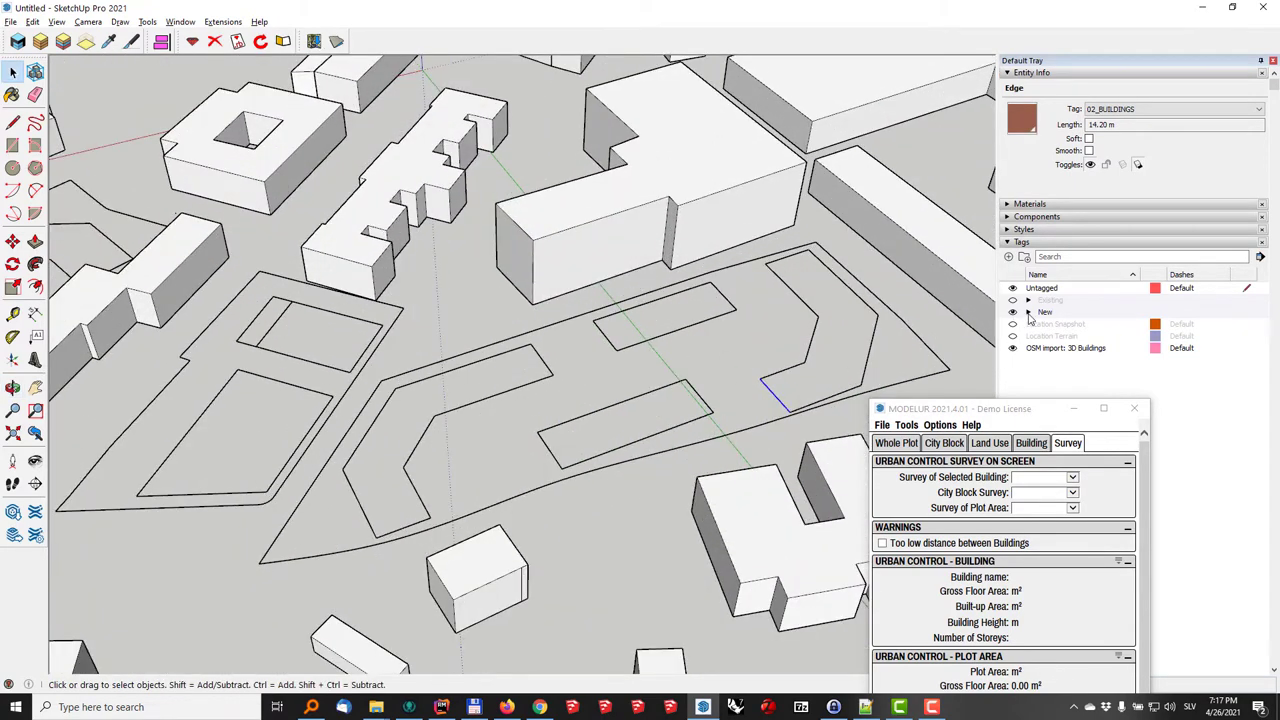
left_click(1029, 313)
left_click(1013, 325)
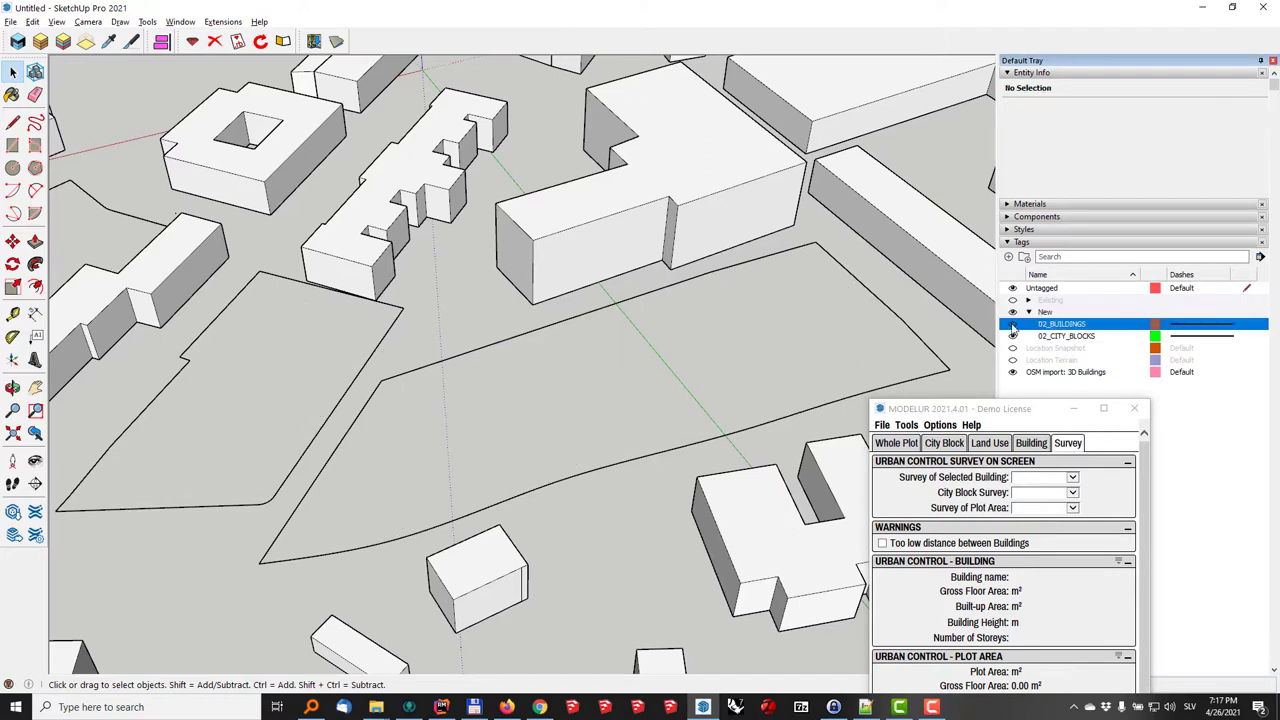
left_click(1013, 325)
left_click(1013, 337)
left_click(1013, 337)
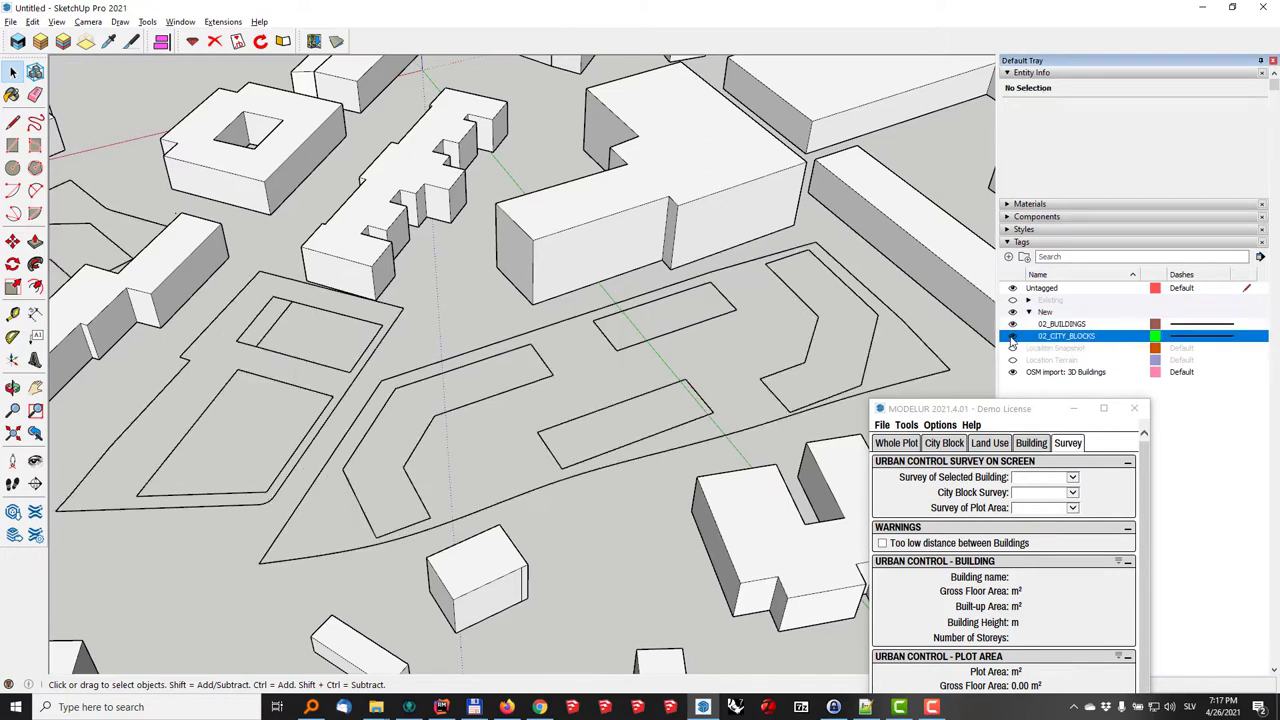
left_click(1029, 313)
- Trace the long side of the middle plot's large rectangular building footprint with a line of about 48.77 m to create its face
middle_click_drag(545, 338, 710, 265)
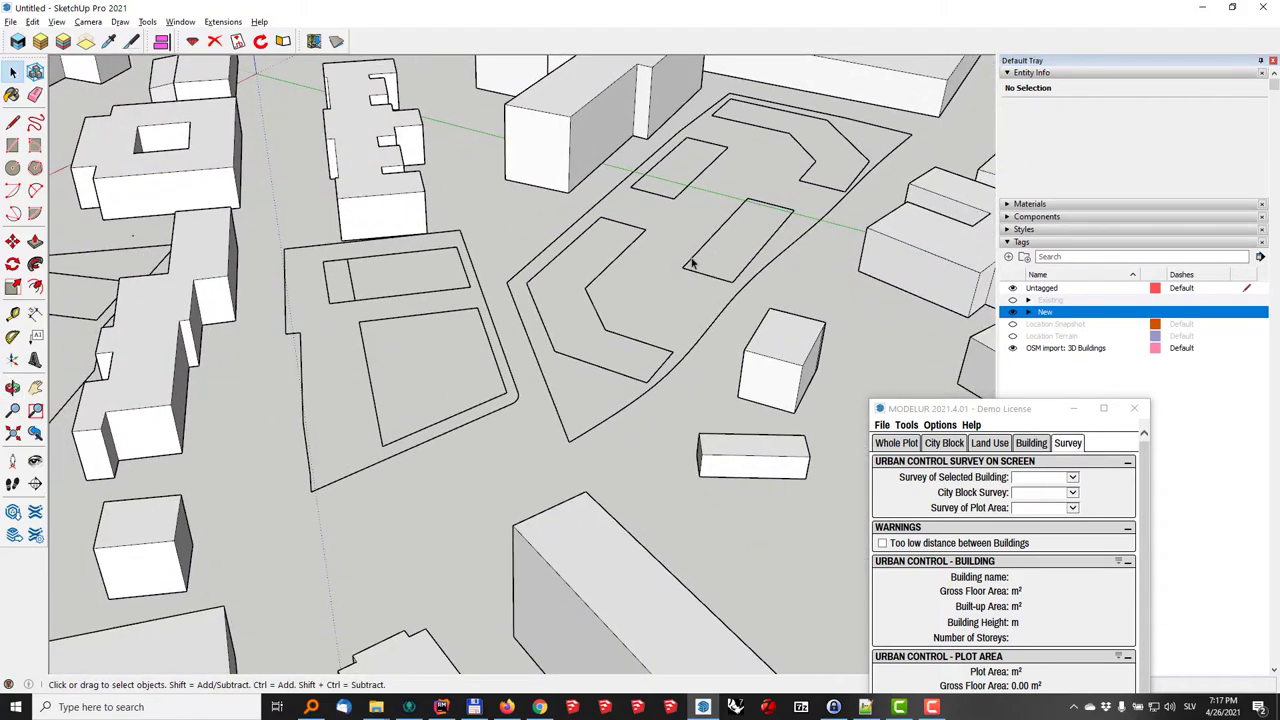
left_click(712, 325)
scroll(701, 333, "down", 4)
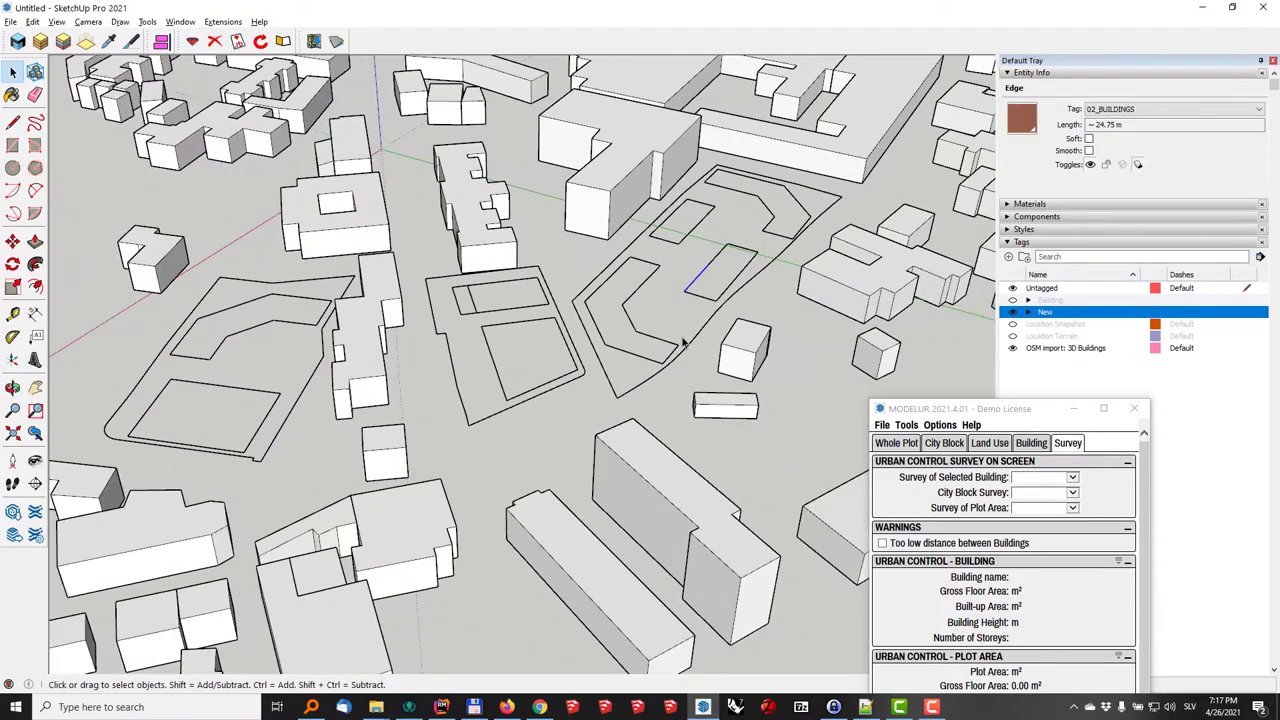
middle_click_drag(531, 361, 708, 390)
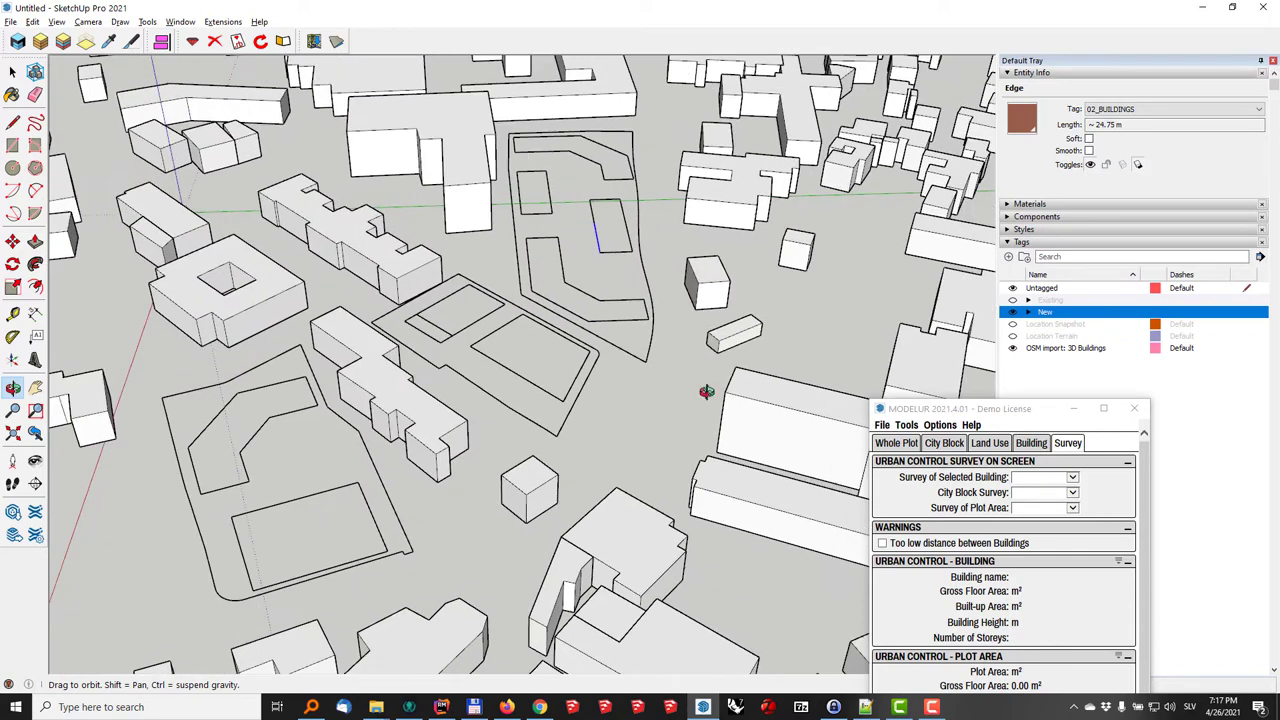
left_click(12, 124)
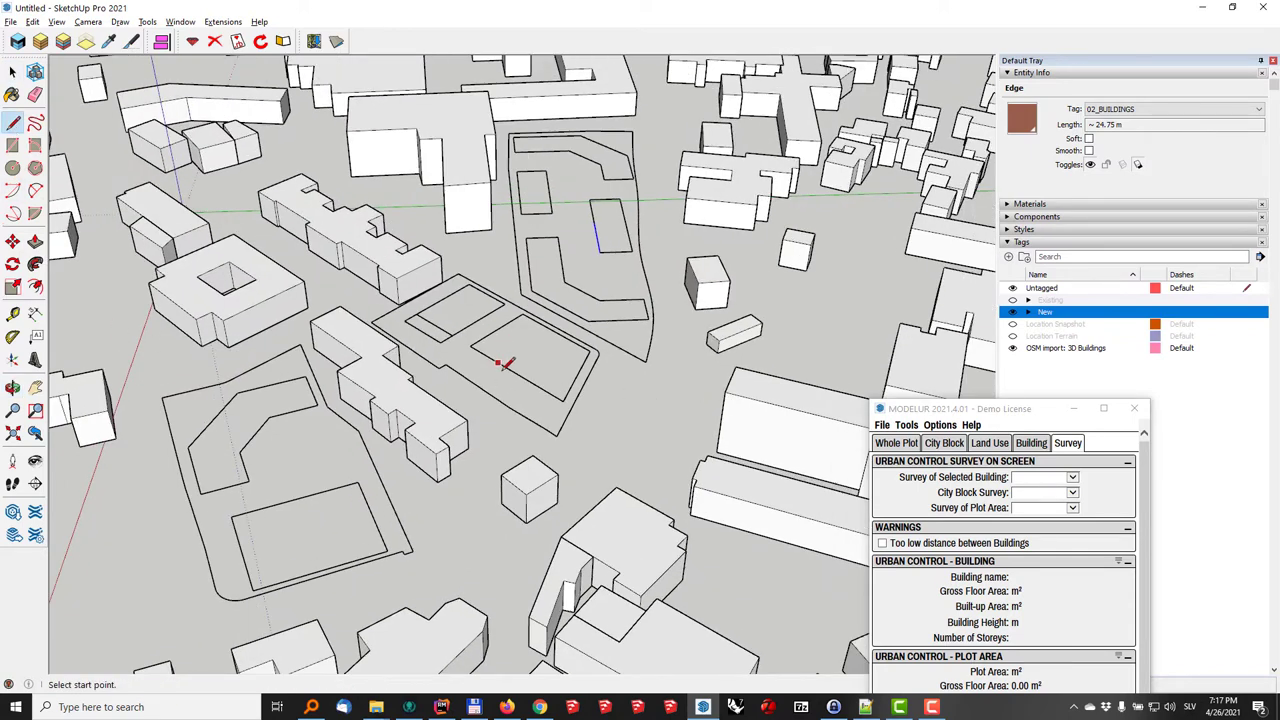
left_click(470, 344)
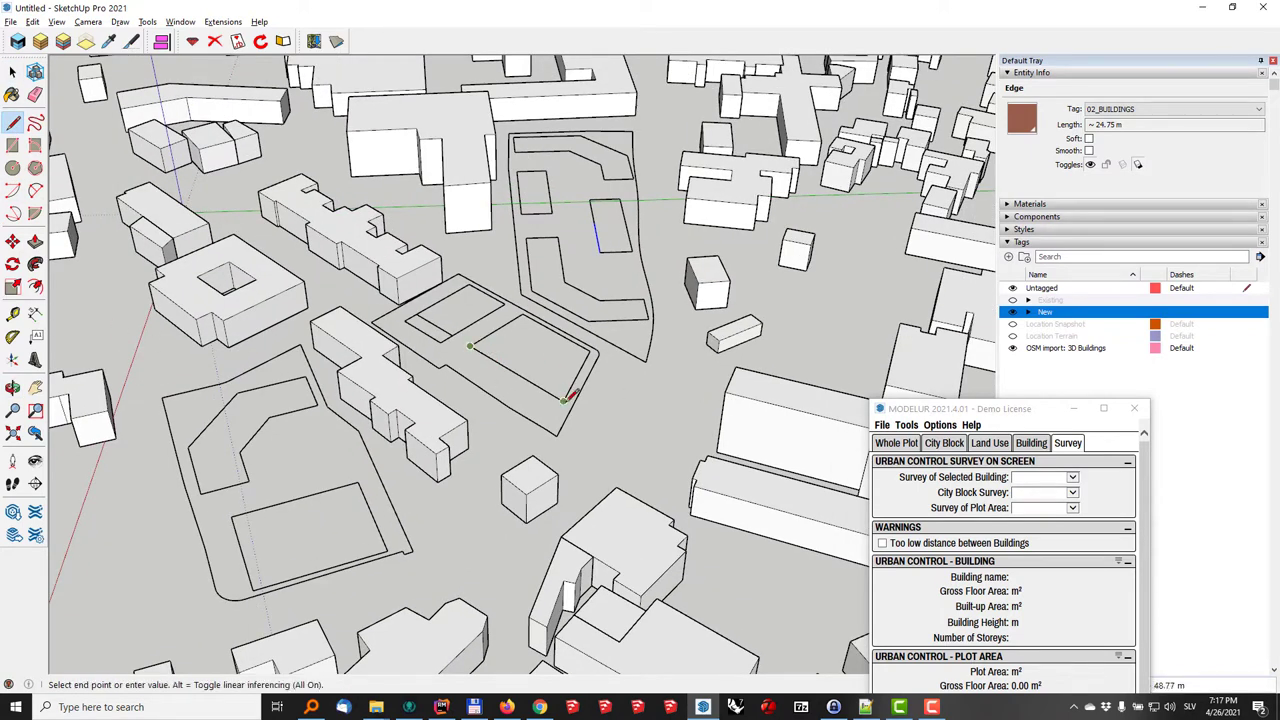
left_click(567, 402)
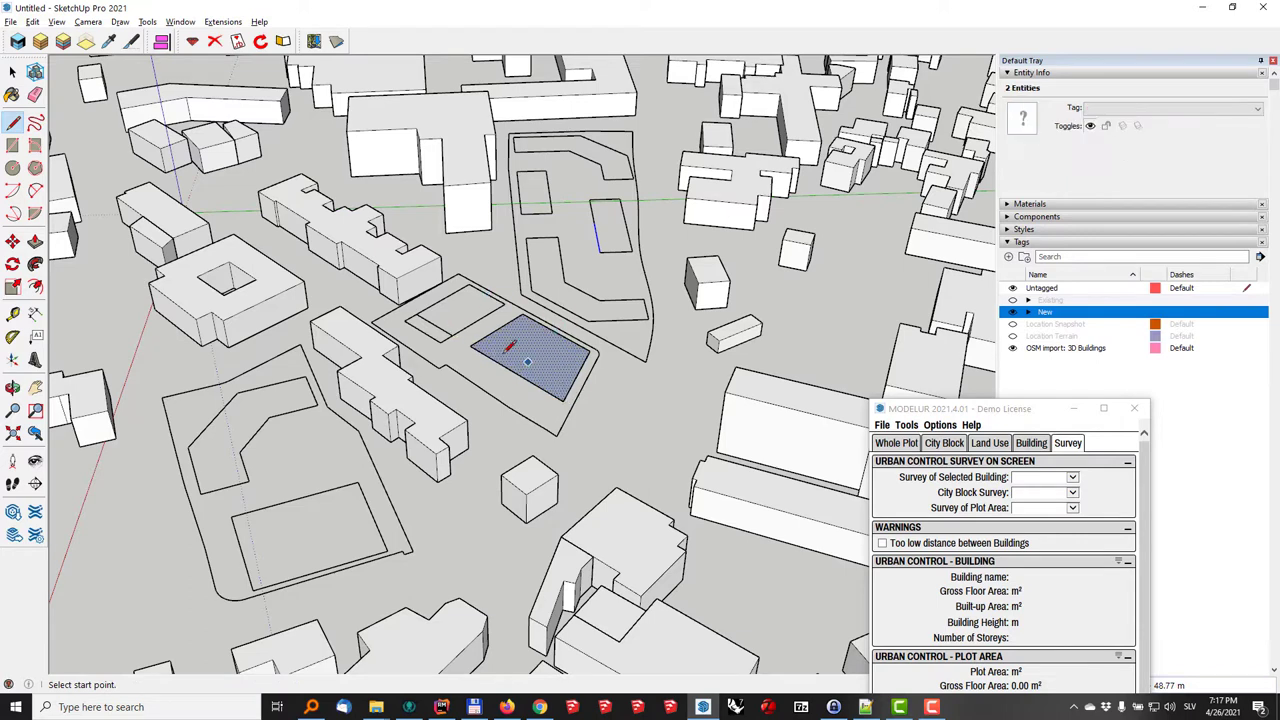
- Push/Pull the rectangular footprint face into a low storey and stack a second storey on it from a new starting face
left_click(35, 241)
left_click(530, 372)
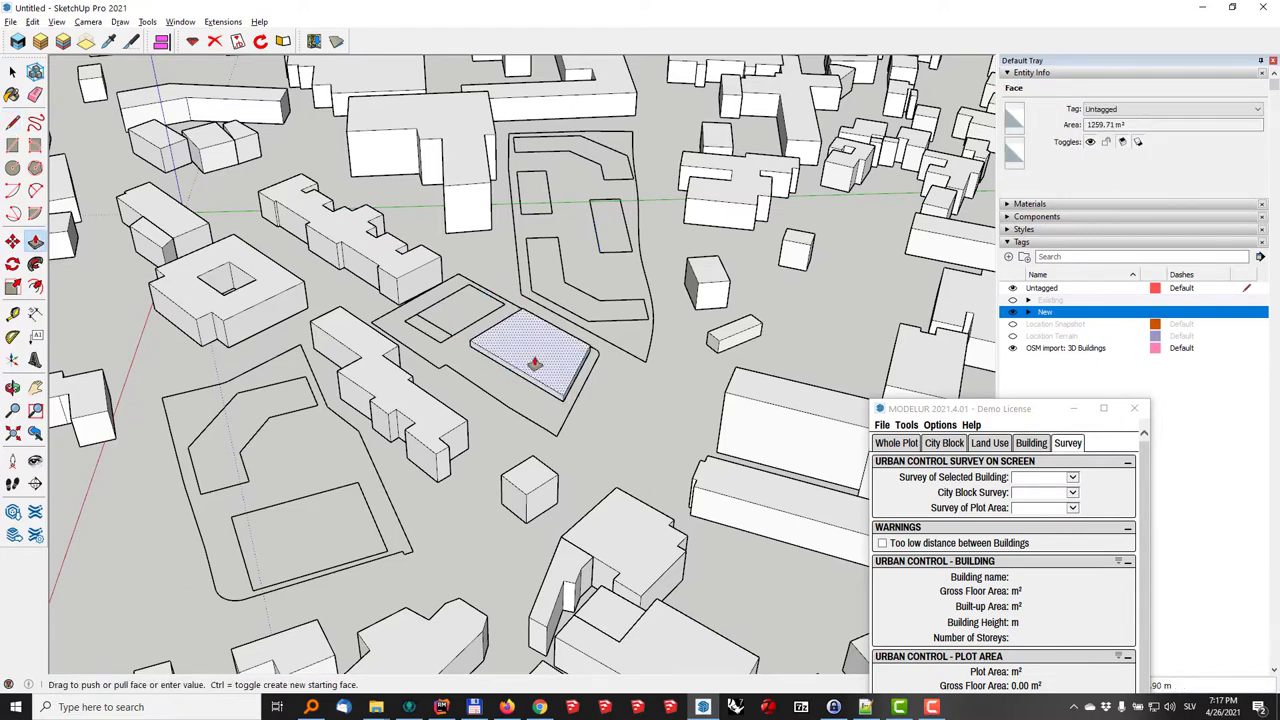
left_click(535, 358)
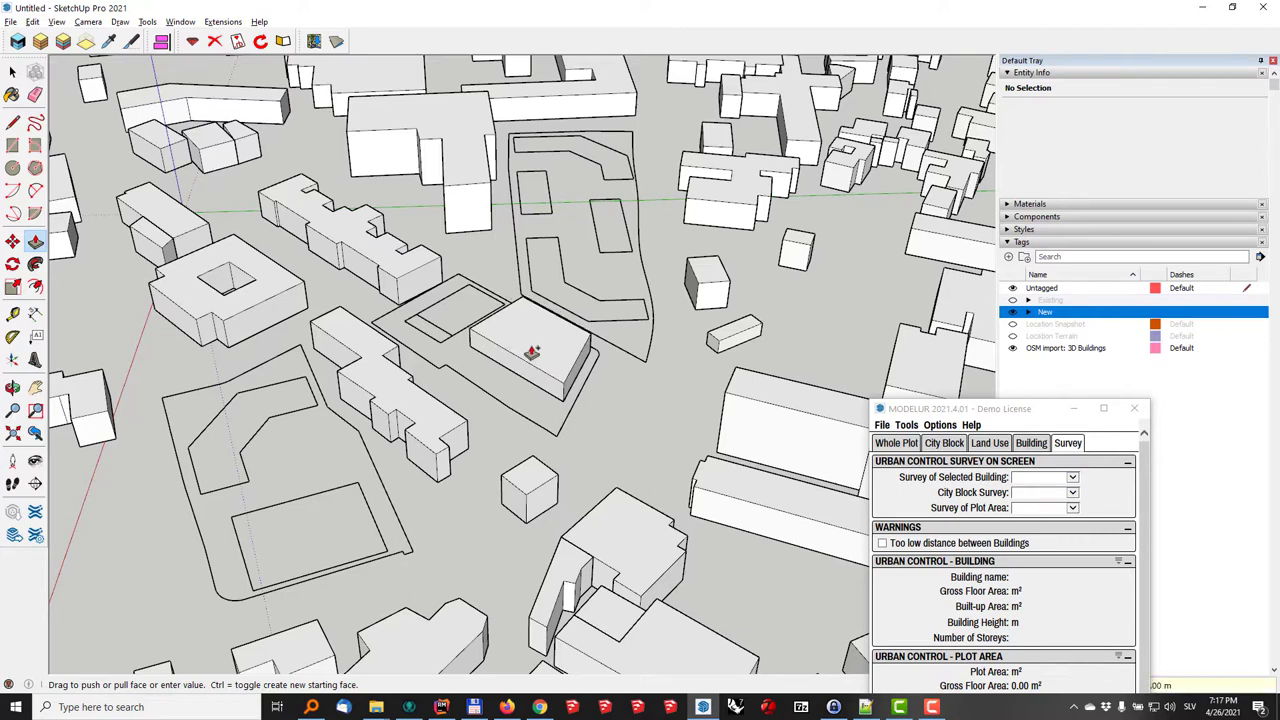
key("Escape")
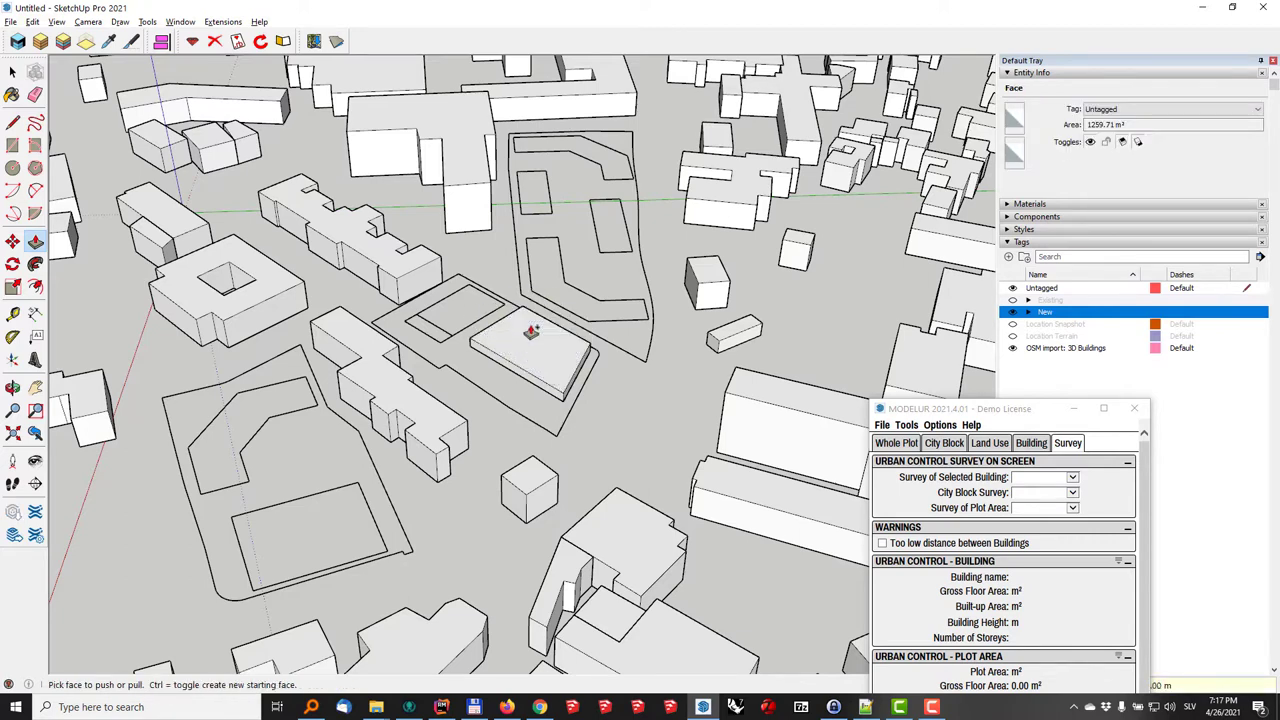
left_click(530, 332)
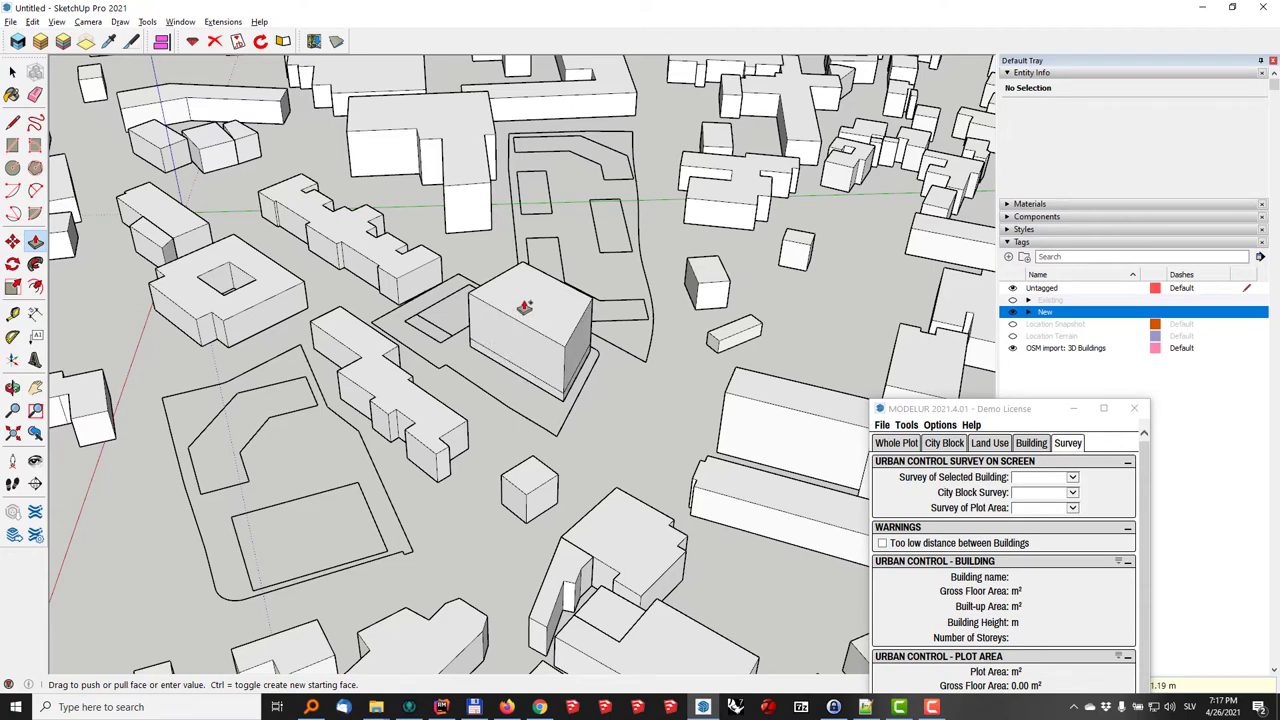
key("Escape")
key("space")
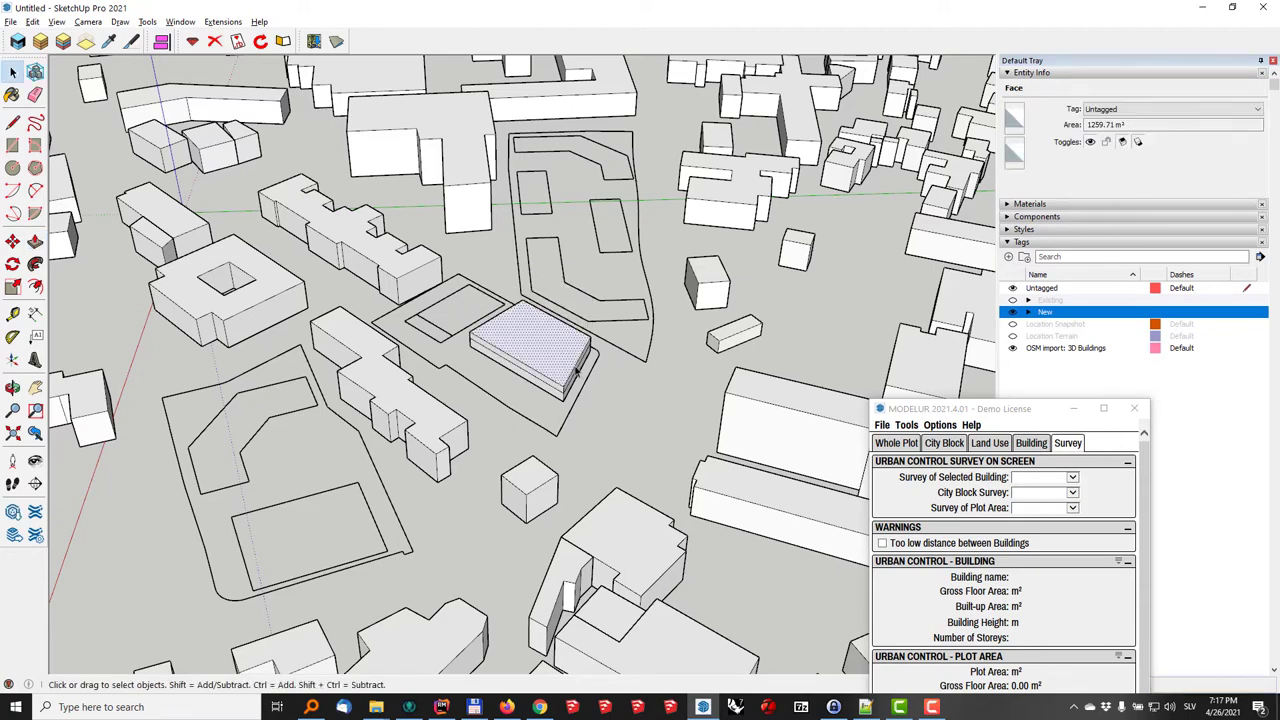
- Examine the area of the stacked volume's top face
middle_click_drag(520, 305, 455, 289)
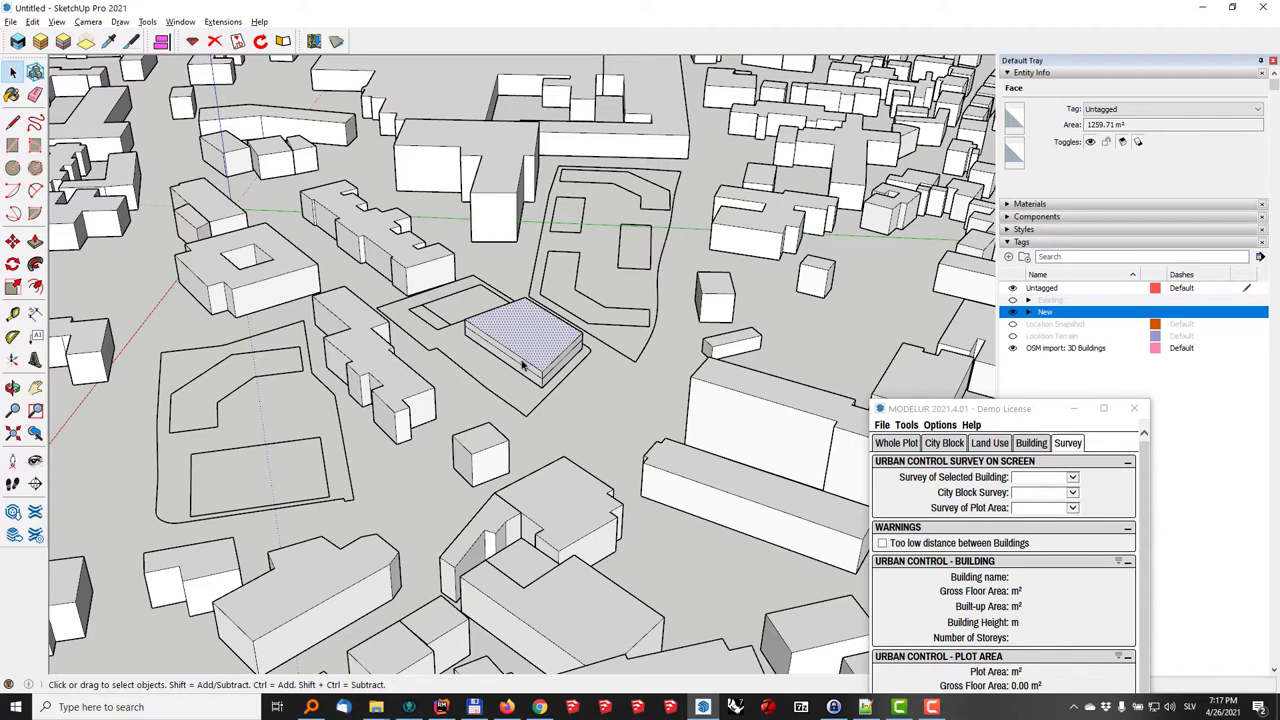
scroll(522, 366, "up", 4)
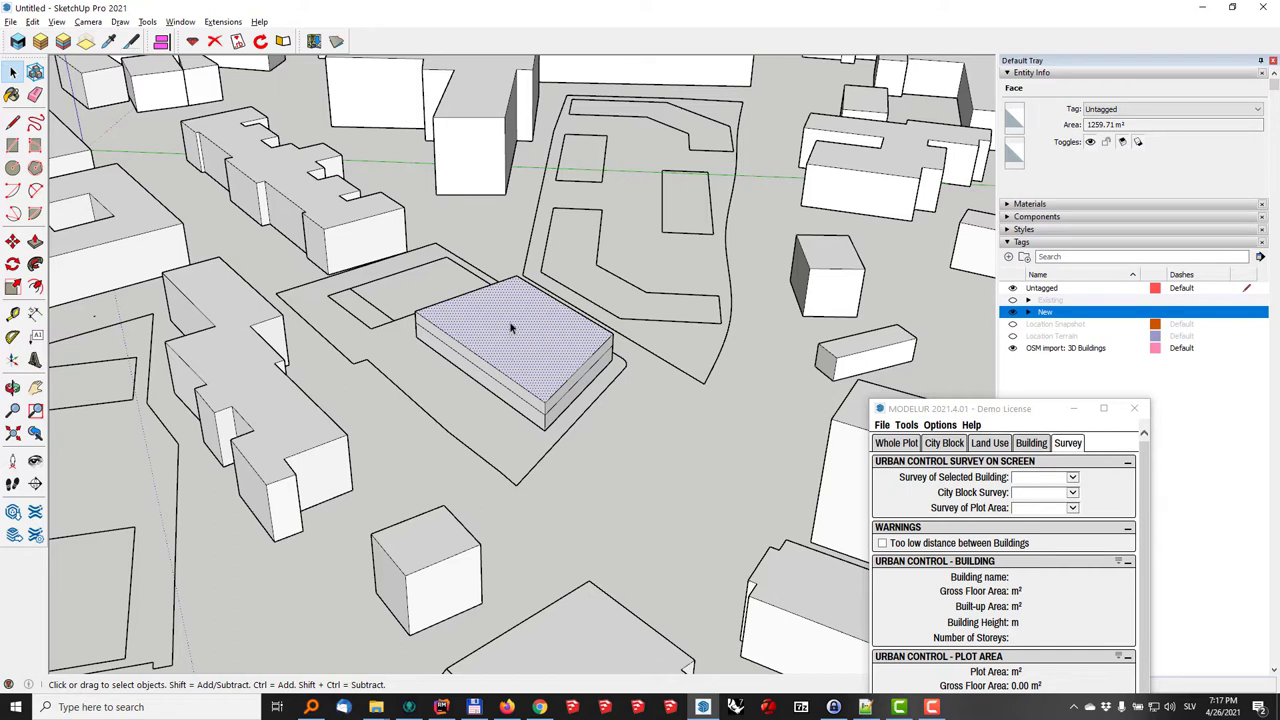
left_click_drag(1132, 126, 1087, 125)
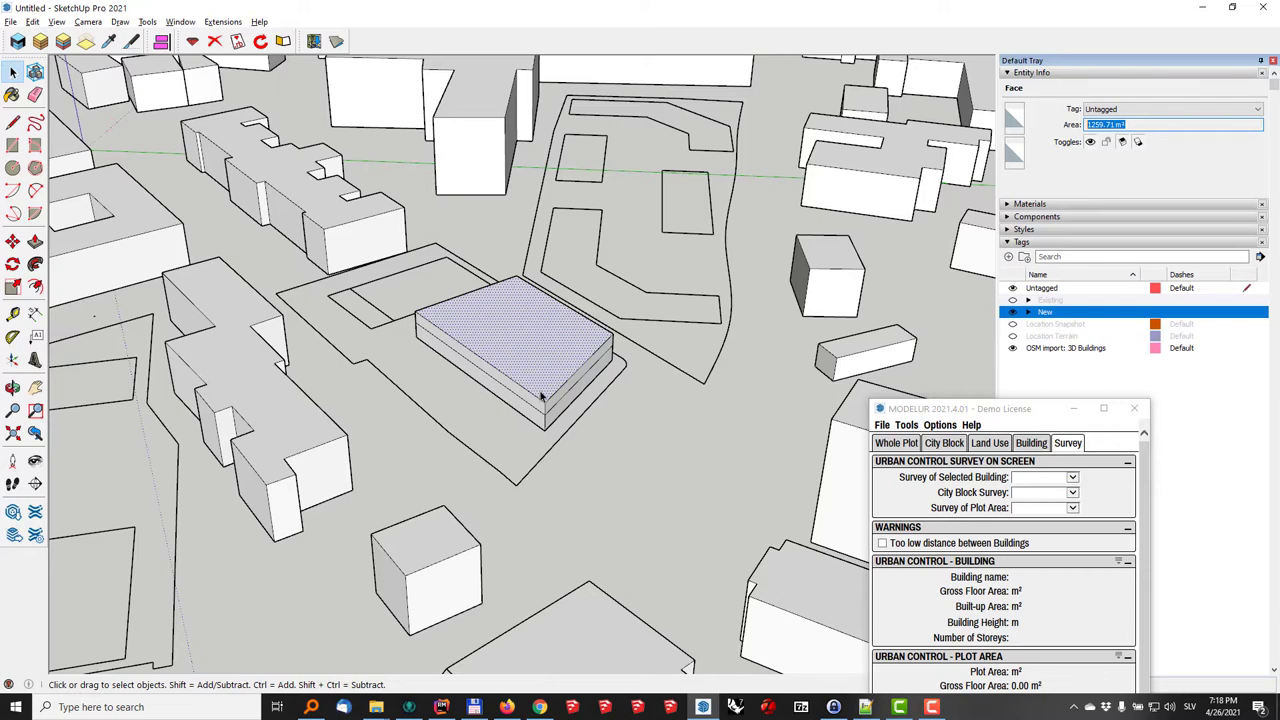
- Undo the two stacked storeys and the face of the middle plot's rectangular building footprint
middle_click_drag(541, 397, 524, 379)
left_click(33, 22)
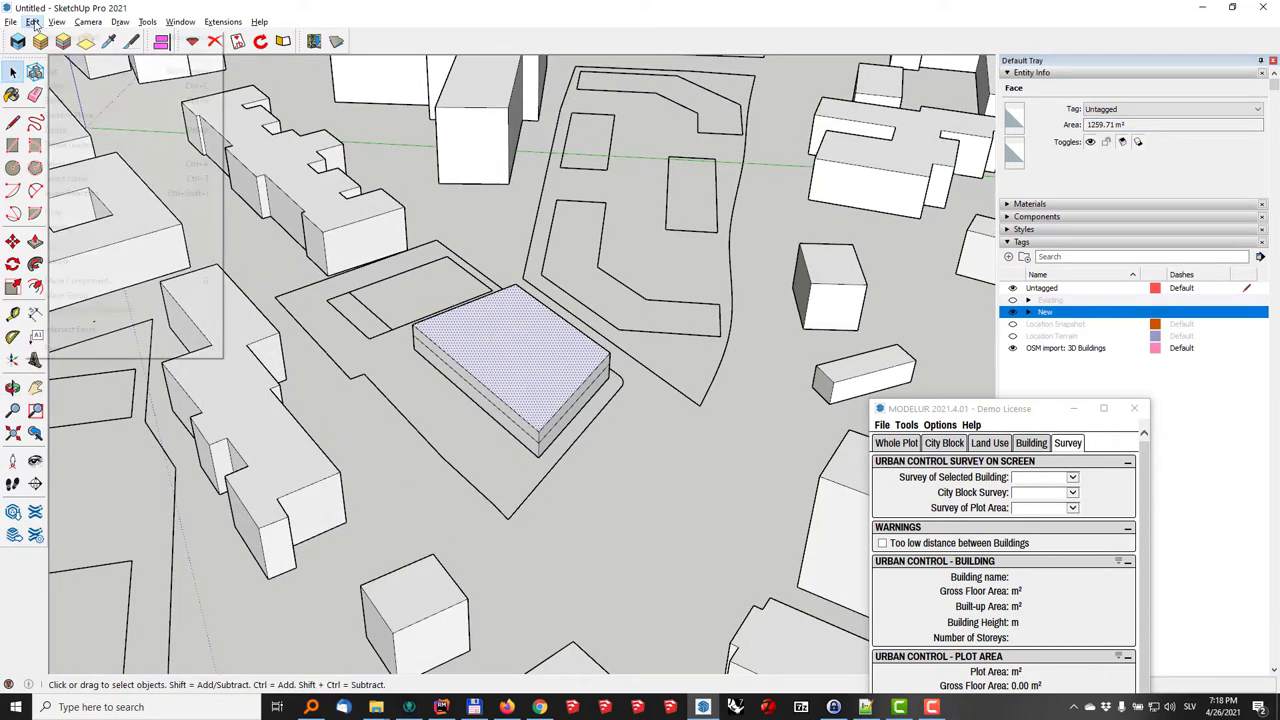
left_click(60, 37)
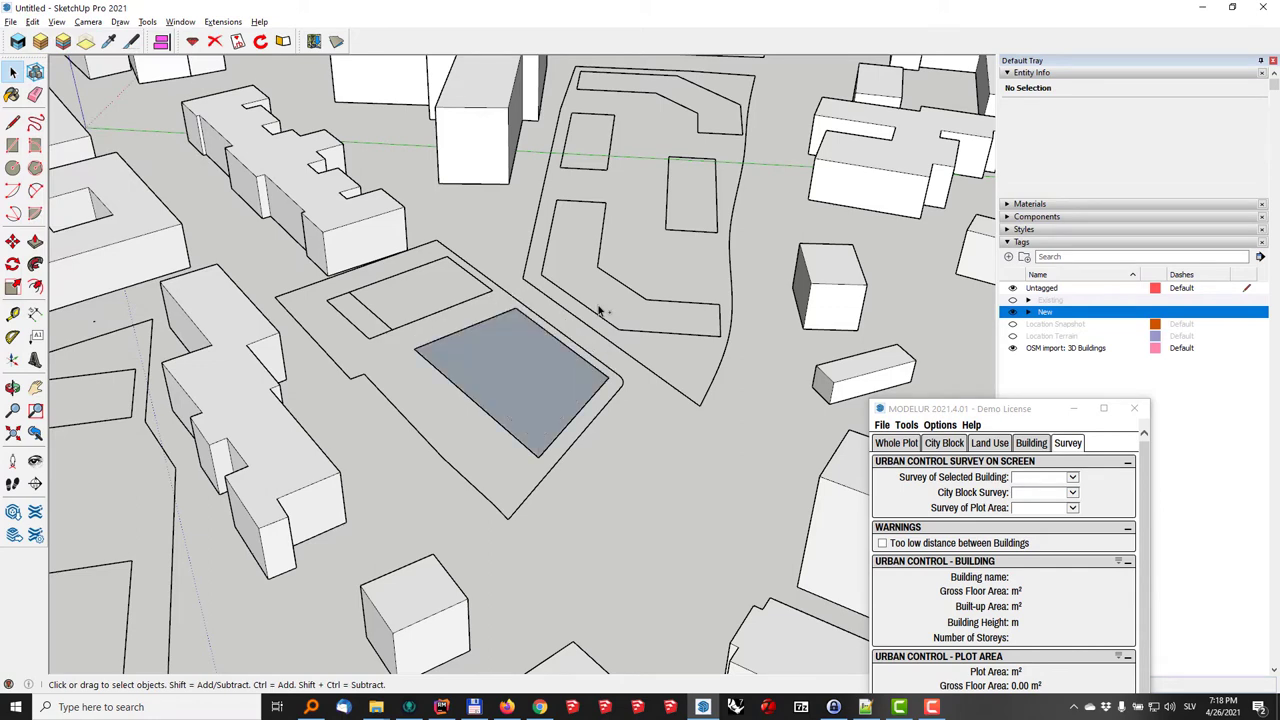
key("ctrl+z")
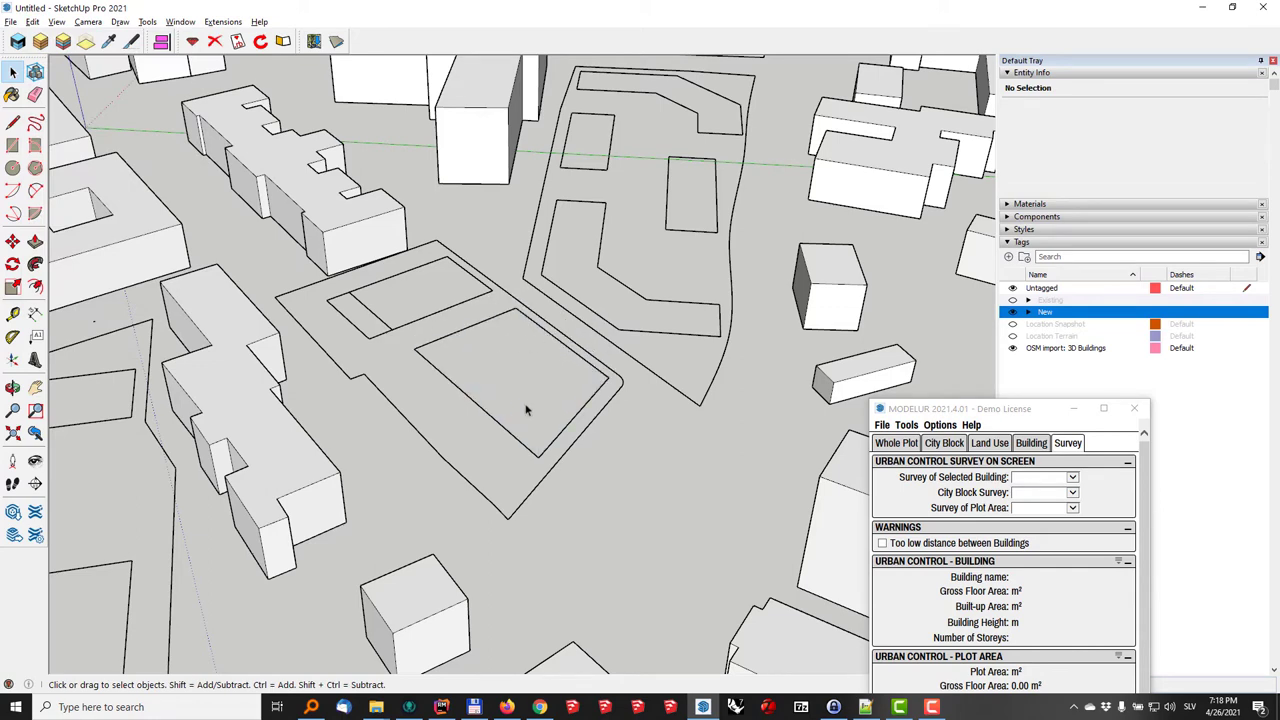
- Trace the 21 m boundary edge beside the middle plot's notch with a line to create the plot face
middle_click_drag(527, 410, 406, 363)
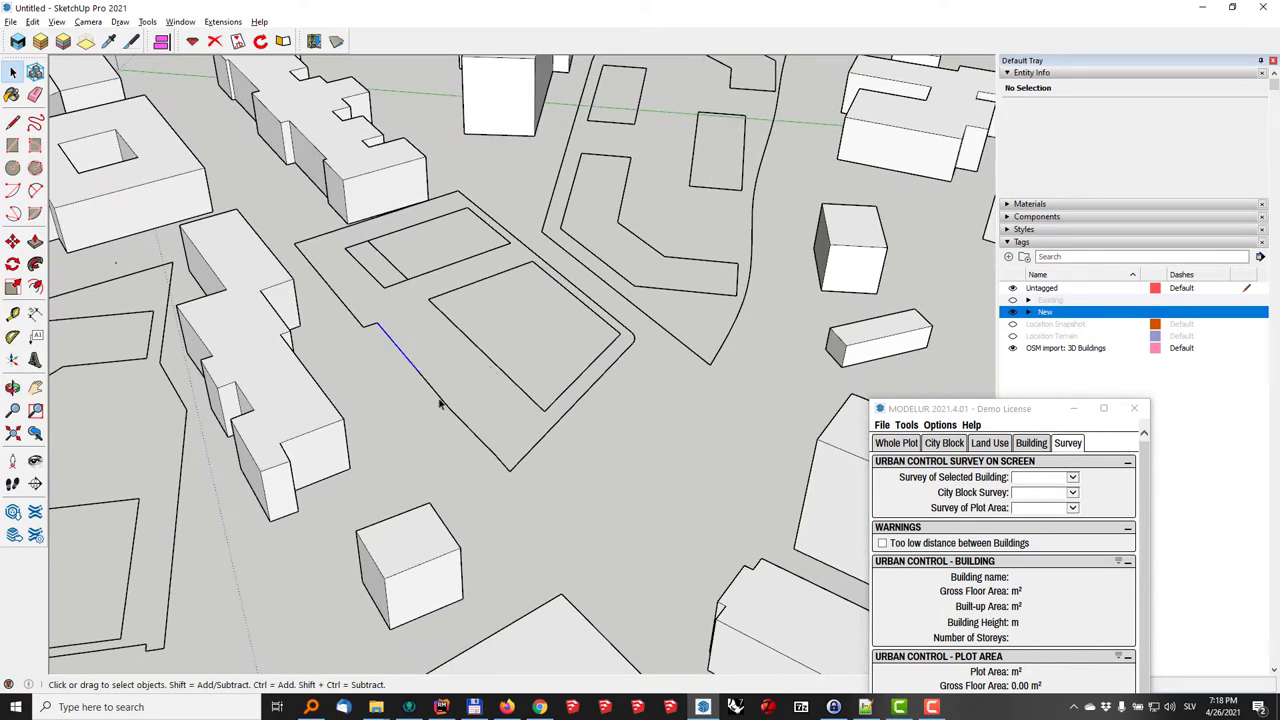
left_click(413, 368)
left_click(13, 122)
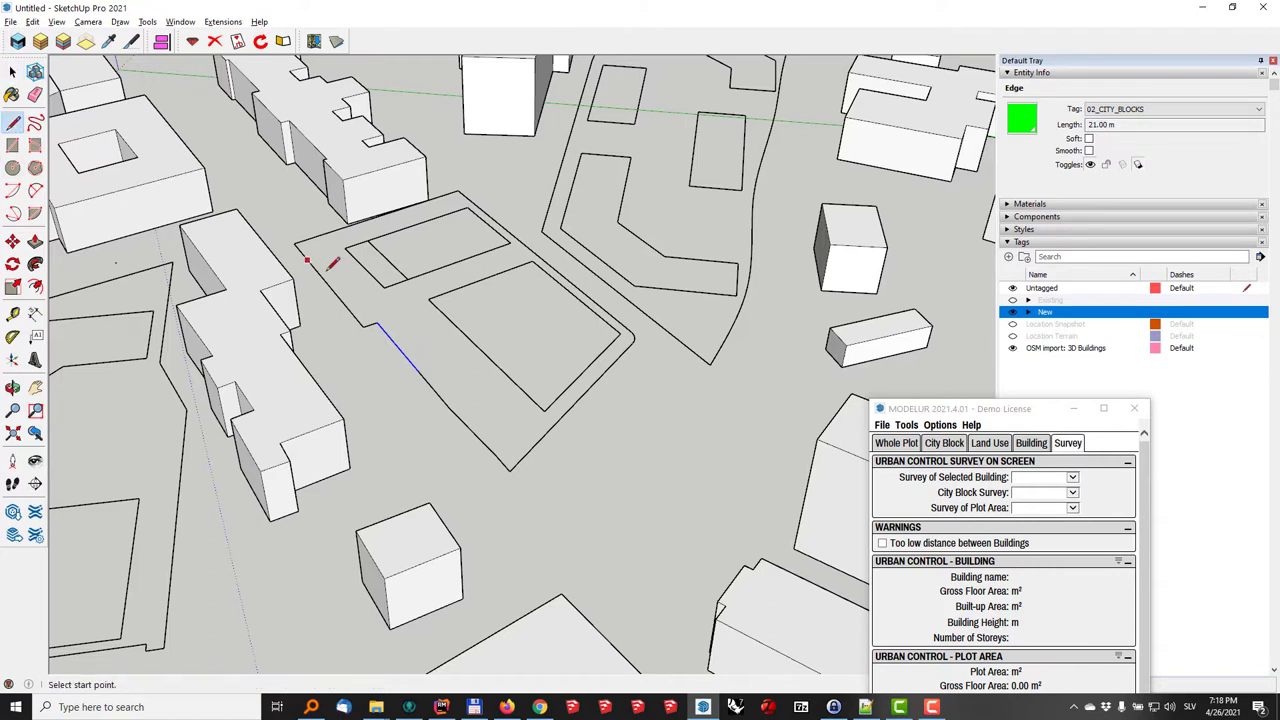
left_click(376, 323)
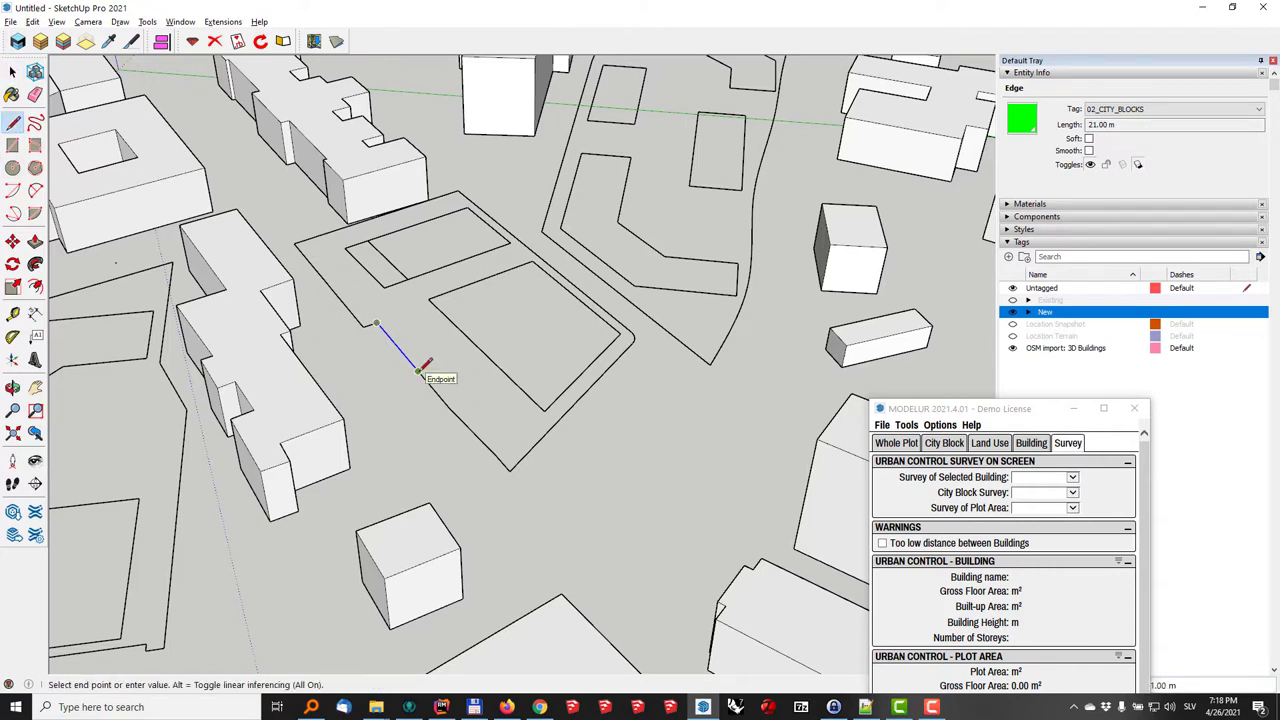
left_click(419, 369)
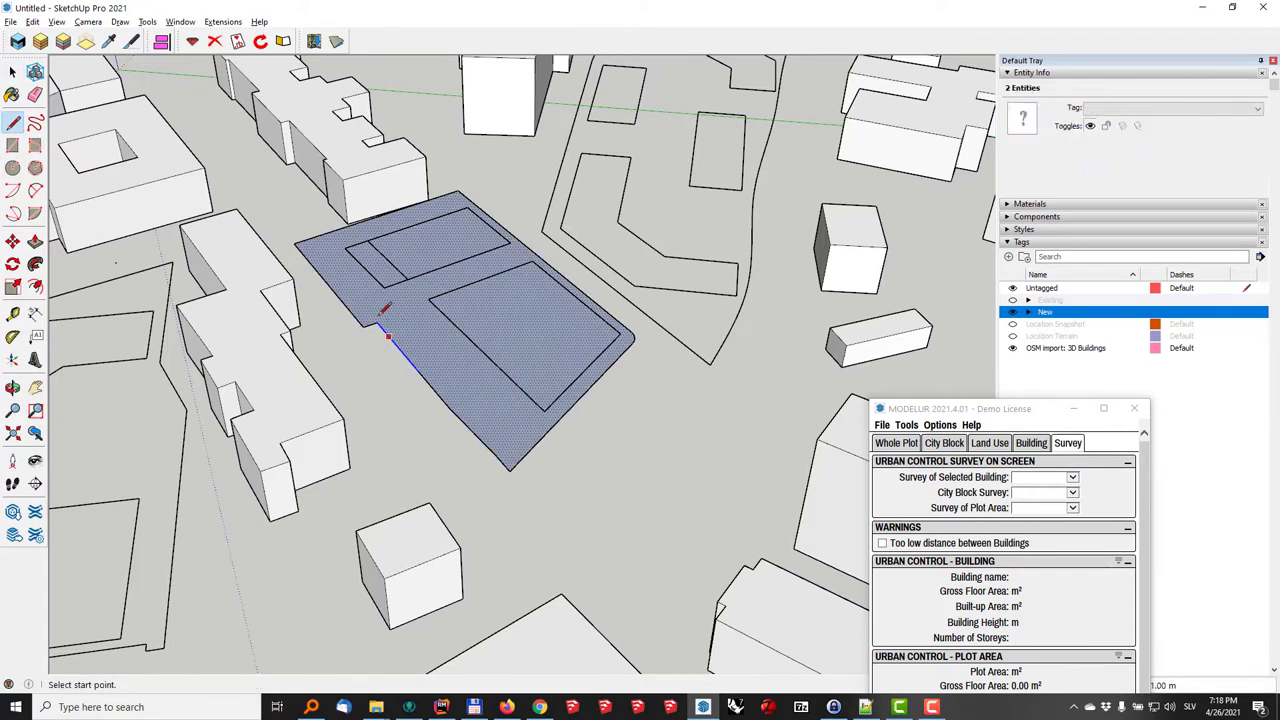
- Group the middle plot's face with its bounding edges, and undo both the group and the plot face
middle_click_drag(457, 343, 542, 284)
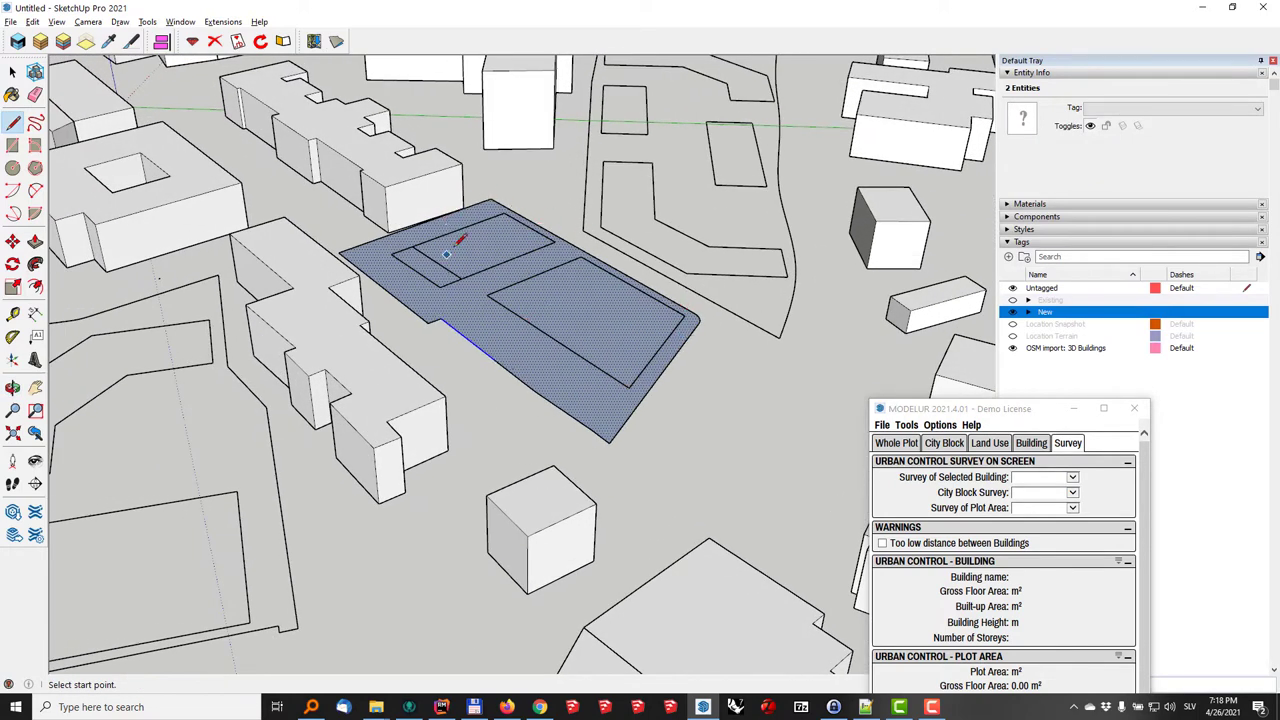
key("space")
right_click(496, 342)
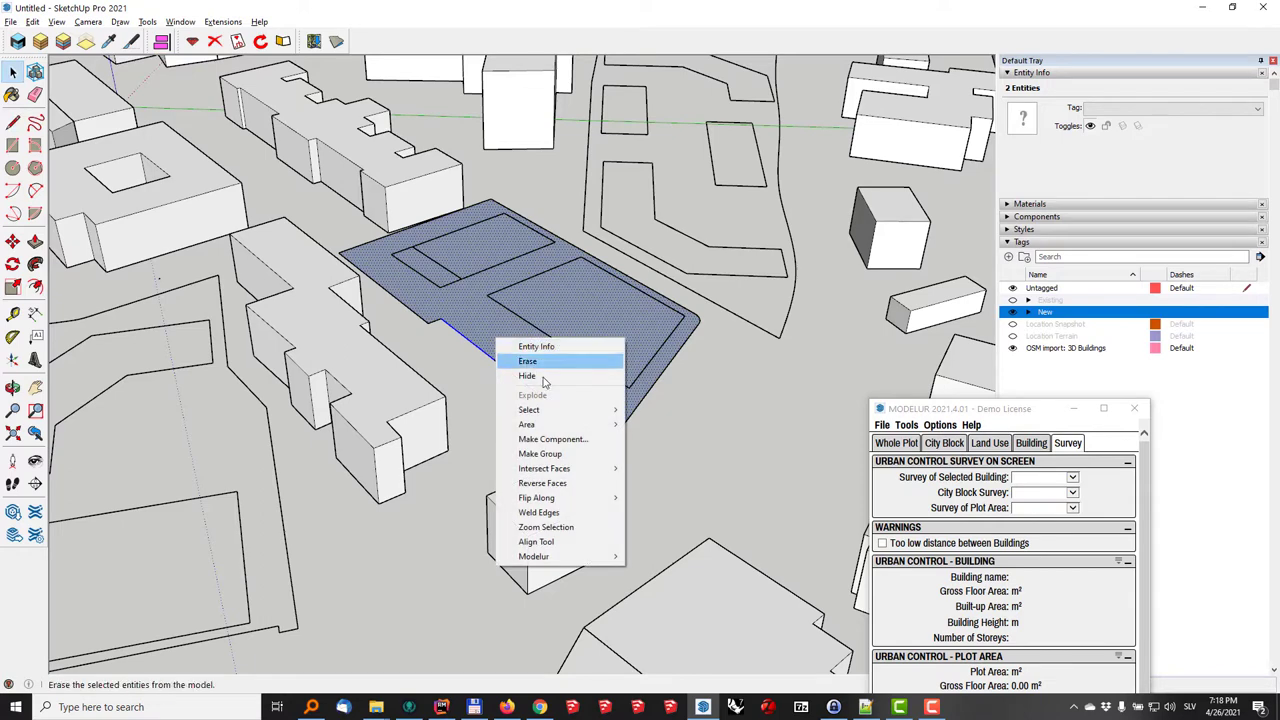
left_click(493, 337)
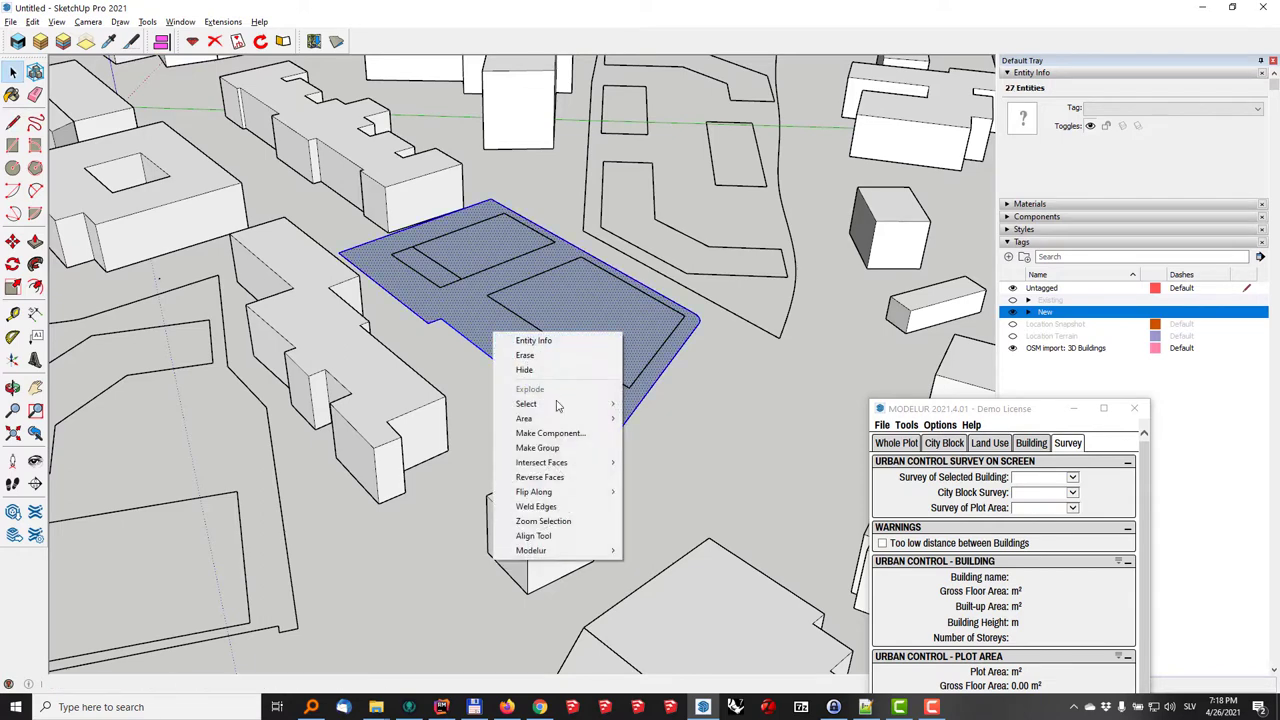
left_click(540, 447)
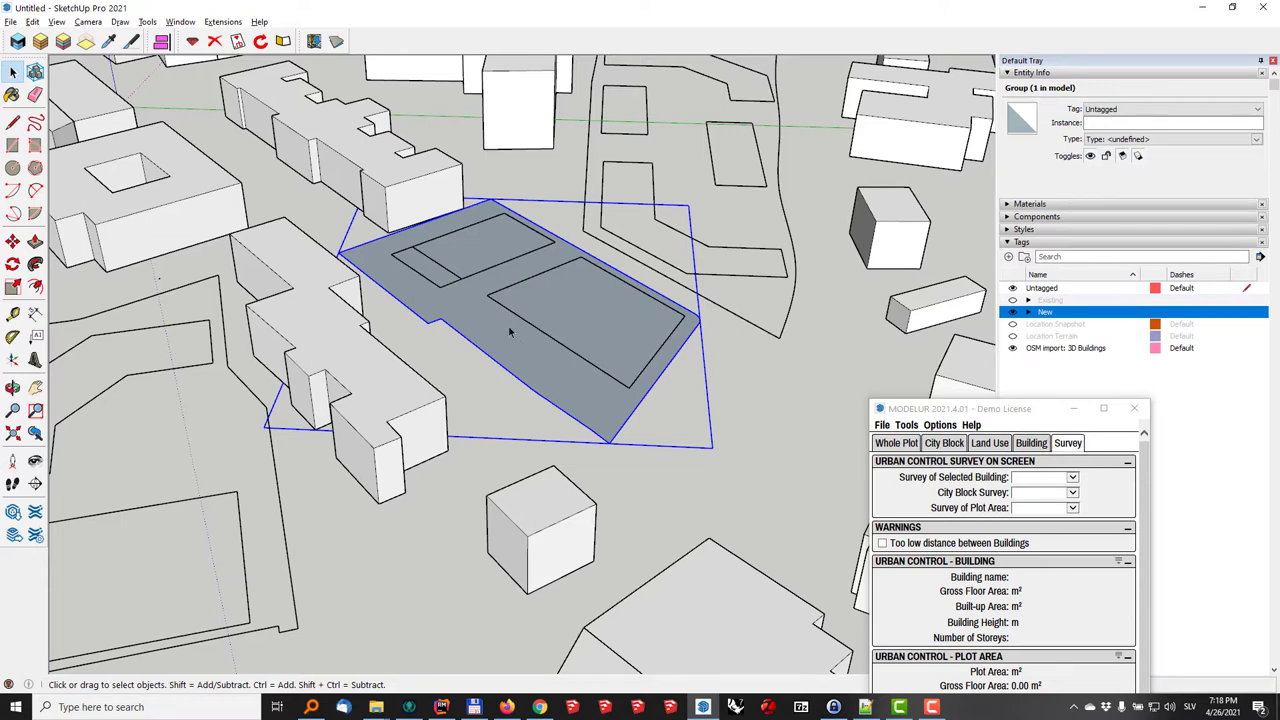
key("ctrl+z")
key("Escape")
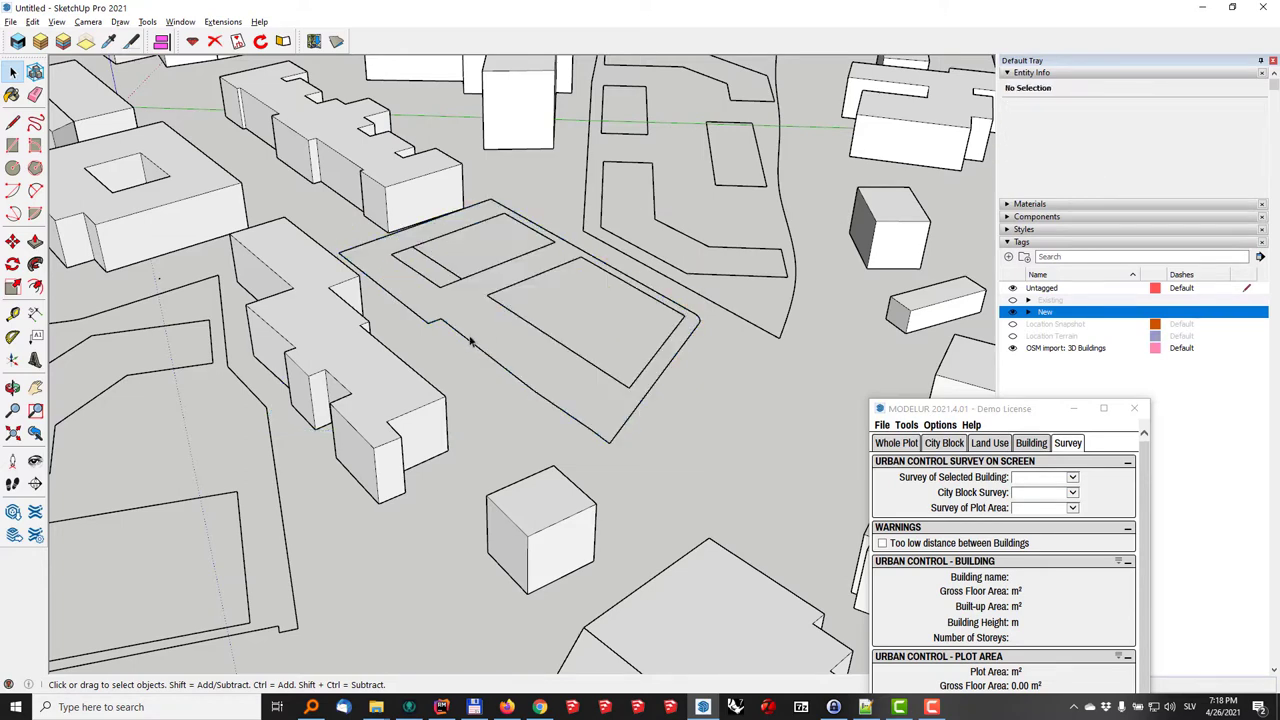
- Create a Modelur city block from the middle plot's closed boundary loop
middle_click_drag(443, 343, 464, 400)
scroll(466, 347, "down", 3)
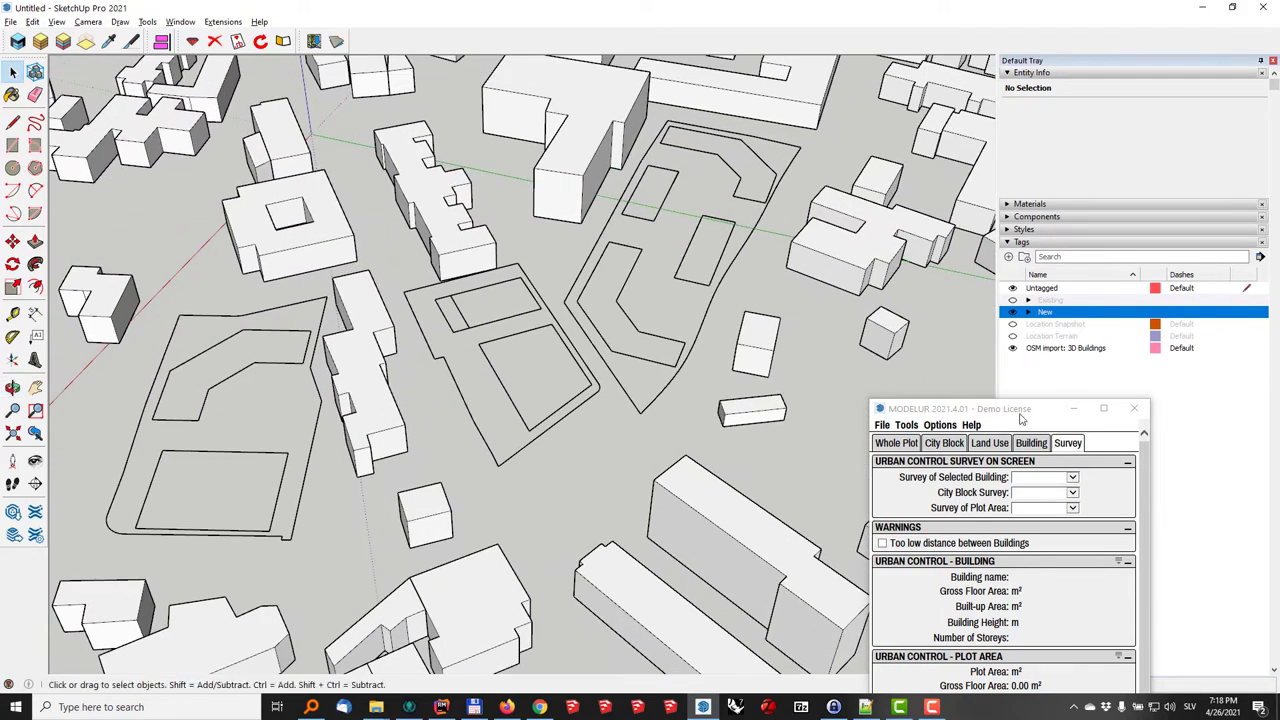
left_click_drag(1021, 418, 1074, 120)
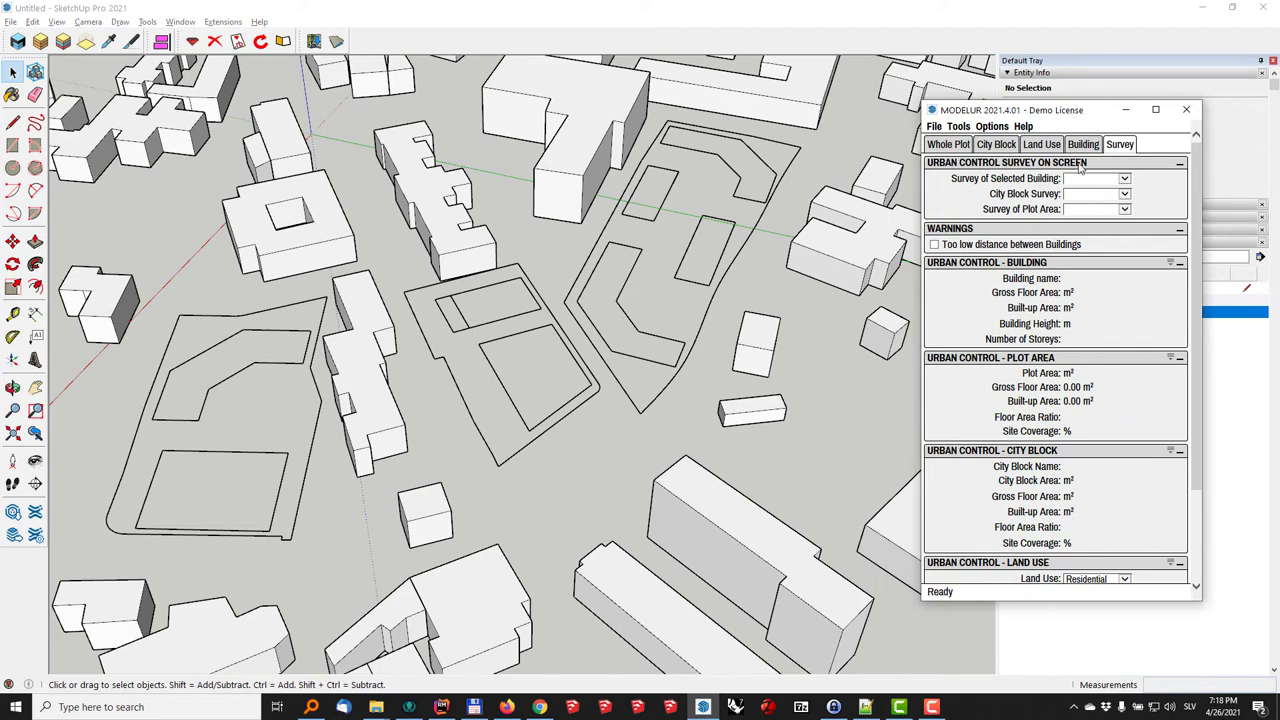
left_click(996, 144)
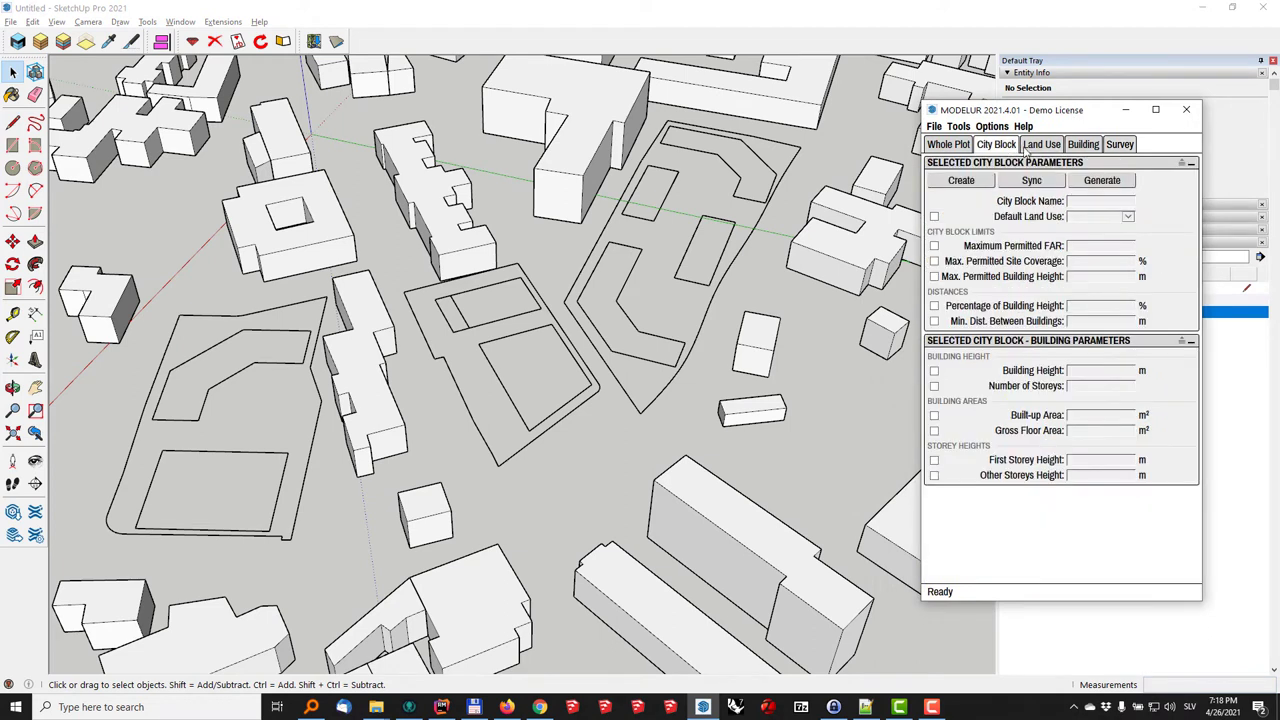
left_click(712, 308)
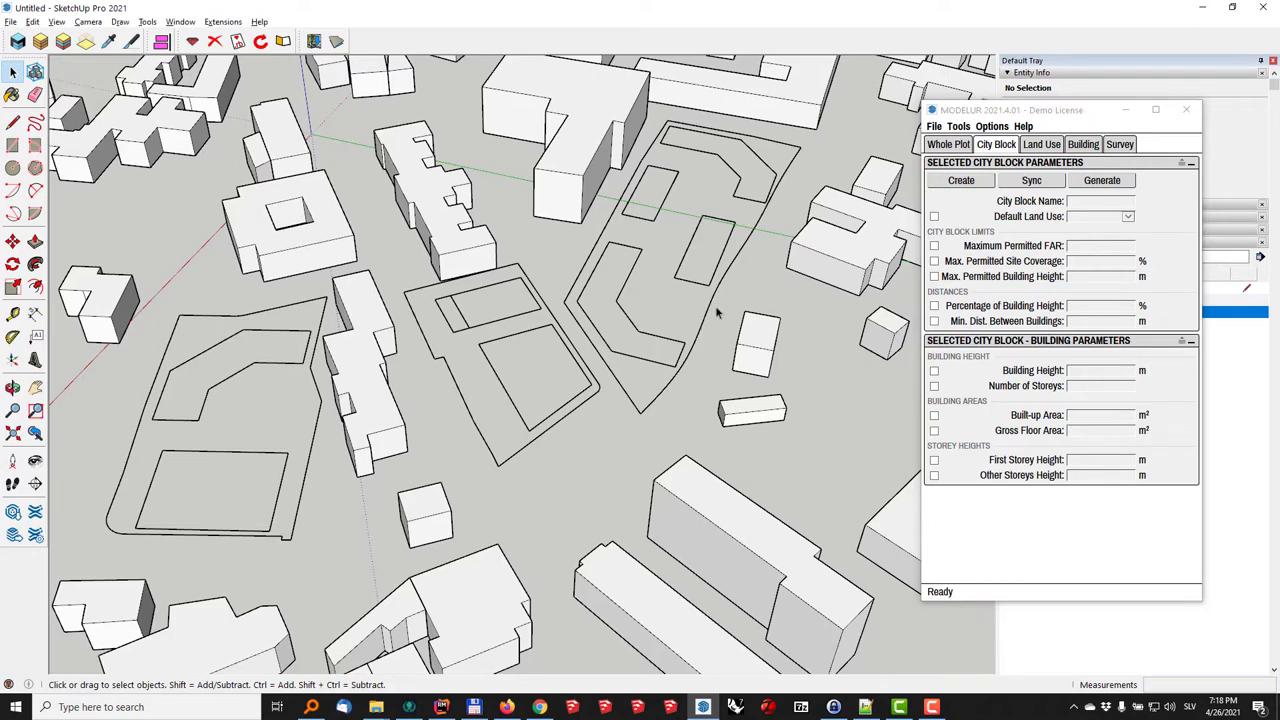
left_click(720, 312)
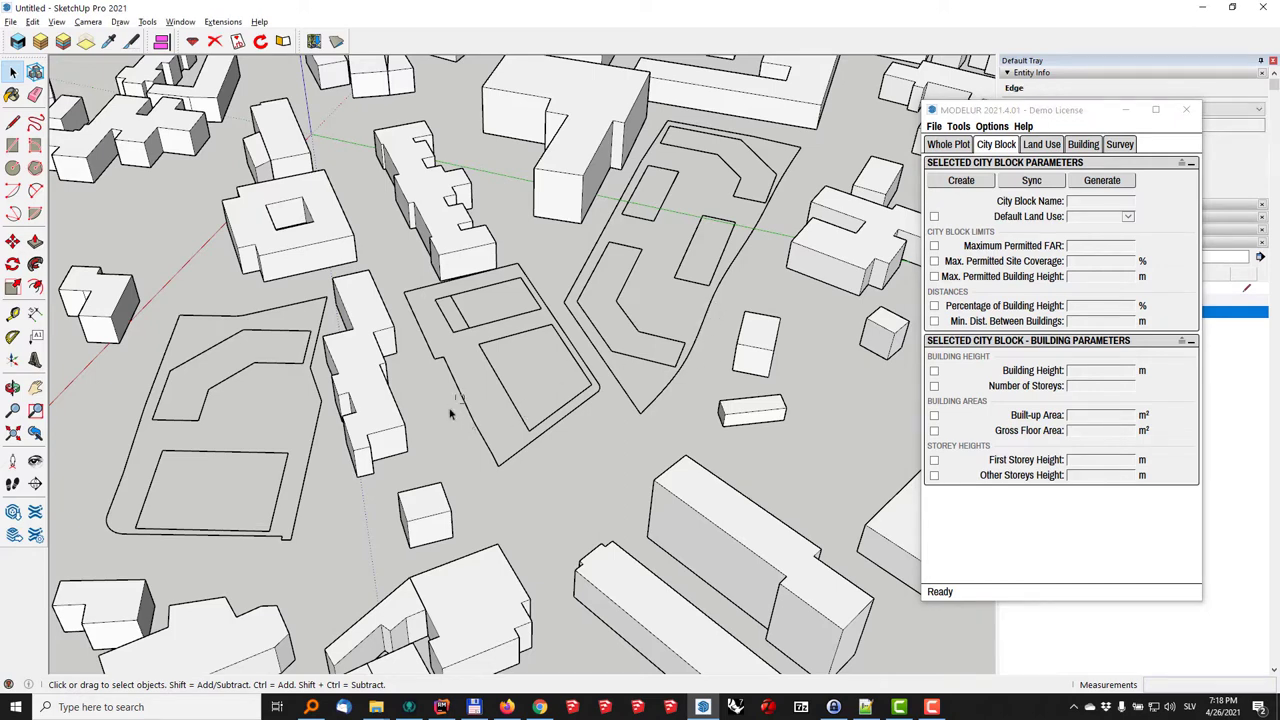
middle_click_drag(472, 422, 563, 316)
left_click(1020, 170)
left_click(958, 181)
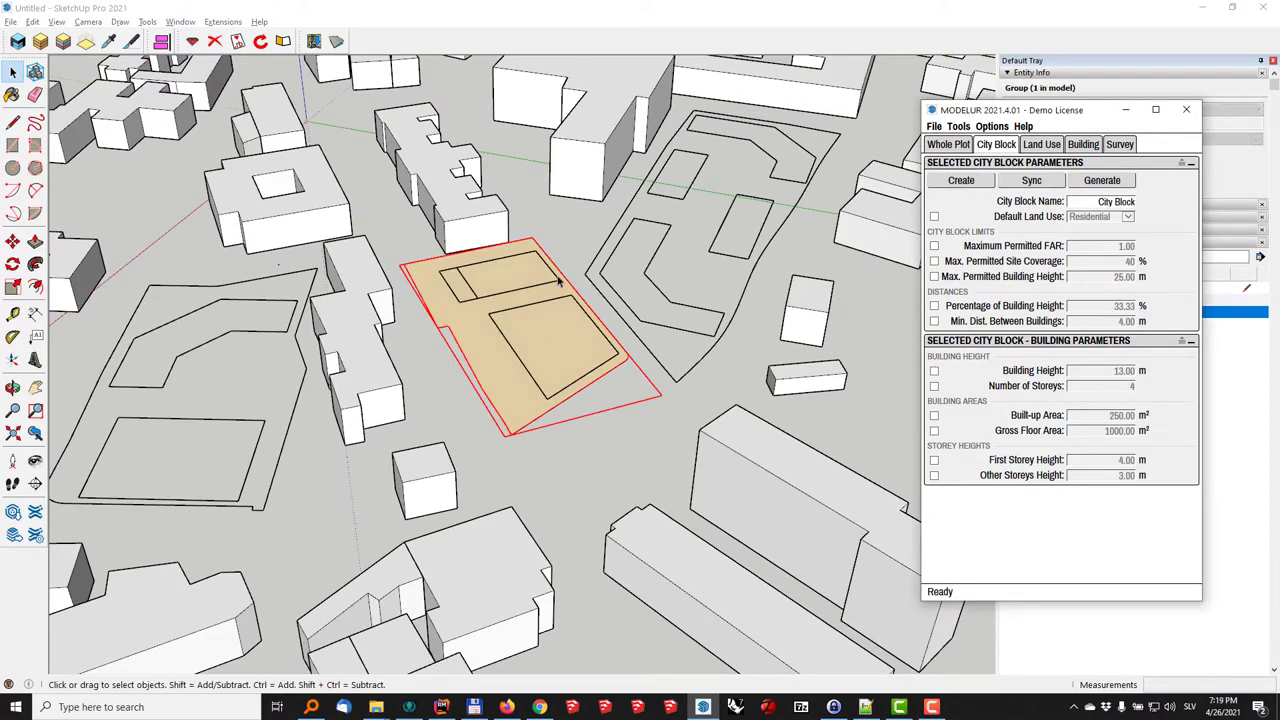
- Select one boundary edge of the two-building plot with the angled footprint and set Buildings From Edges to Don't Create
middle_click_drag(279, 374, 418, 379)
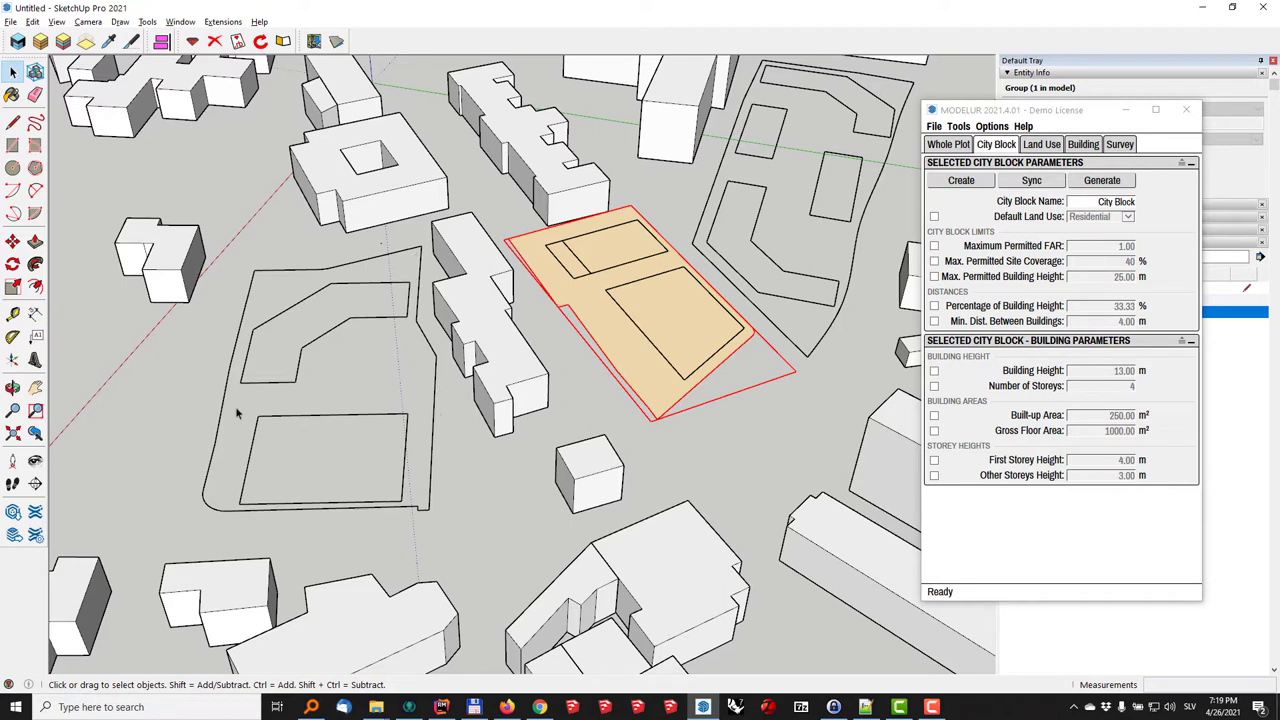
left_click(214, 432)
left_click(995, 127)
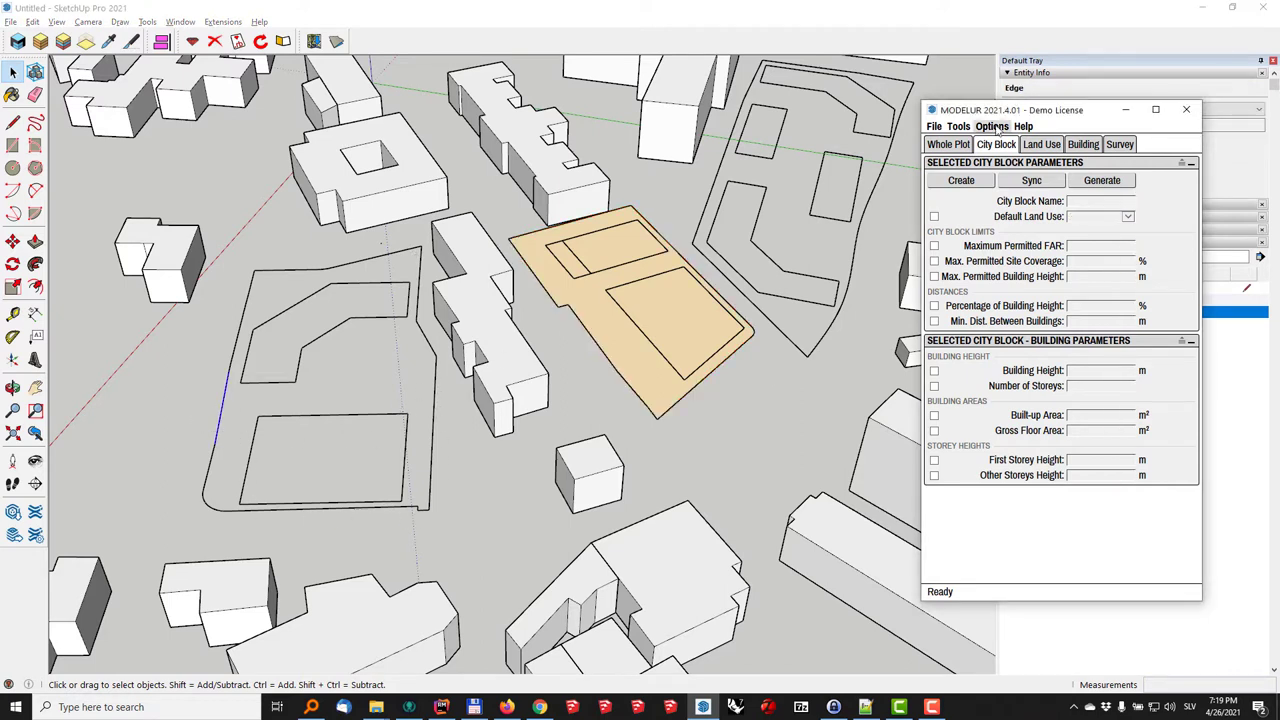
left_click(995, 127)
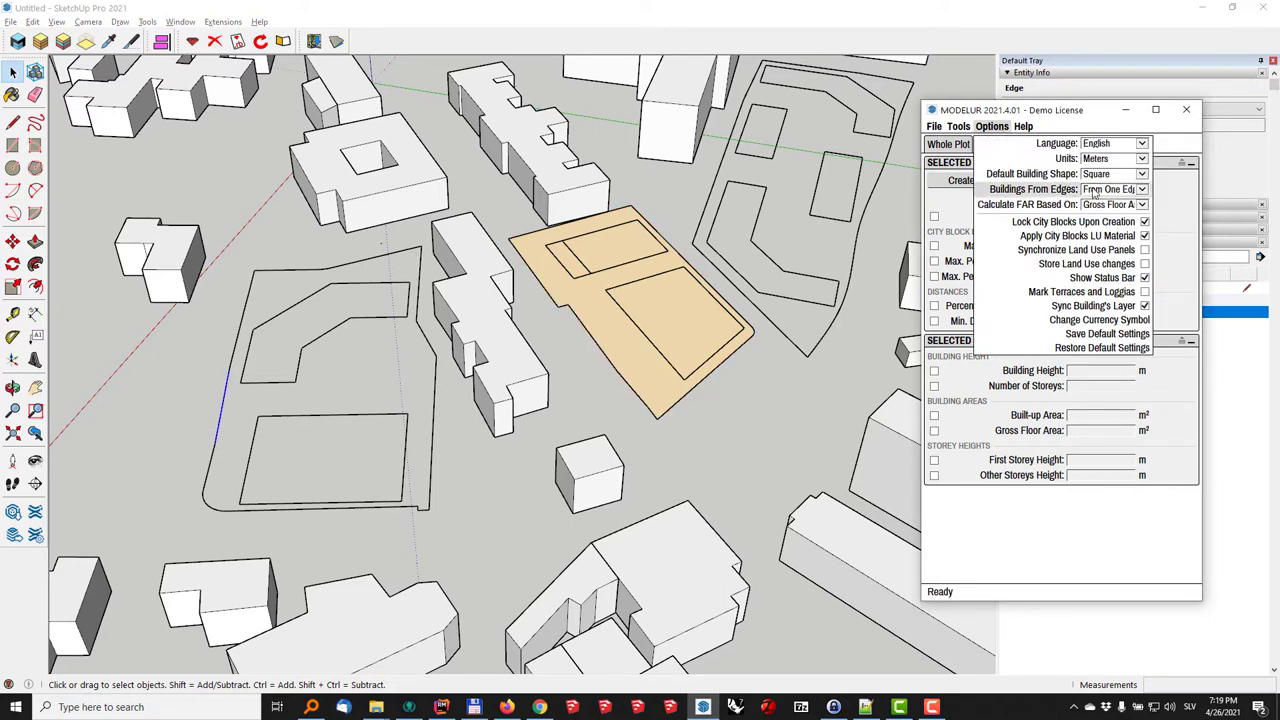
left_click(1095, 192)
left_click(1092, 195)
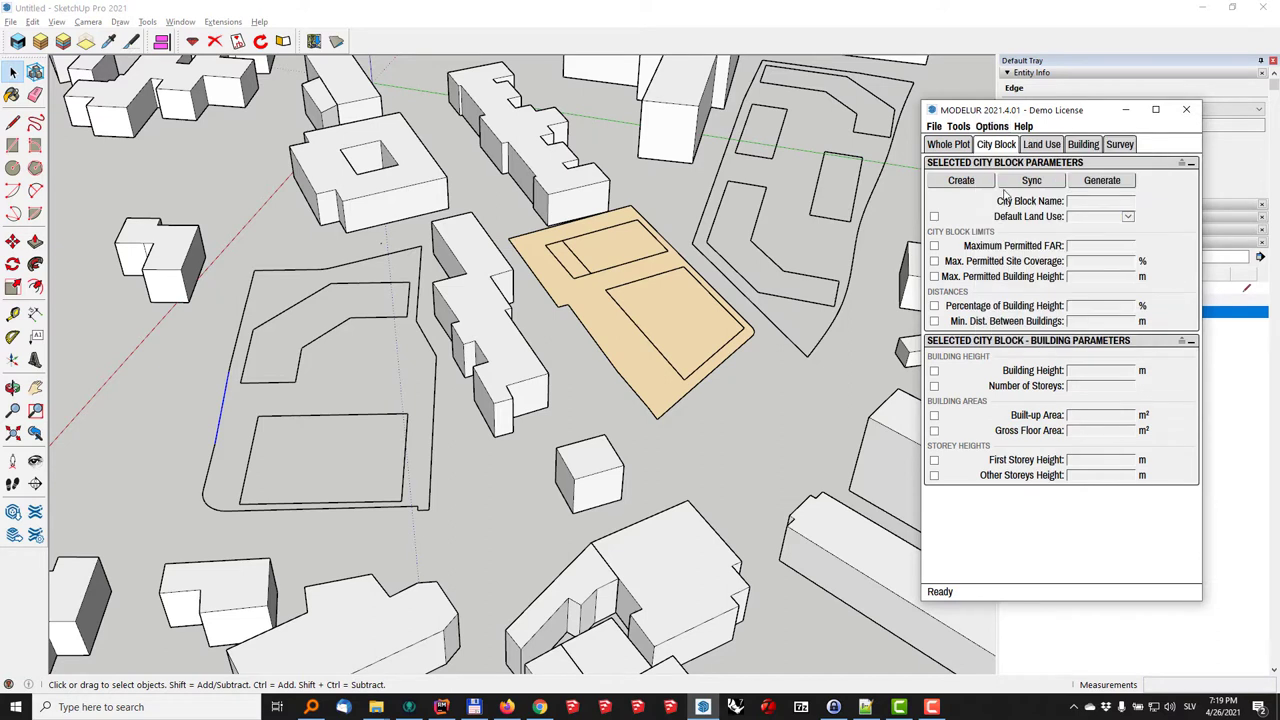
left_click(1000, 128)
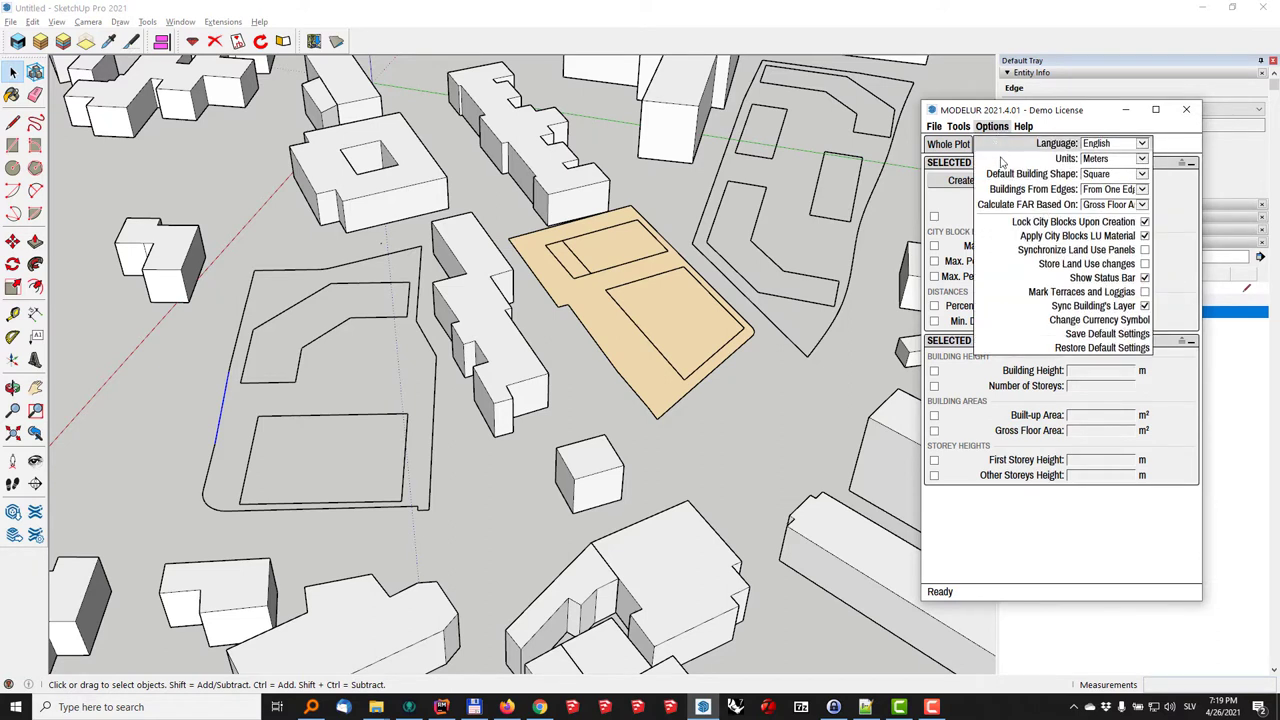
left_click(1104, 194)
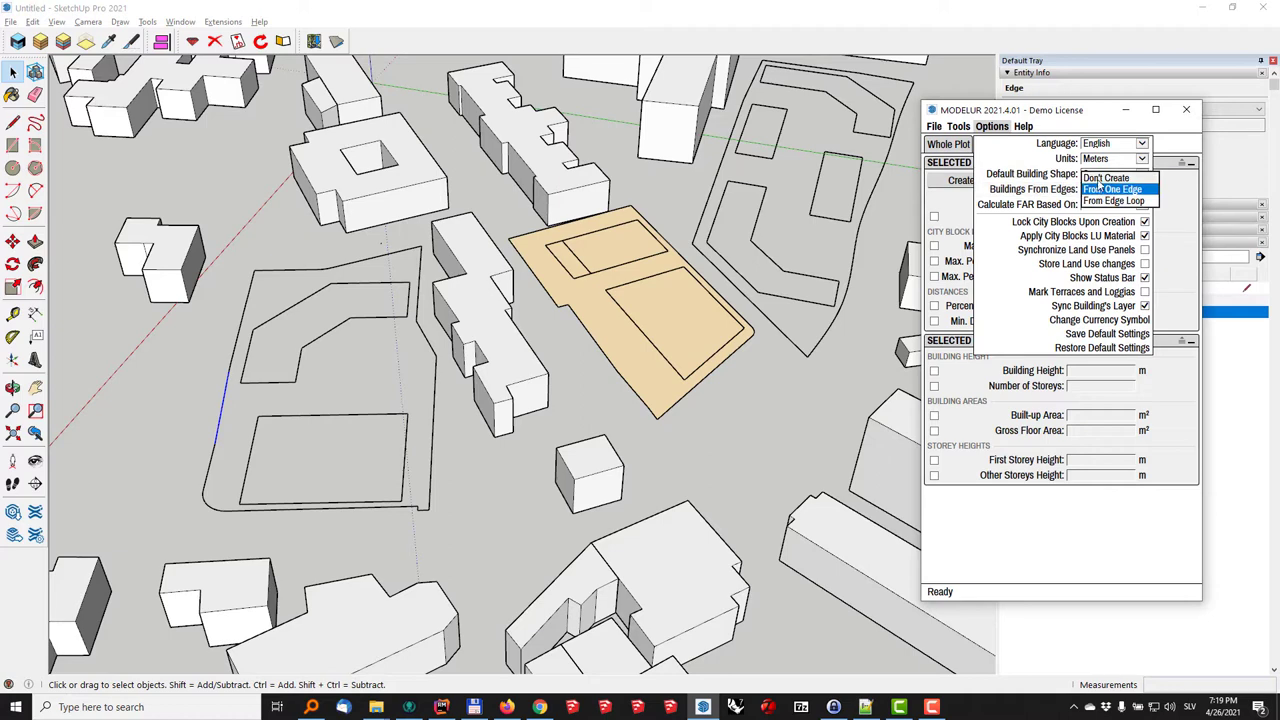
left_click(1105, 178)
- Try to create a city block from the single selected edge of the two-building plot
left_click(980, 178)
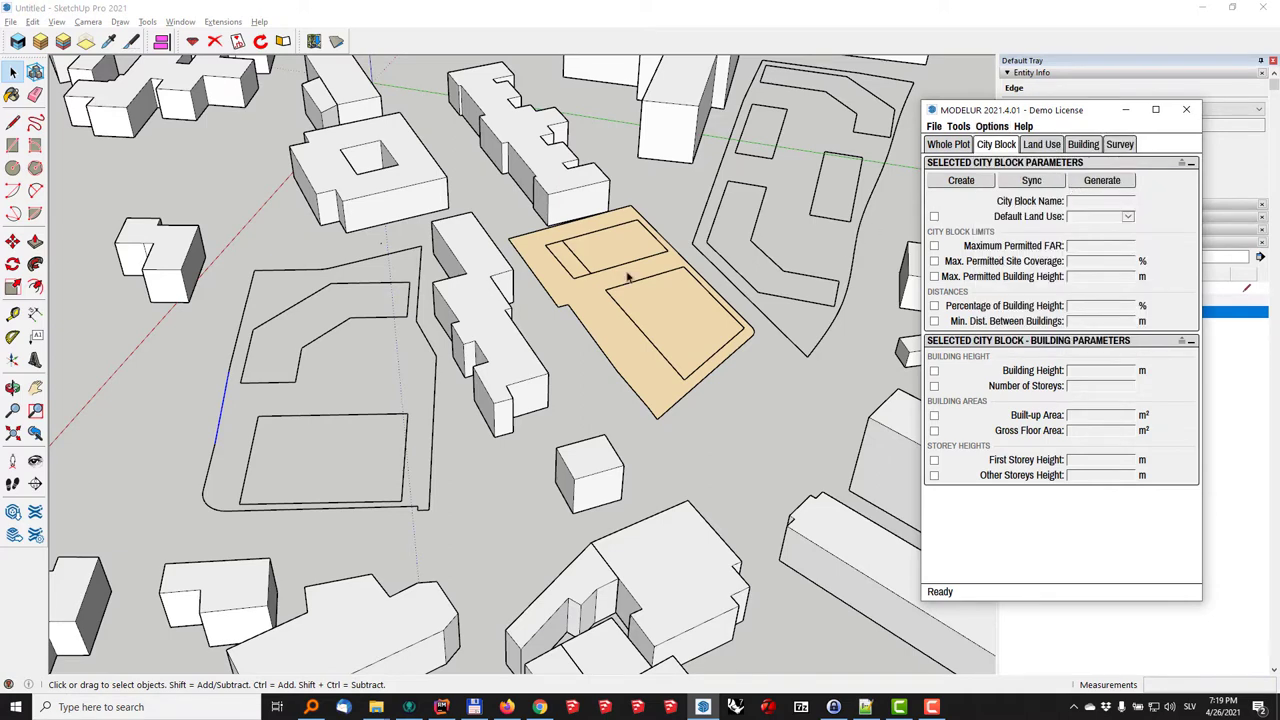
left_click(977, 183)
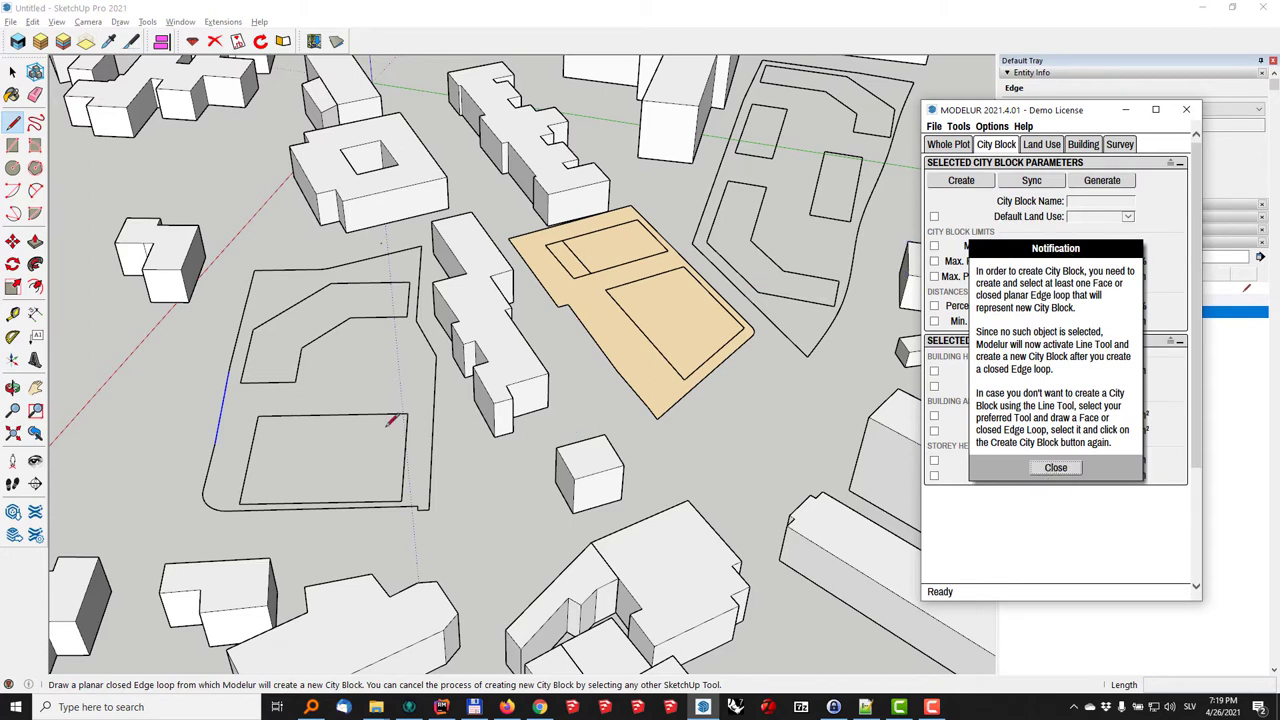
left_click(1052, 468)
- Set Modelur's Buildings From Edges option to From Edge Loop
left_click(994, 127)
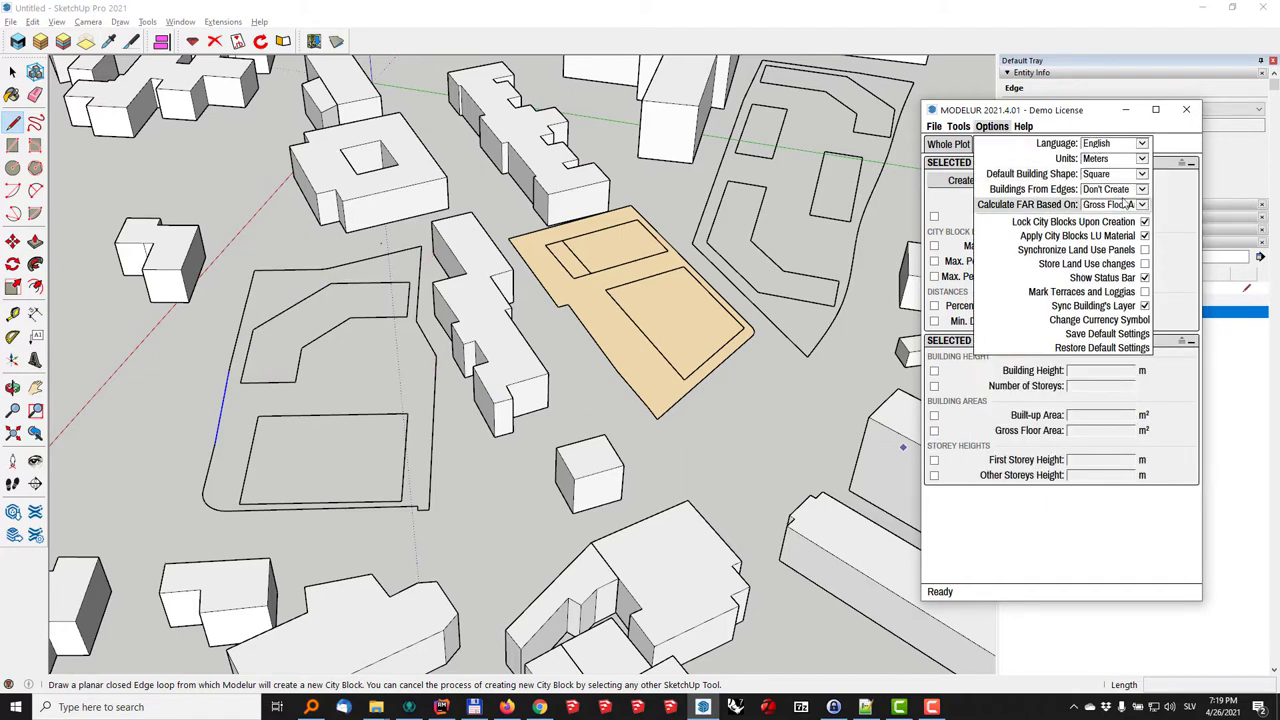
left_click(1118, 190)
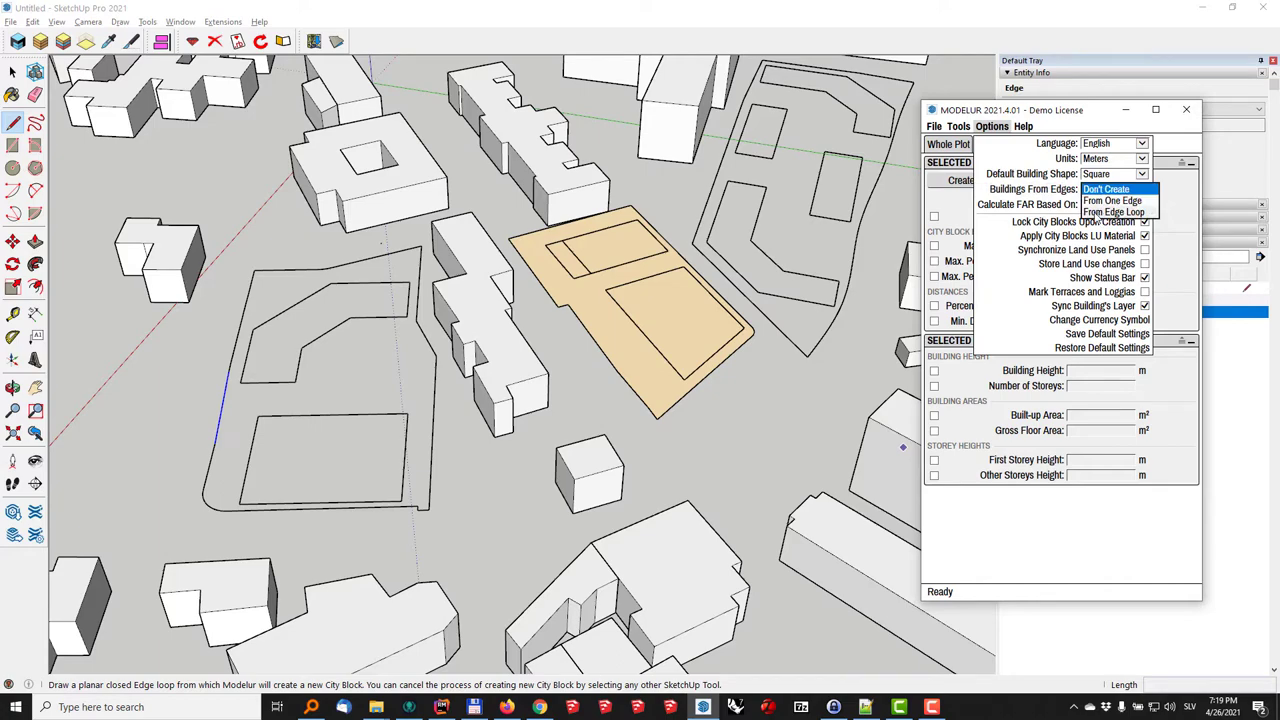
left_click(1112, 212)
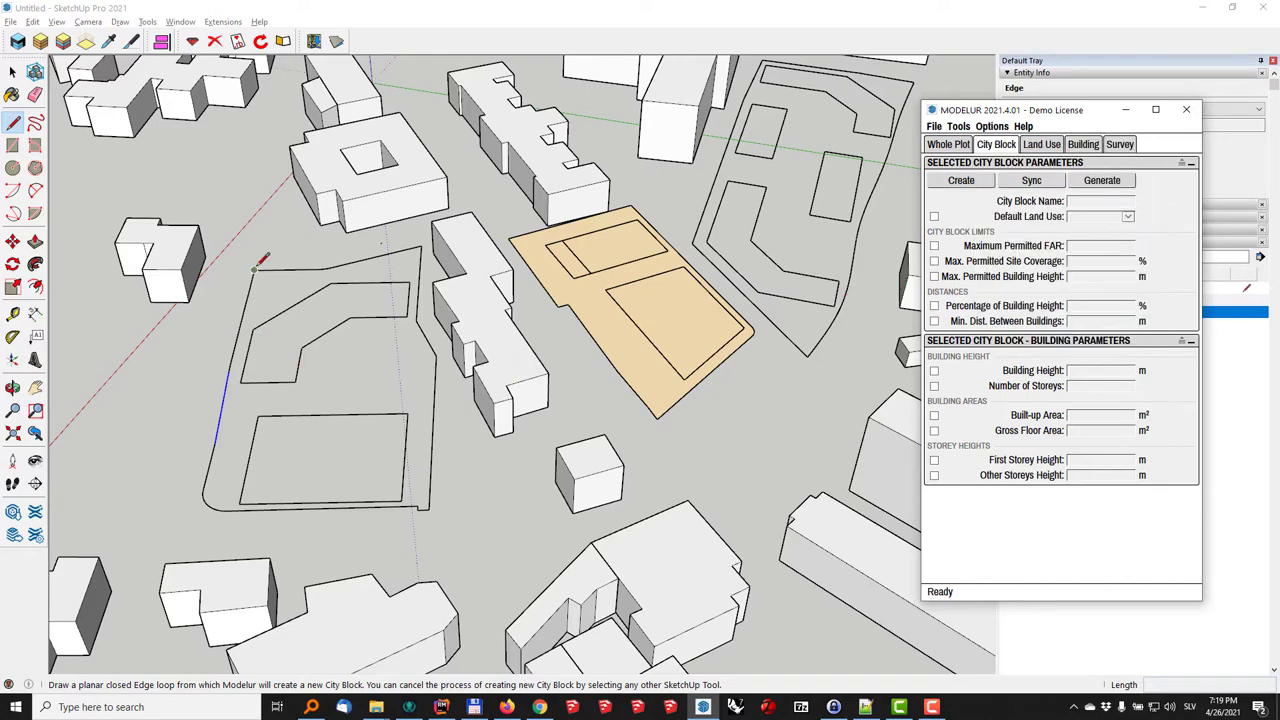
- Retry creating the city block from the same single edge using the From Edge Loop setting
middle_click_drag(424, 427, 566, 402)
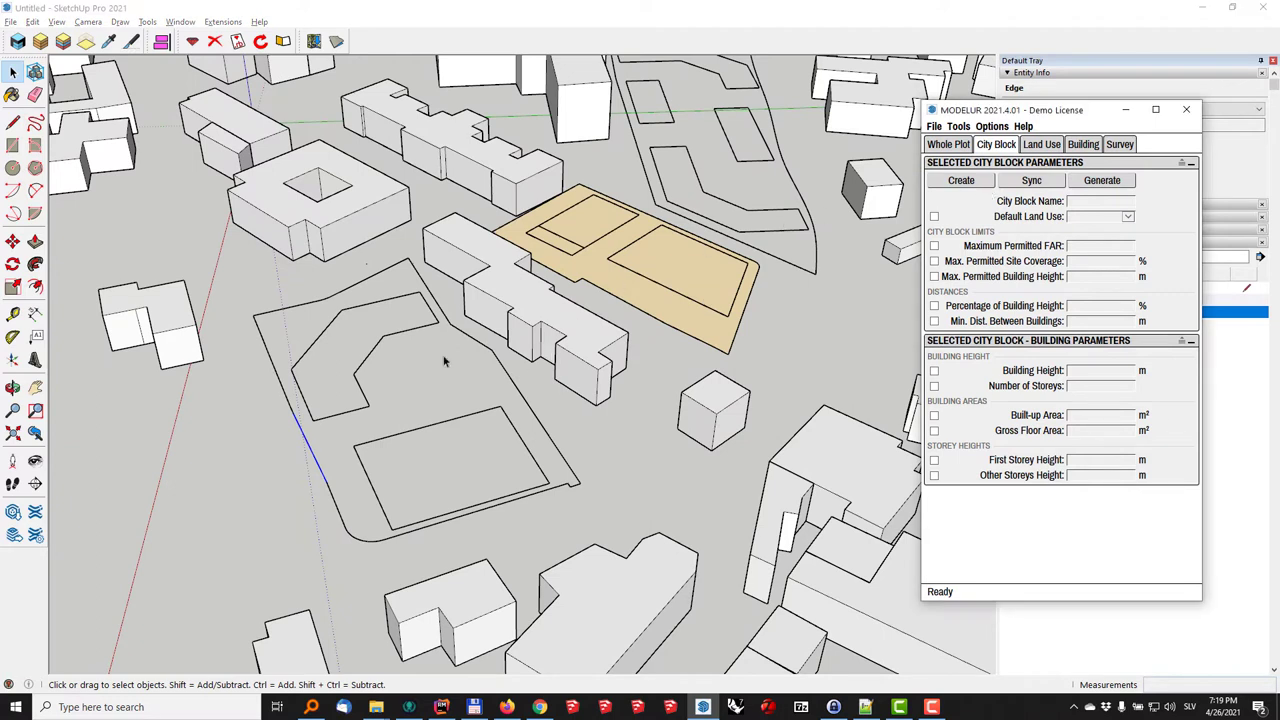
left_click(961, 181)
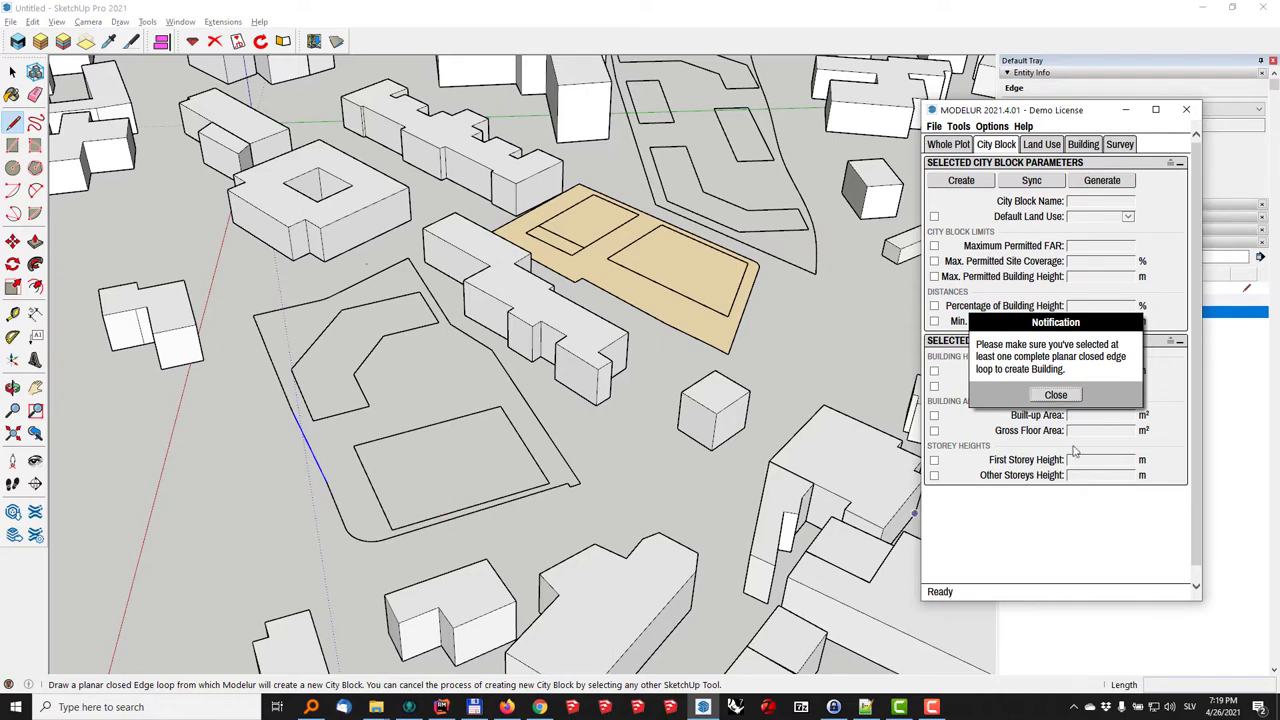
left_click(1056, 395)
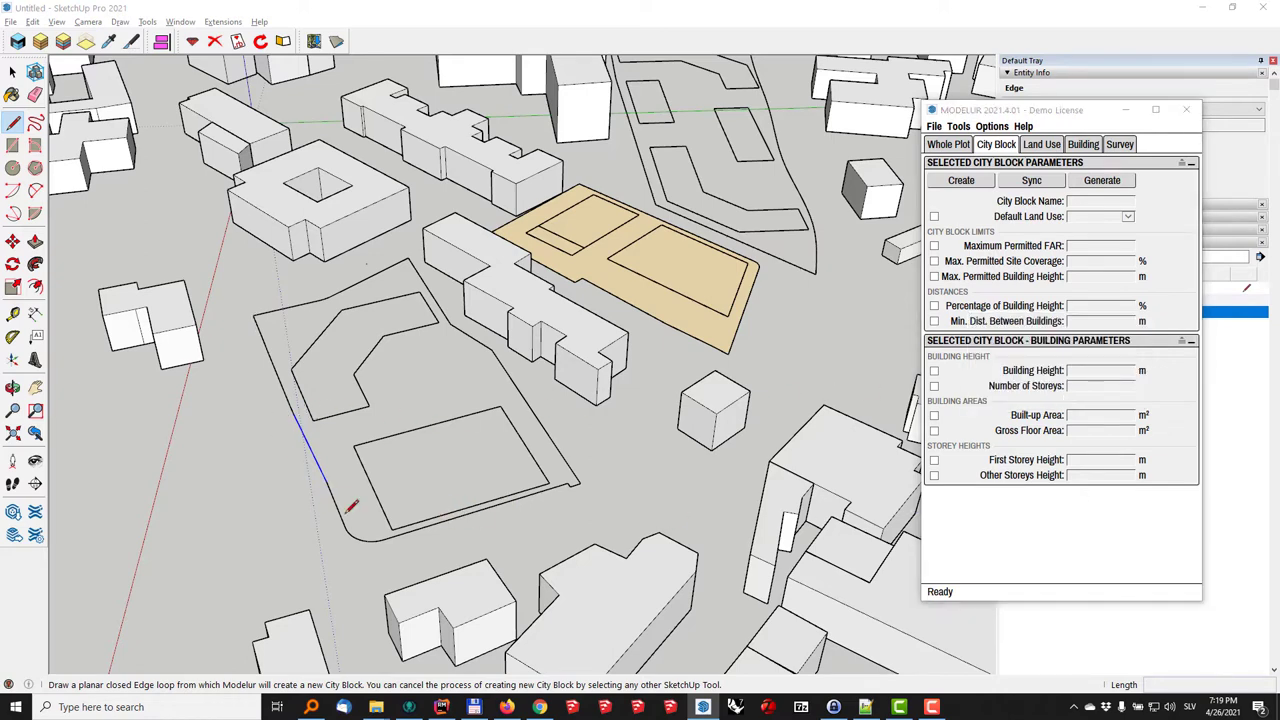
- Select the complete boundary loop of the two-building plot with the angled footprint and create a city block from it
scroll(300, 450, "up", 2)
key("space")
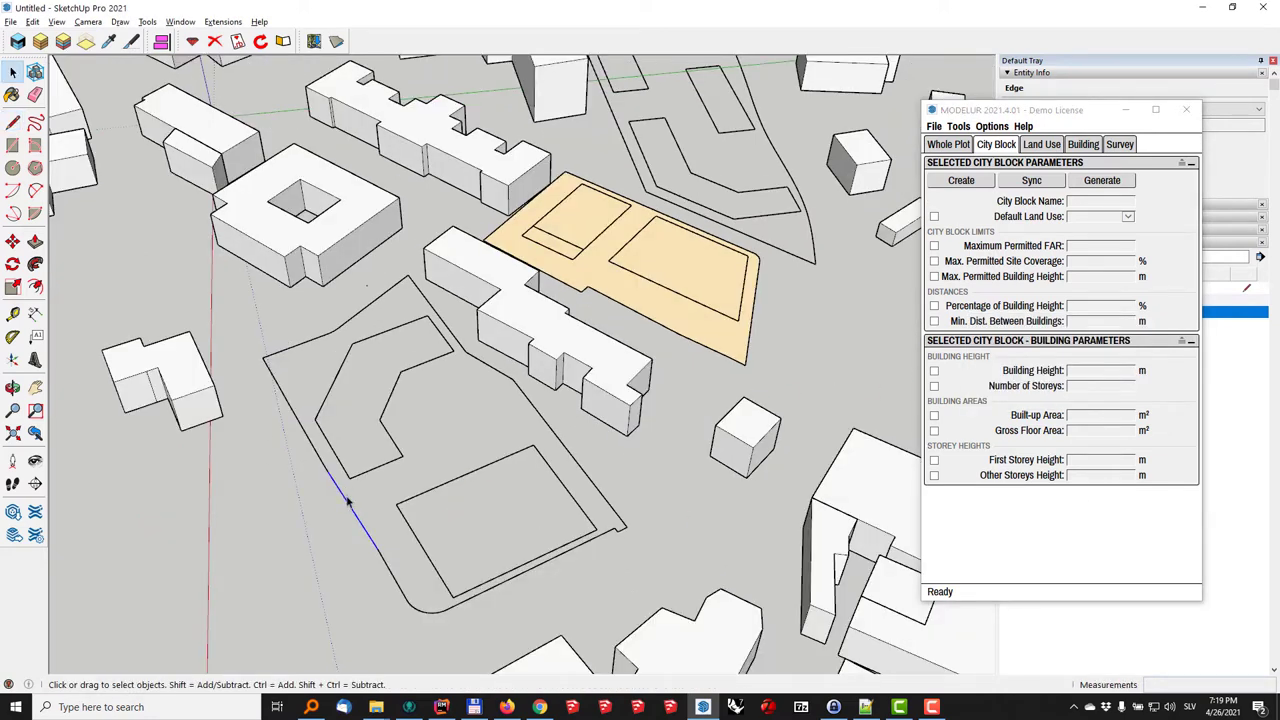
left_click(343, 502)
left_click(943, 281)
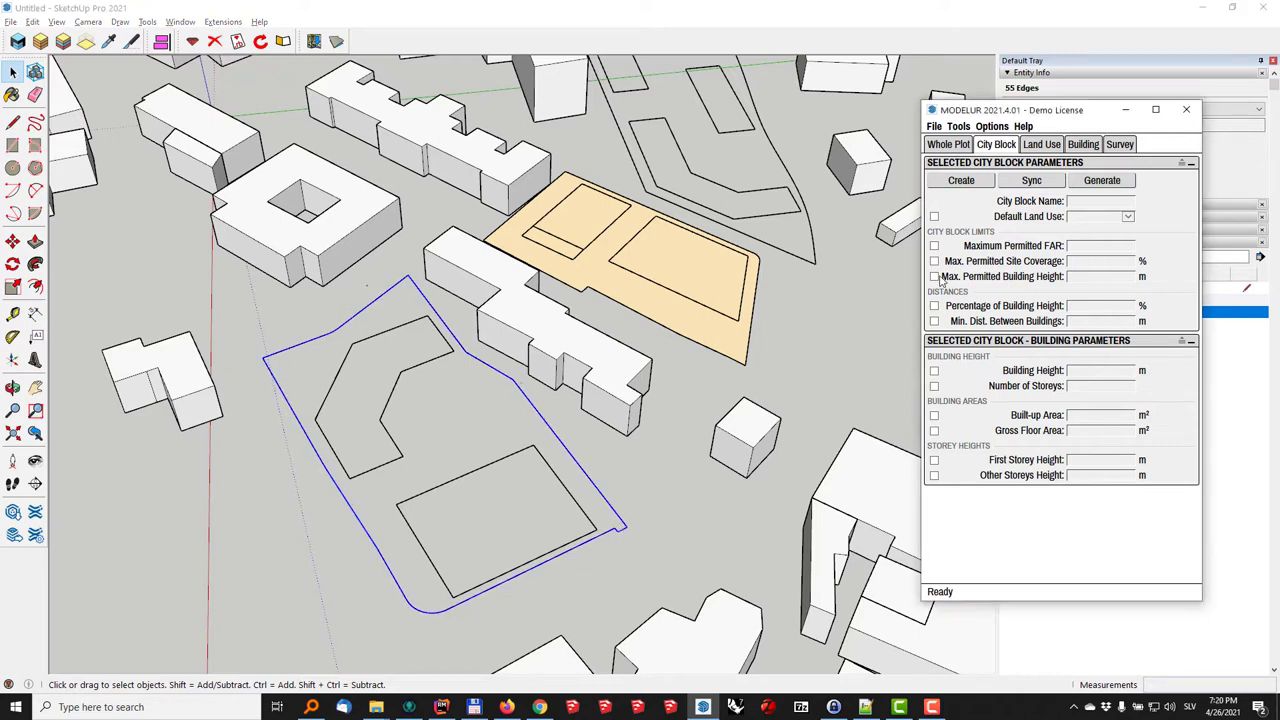
left_click(960, 181)
middle_click_drag(651, 243, 425, 375)
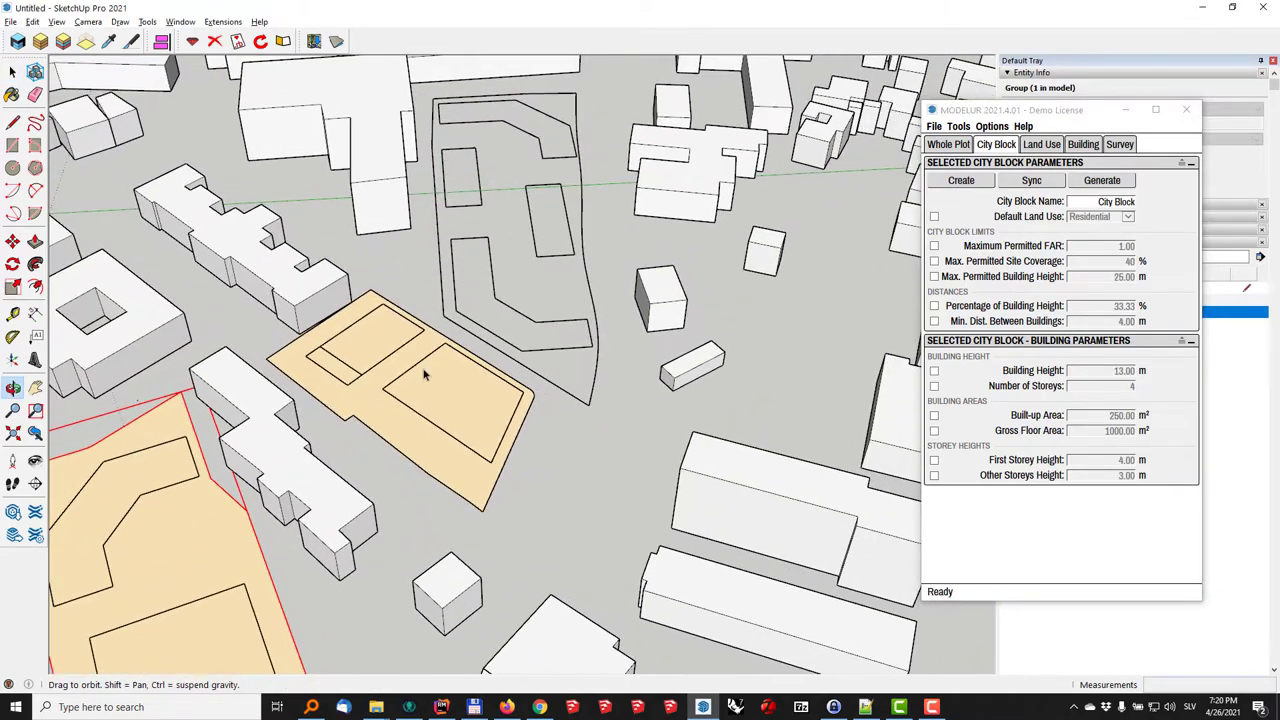
- Select the boundary loop of the four-building plot and create a city block from it
left_click(594, 381)
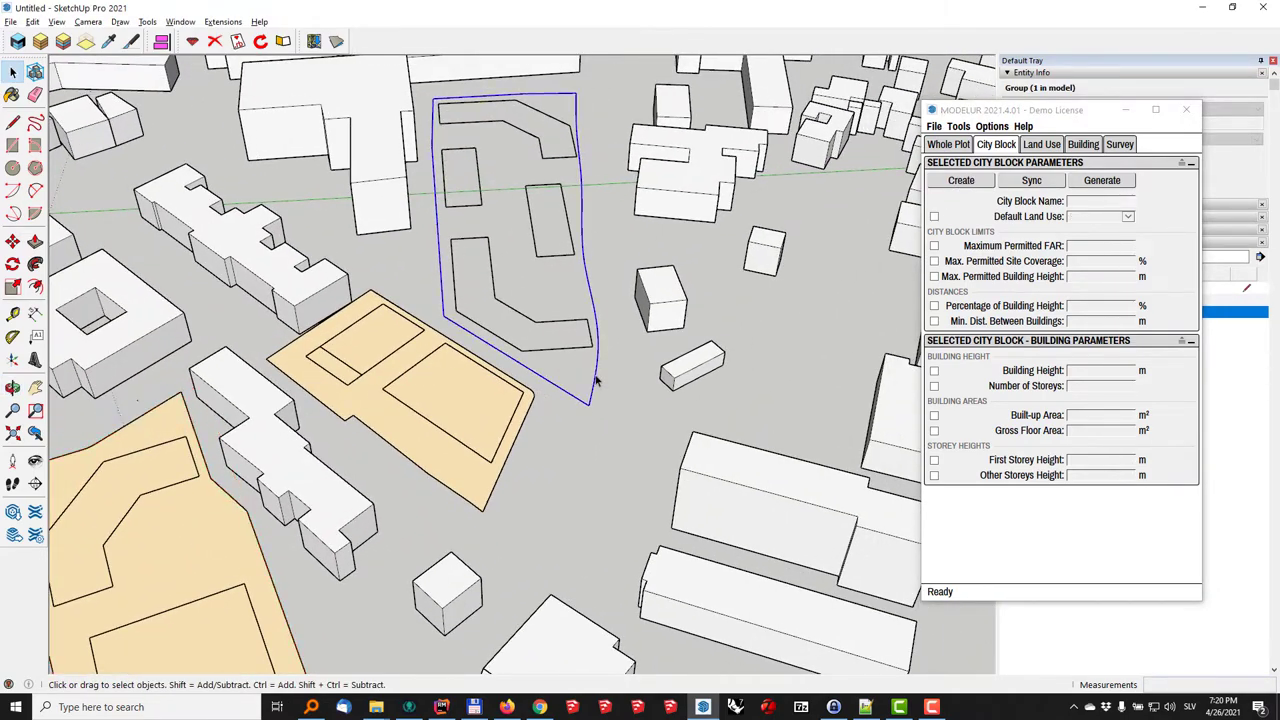
middle_click_drag(586, 357, 975, 190)
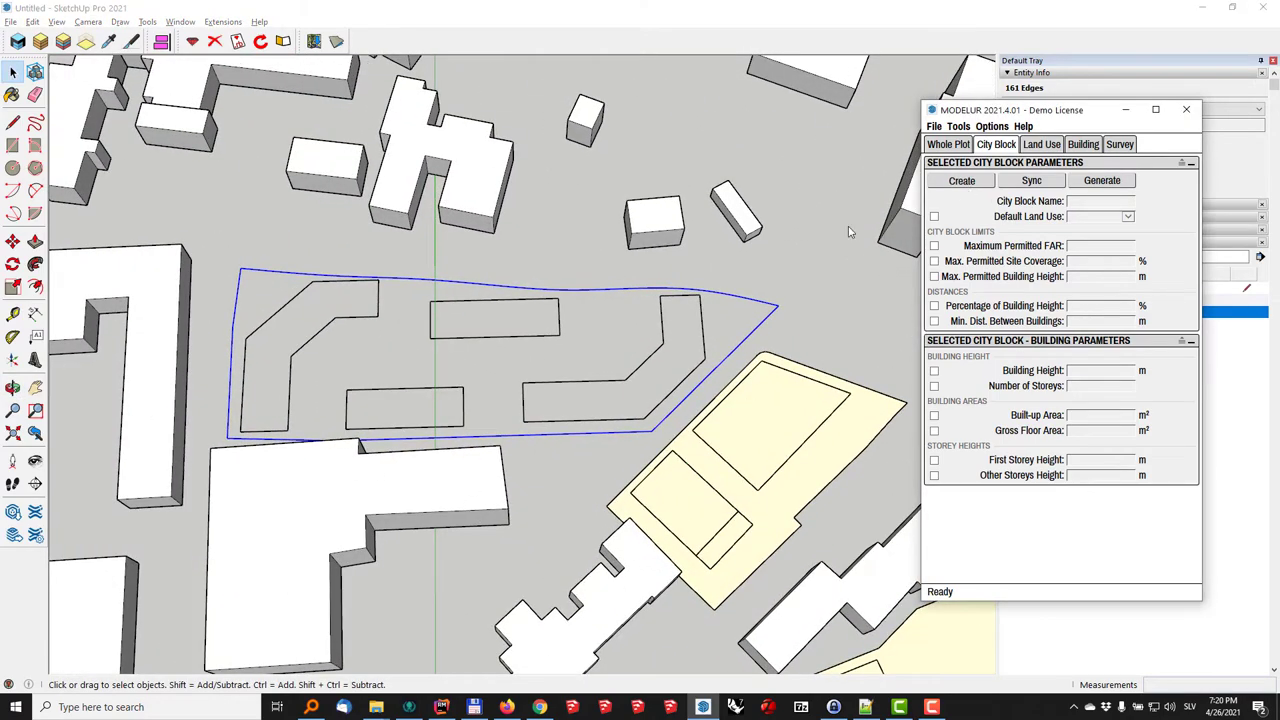
left_click(961, 181)
- Select all three city blocks and set their maximum permitted FAR to 2.00 and maximum permitted site coverage to 50 %
middle_click_drag(697, 423, 660, 375)
left_click(601, 355, "ctrl")
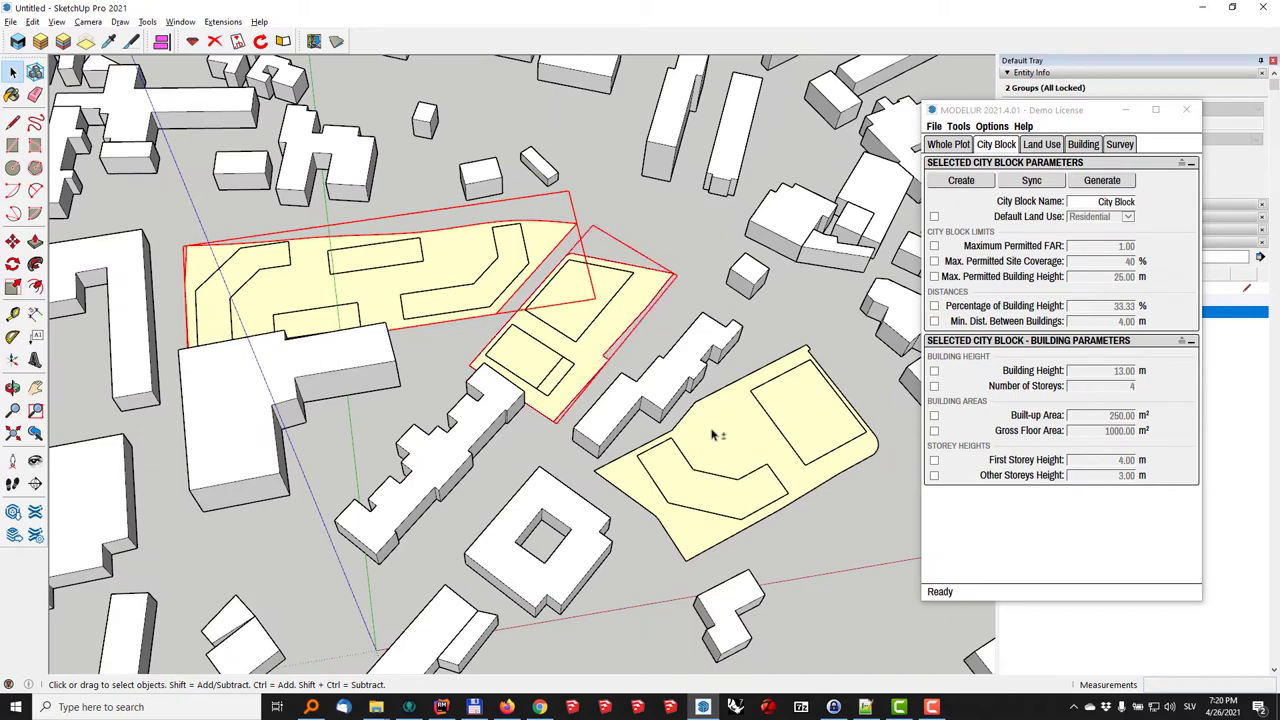
left_click(714, 428, "ctrl")
middle_click_drag(661, 483, 268, 280)
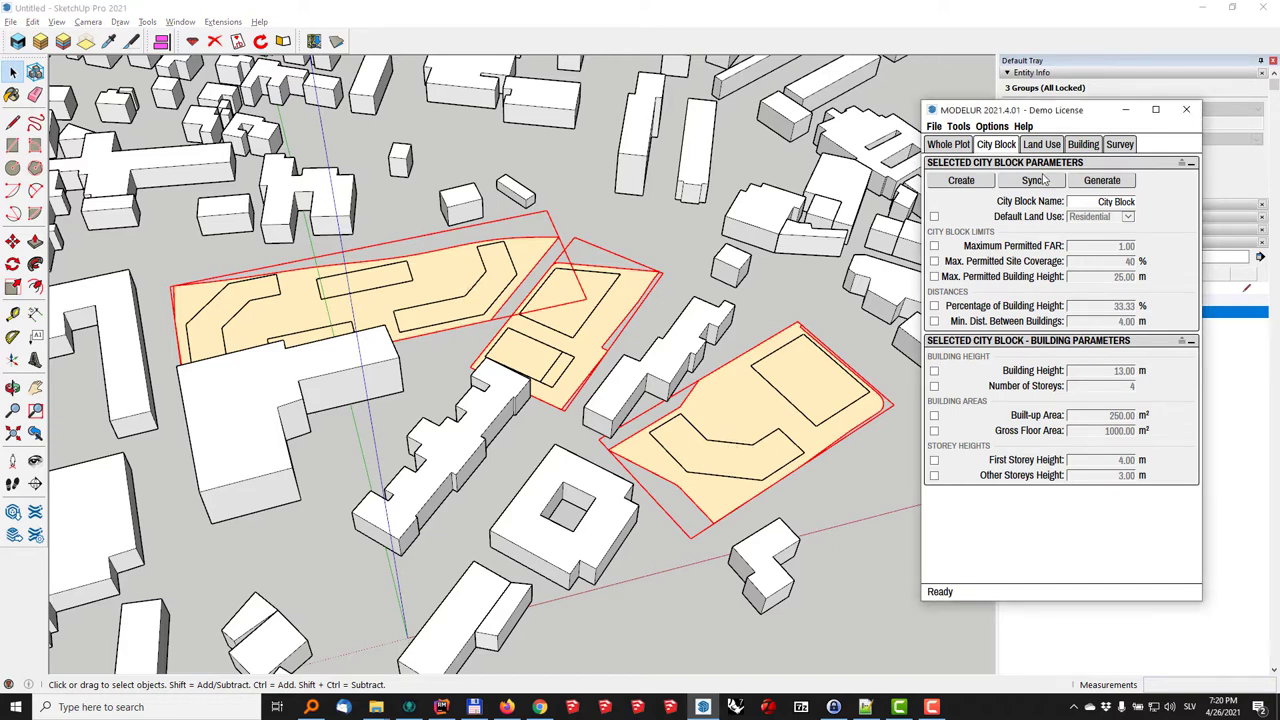
left_click(934, 246)
double_click(1116, 246)
type("2")
key("Return")
left_click(934, 261)
double_click(1118, 261)
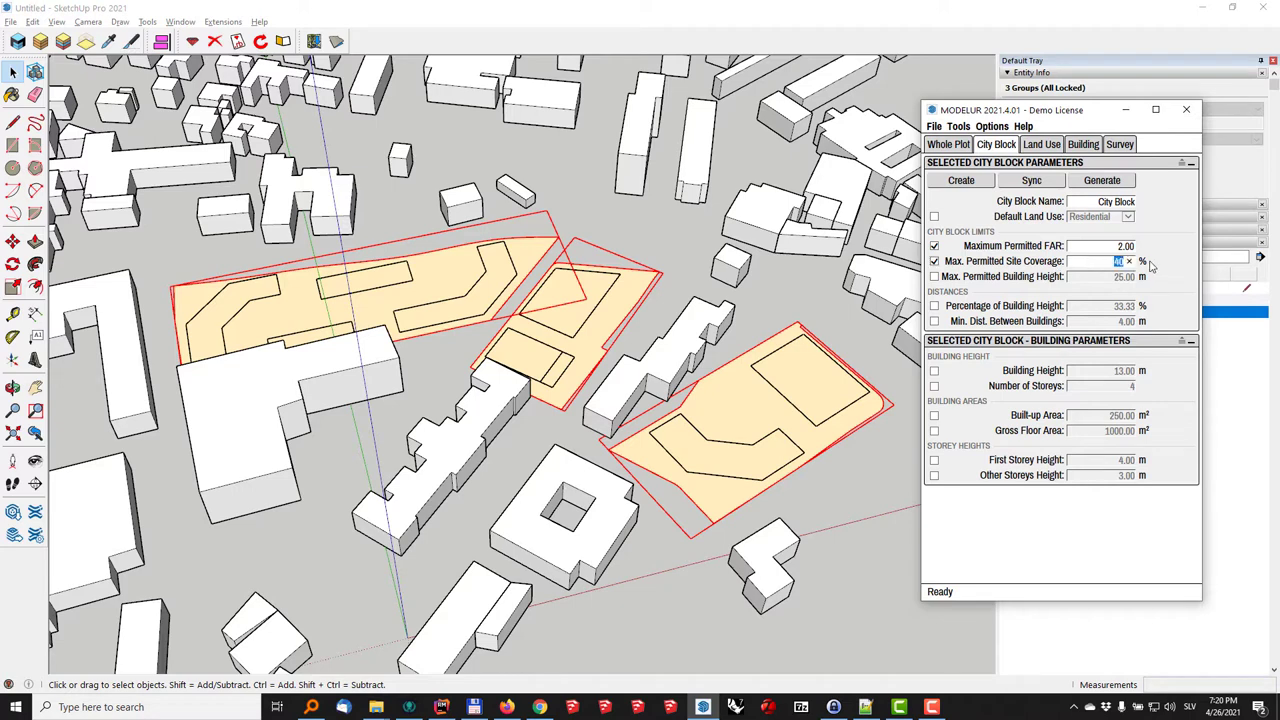
key("Return")
- Set the default land use of the three selected city blocks to Service
left_click(934, 216)
left_click(1098, 218)
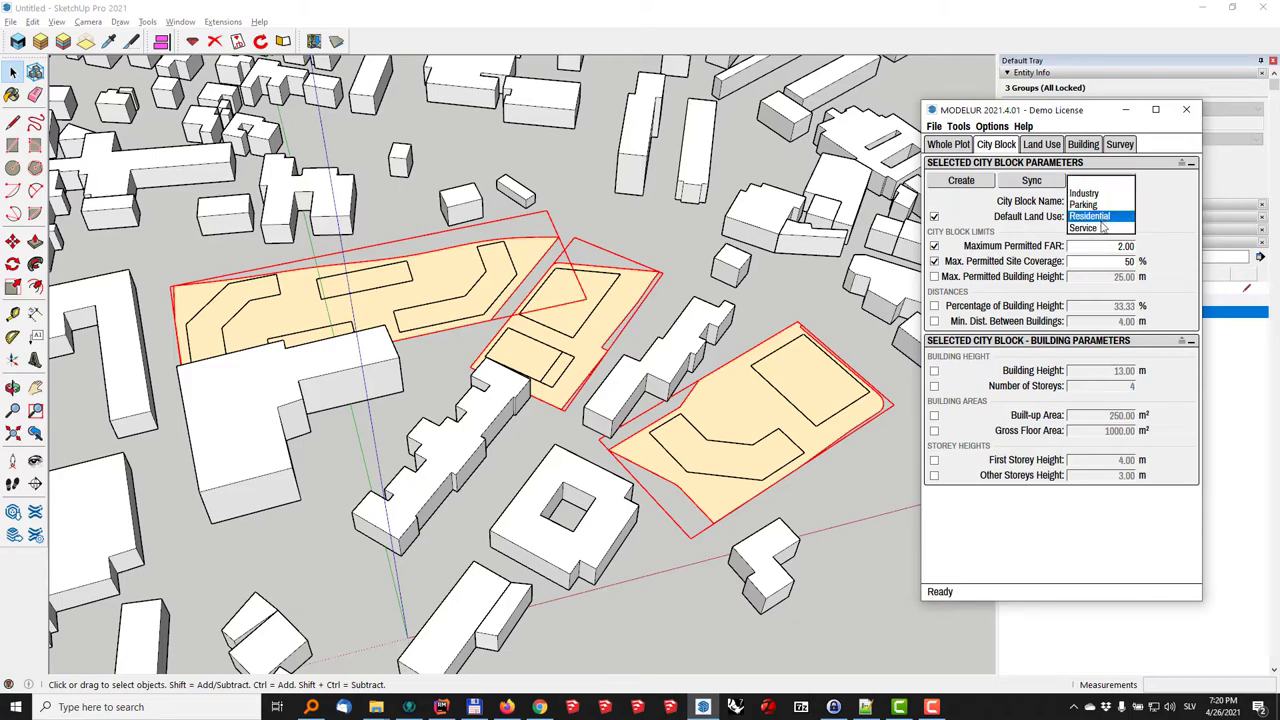
left_click(1090, 228)
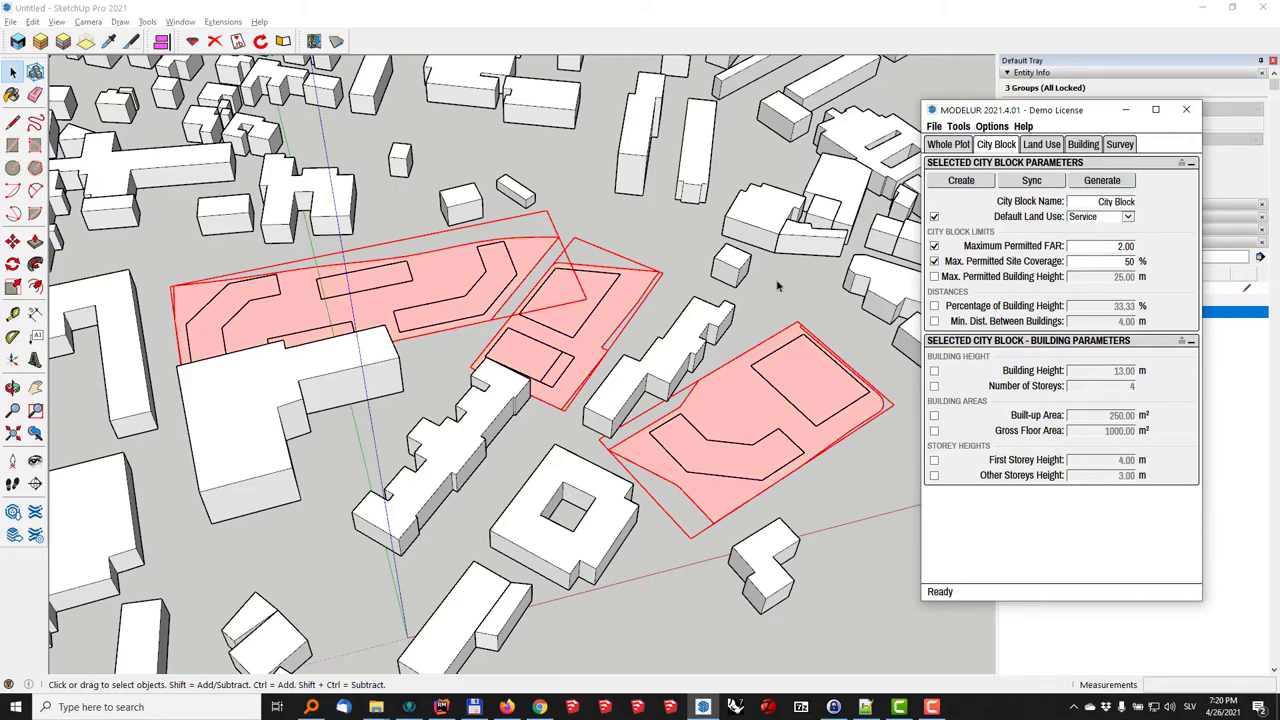
- Select at least one edge of every building footprint across the three city blocks
middle_click_drag(750, 490, 417, 294)
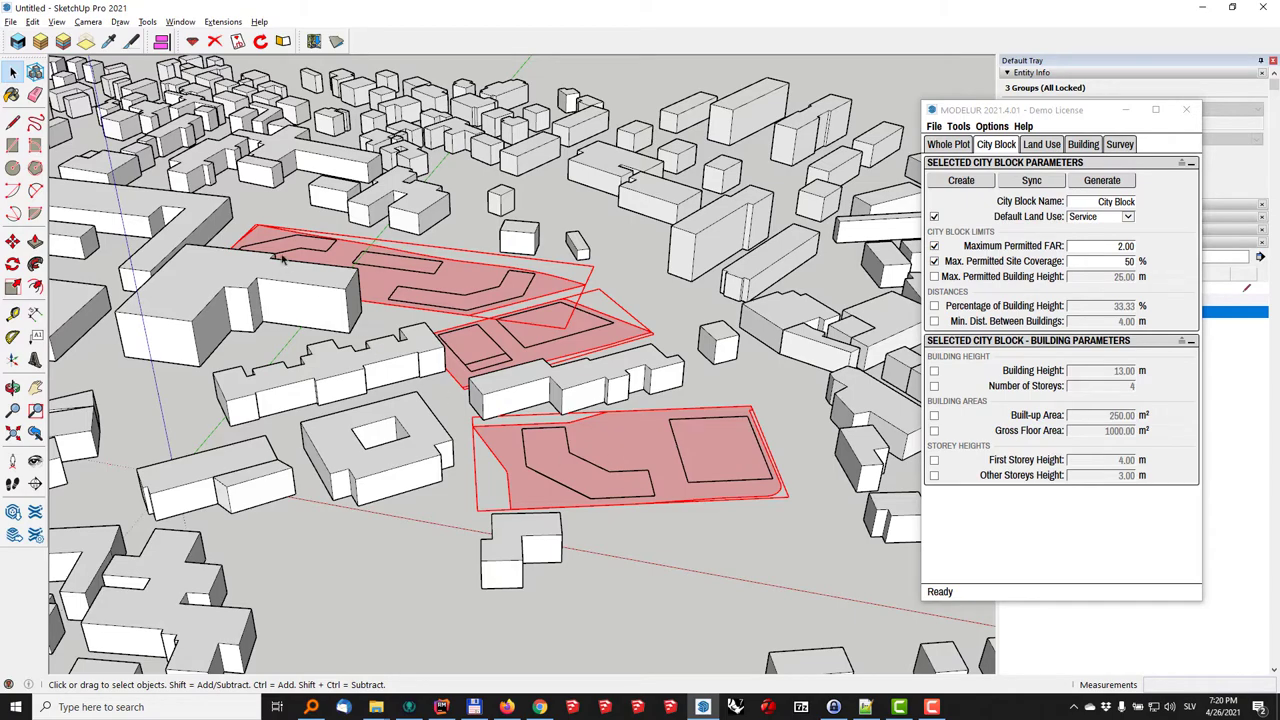
mouse_move(482, 482)
middle_mouse_down()
mouse_move(477, 457)
mouse_move(551, 531)
mouse_move(700, 543)
mouse_move(632, 518)
mouse_move(640, 560)
mouse_move(487, 479)
middle_mouse_up()
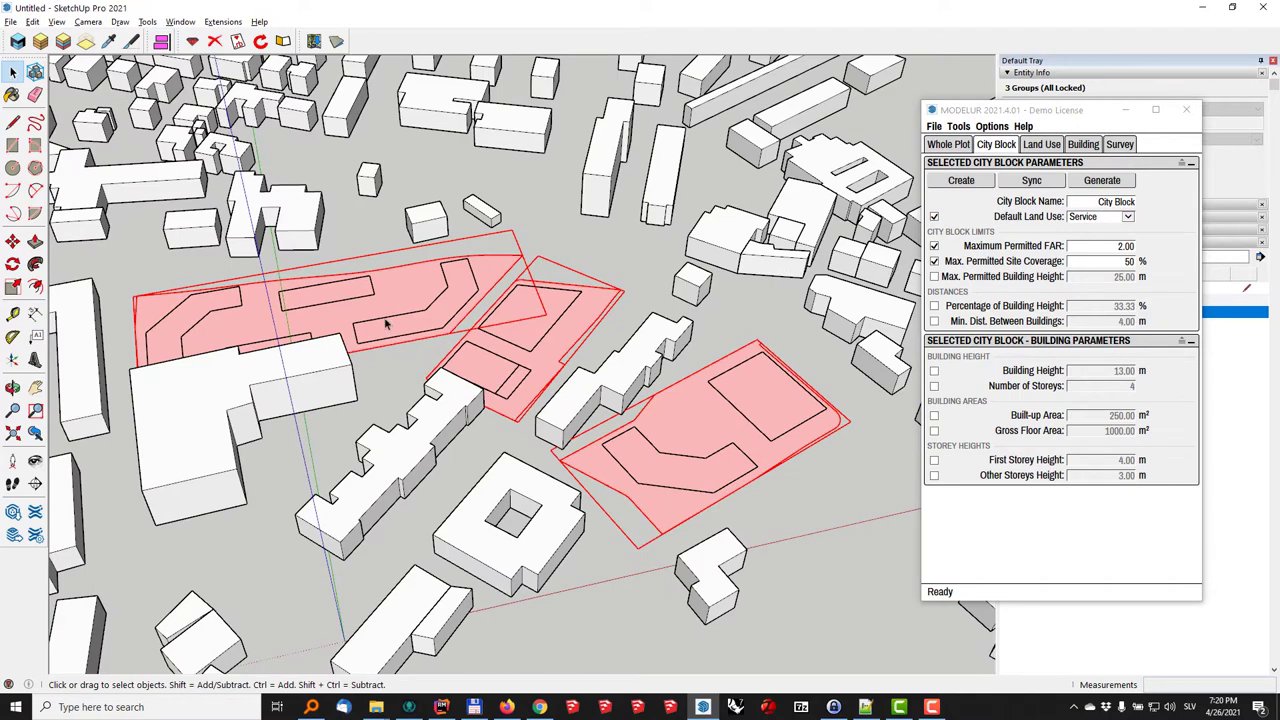
middle_click_drag(632, 404, 500, 390)
middle_click_drag(424, 380, 470, 400)
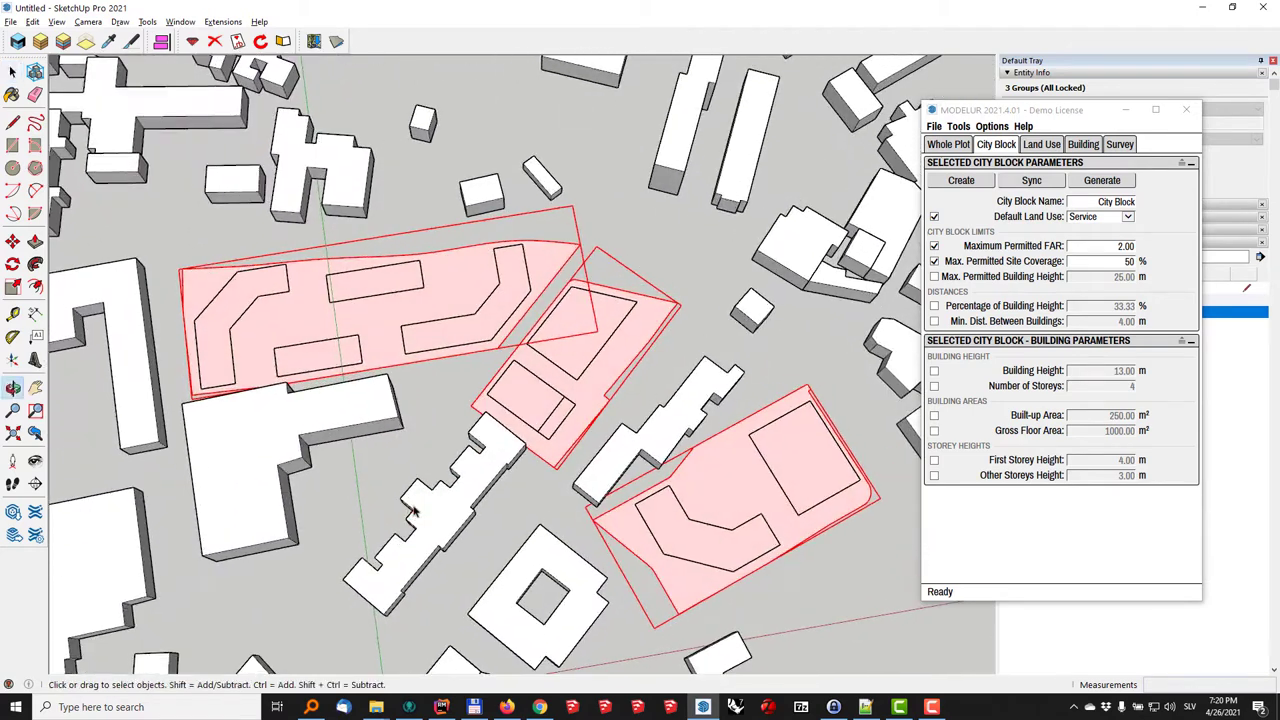
left_click_drag(240, 271, 441, 340)
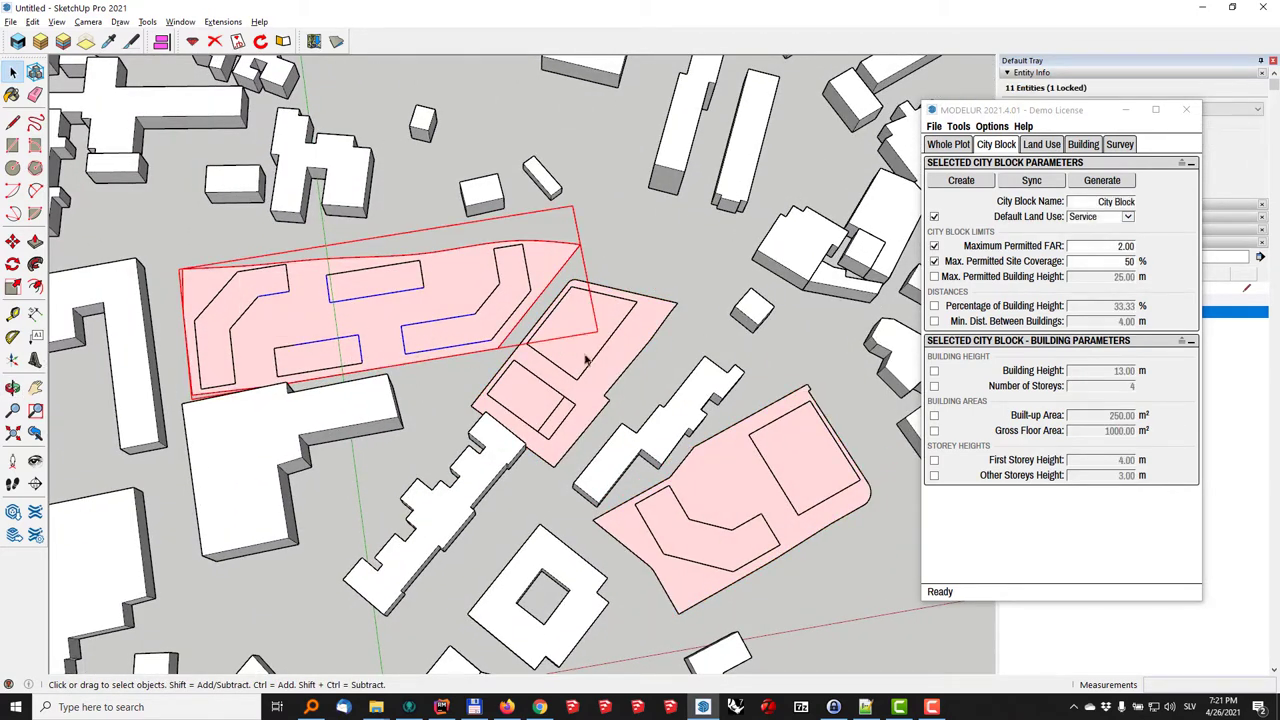
left_click(557, 418, "shift")
left_click(730, 538, "shift")
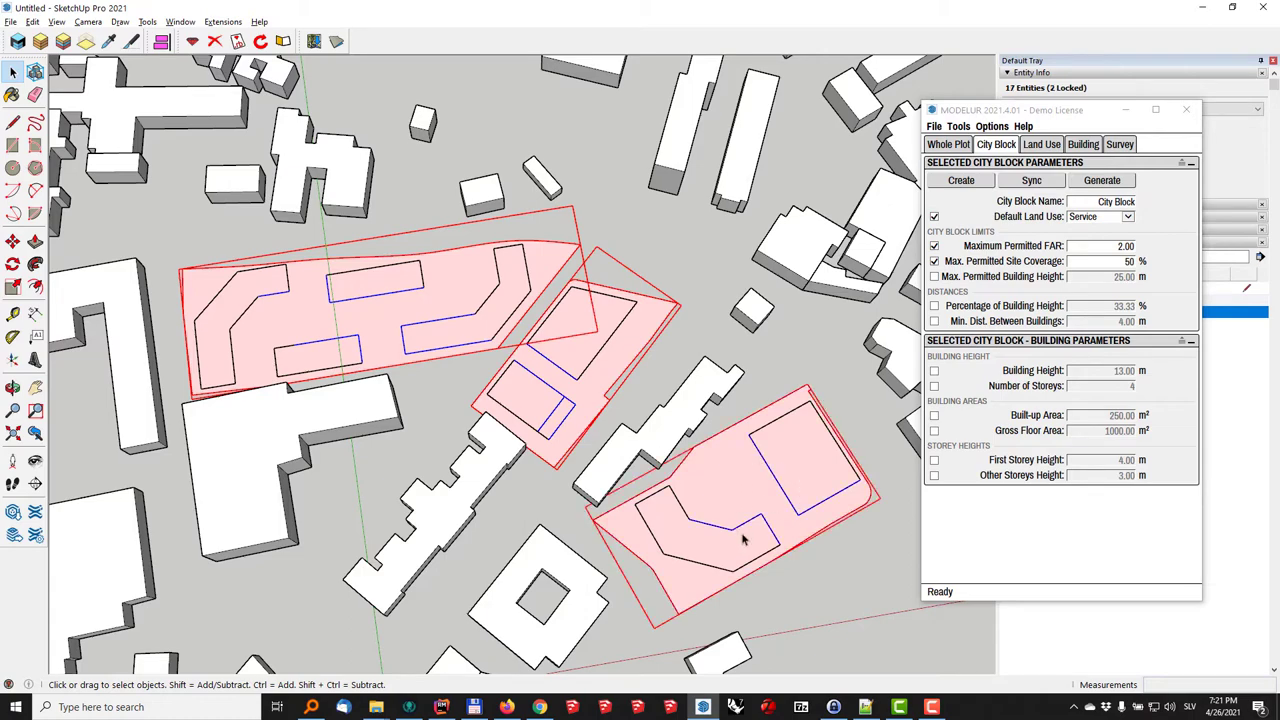
middle_click_drag(808, 532, 572, 410)
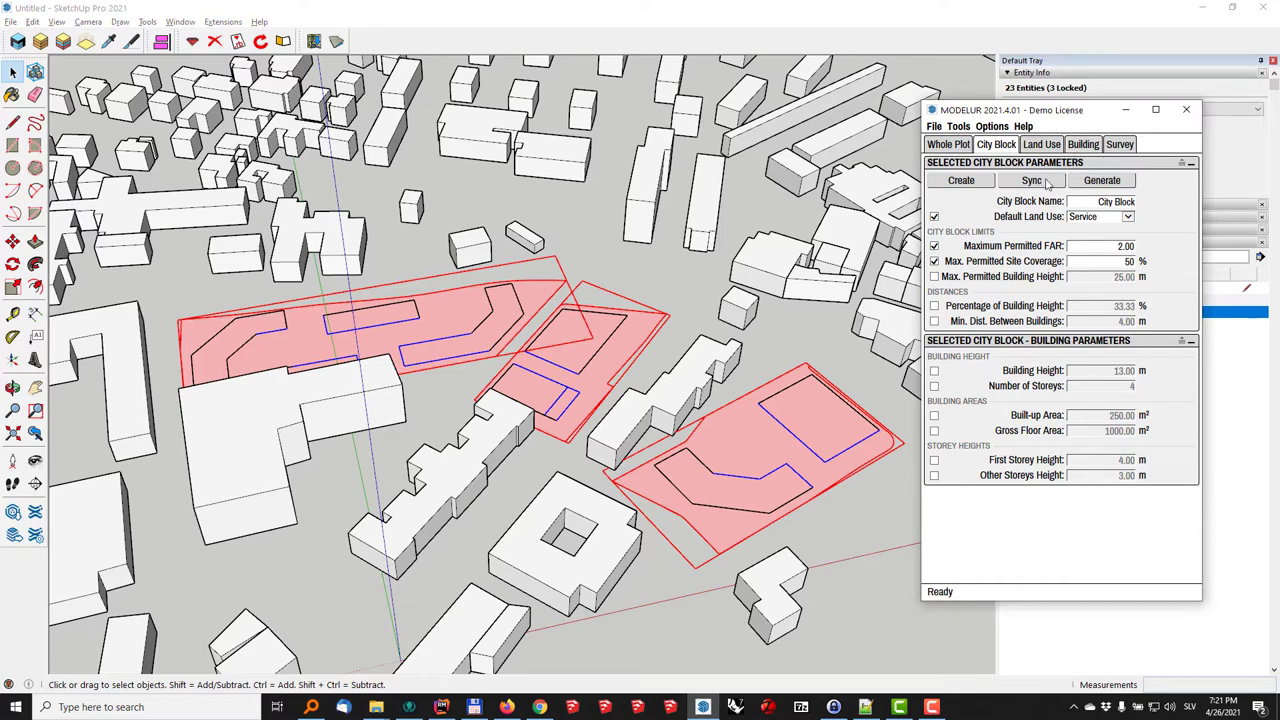
- Try to create buildings from the partially selected footprint edges using the From Edge Loop setting
left_click(1088, 146)
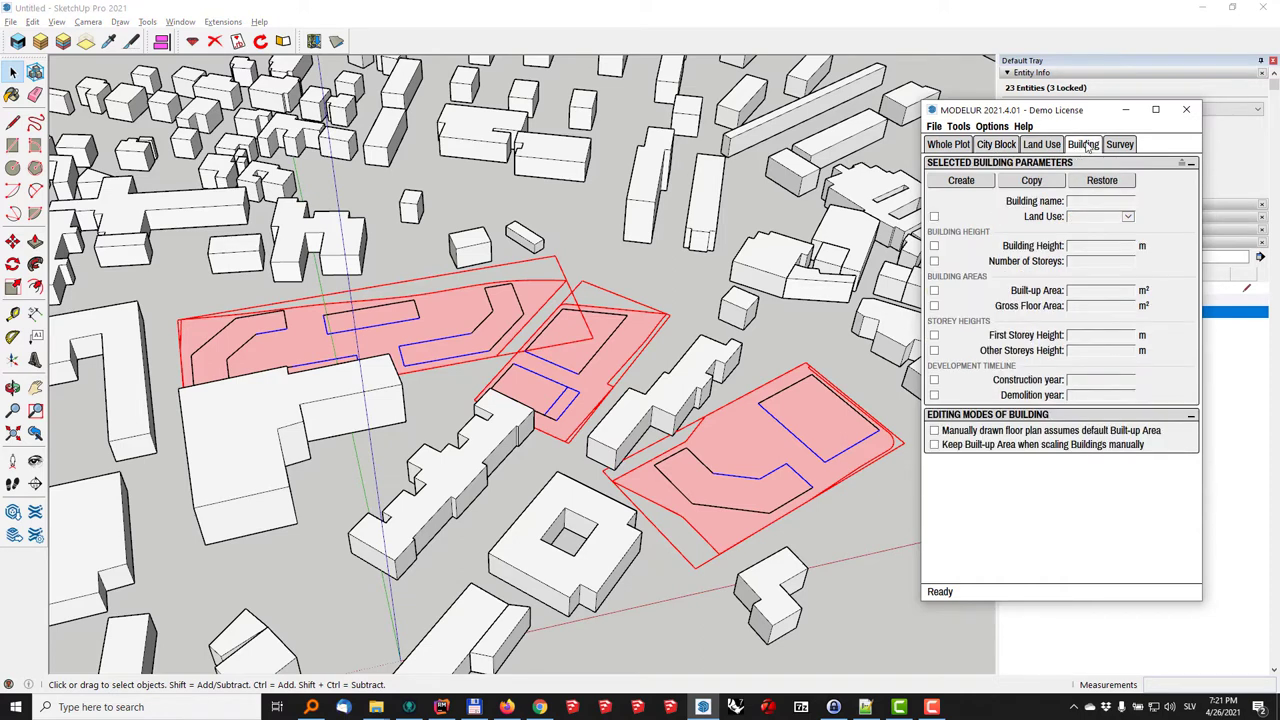
left_click(966, 184)
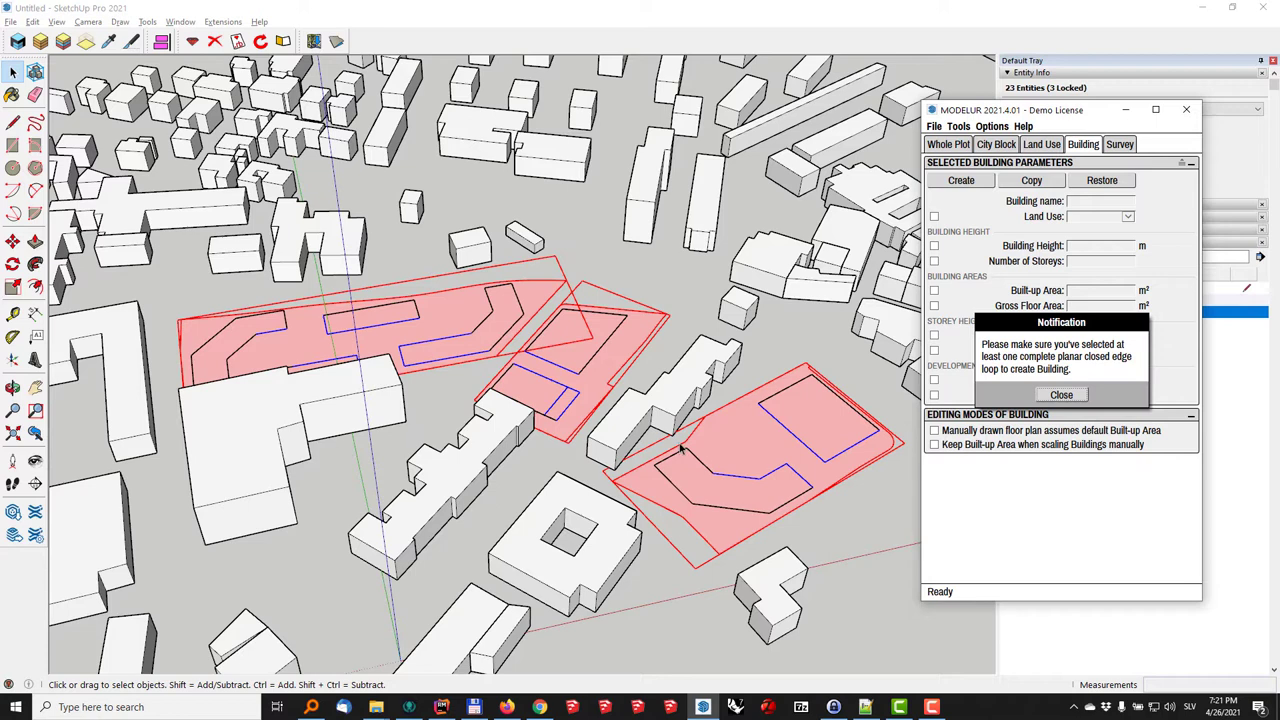
left_click(1058, 396)
- Set Buildings From Edges to From One Edge and create buildings from the selected footprint edges
left_click(992, 126)
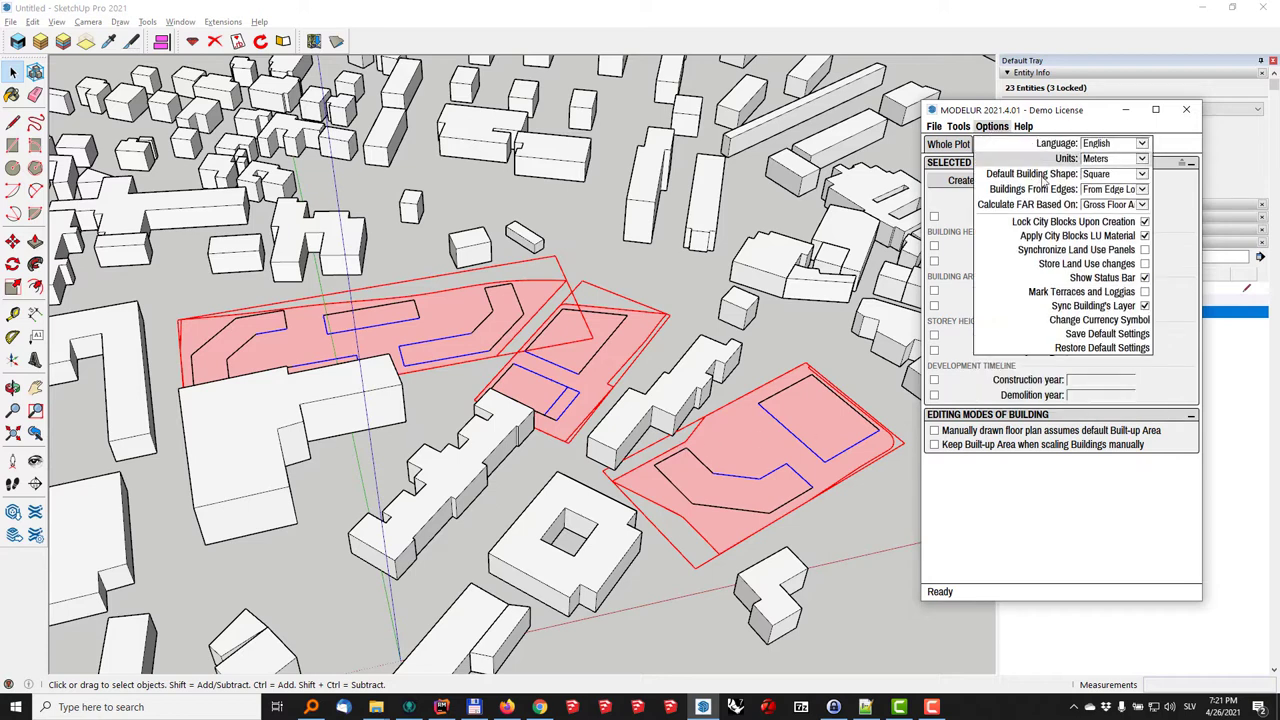
left_click(1112, 189)
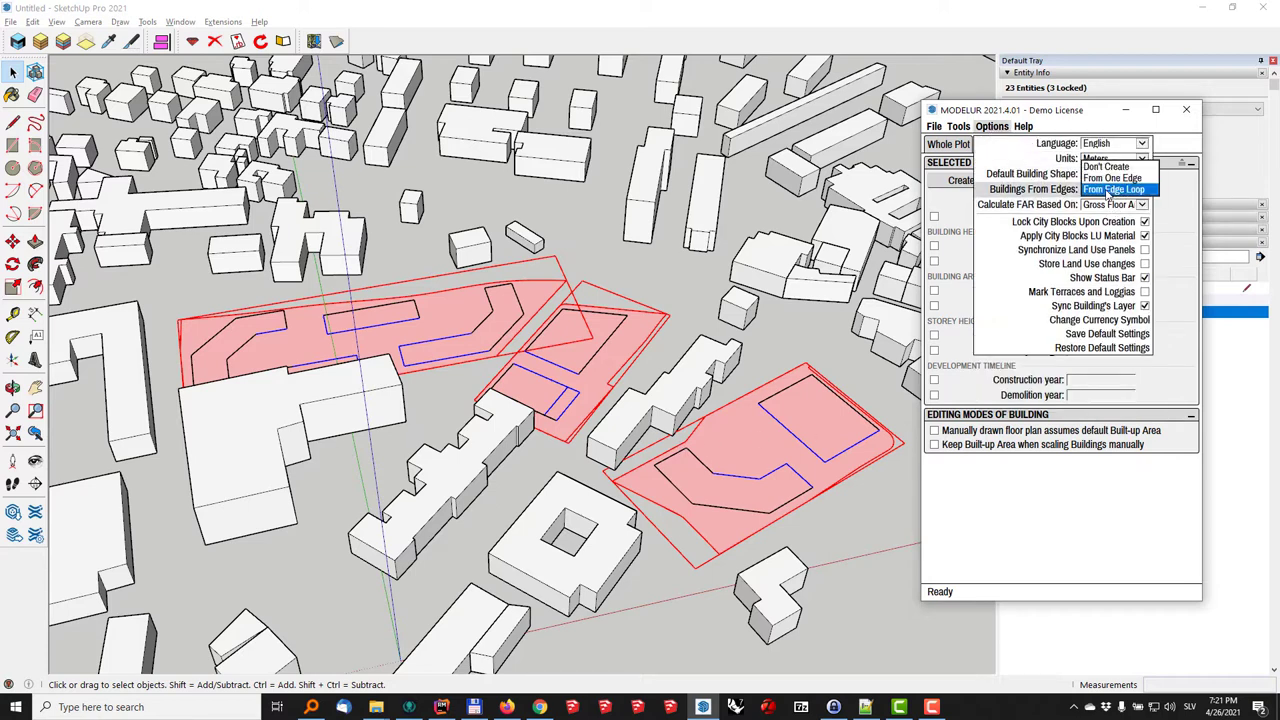
left_click(1108, 179)
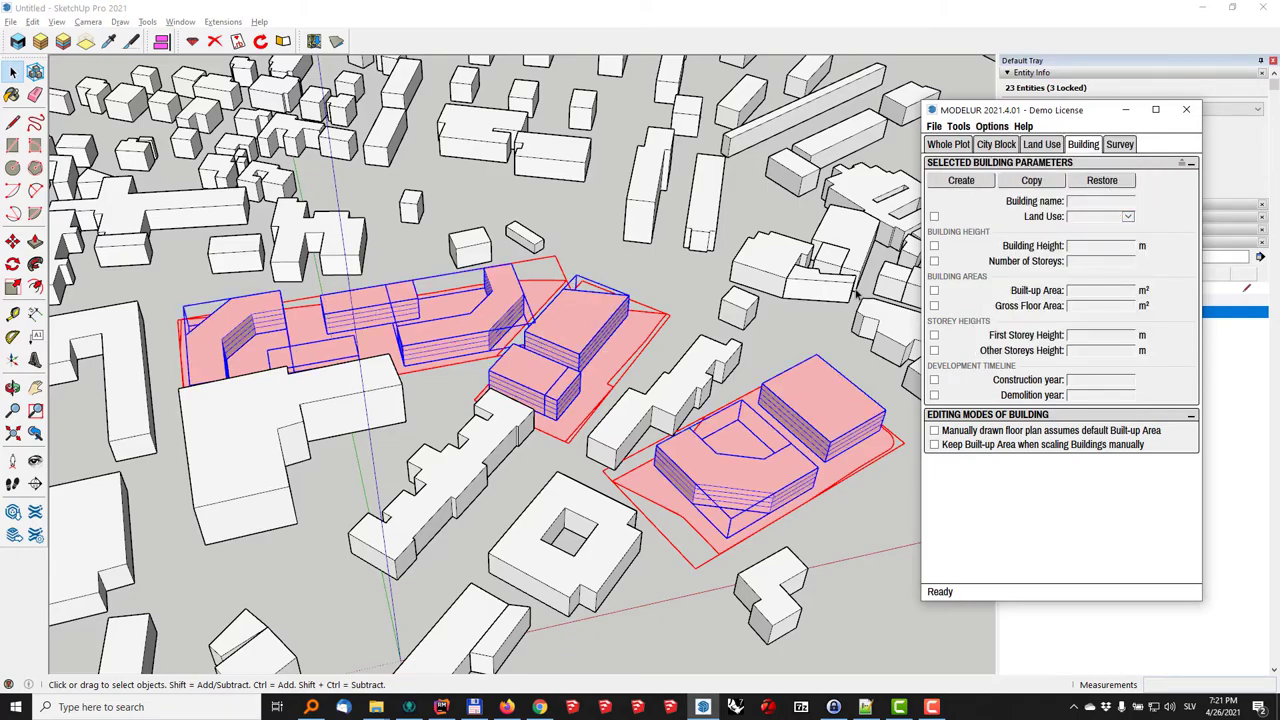
middle_click_drag(856, 295, 702, 381)
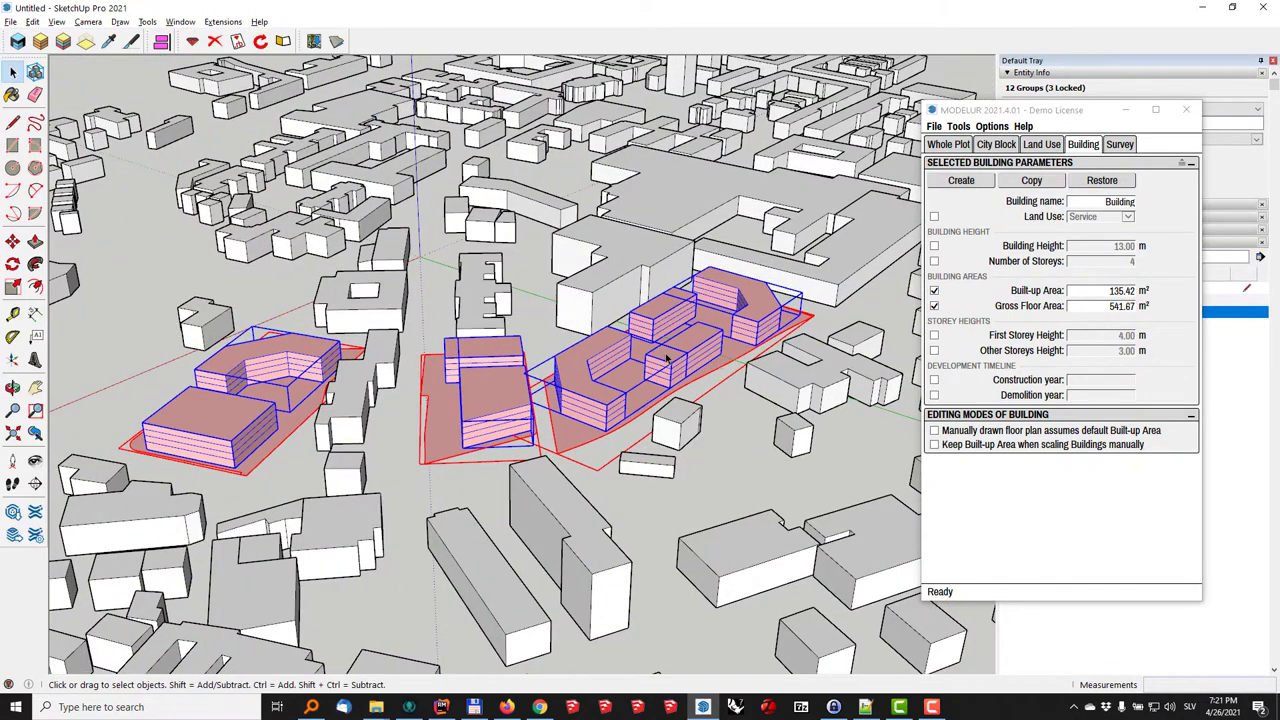
- Select an angled building on the four-building block and show the Full City Block Survey on screen
left_click(596, 377)
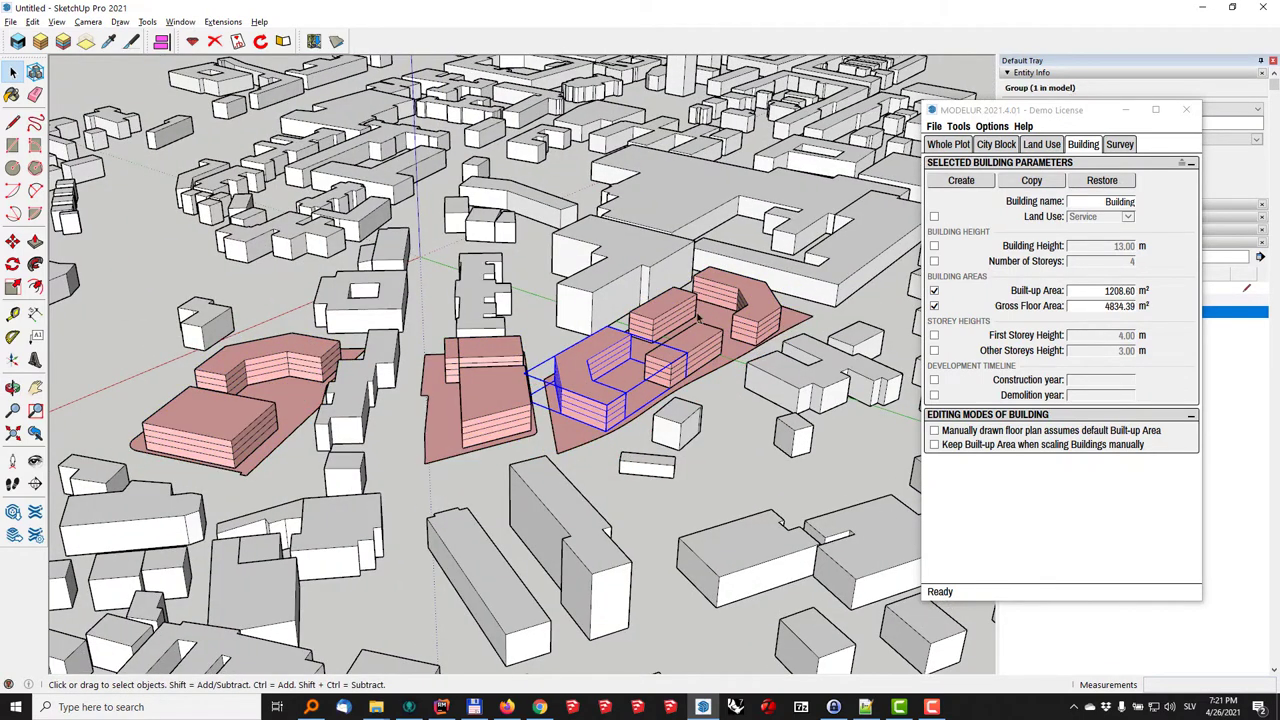
middle_click_drag(498, 362, 443, 462)
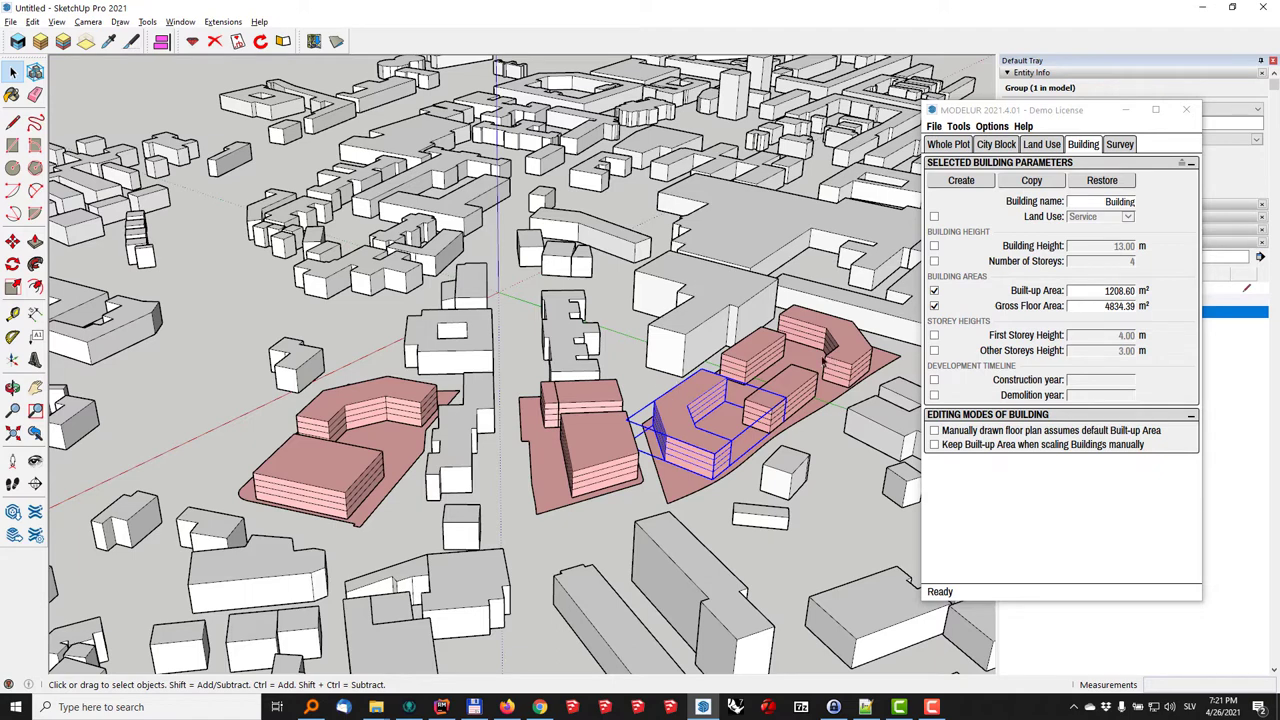
left_click(966, 262)
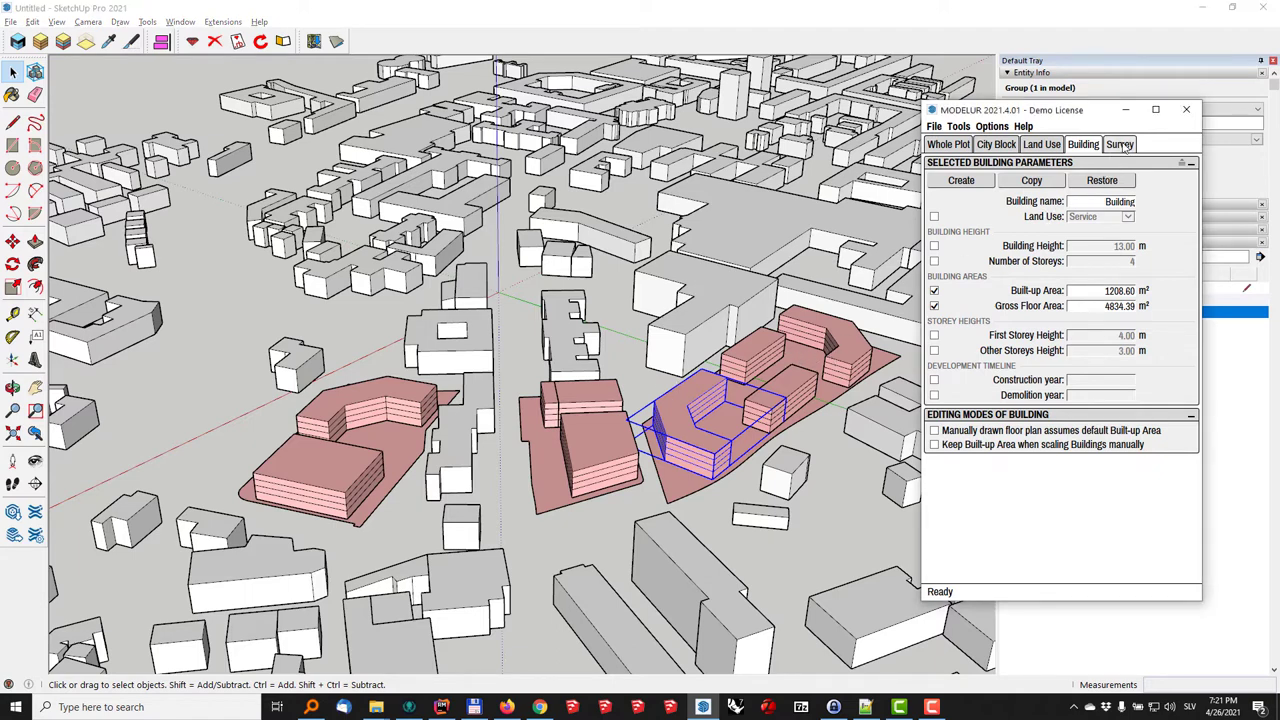
left_click(1121, 145)
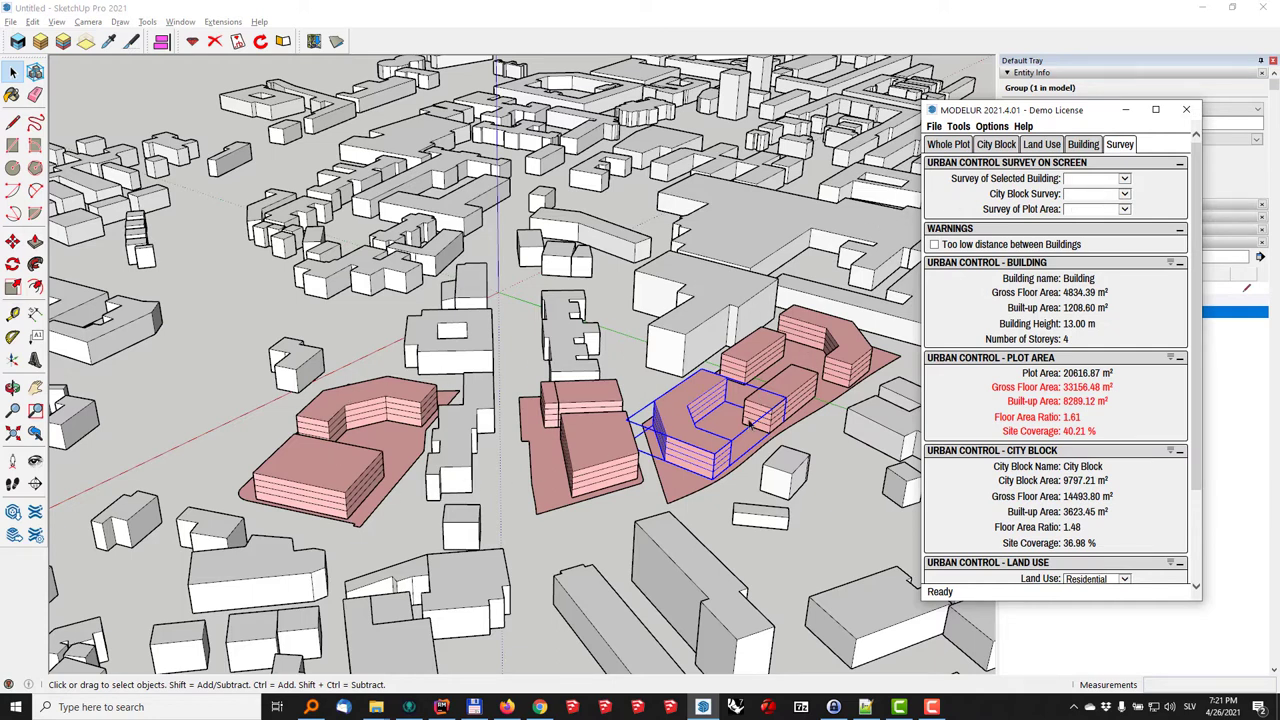
left_click(1094, 197)
left_click(1082, 214)
middle_click_drag(418, 290, 376, 254)
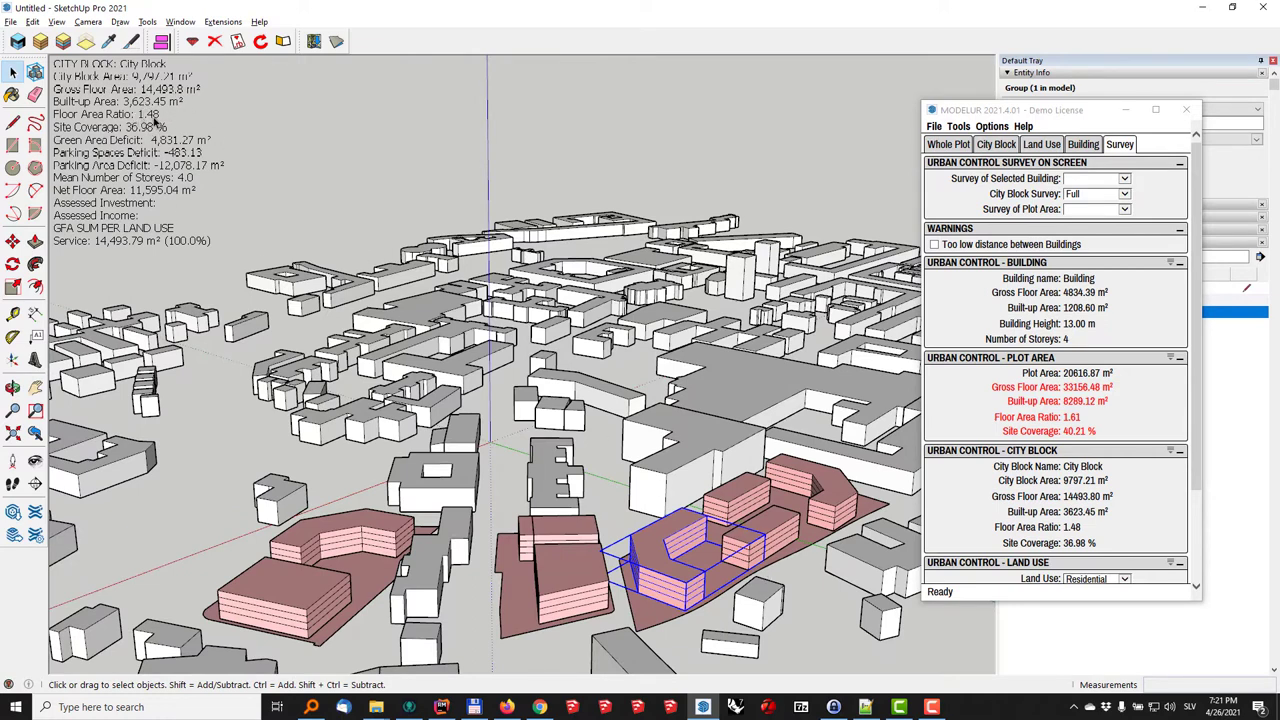
- Scale the other angled building on the four-building block vertically by about 1.85, to 7 storeys and 22 m
left_click(788, 484)
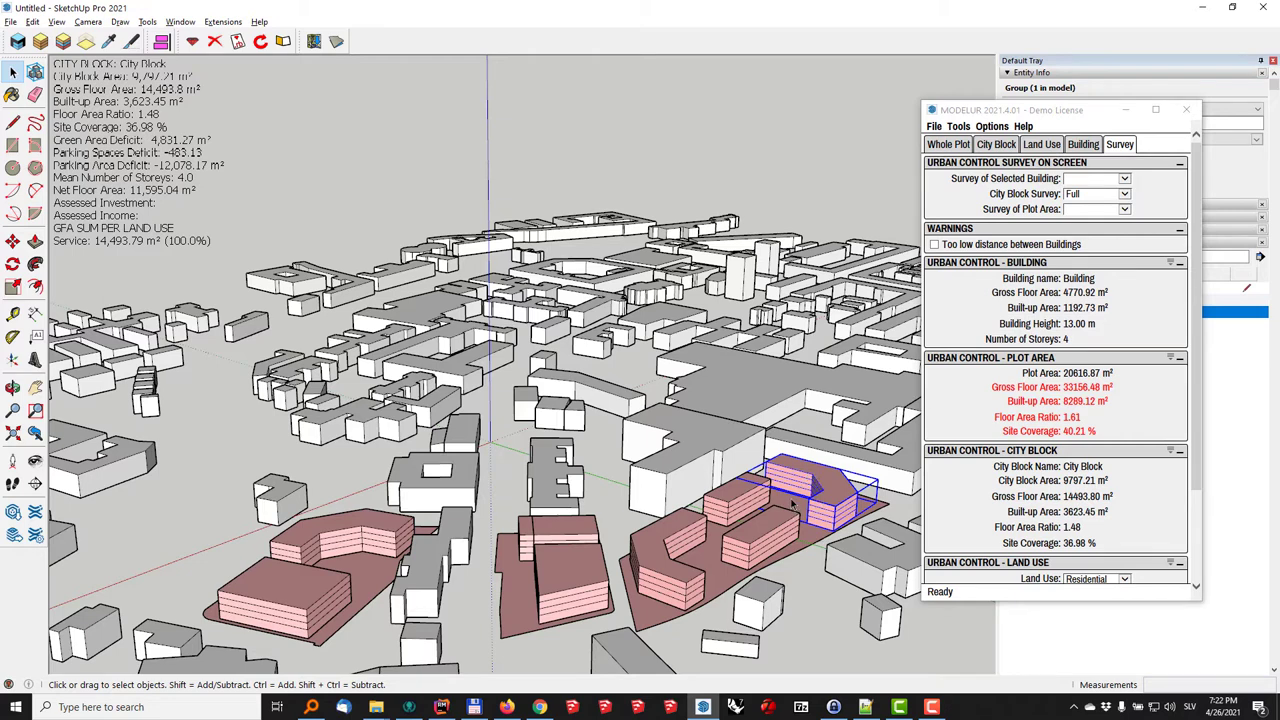
left_click(1085, 145)
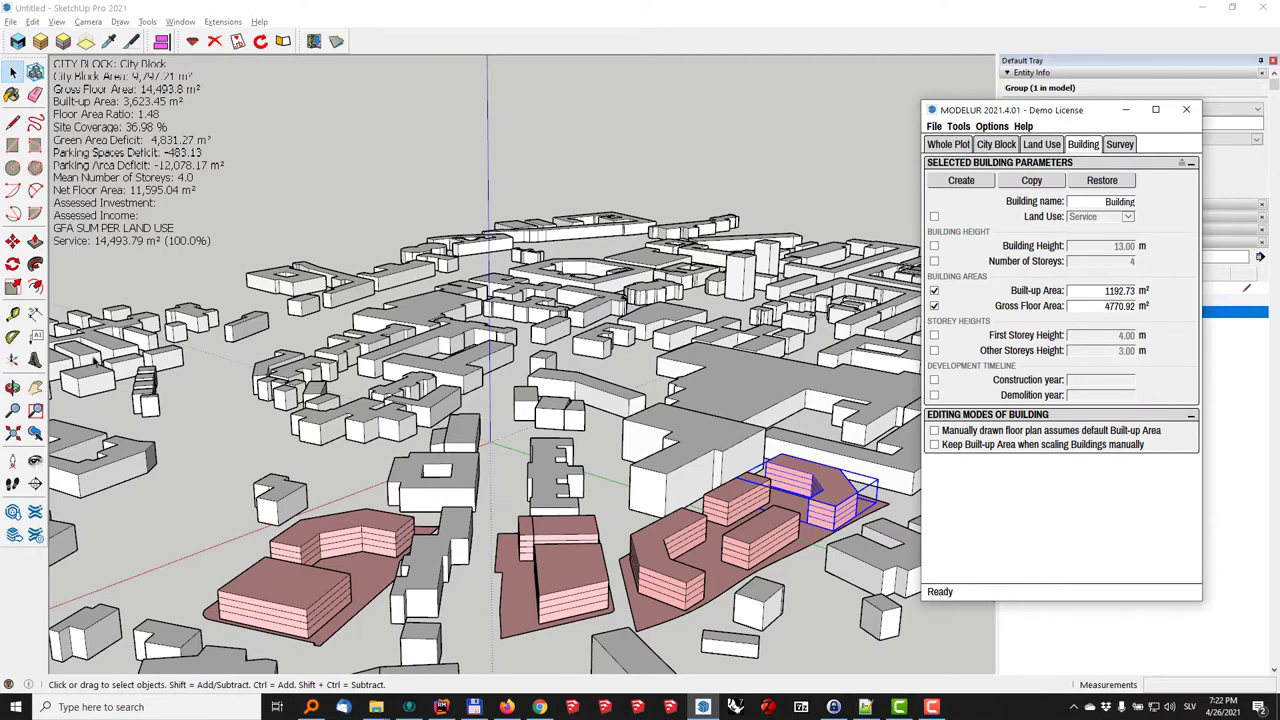
left_click(12, 287)
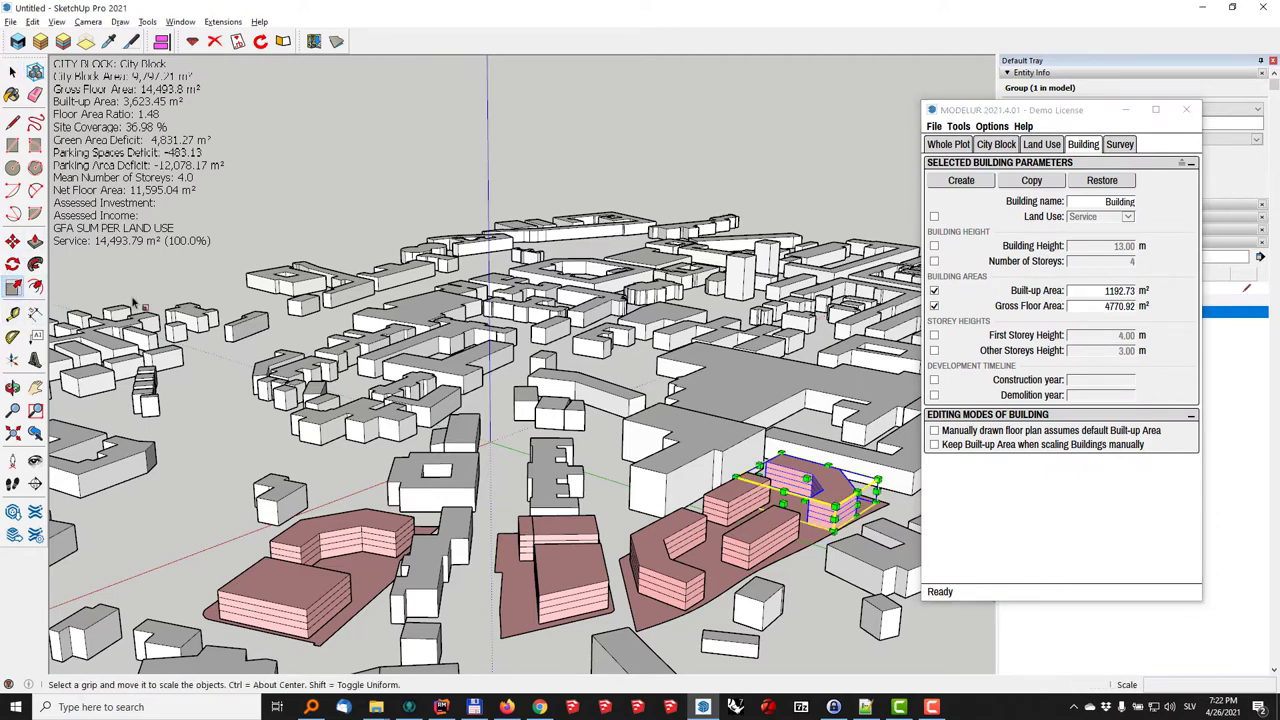
left_click_drag(808, 476, 727, 447)
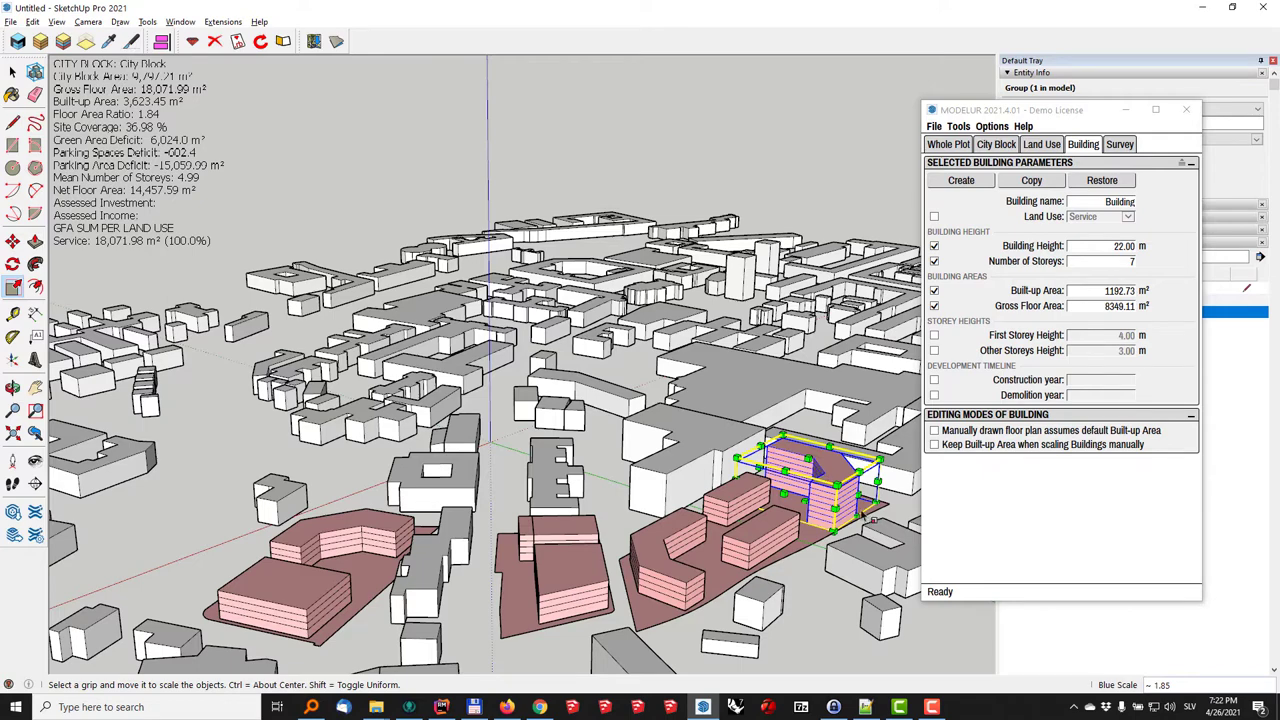
scroll(843, 500, "up", 3)
key("space")
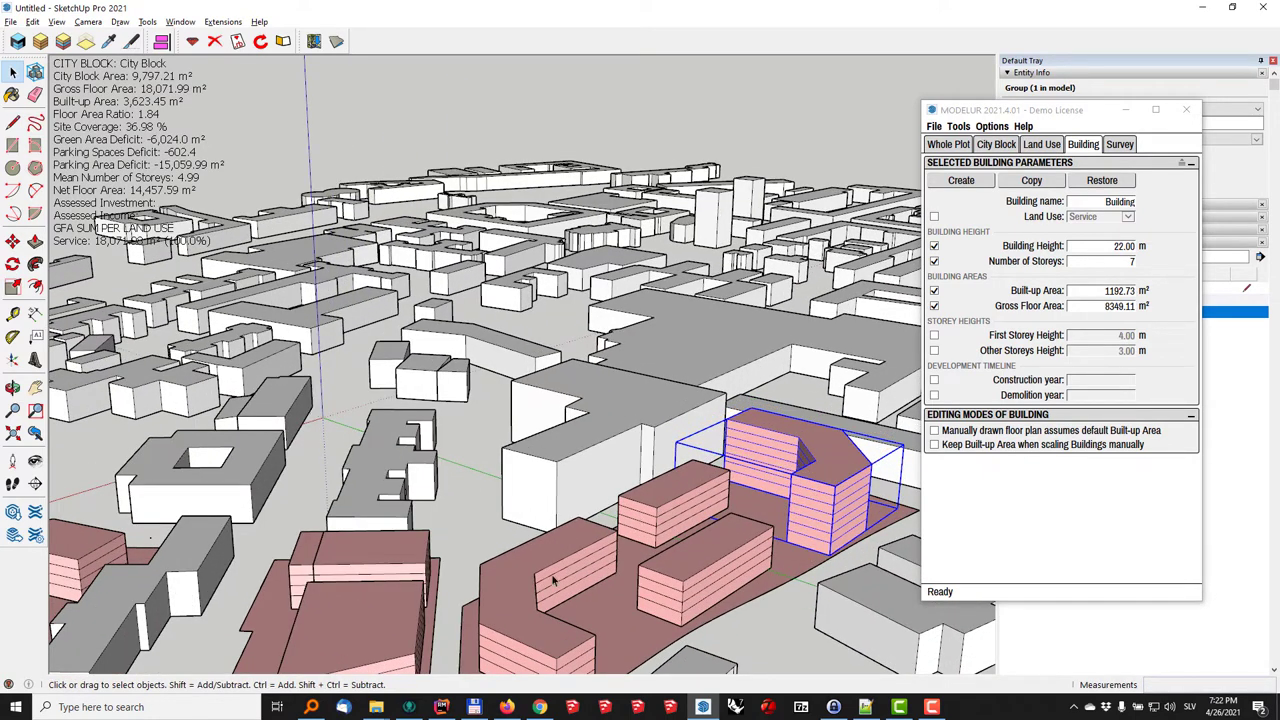
- Scale the rectangular building beside the raised angled one vertically by about 1.69, to 7 storeys and 22 m
left_click(672, 508)
key("s")
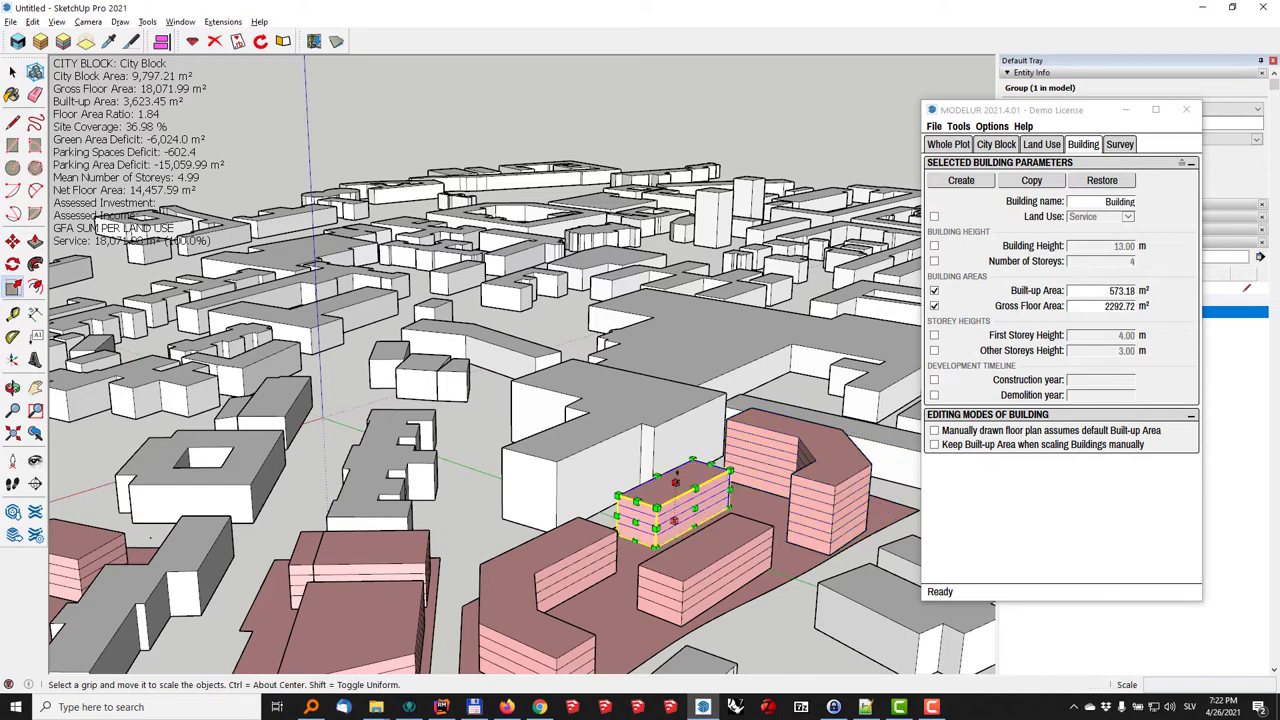
left_click_drag(675, 483, 614, 418)
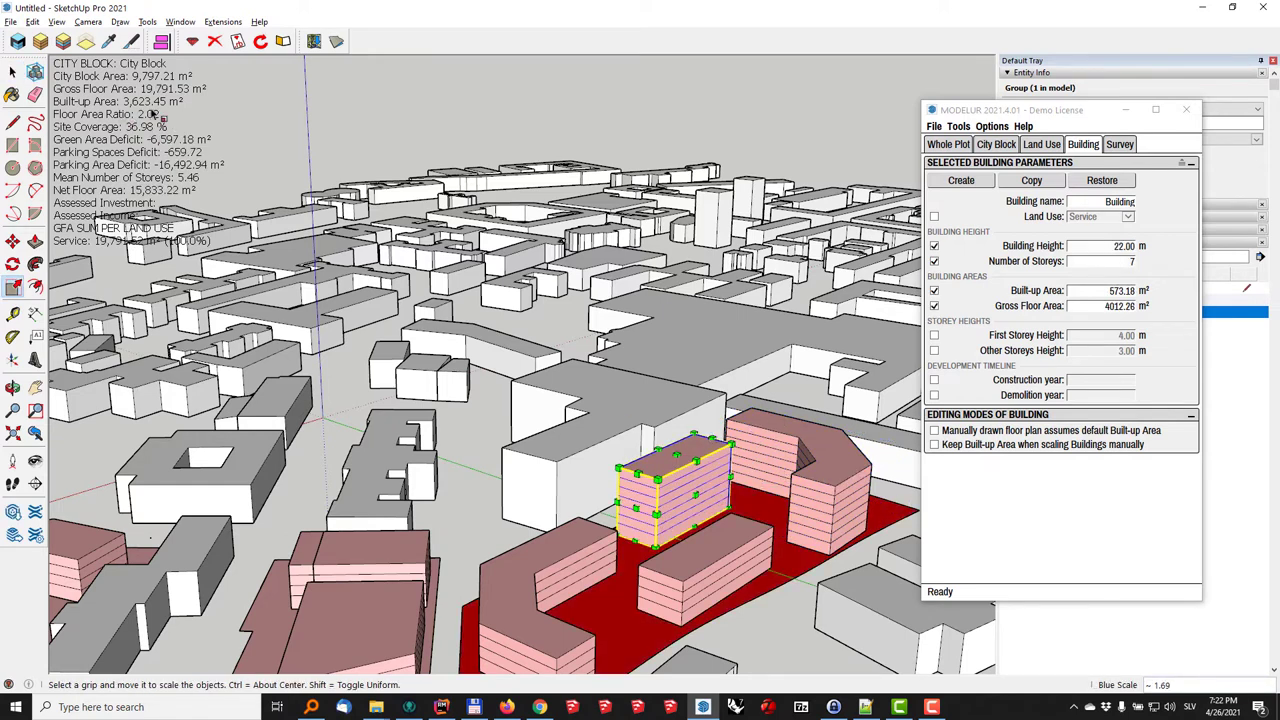
key("space")
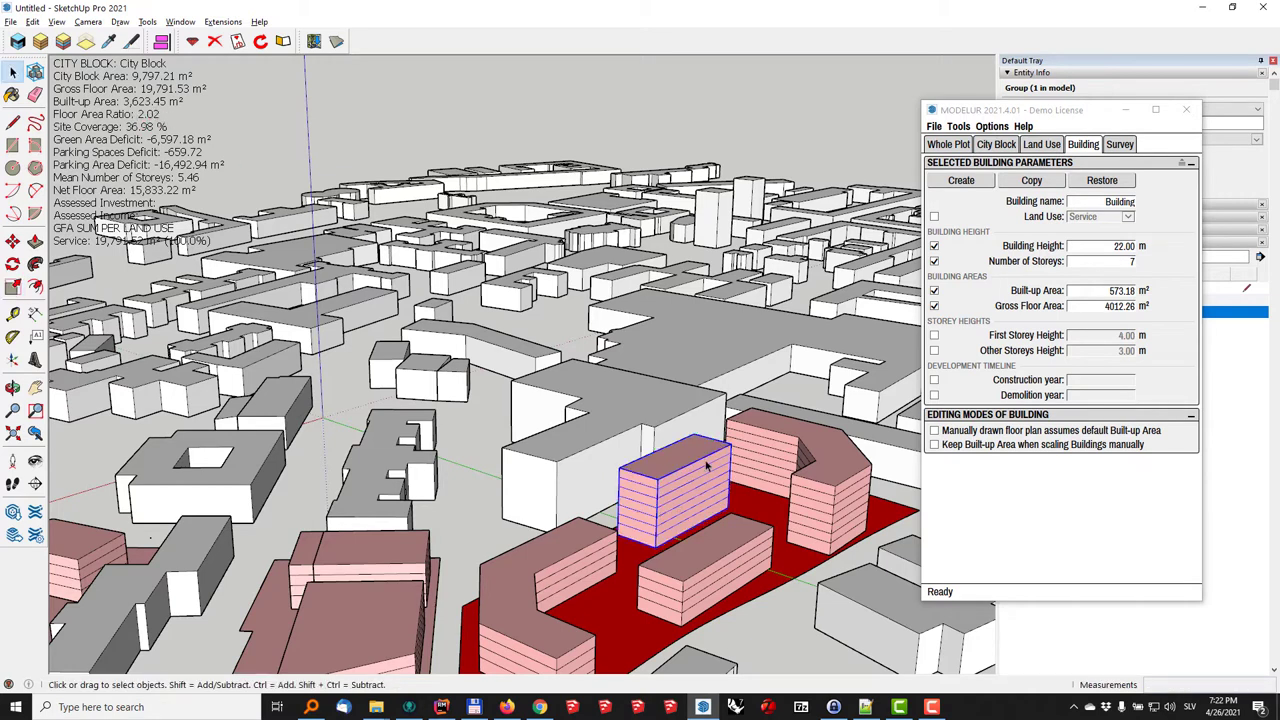
- Scale the 7-storey rectangular building's footprint along the green axis by 0.96, lowering the block's floor area ratio to 2.0
scroll(660, 478, "up", 1)
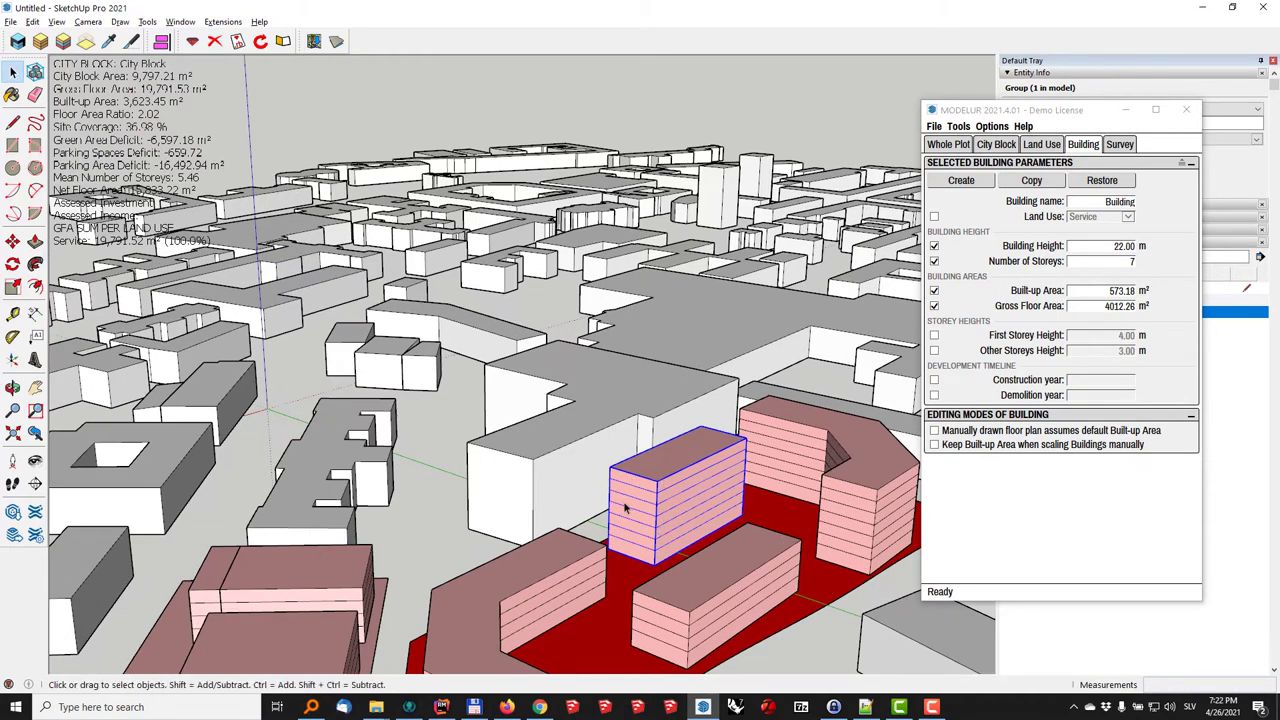
key("s")
left_click_drag(631, 516, 636, 514)
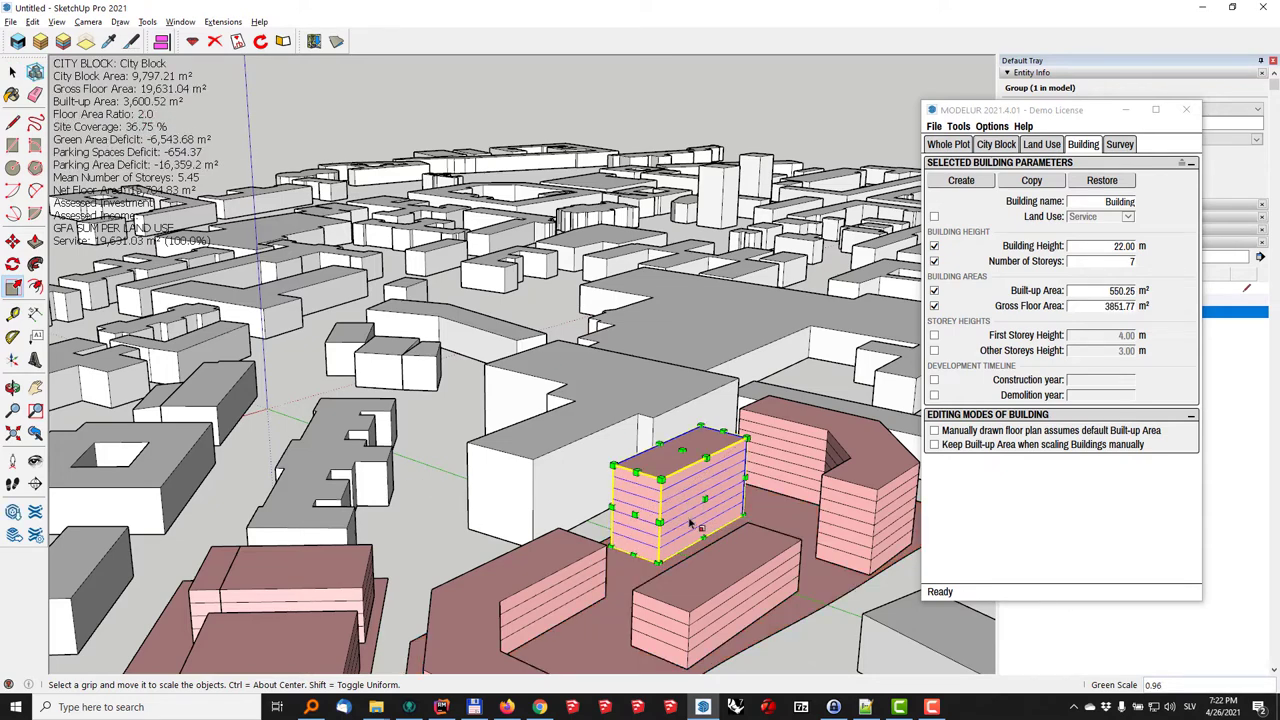
mouse_move(690, 522)
middle_mouse_down("shift")
mouse_move(735, 403)
mouse_move(770, 378)
middle_mouse_up("shift")
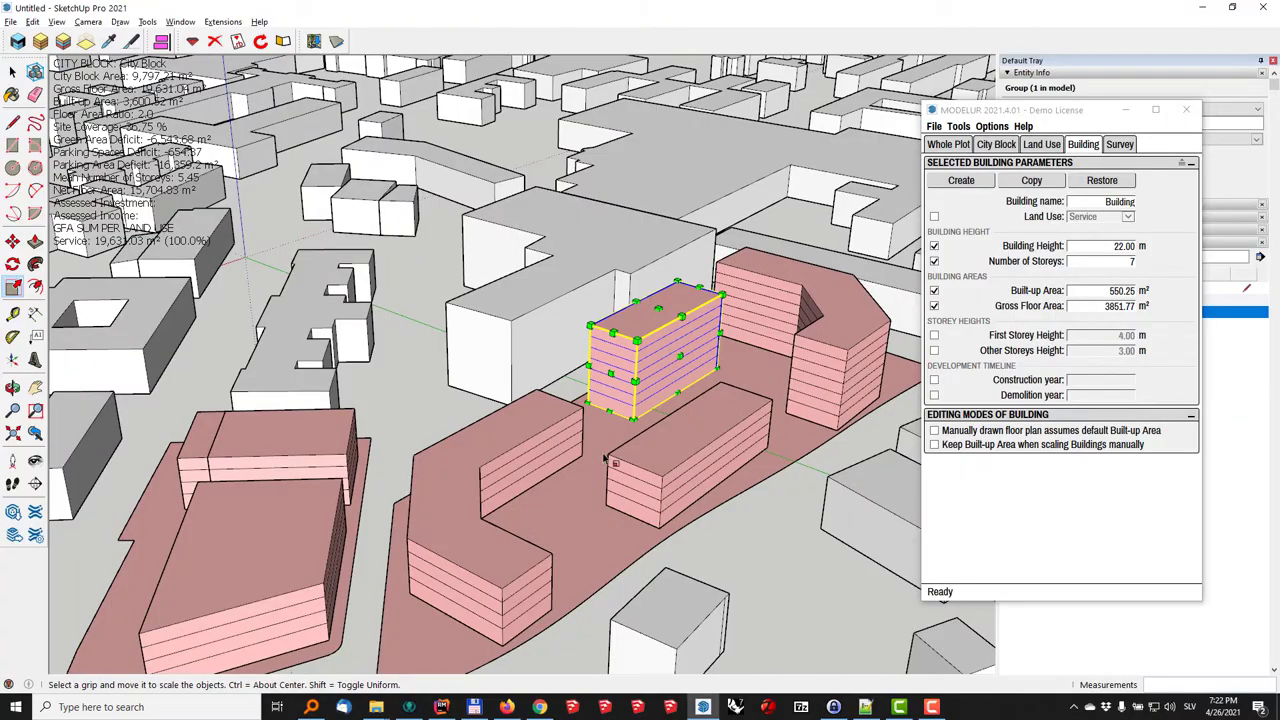
- Select the angled building on the separate two-building block and set its number of storeys to 6
scroll(638, 456, "down", 3)
mouse_move(634, 454)
middle_mouse_down()
mouse_move(636, 404)
mouse_move(558, 492)
mouse_move(608, 300)
middle_mouse_up()
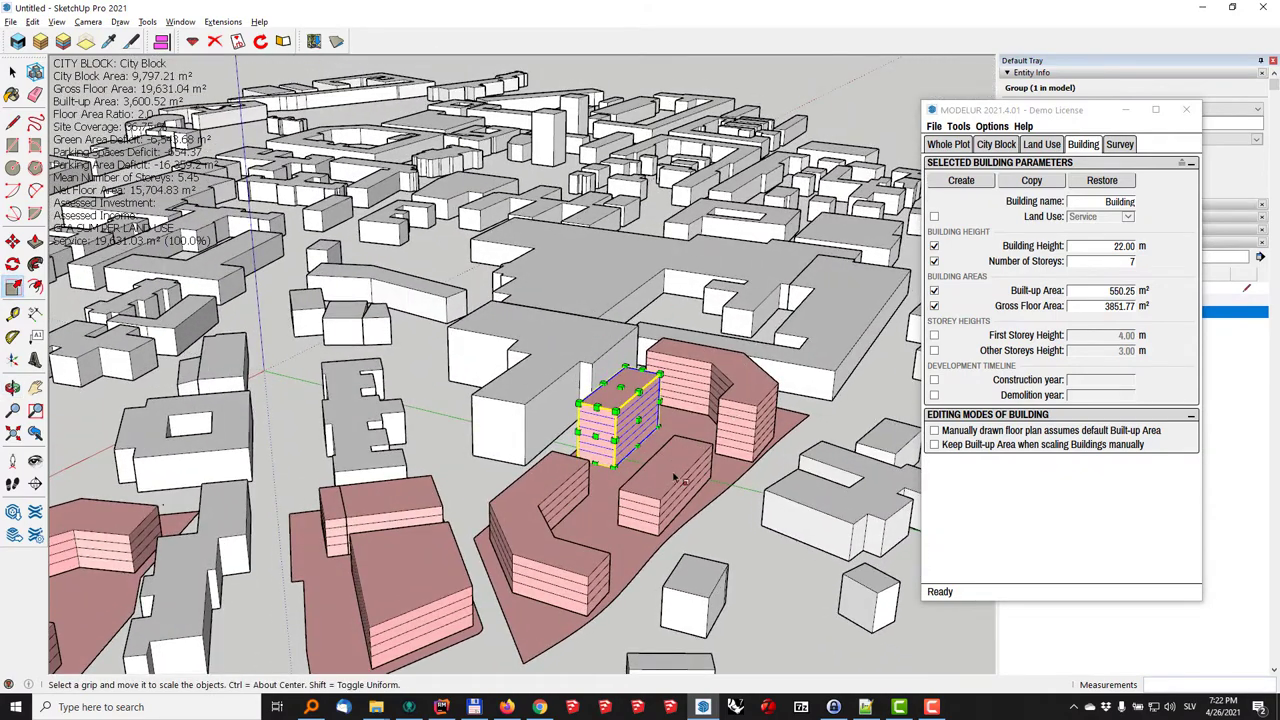
middle_click_drag(583, 535, 620, 470)
key("space")
left_click(423, 530)
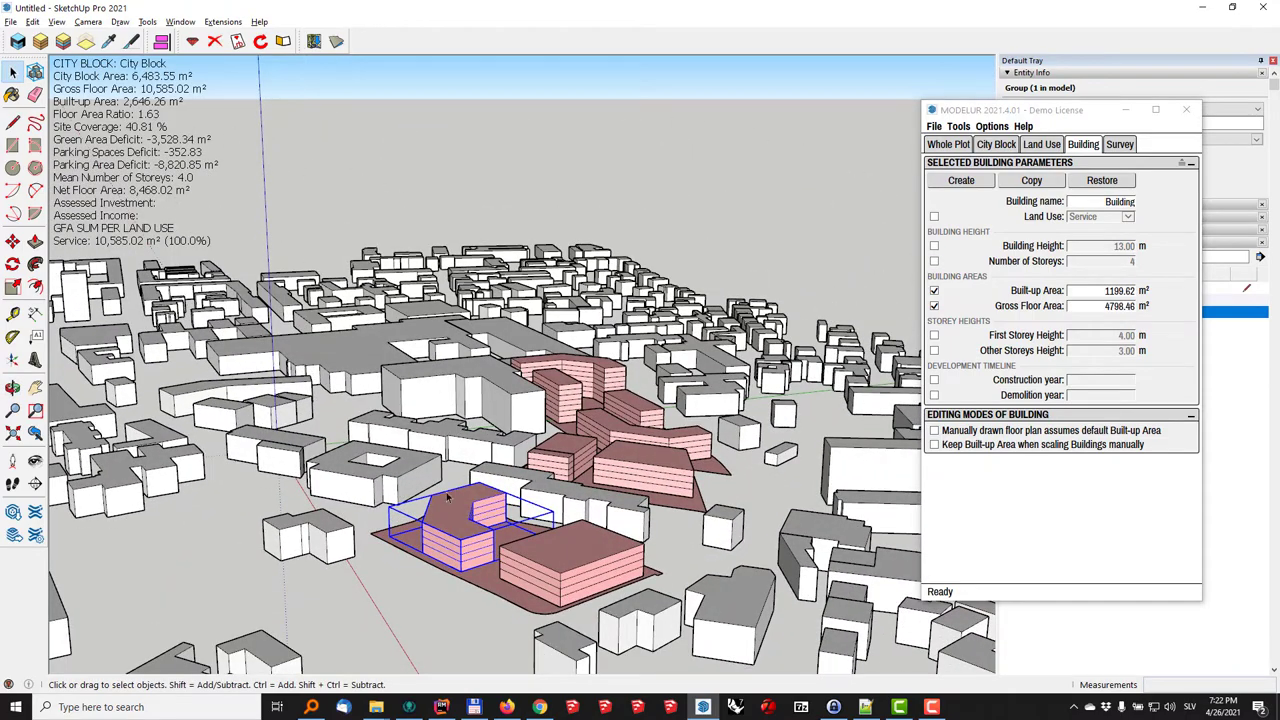
key("s")
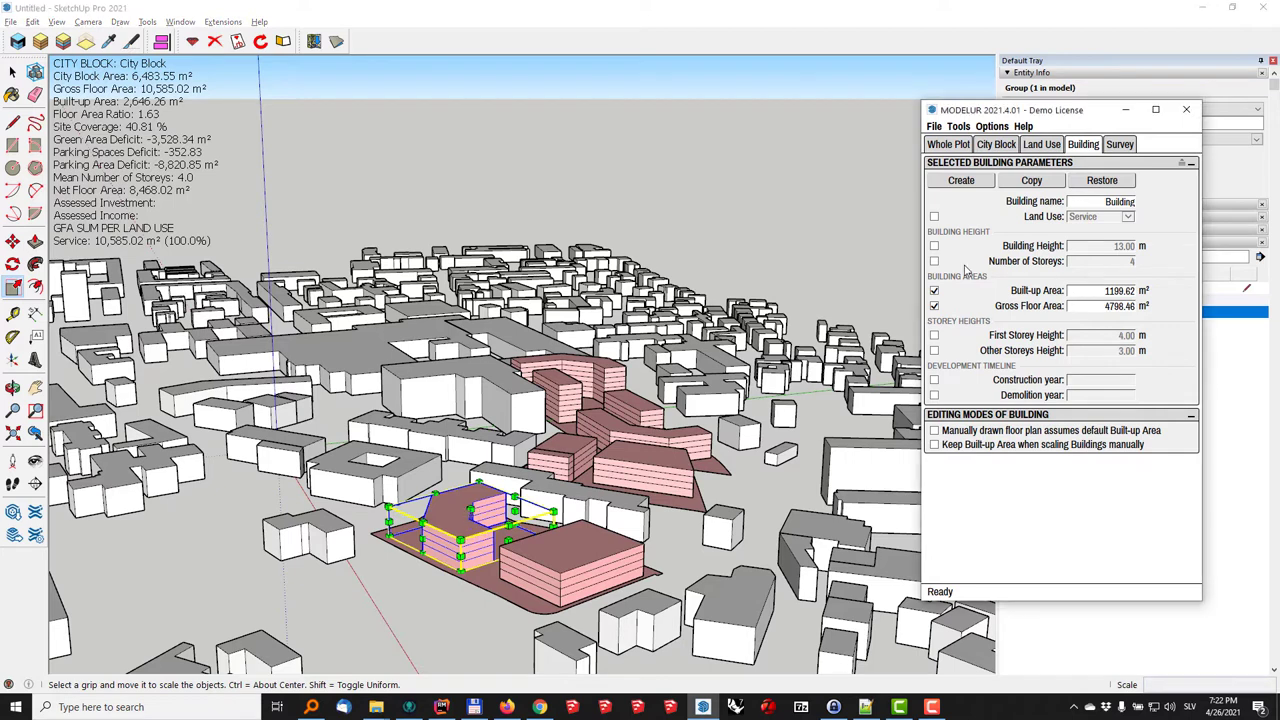
left_click(934, 261)
left_click_drag(1108, 263, 1130, 266)
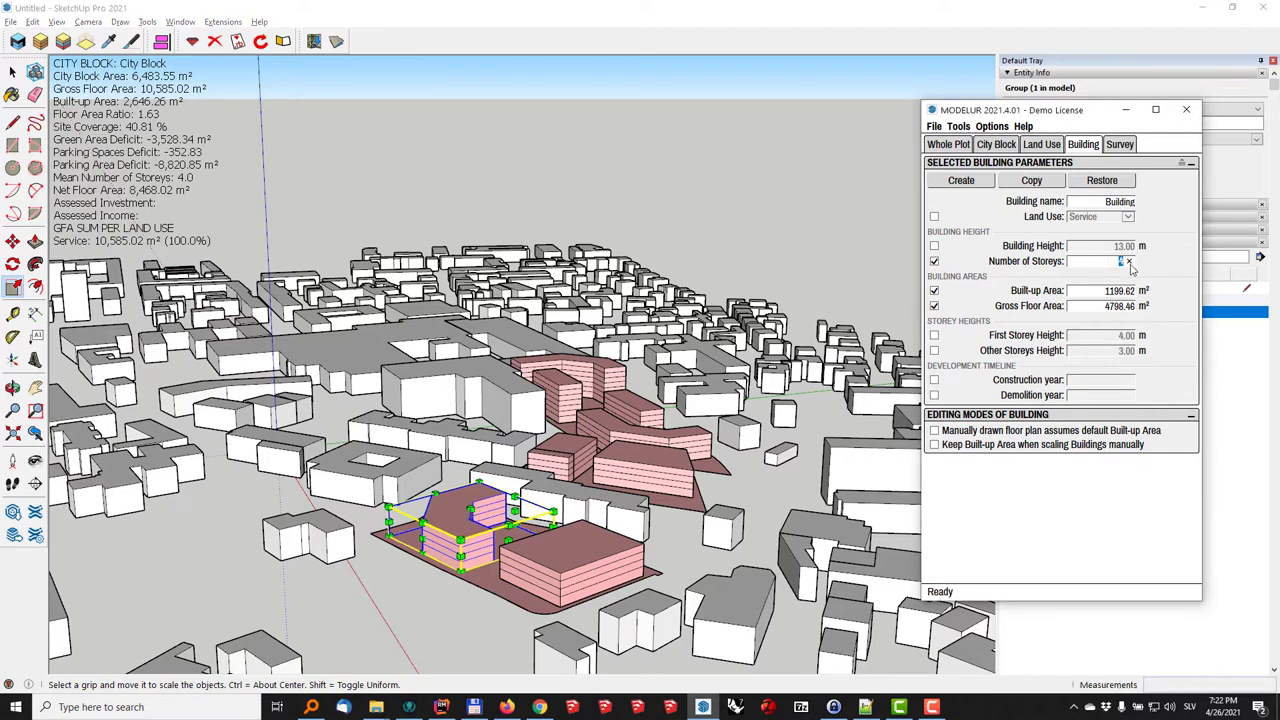
key("Return")
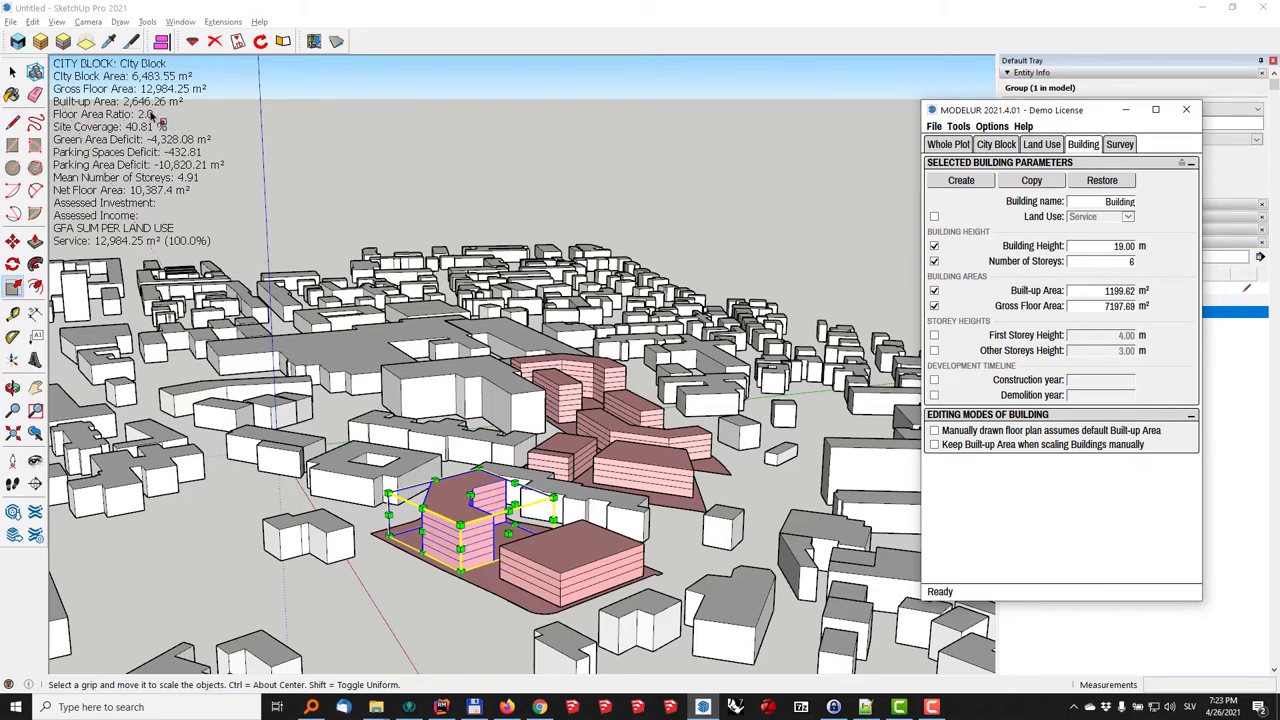
- Try 7 storeys on the angled building, and set it back to 6 storeys
left_click(1120, 261)
double_click(1120, 261)
type("7")
key("Return")
middle_click_drag(600, 500, 521, 549)
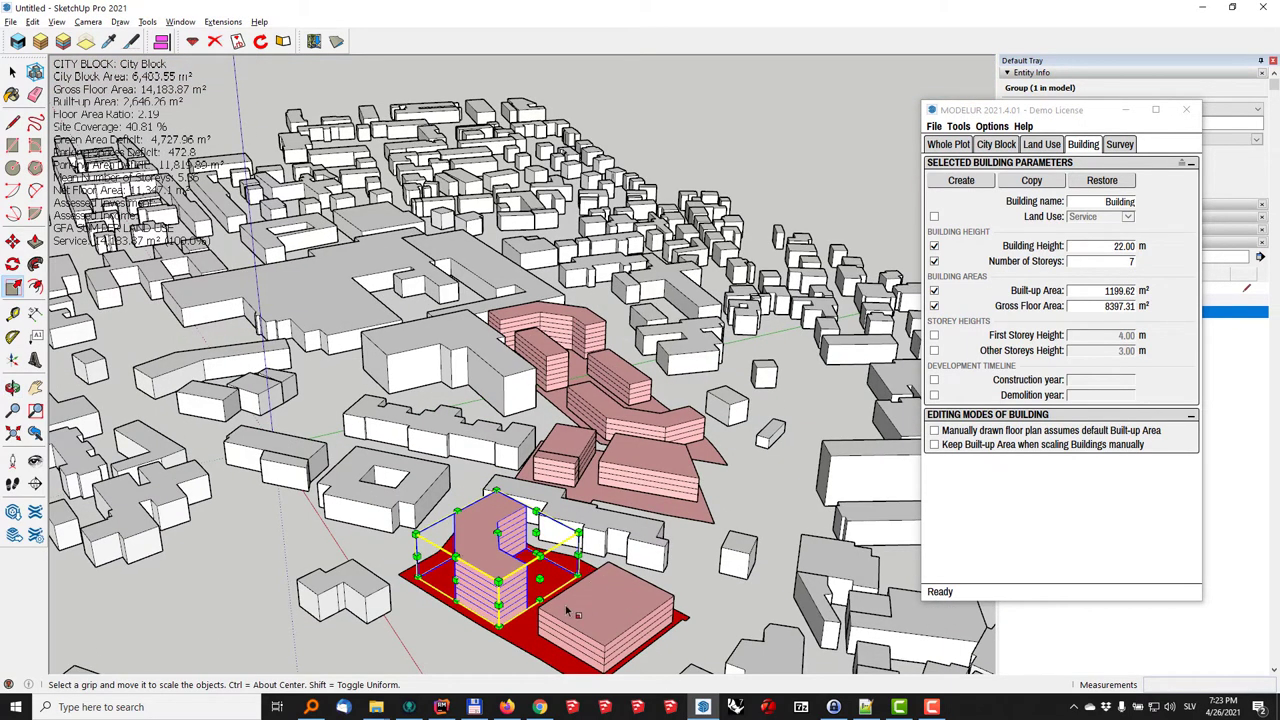
double_click(1118, 261)
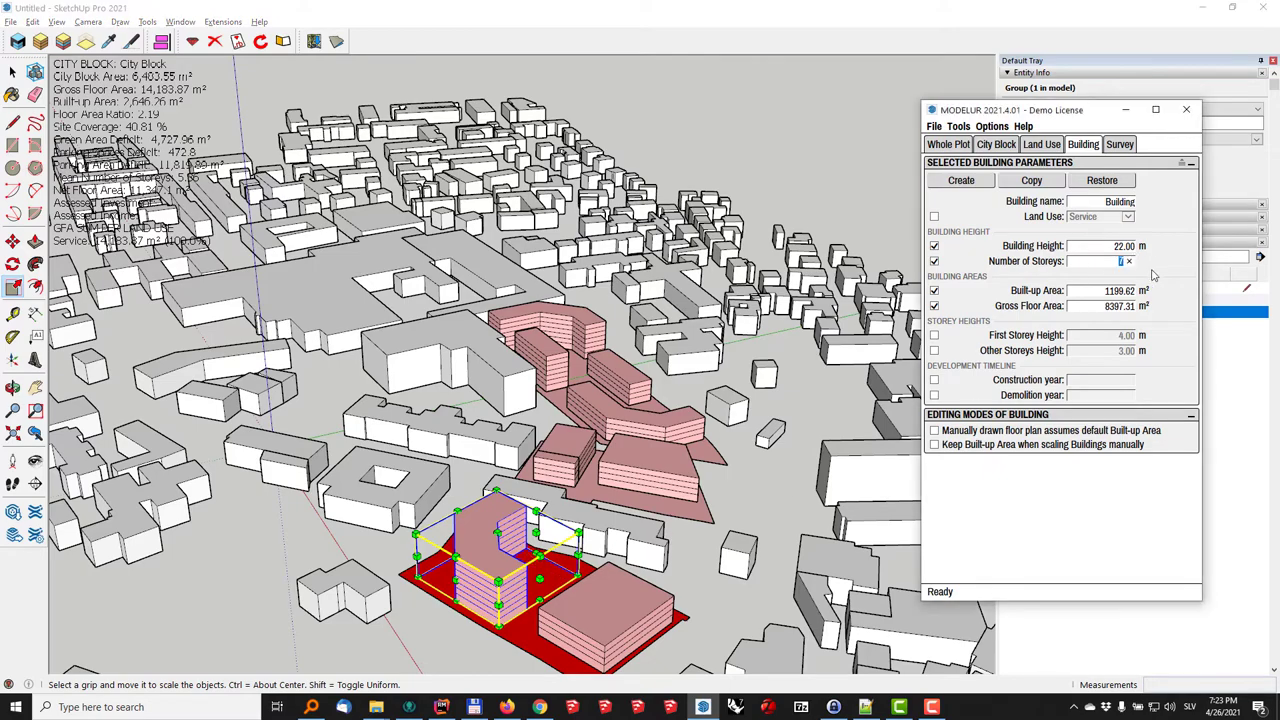
type("6")
key("Return")
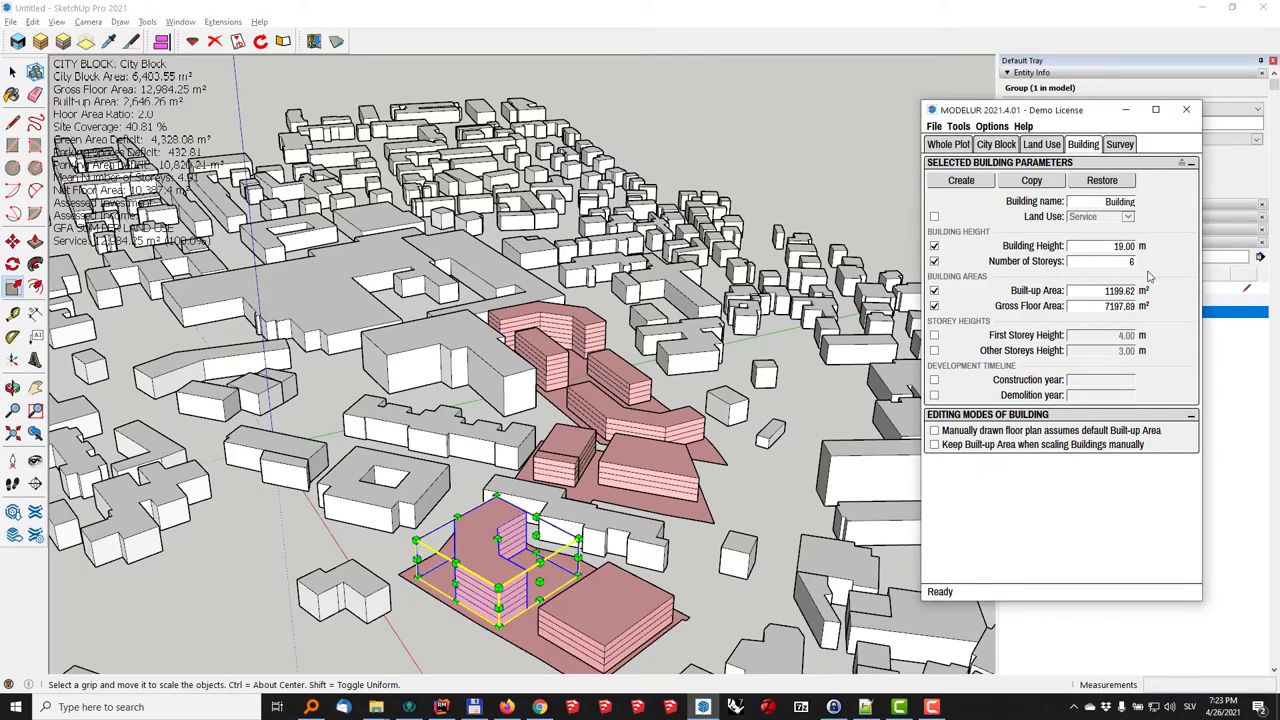
- Scale the small building on the middle block down vertically to 2 storeys and 7 m
middle_click_drag(566, 468, 506, 474)
key("space")
left_click(509, 474)
scroll(505, 466, "up", 5)
key("s")
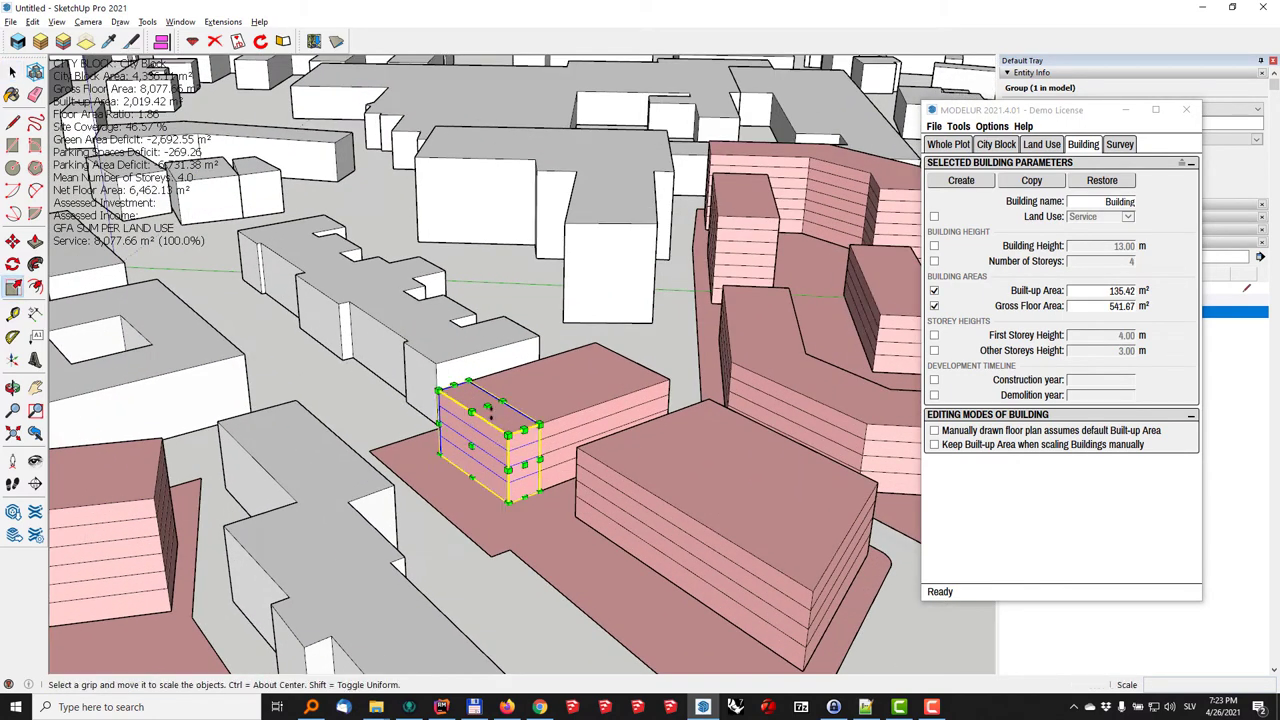
left_click_drag(489, 426, 488, 437)
key("space")
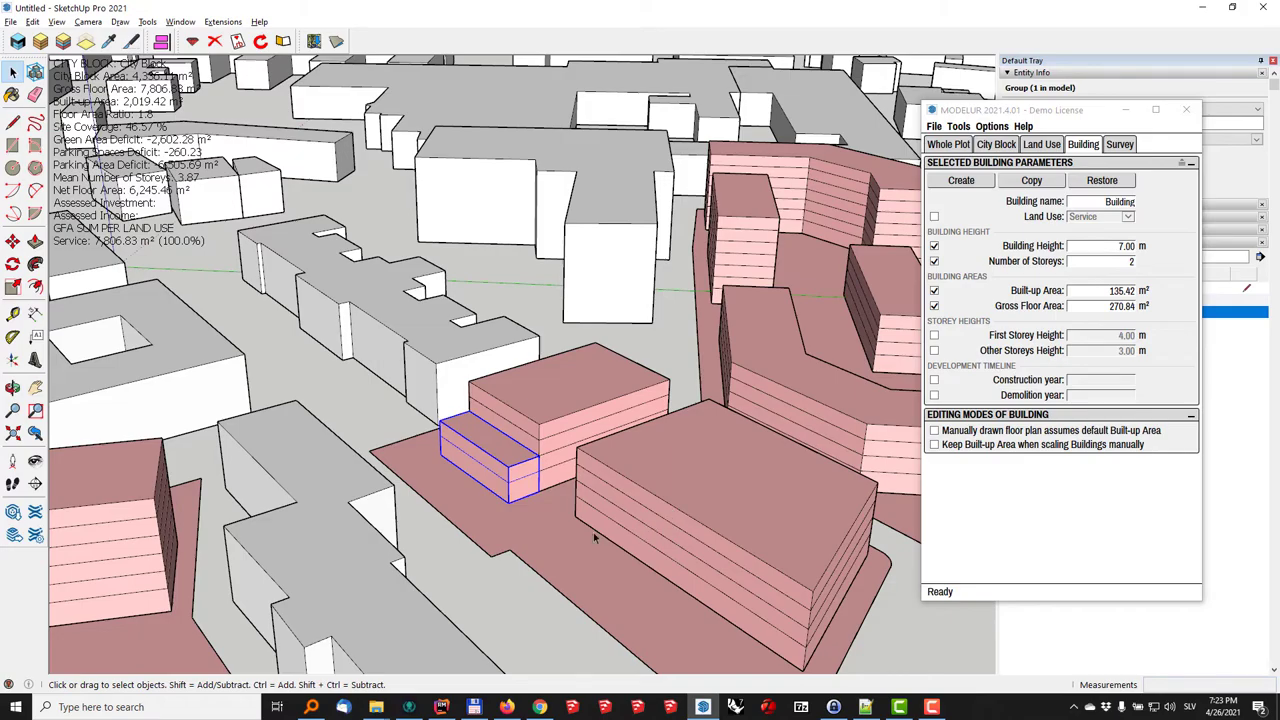
- Add a new land use named Hospital with the color #e8a2da
middle_click_drag(595, 538, 475, 460)
scroll(470, 540, "down", 4)
middle_click_drag(626, 414, 489, 402)
scroll(641, 366, "down", 3)
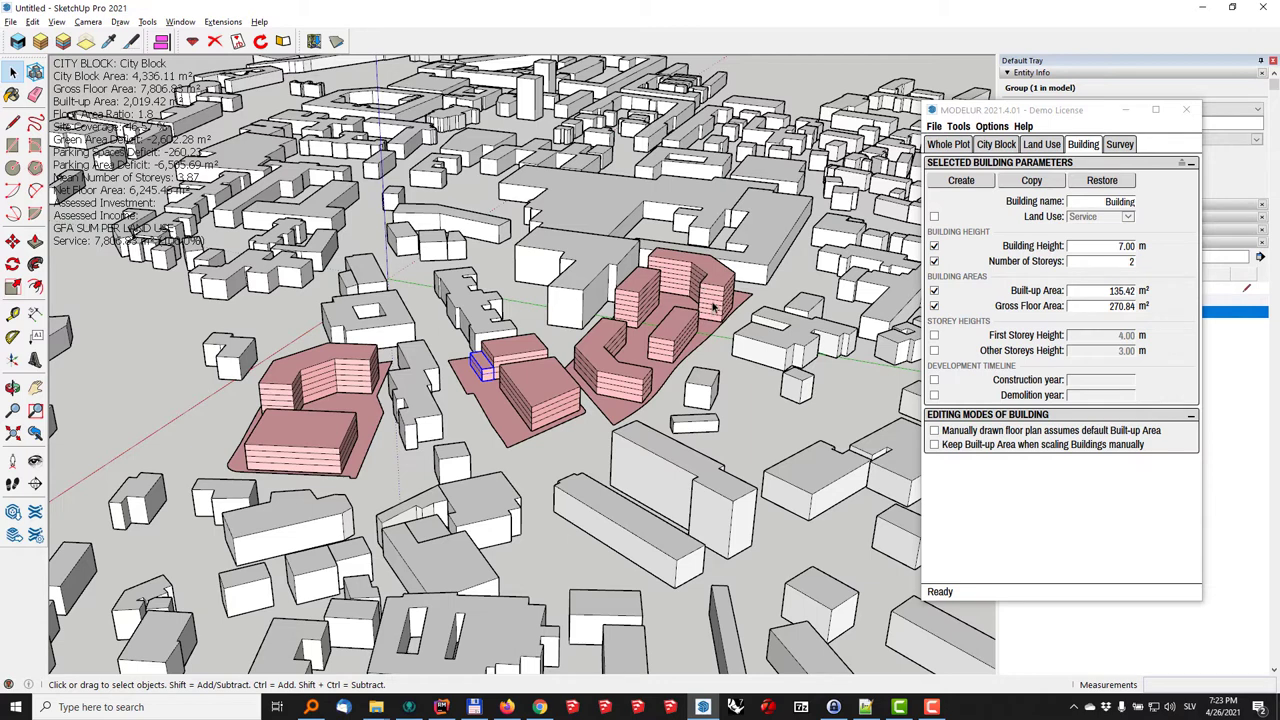
left_click(1040, 145)
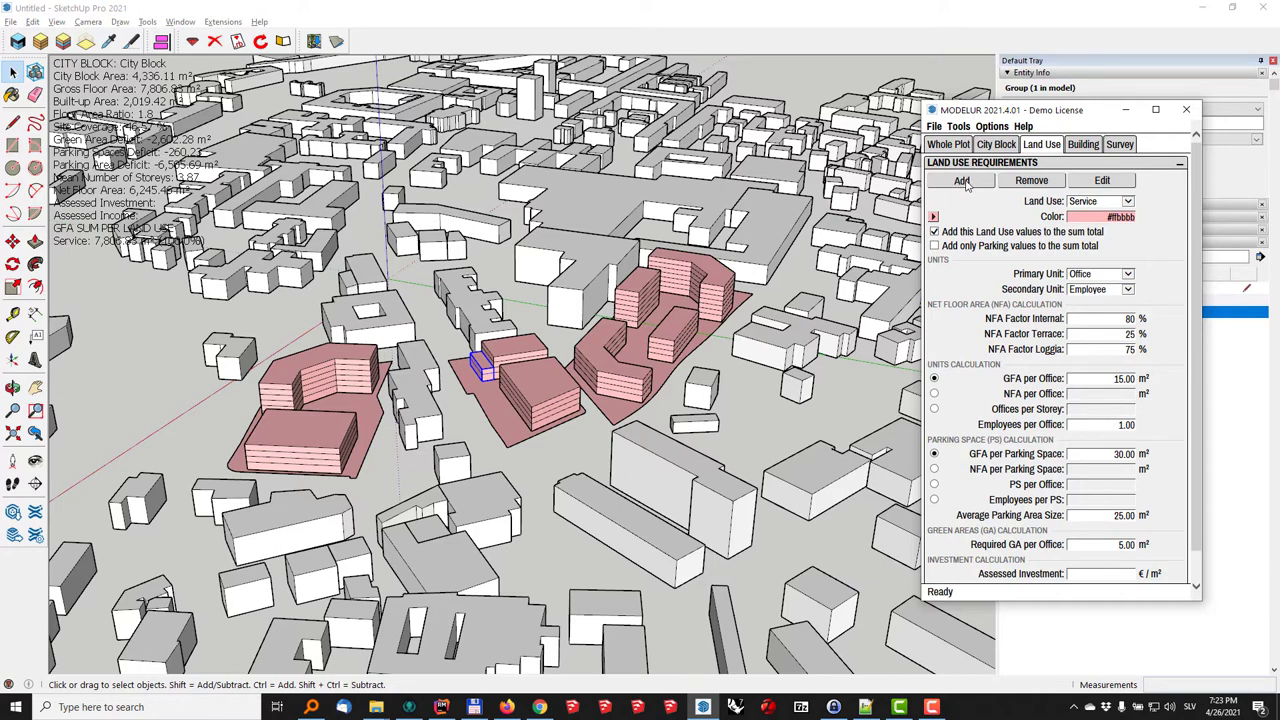
left_click(962, 181)
type("Ho")
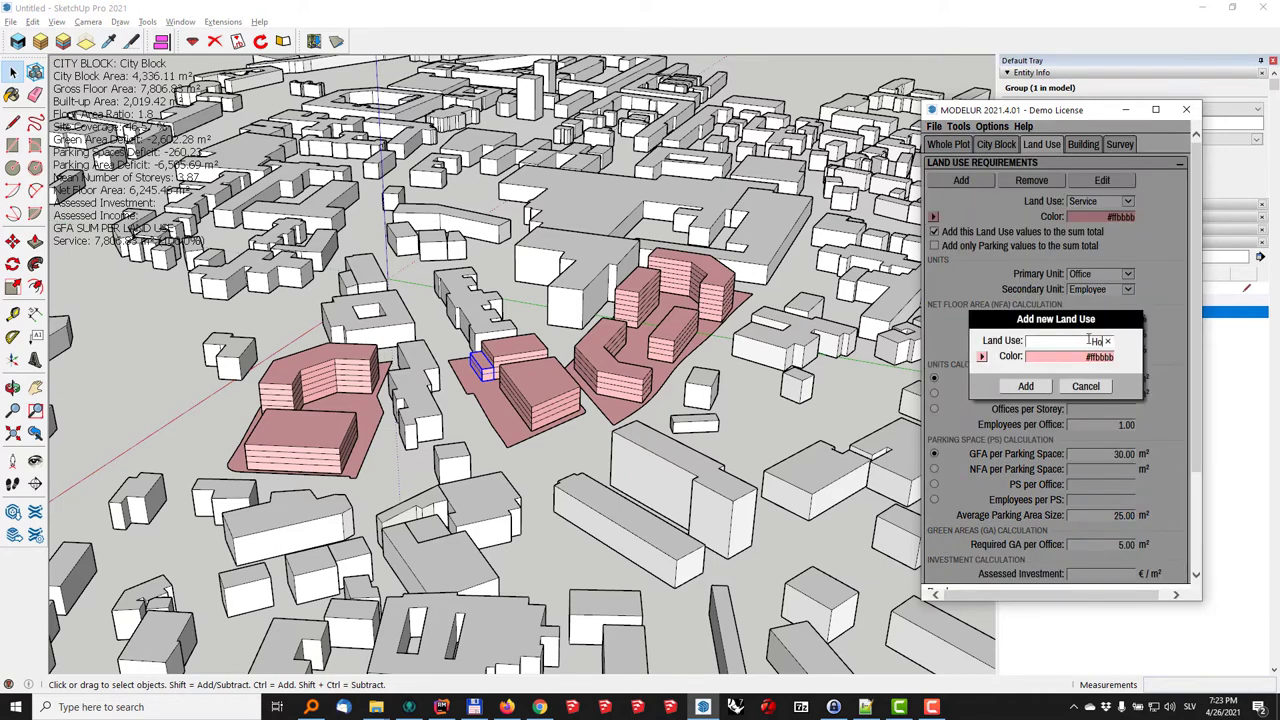
type("spital")
left_click(983, 357)
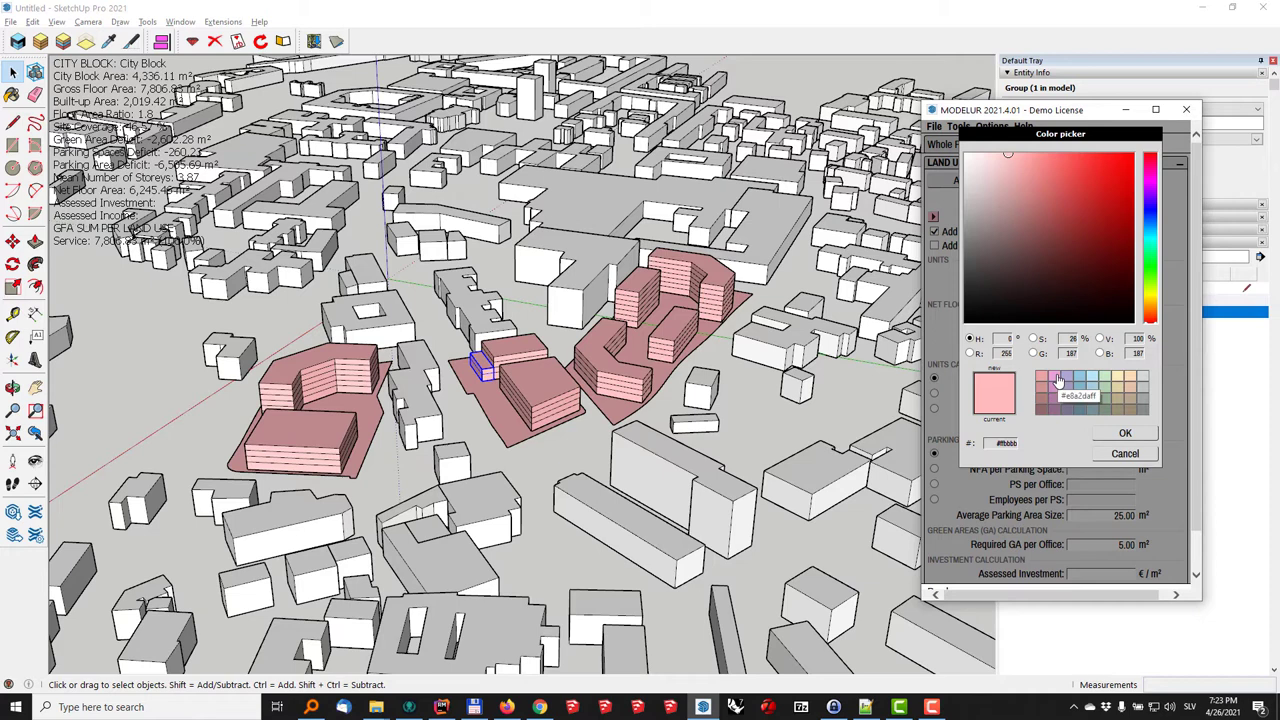
left_click(1058, 381)
left_click(1125, 435)
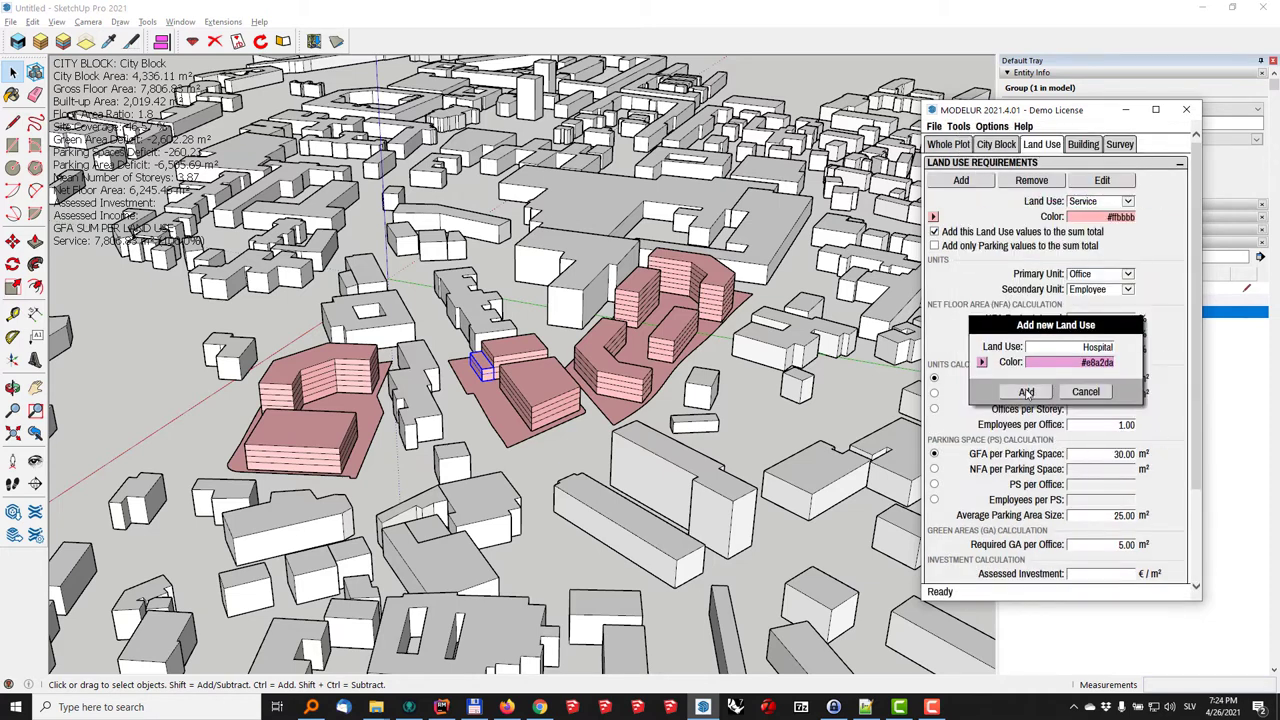
left_click(1026, 392)
- Set the Hospital land use's primary unit to Room and its secondary unit to Bed
left_click(1093, 278)
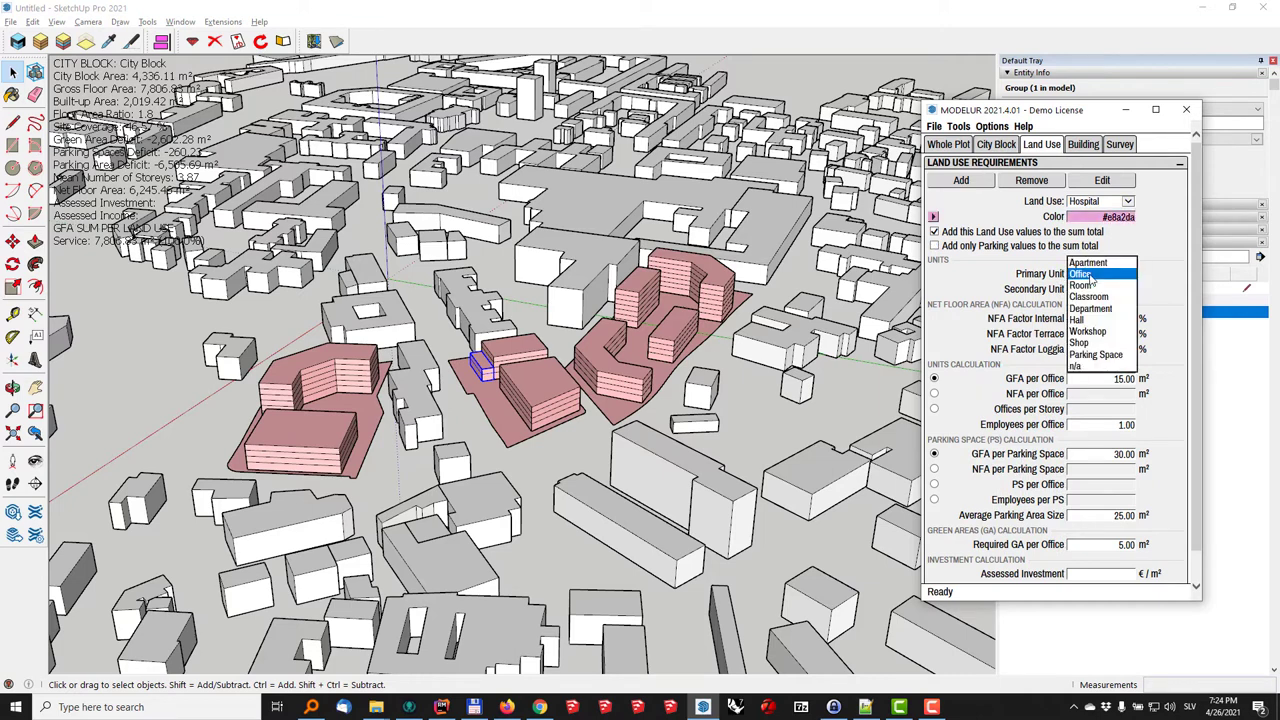
left_click(1085, 286)
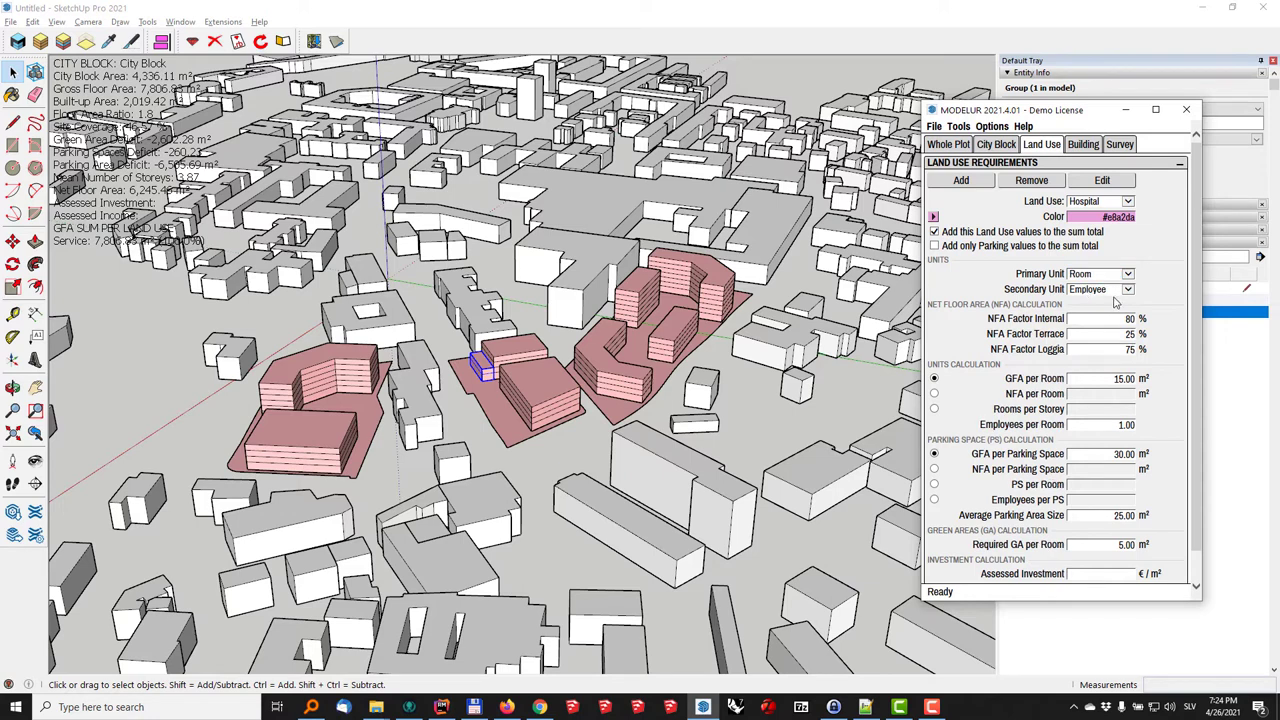
left_click(1100, 289)
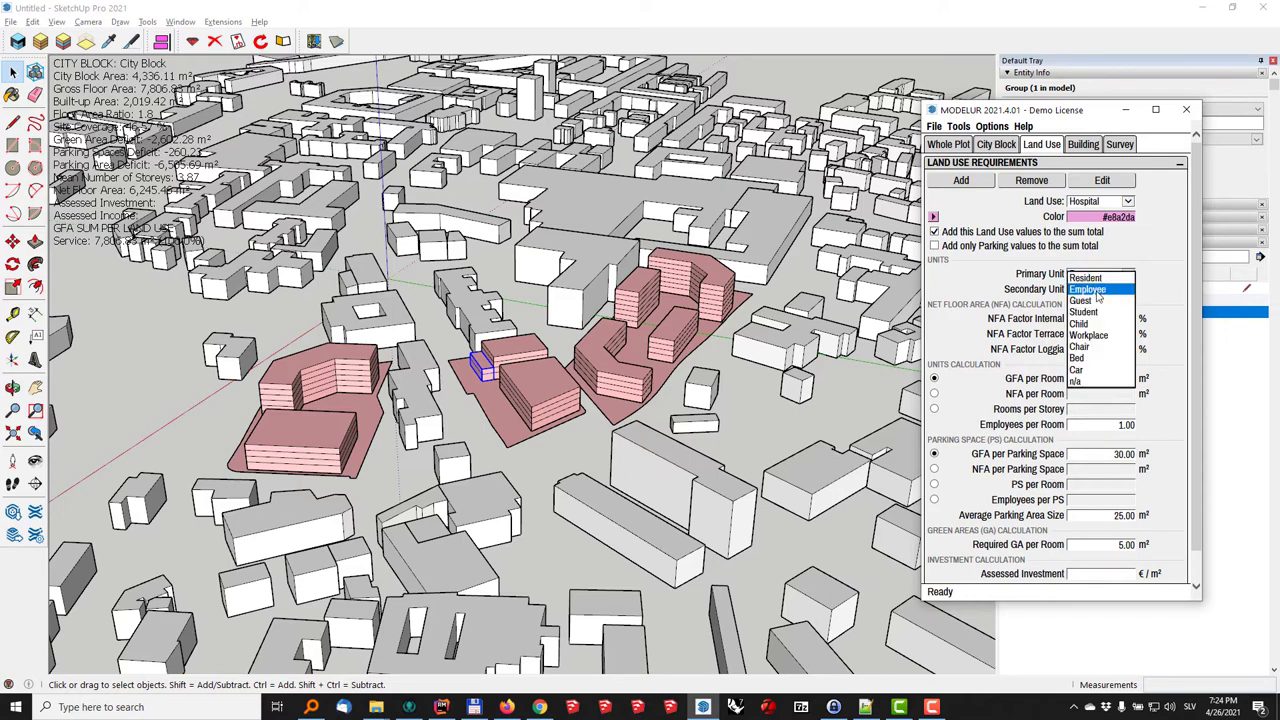
left_click(1093, 359)
- Set the Hospital requirements to 20 m² GFA per room, 2 beds per room and 50 m² GFA per parking space
double_click(1100, 378)
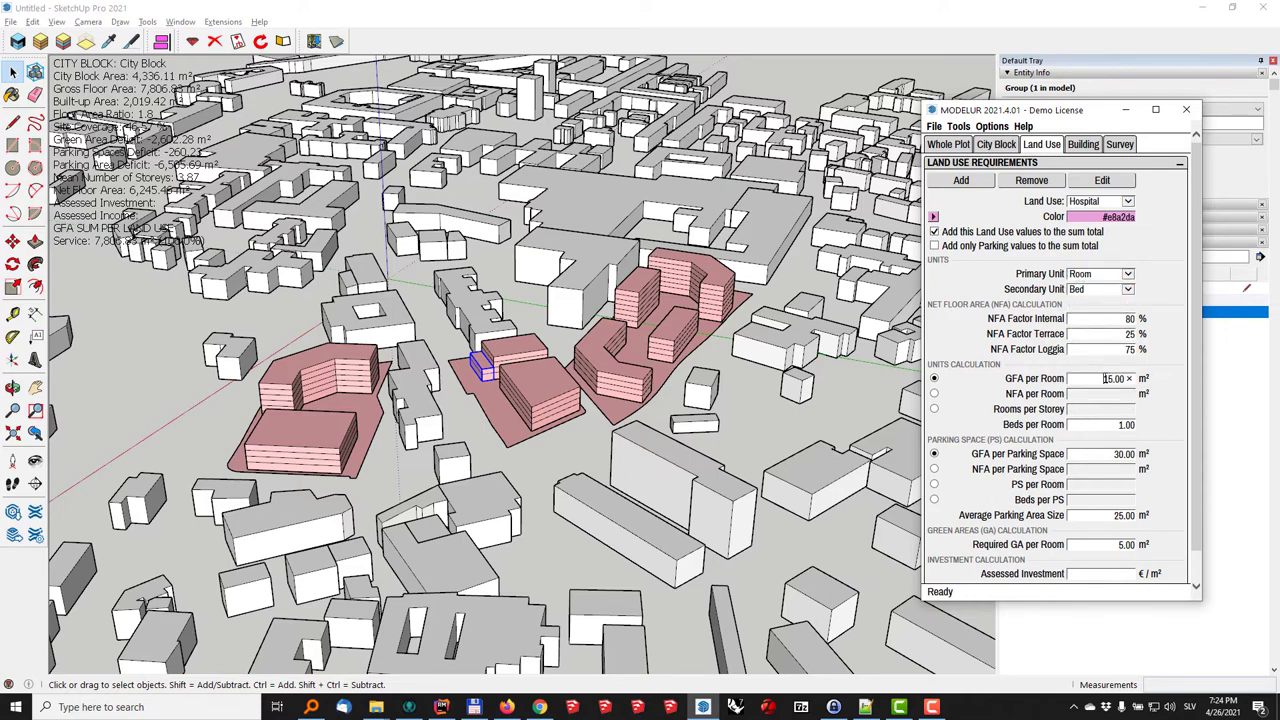
type("20")
key("Tab")
key("Tab")
double_click(1105, 455)
left_click(1078, 459)
left_click_drag(1103, 455, 1149, 459)
type("50")
key("Tab")
scroll(1117, 482, "down", 1)
left_click(1115, 541)
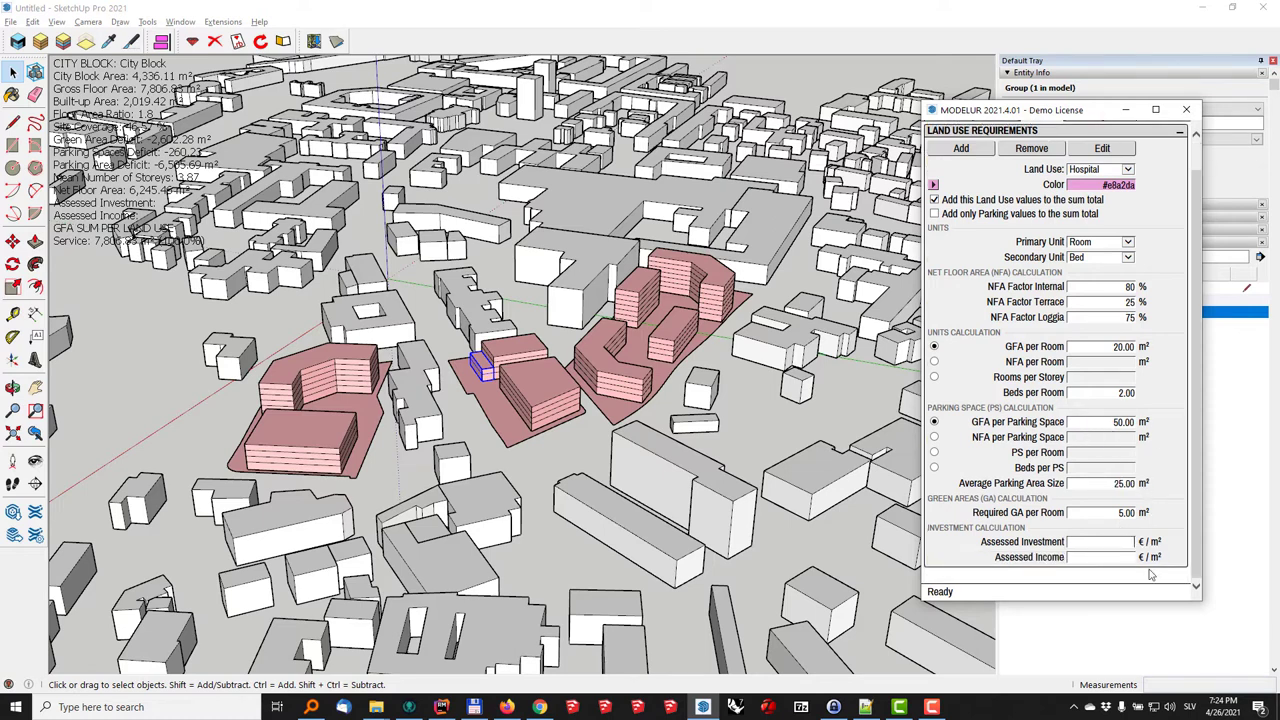
scroll(1095, 499, "up", 1)
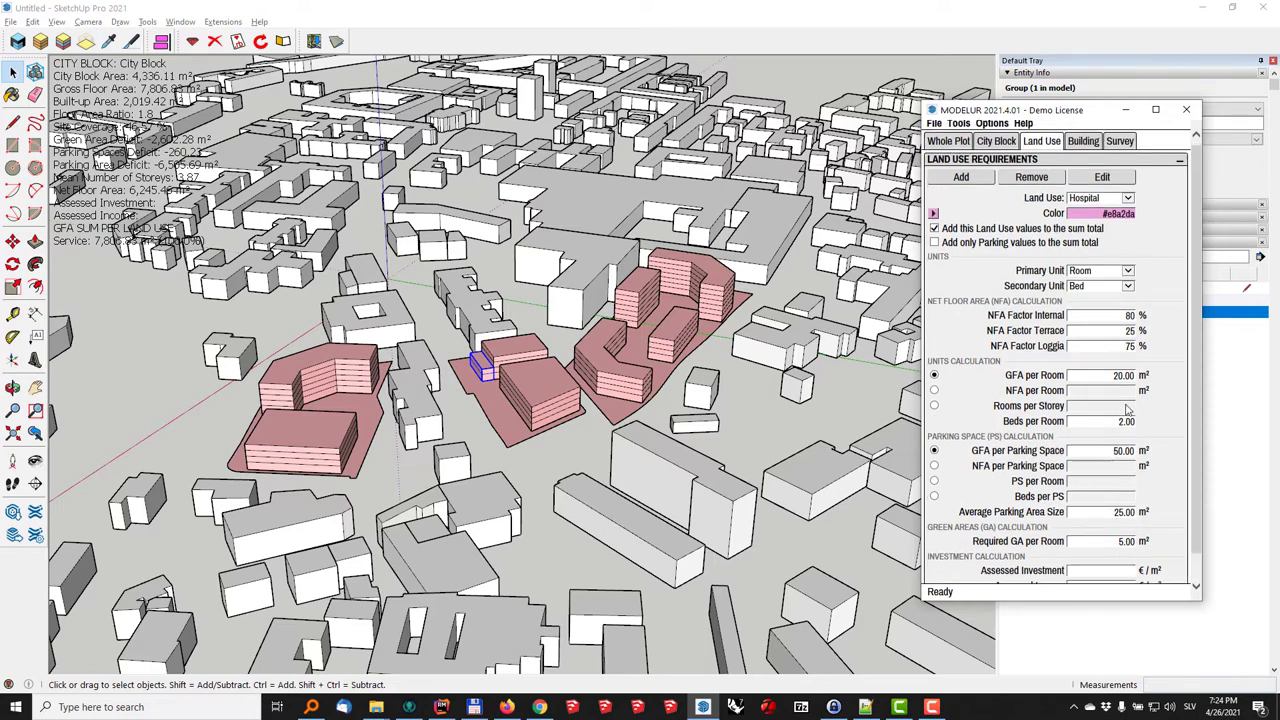
- Assign the Hospital land use to the 7-storey angled and rectangular buildings on the four-building block
left_click(727, 289)
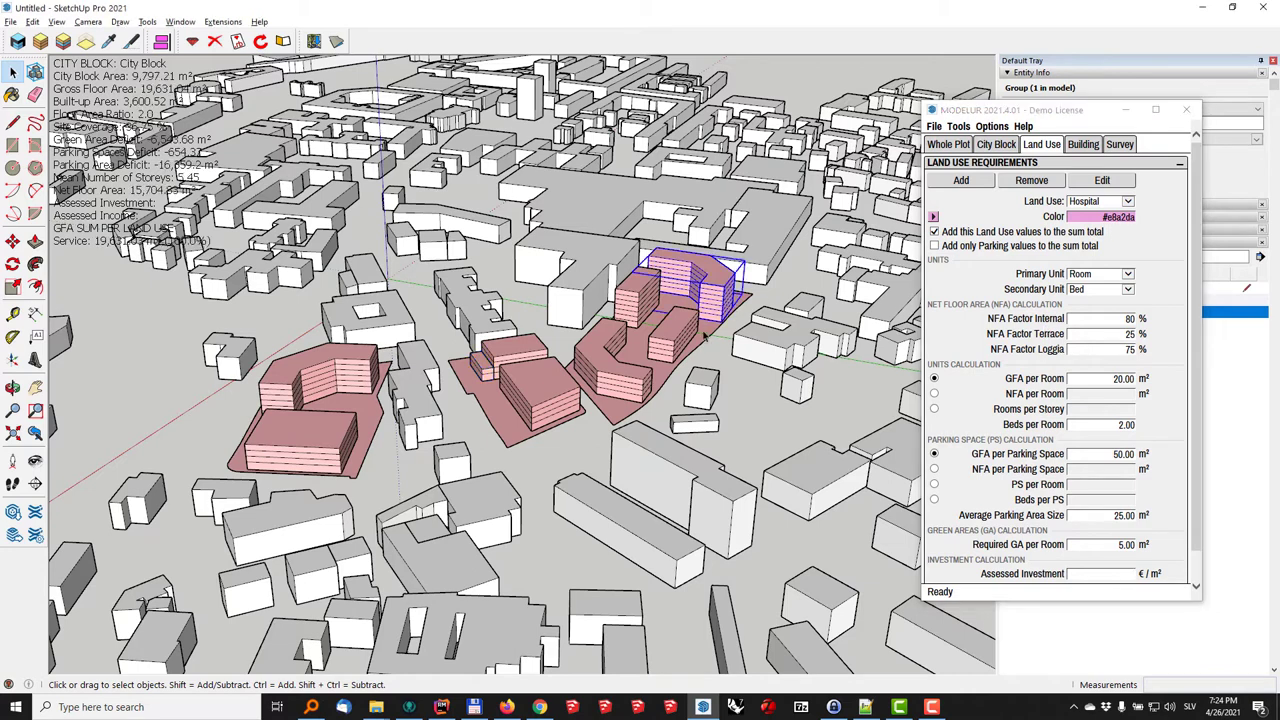
left_click(640, 290, "shift")
left_click(1043, 200)
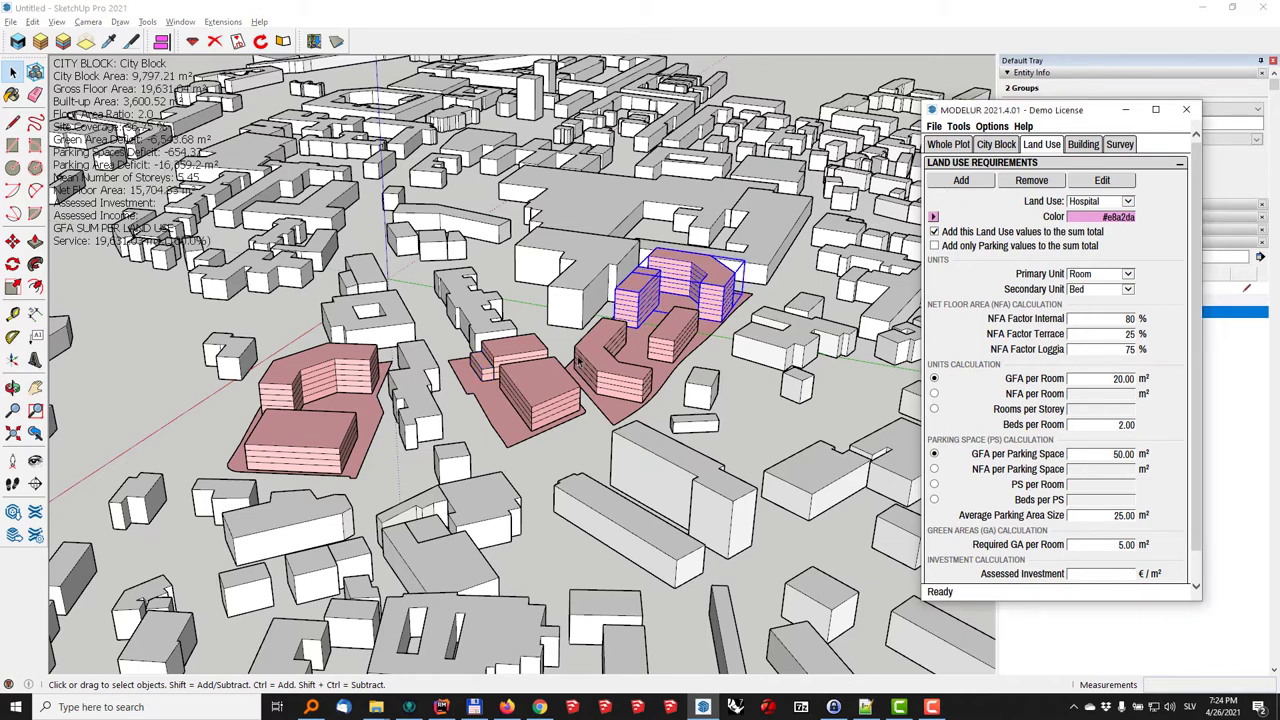
left_click(1086, 148)
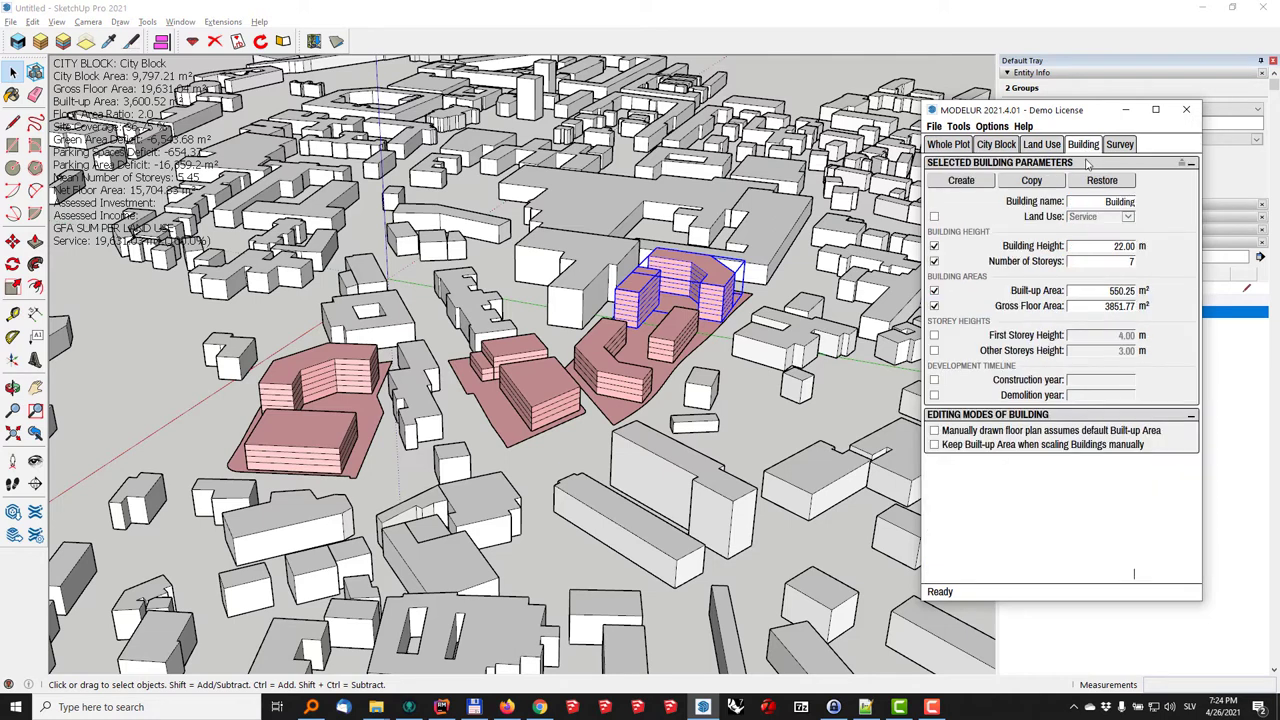
left_click(934, 217)
left_click(1100, 216)
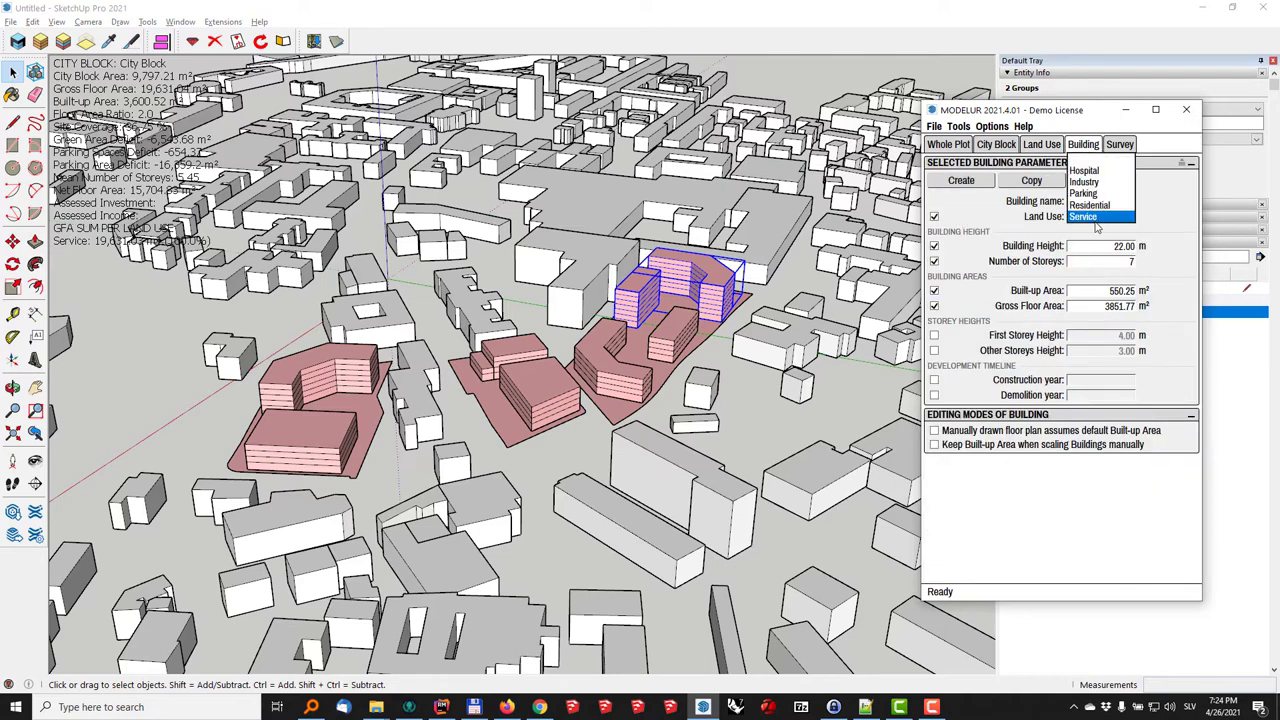
left_click(1088, 171)
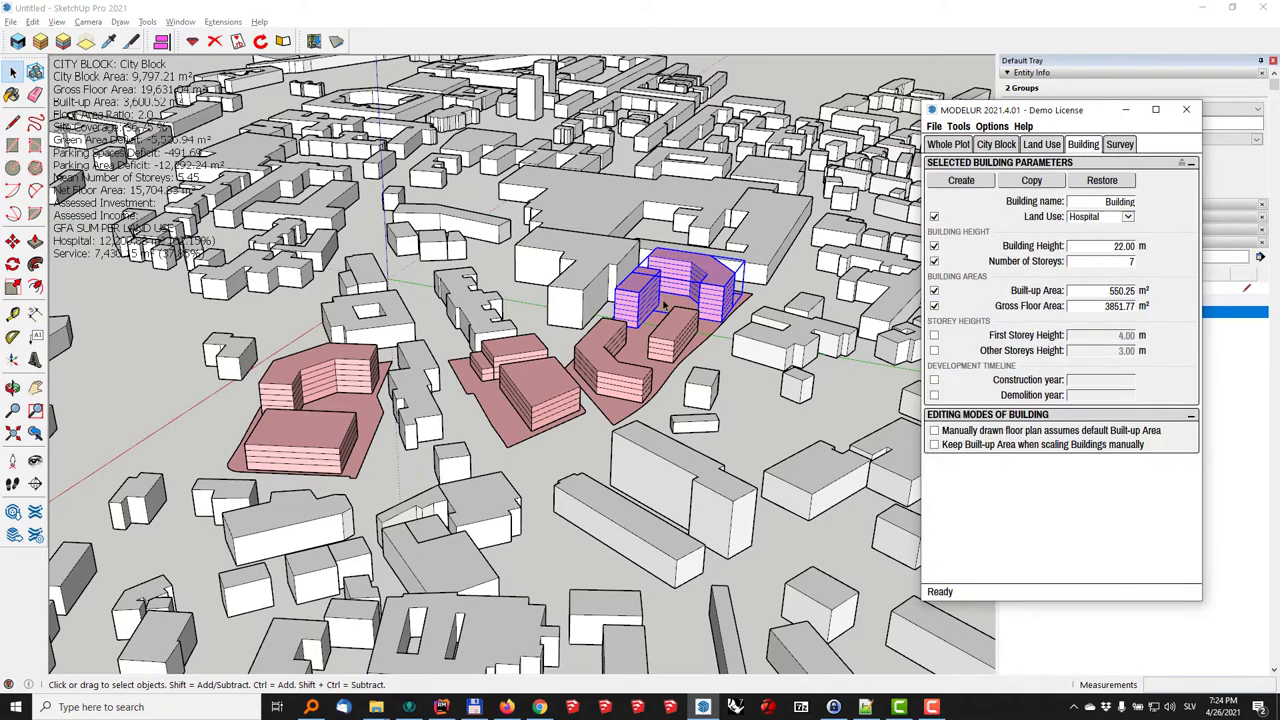
- Copy the large building on the middle block 13 m straight up, stacking the copy on the original's roof
middle_click_drag(622, 388, 534, 390)
left_click(555, 385)
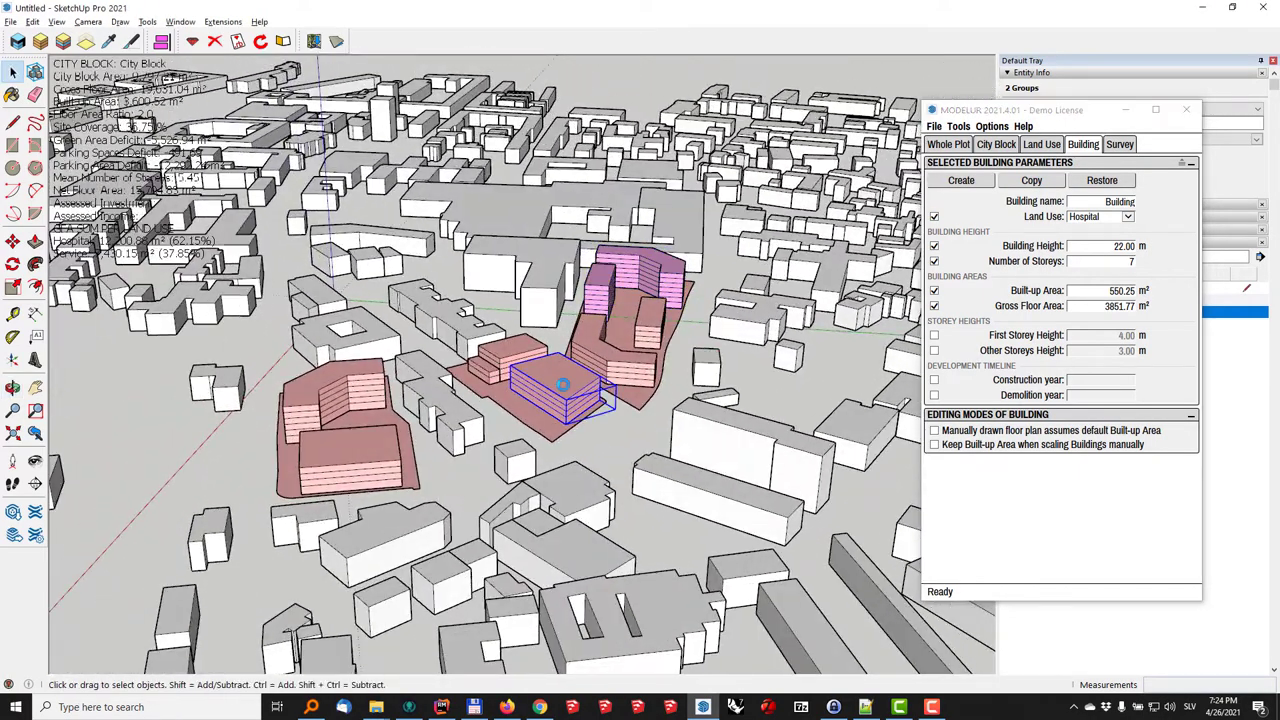
scroll(562, 388, "up", 5)
scroll(564, 390, "up", 1)
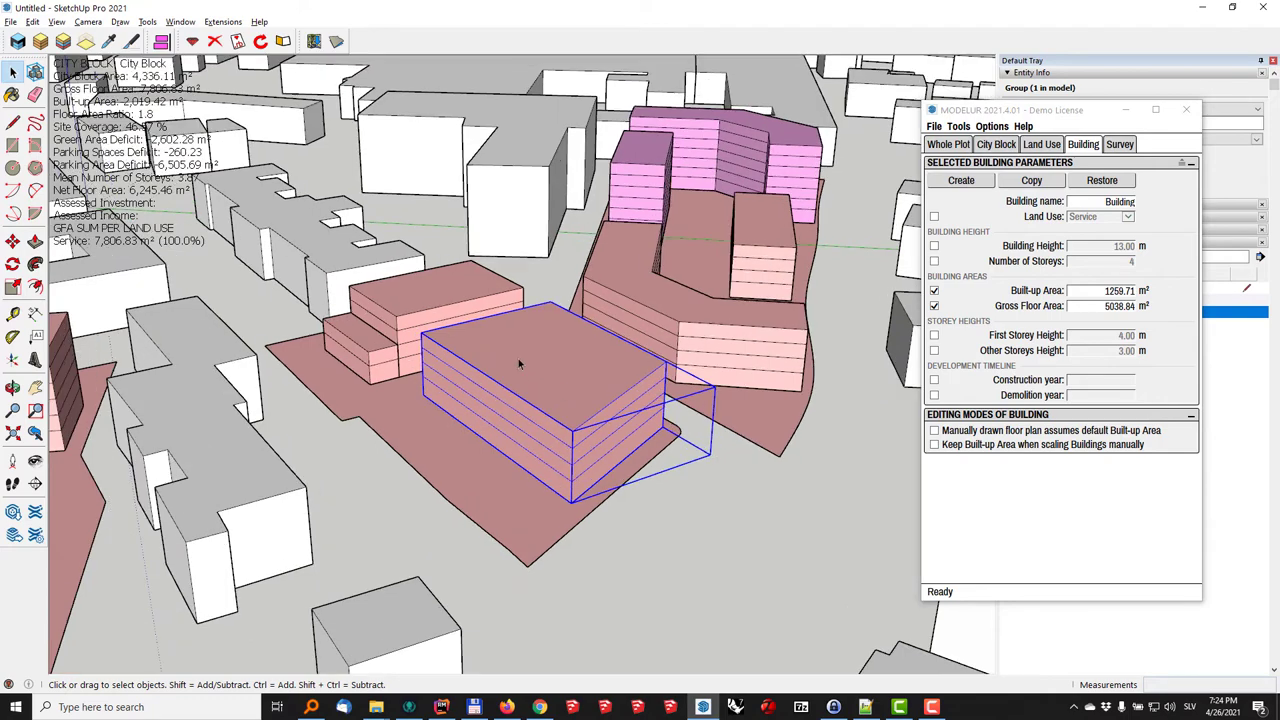
middle_click_drag(583, 388, 615, 493)
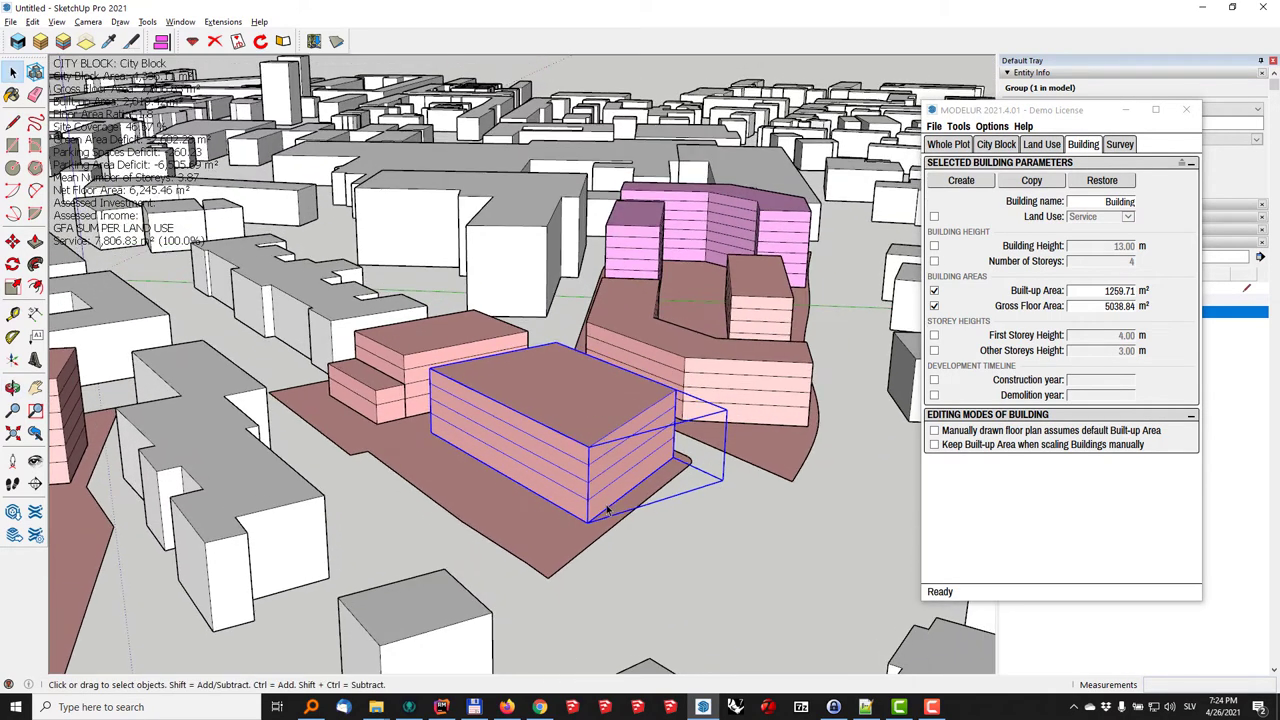
key("m")
key("ctrl")
left_click(589, 519)
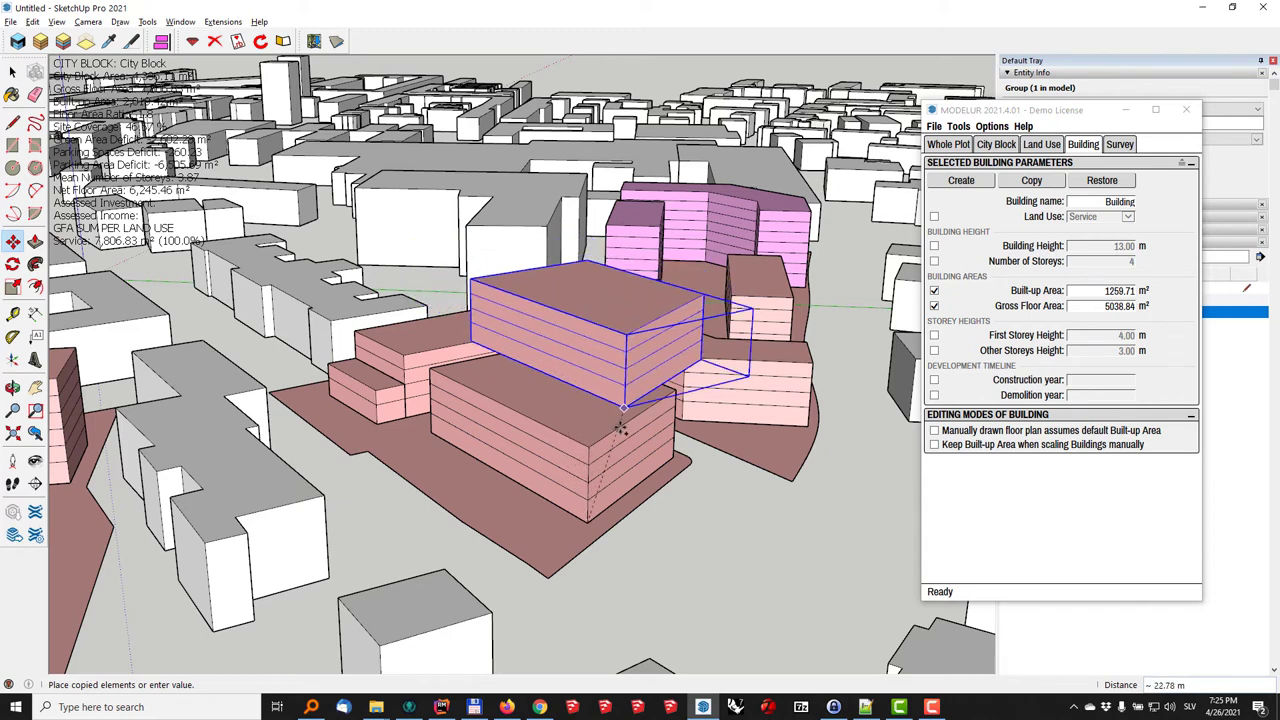
left_click(588, 449)
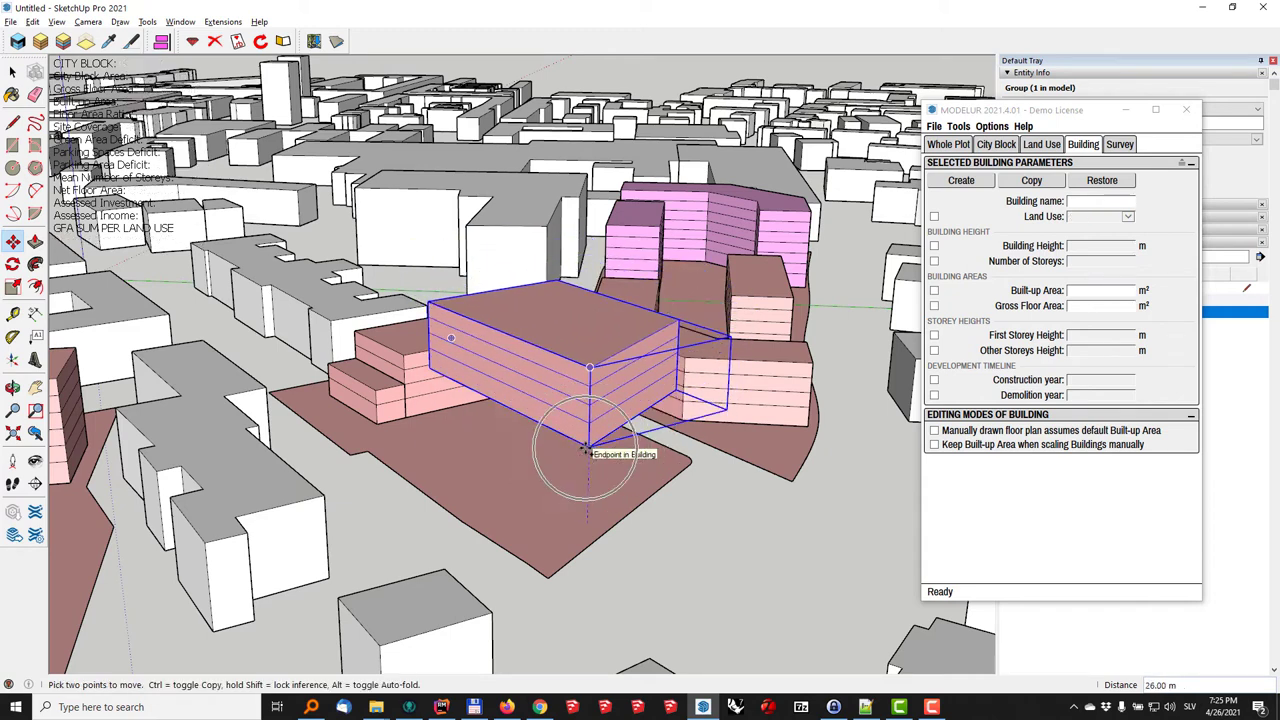
left_click(588, 449)
left_click(588, 449)
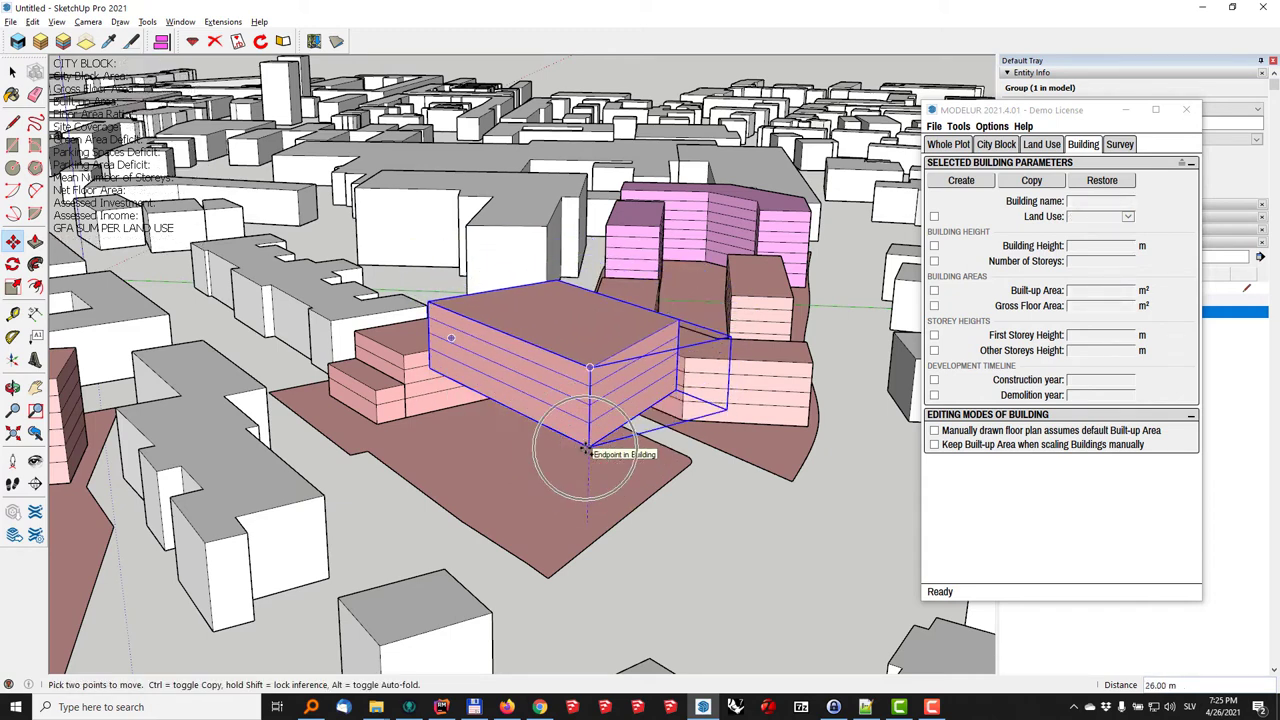
left_click(588, 449)
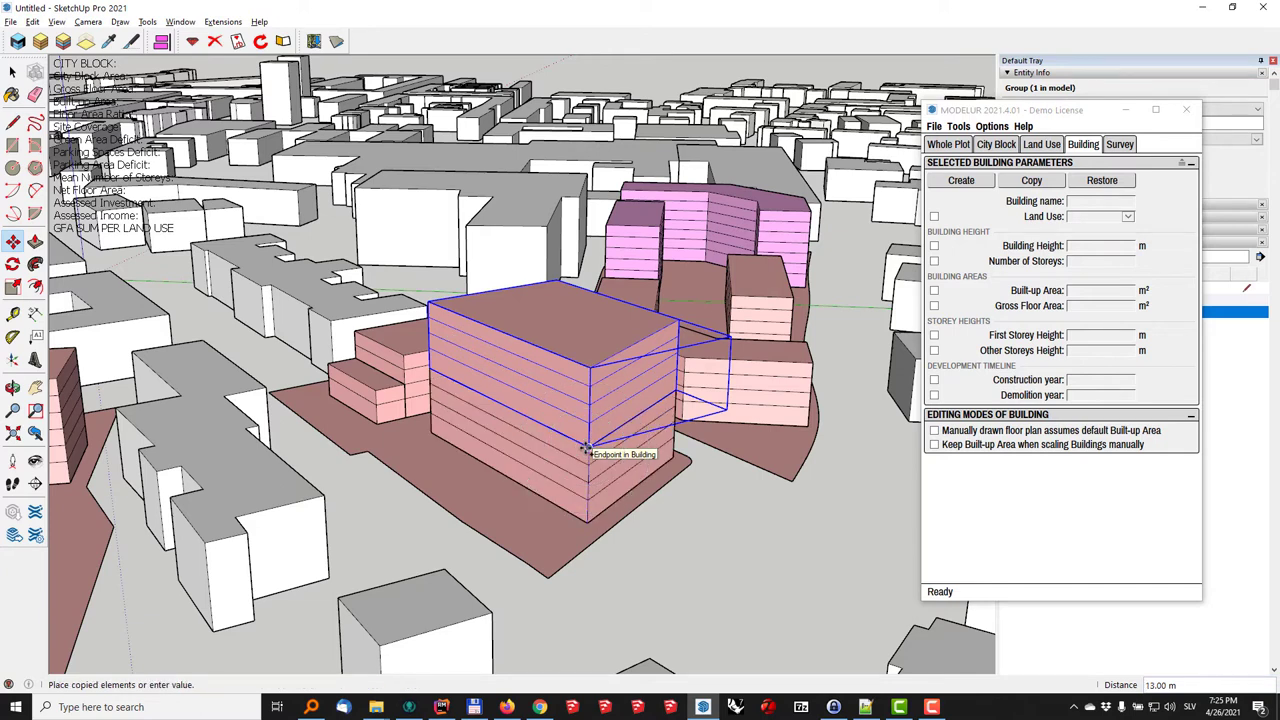
left_click(588, 449)
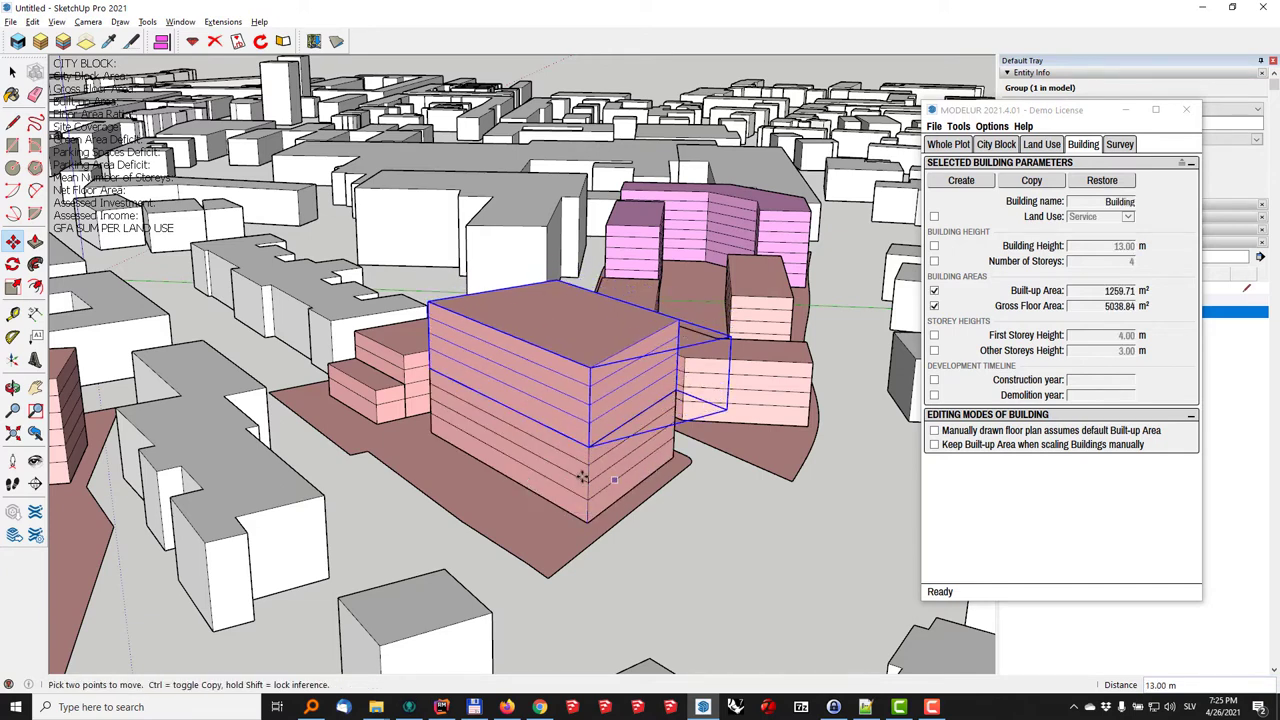
key("space")
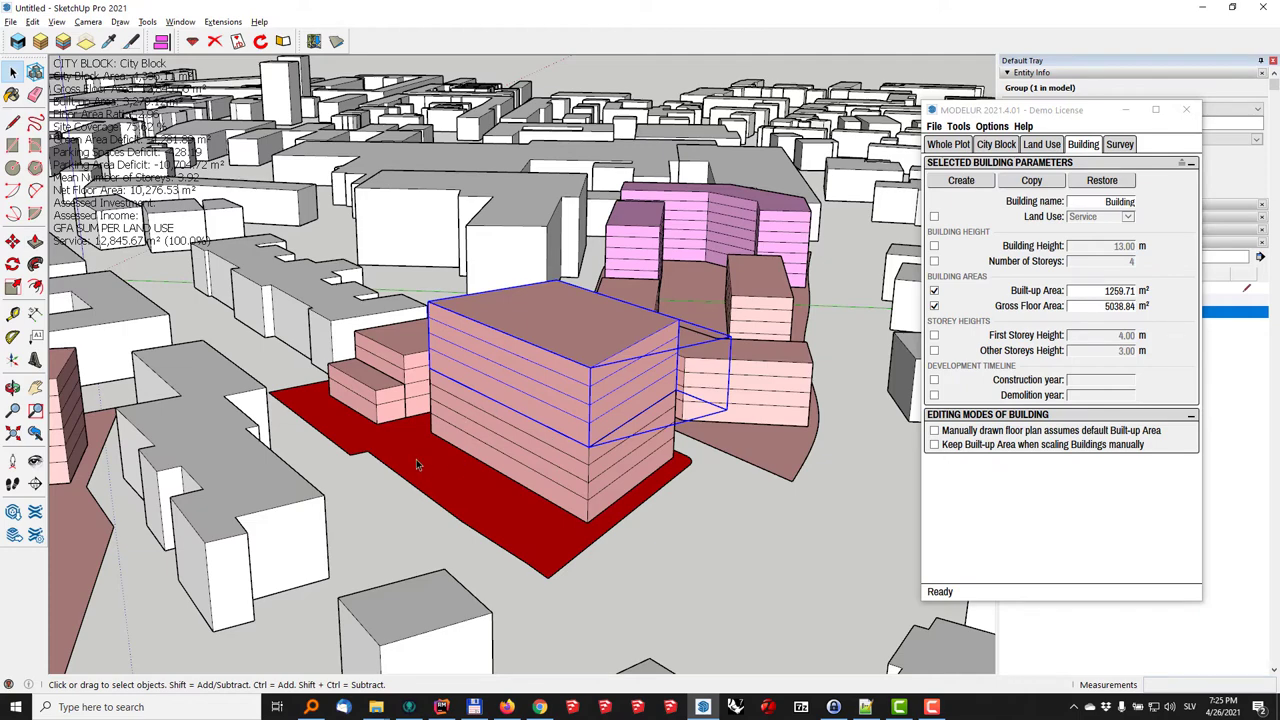
- Reduce the lower of the two stacked buildings on the middle block to 1 storey
middle_click_drag(448, 405, 294, 287)
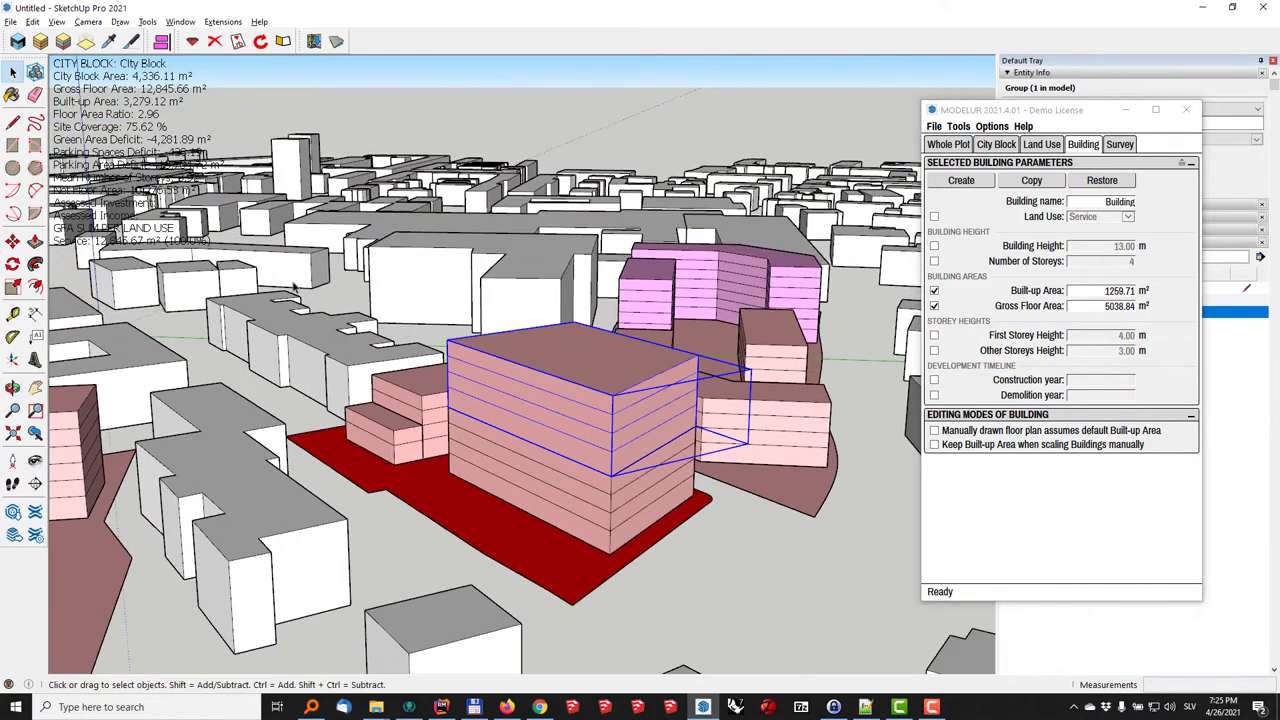
left_click(548, 492)
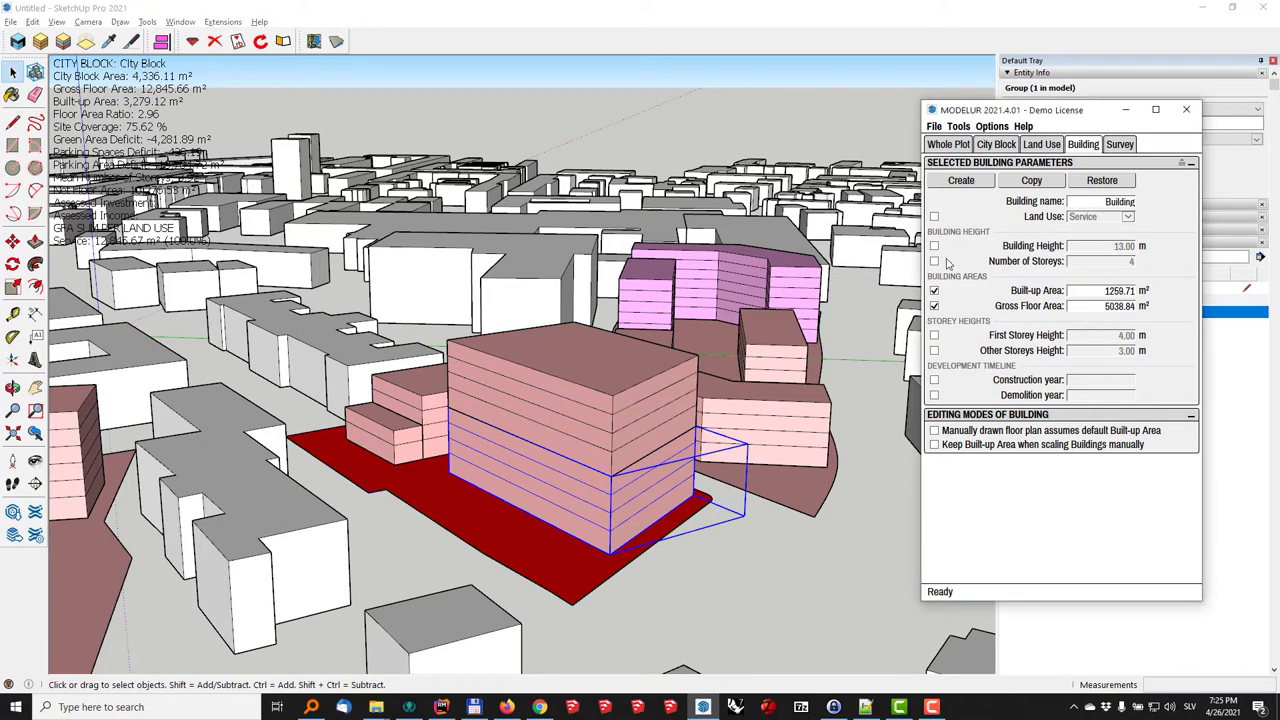
left_click(934, 261)
key("Return")
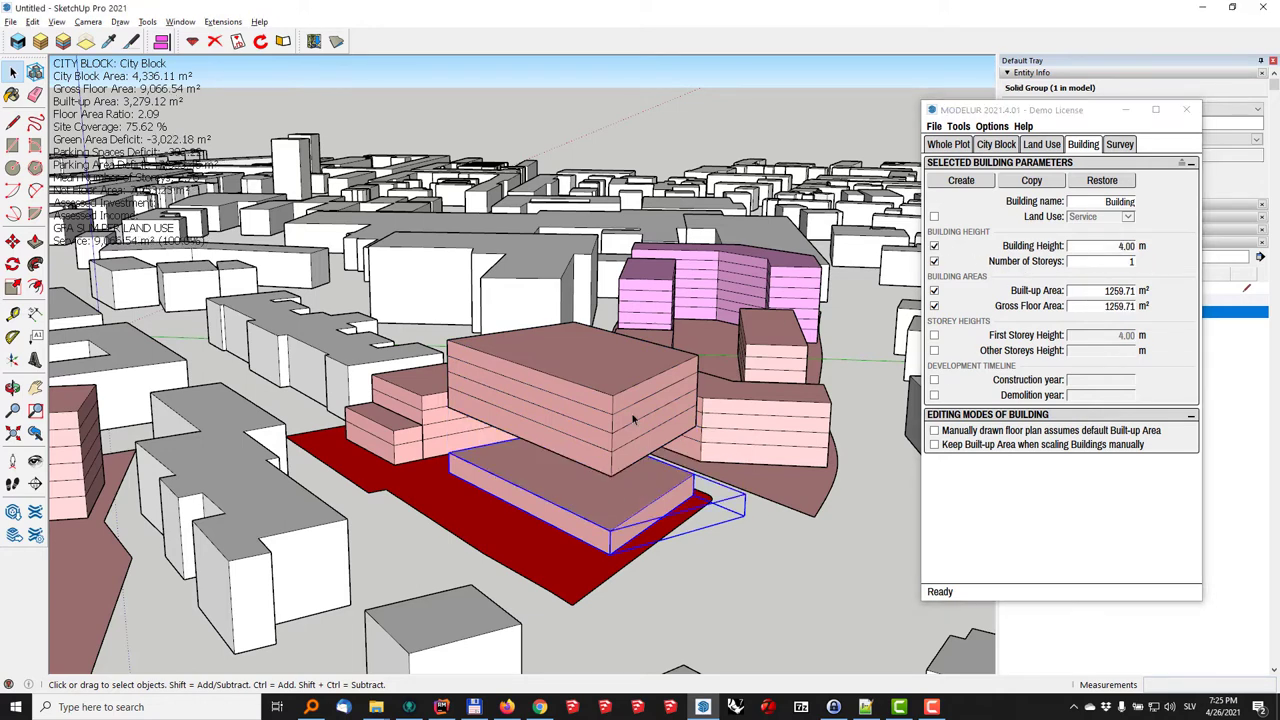
- Assign the Hospital land use to the upper building of the stack on the middle block
left_click(610, 420)
left_click(934, 216)
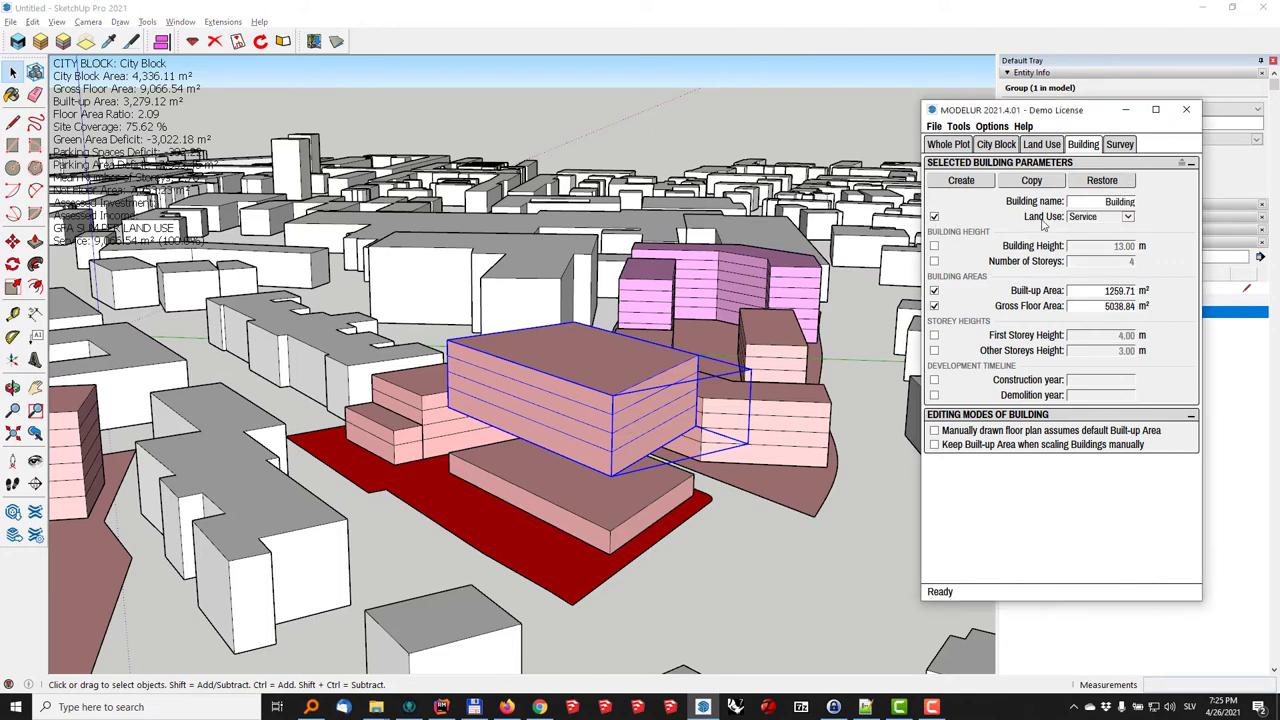
left_click(1095, 217)
left_click(1084, 171)
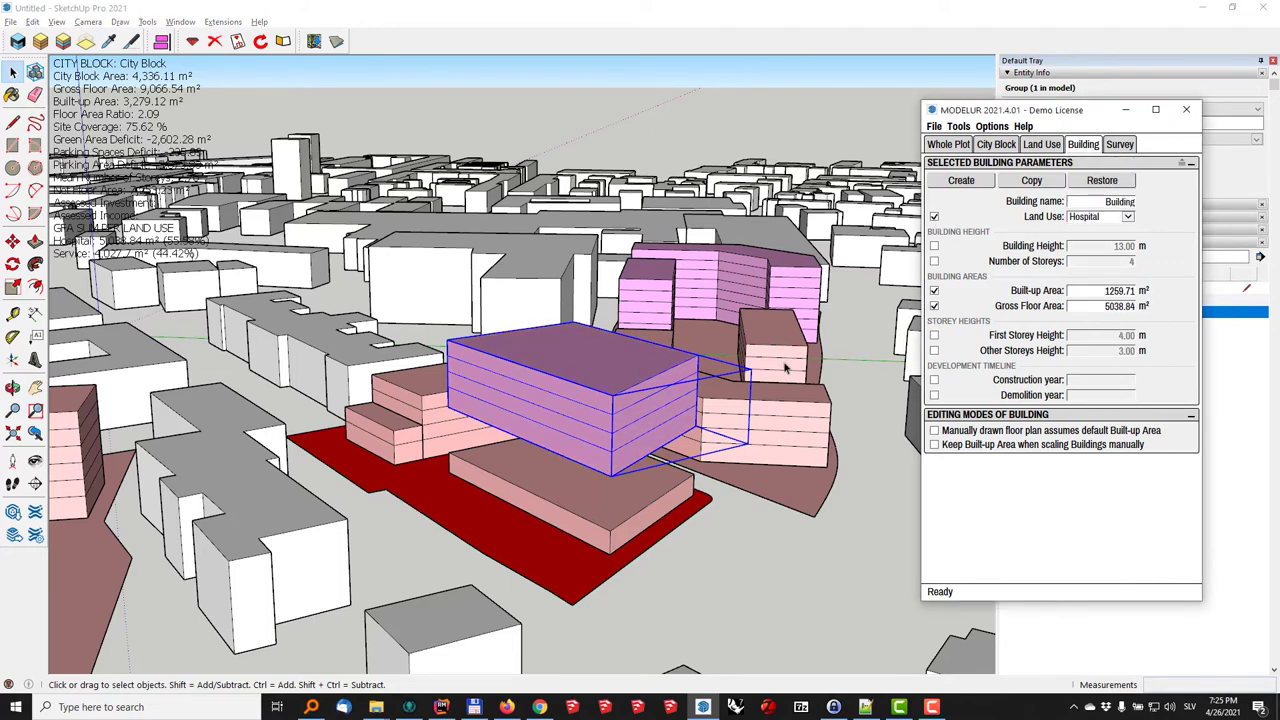
- Combine the one-storey Service building and the Hospital building above it into one complex building, and check the city block's limits
left_click(589, 508, "shift")
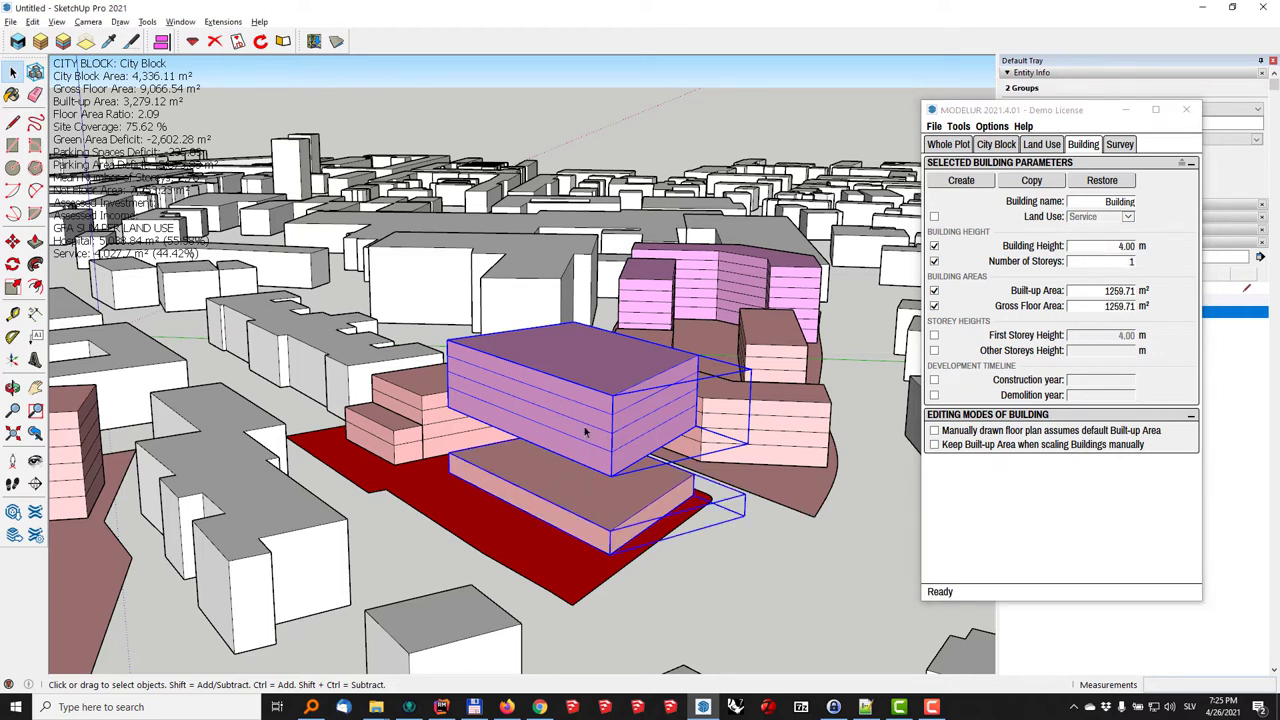
left_click(63, 41)
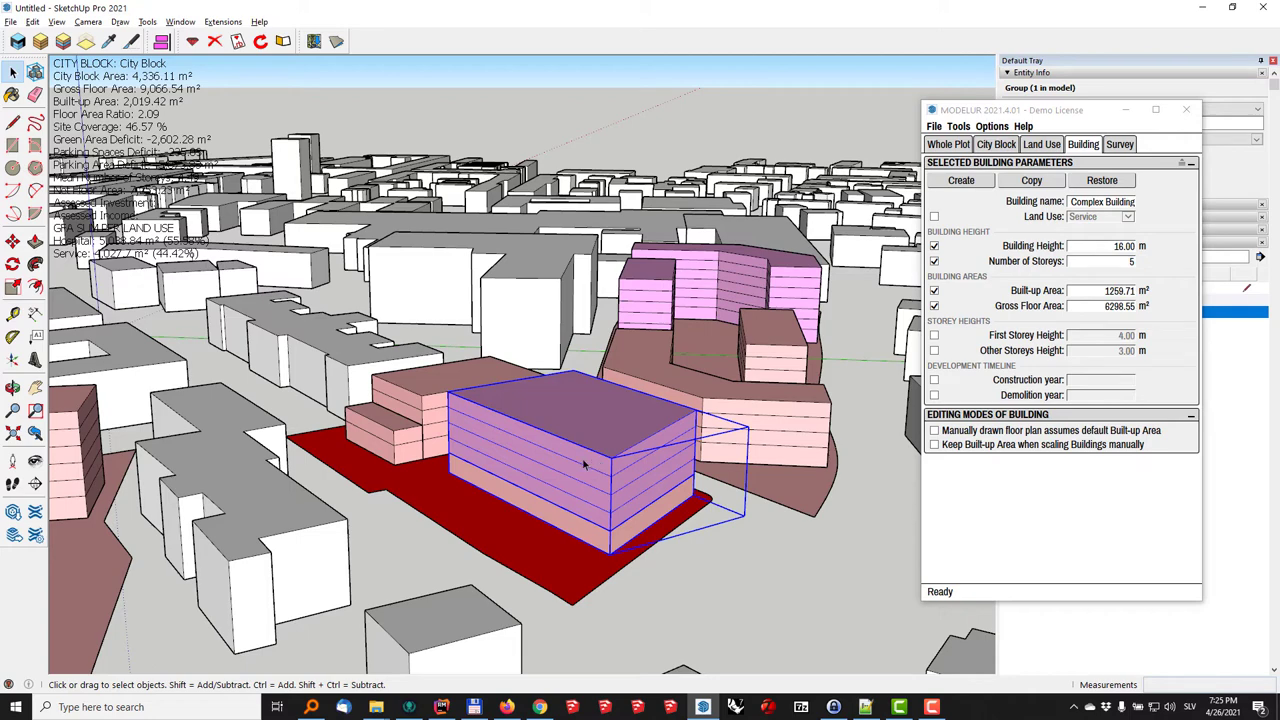
scroll(524, 422, "up", 4)
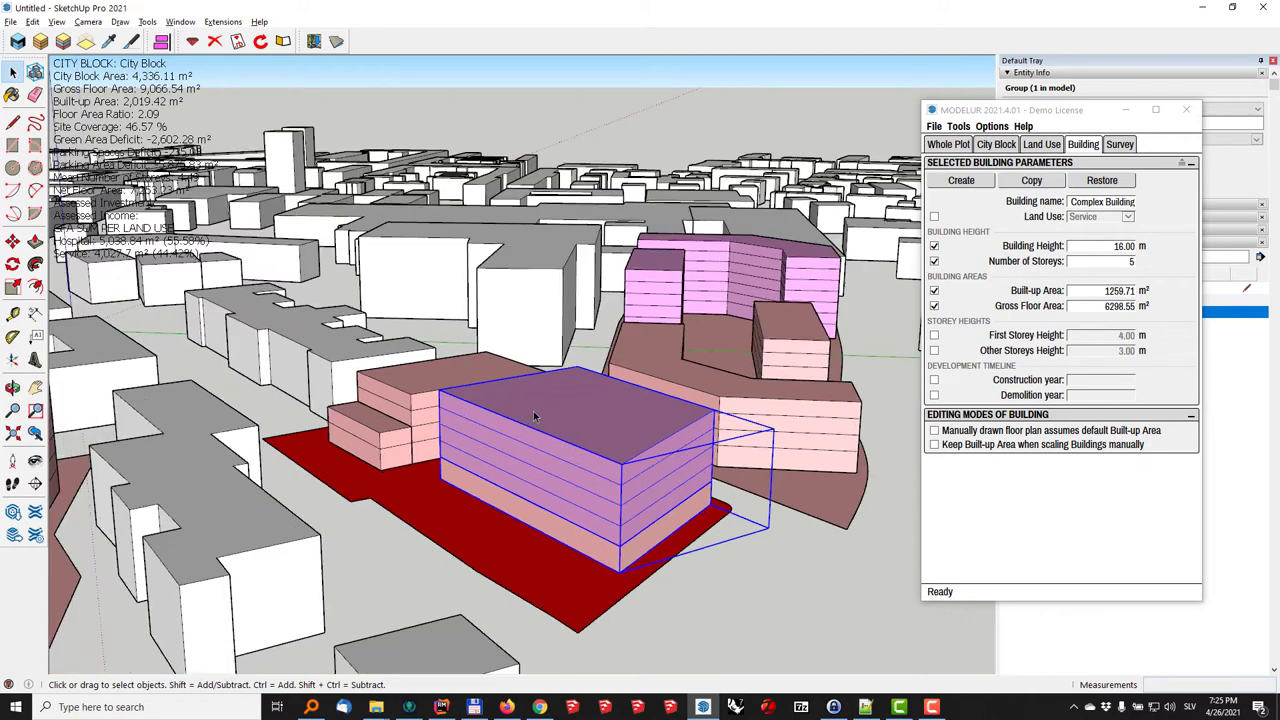
middle_click_drag(534, 417, 569, 397)
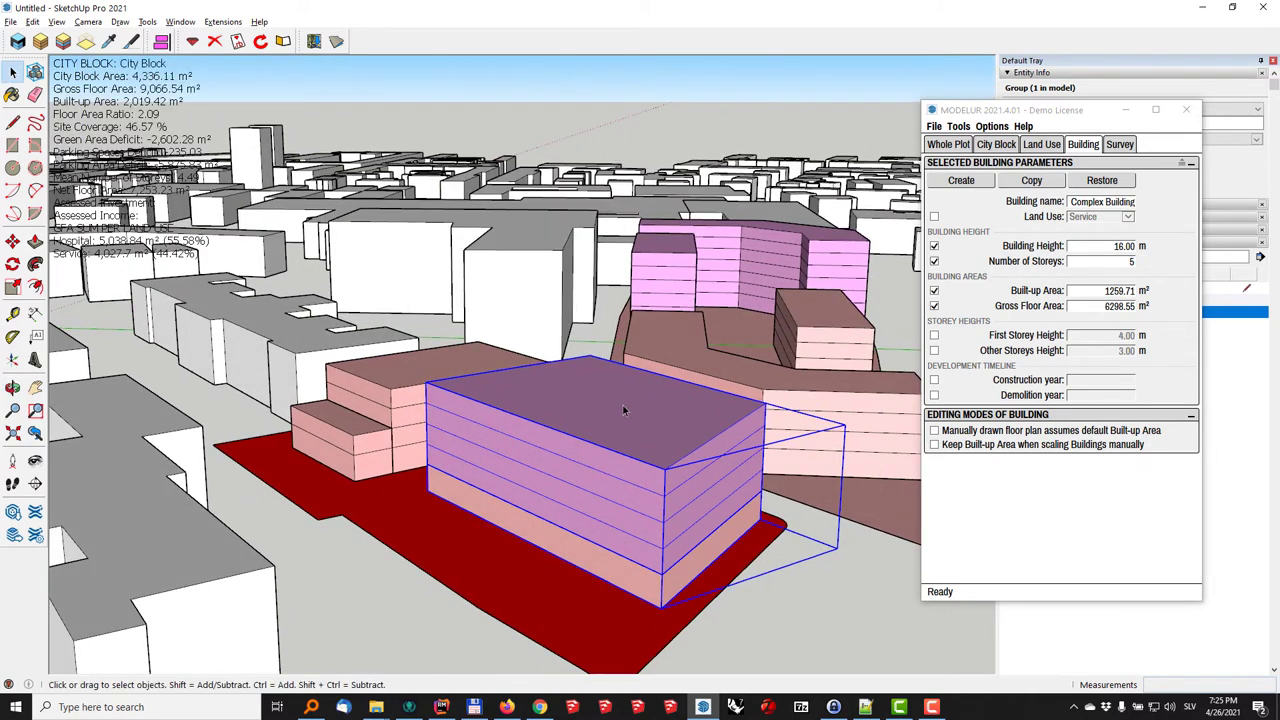
left_click(995, 146)
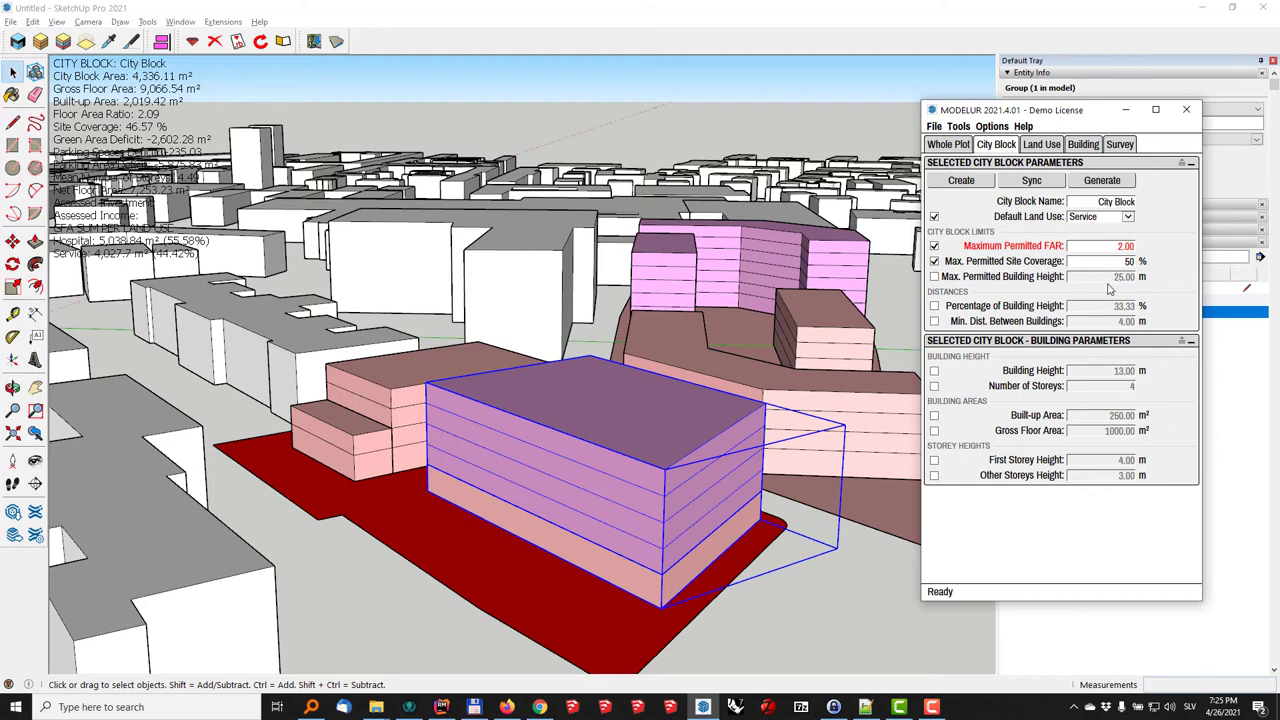
middle_click_drag(740, 420, 652, 500)
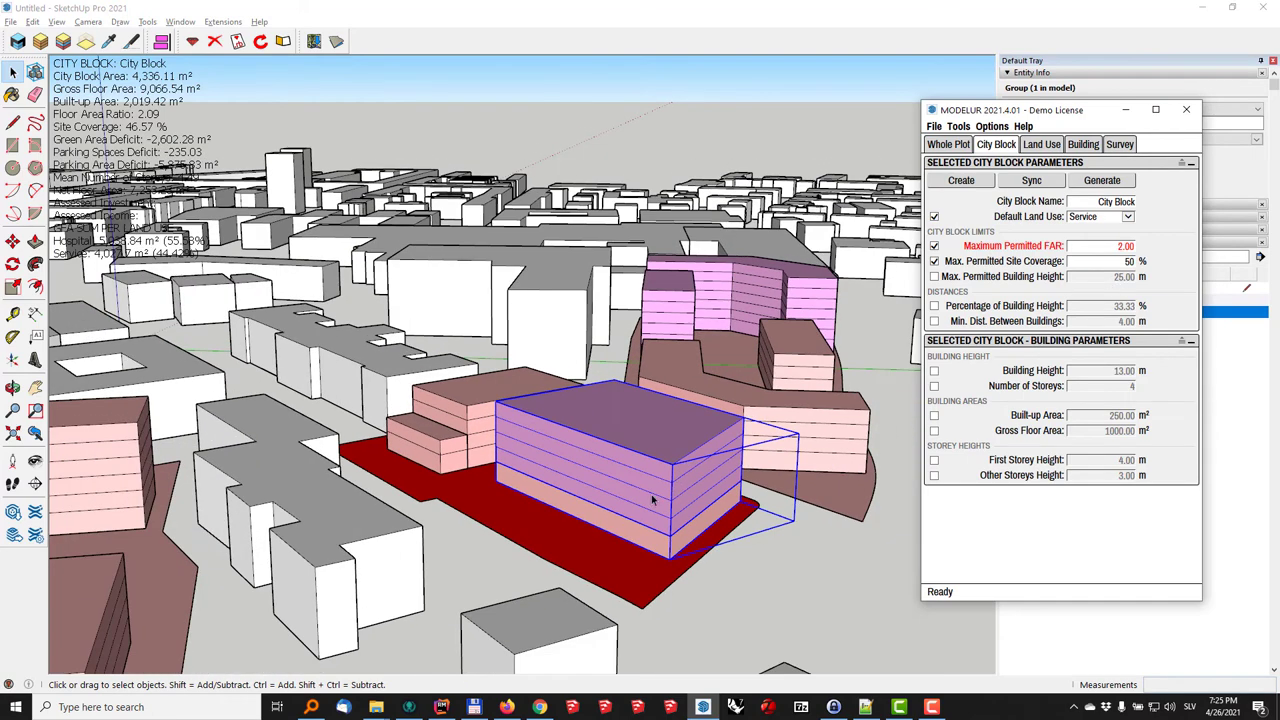
- Set the Hospital part inside the complex building to 5 storeys and check the whole complex's parameters
double_click(645, 444)
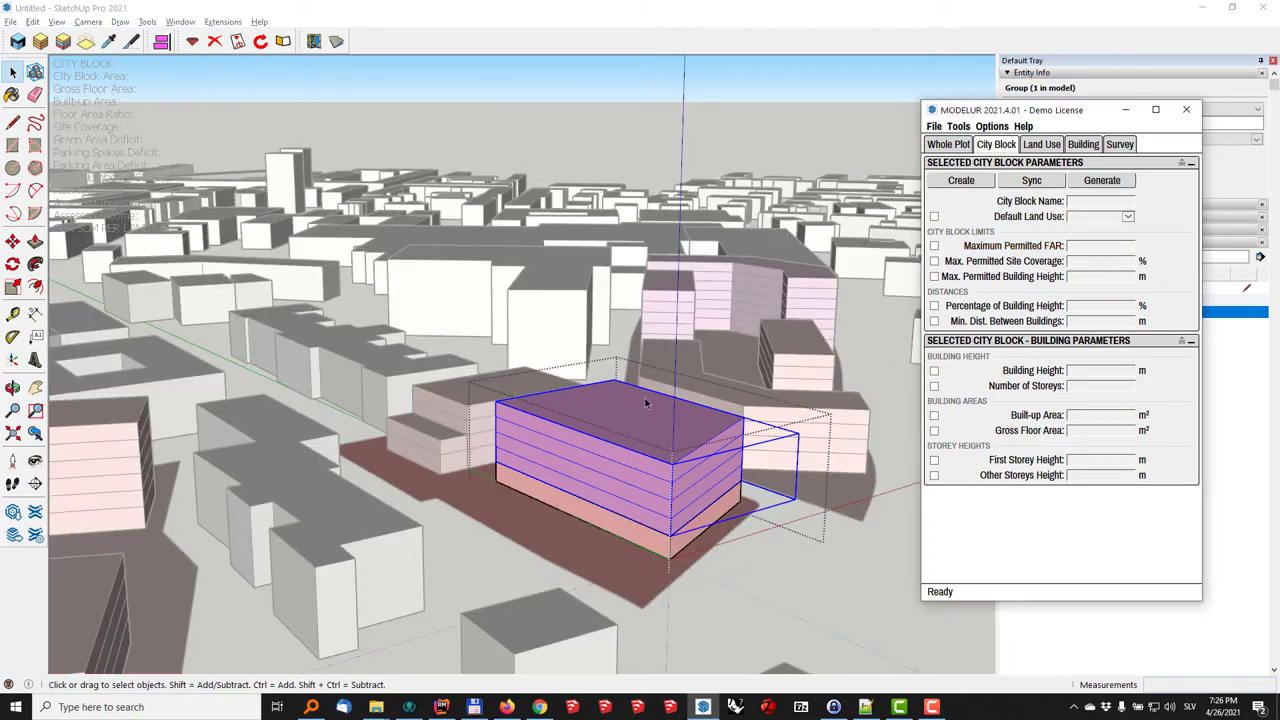
left_click(1083, 144)
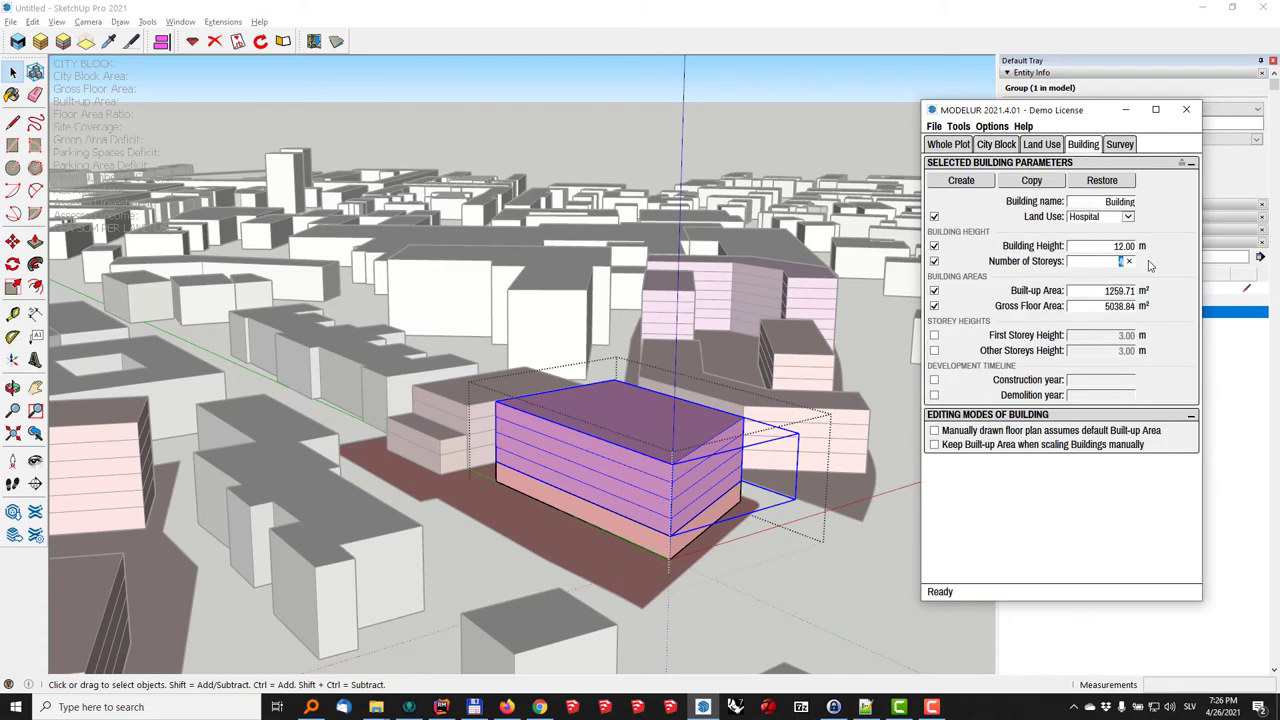
type("5")
key("Return")
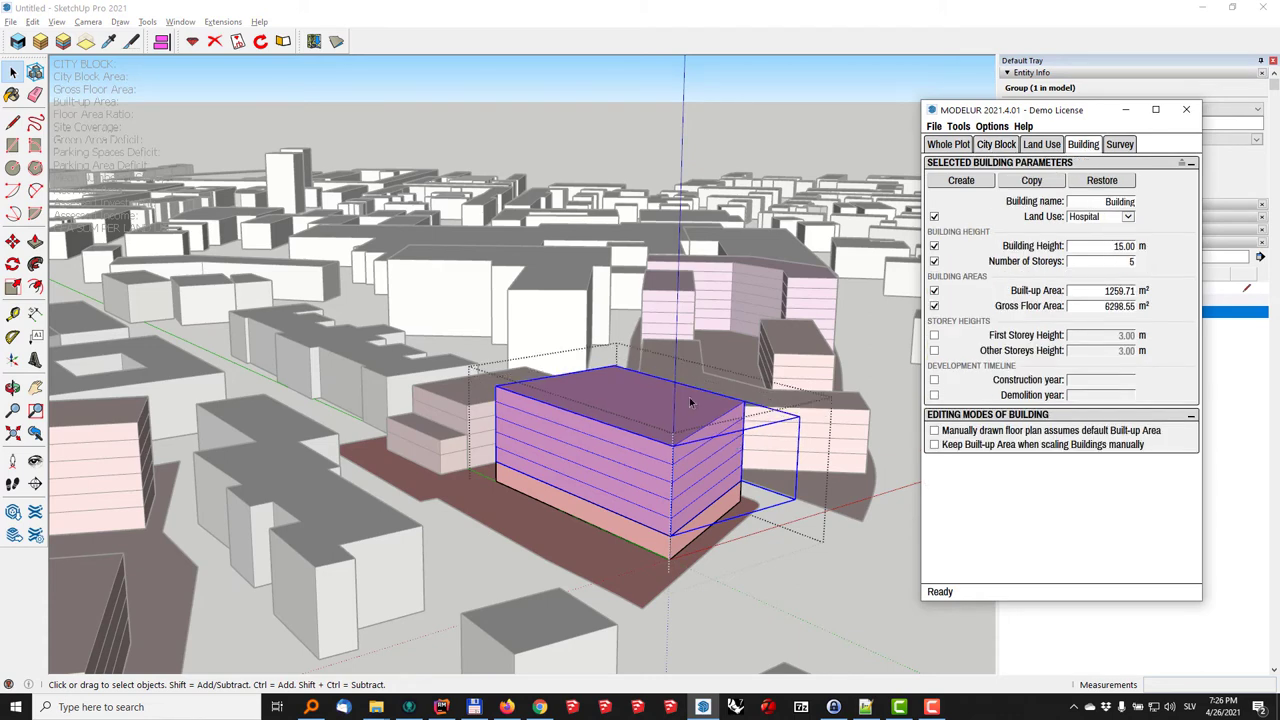
left_click(789, 515)
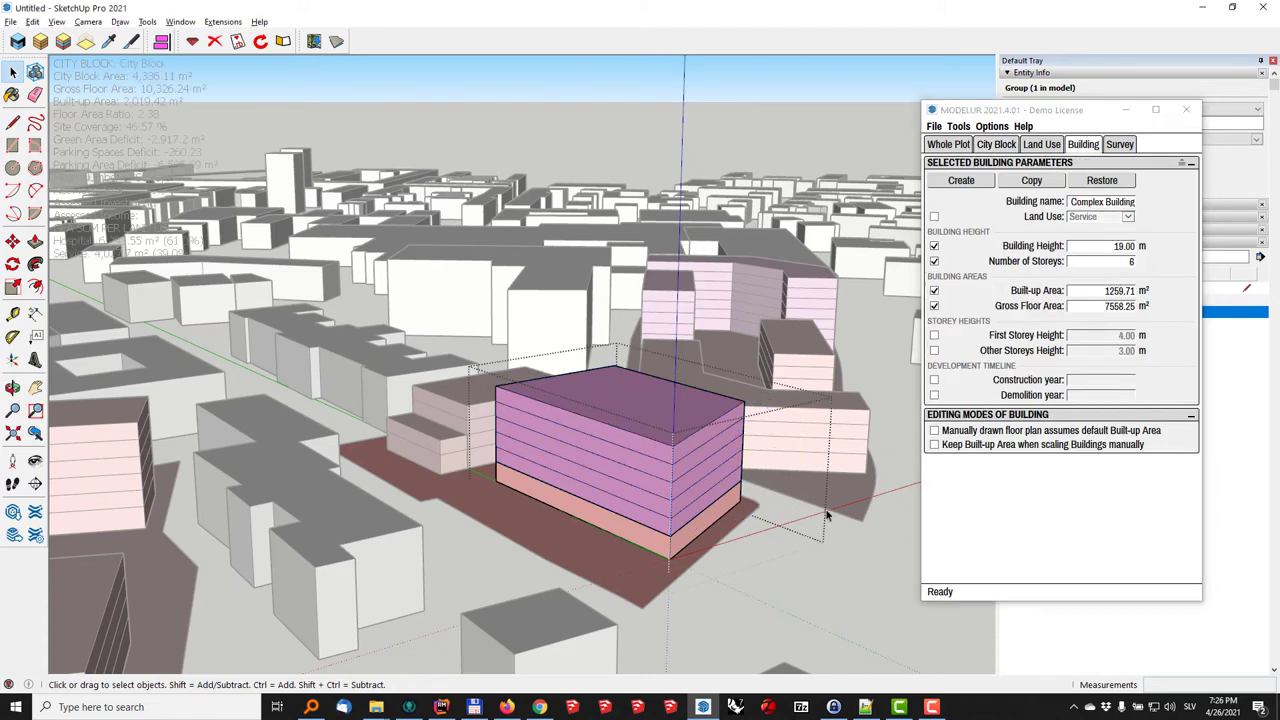
left_click(1108, 247)
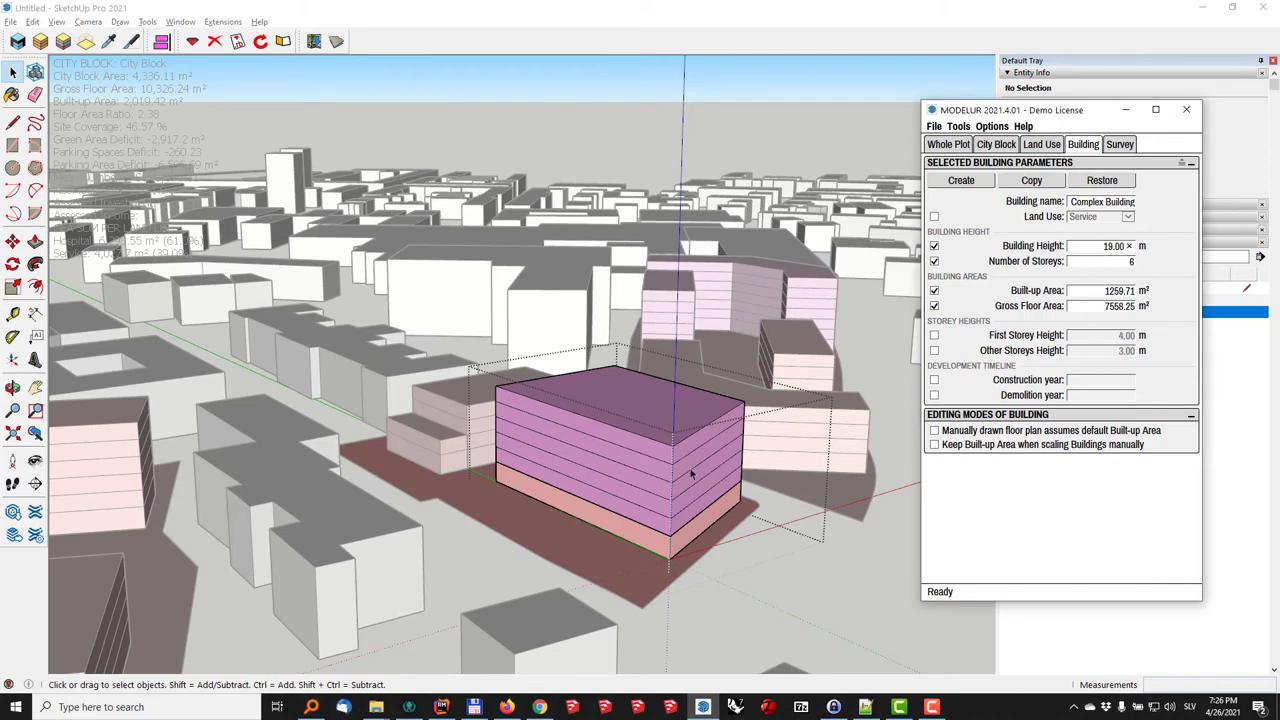
- Split the Hospital volume crosswise near its end facing the neighbouring stepped building and delete the cut-off strip, keeping the Service base
left_click(615, 474)
middle_click_drag(615, 474, 548, 373)
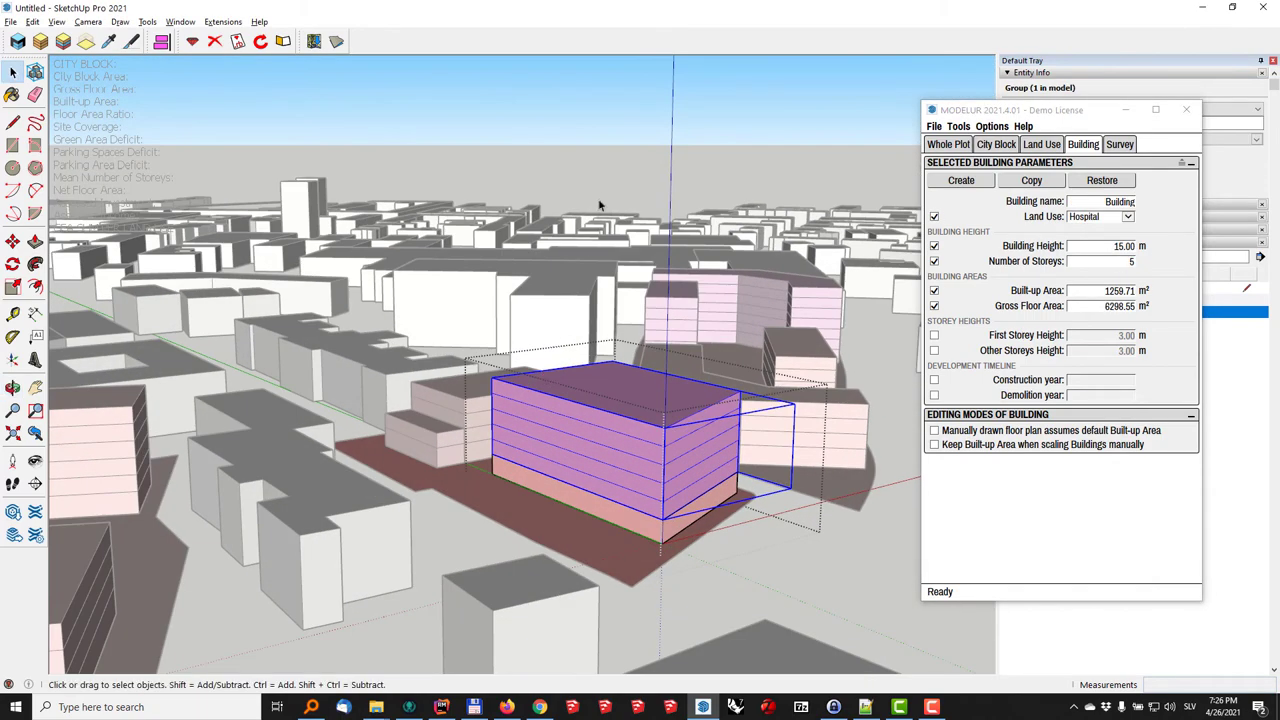
double_click(600, 398)
middle_click_drag(600, 398, 773, 557)
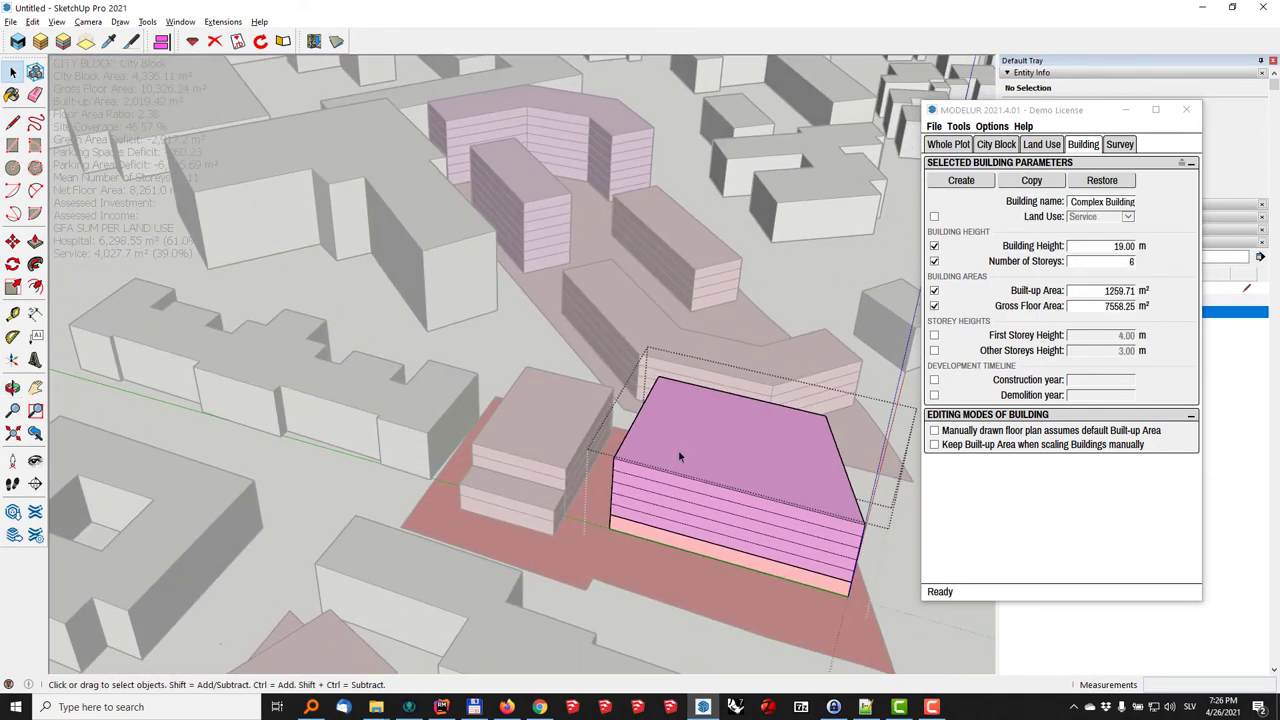
left_click(131, 41)
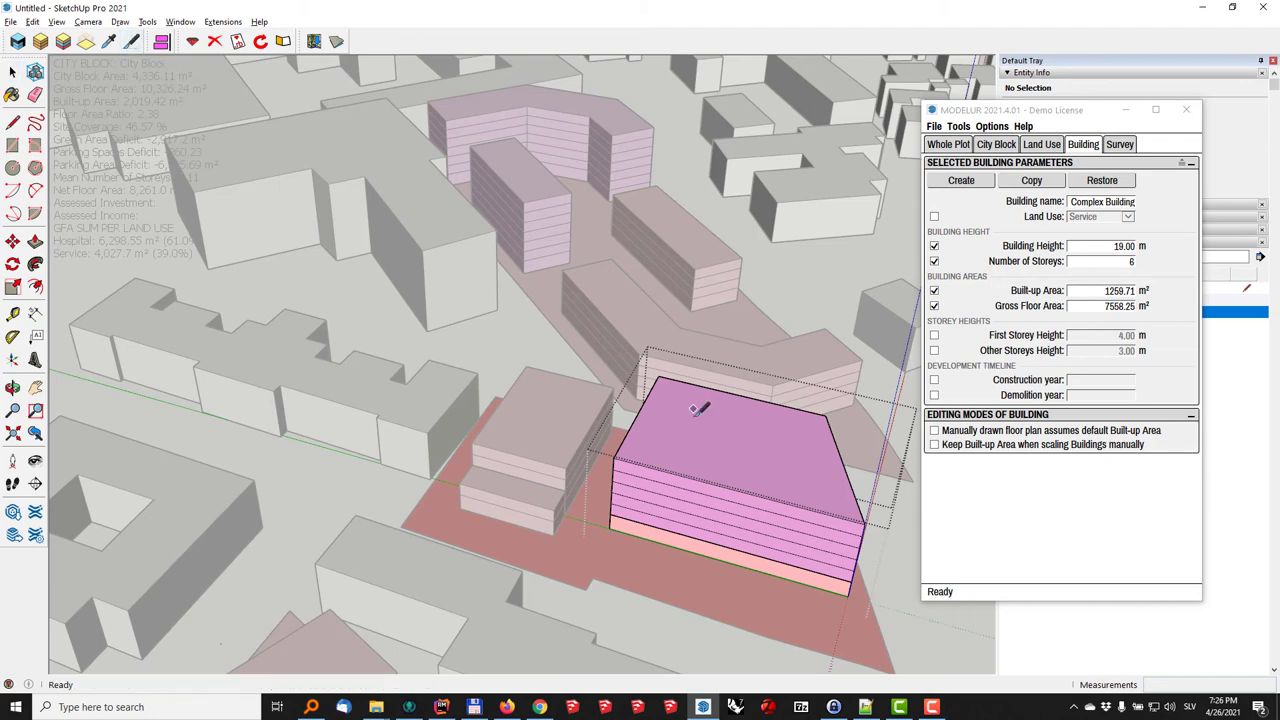
left_click(677, 468)
left_click(716, 386)
left_click(665, 450)
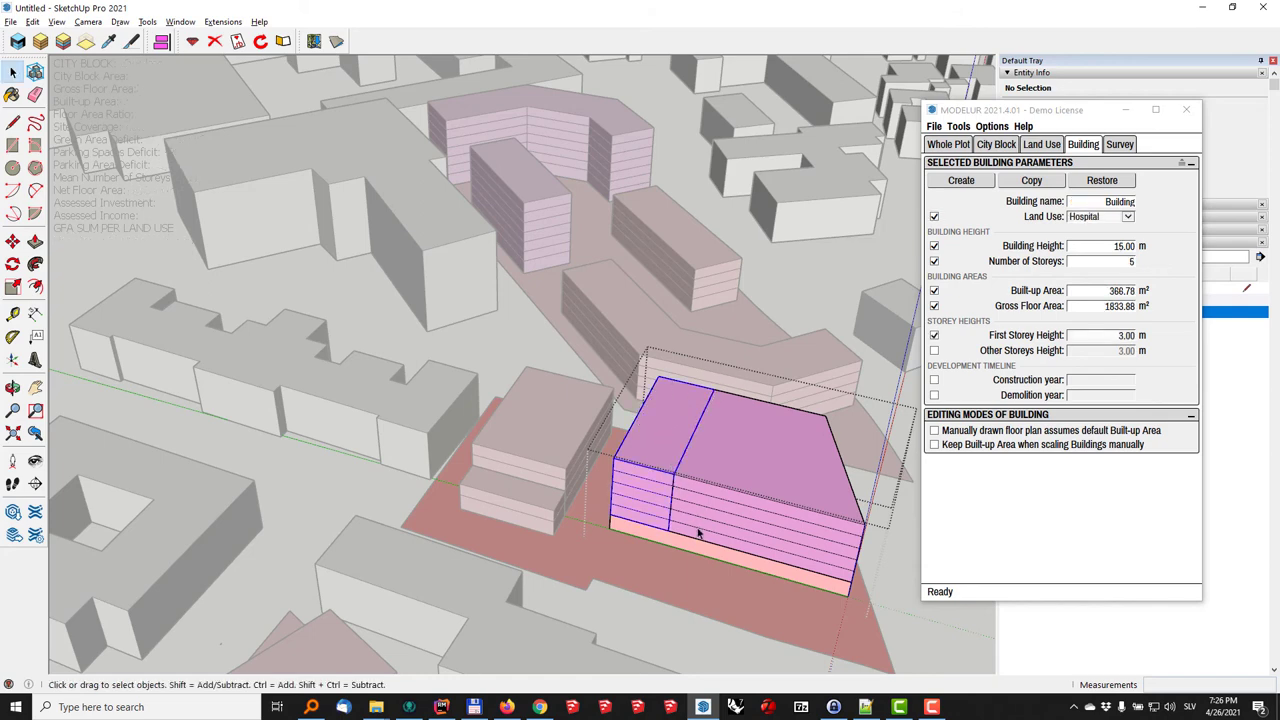
middle_click_drag(690, 484, 722, 586)
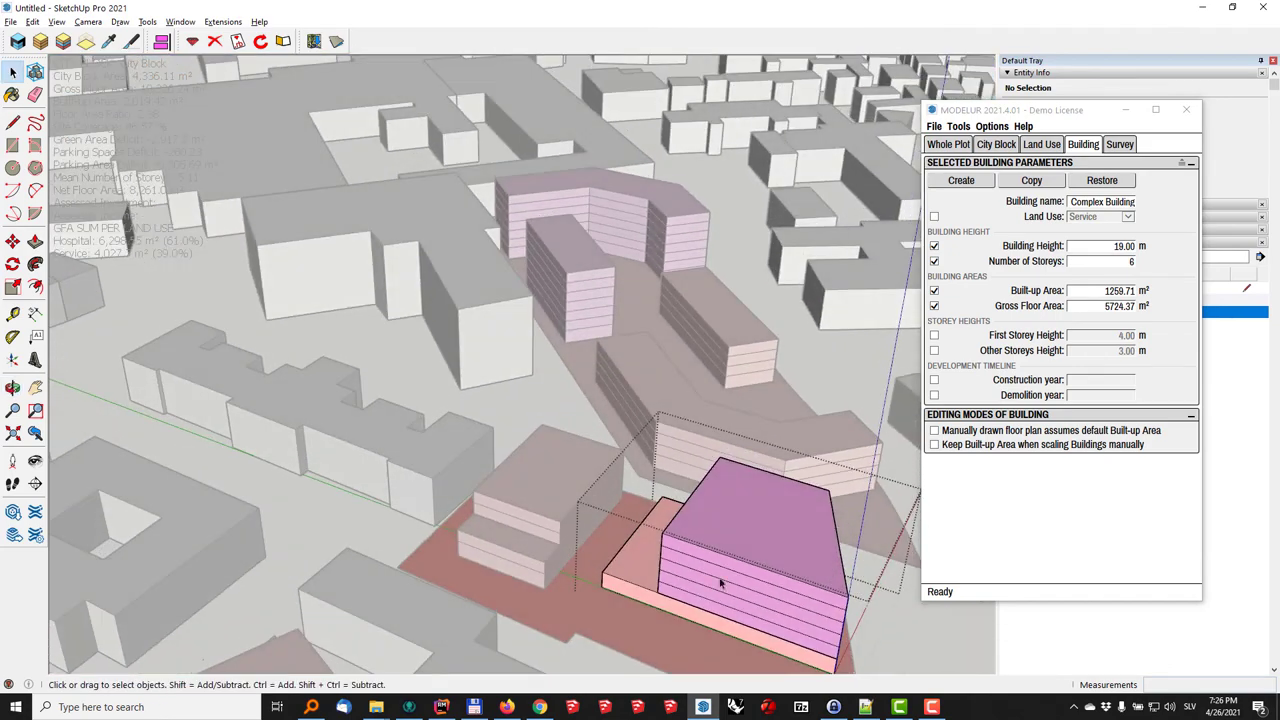
- Cut a second, narrower strip off the same end of the Hospital volume, delete it, and select the whole complex building
left_click(161, 41)
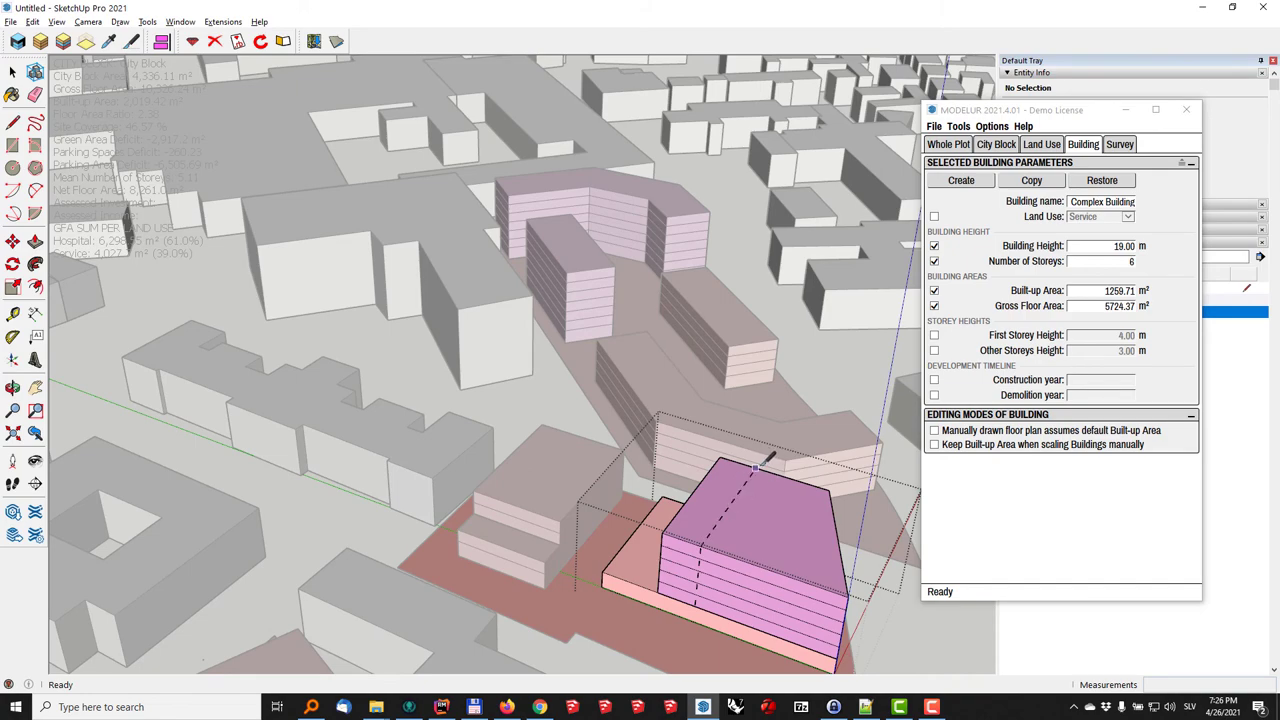
left_click(762, 459)
left_click(740, 560)
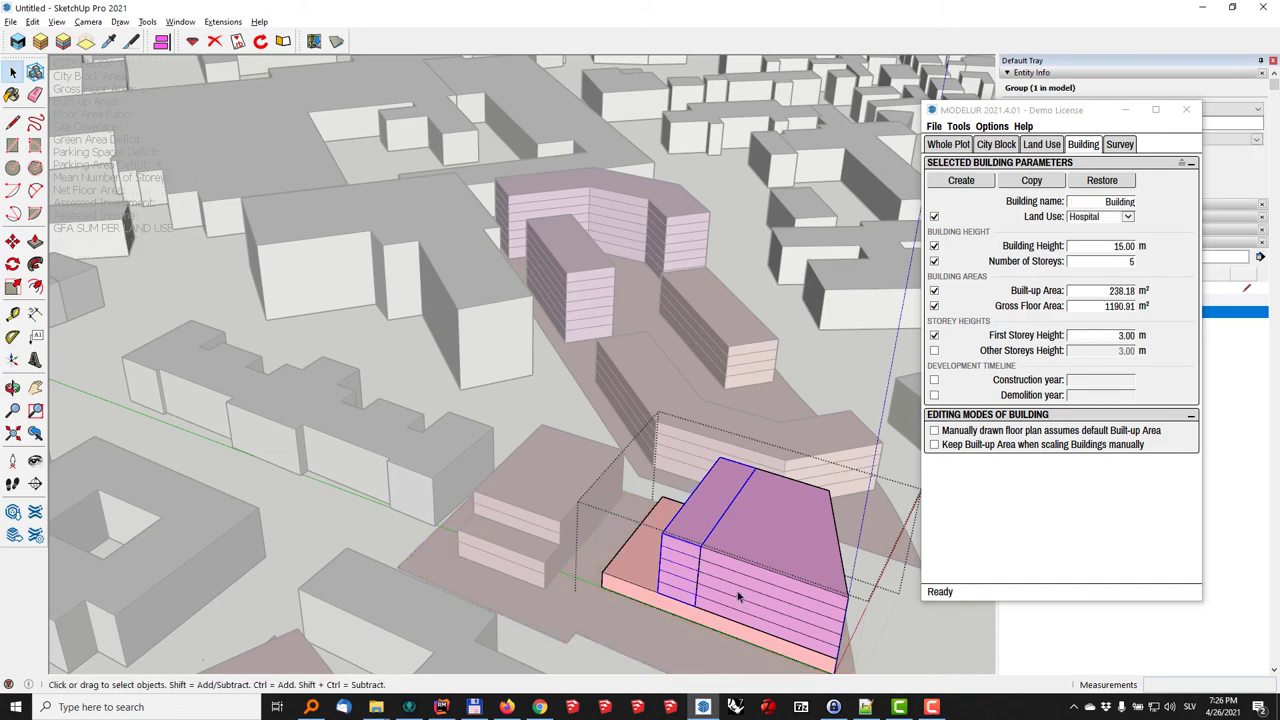
middle_click_drag(740, 540, 650, 244)
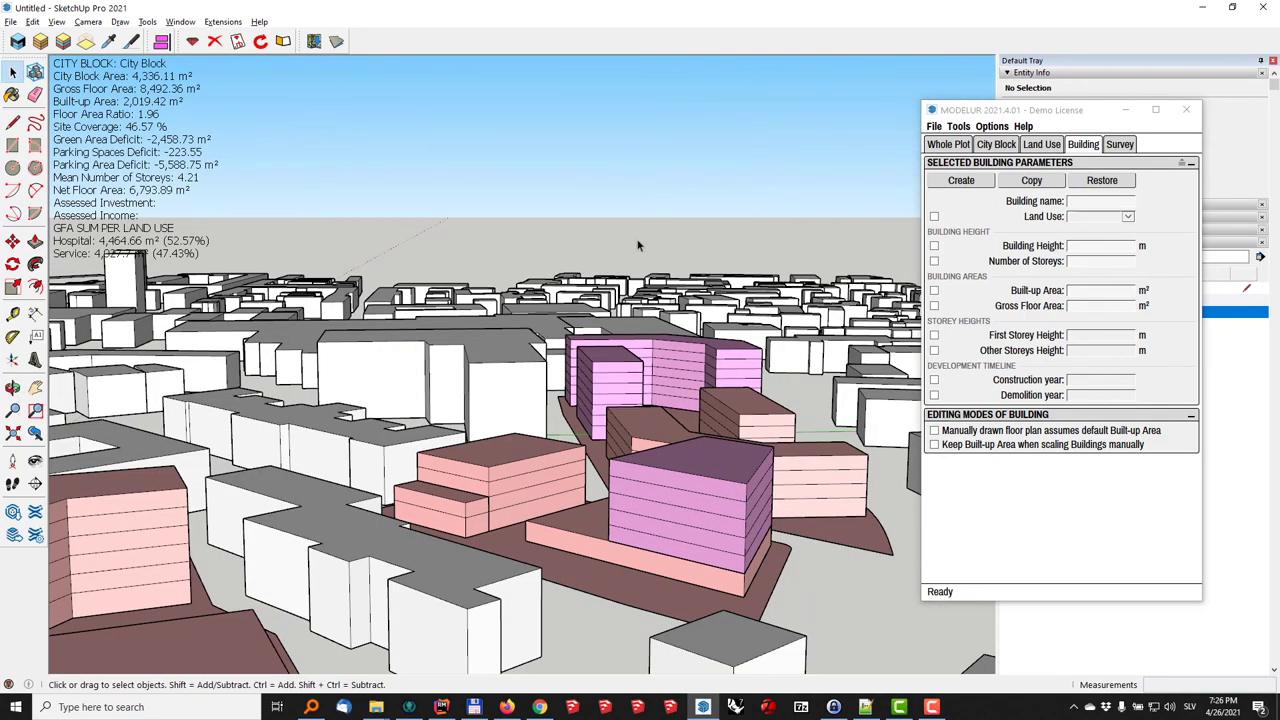
middle_click_drag(700, 464, 618, 393)
left_click(660, 420)
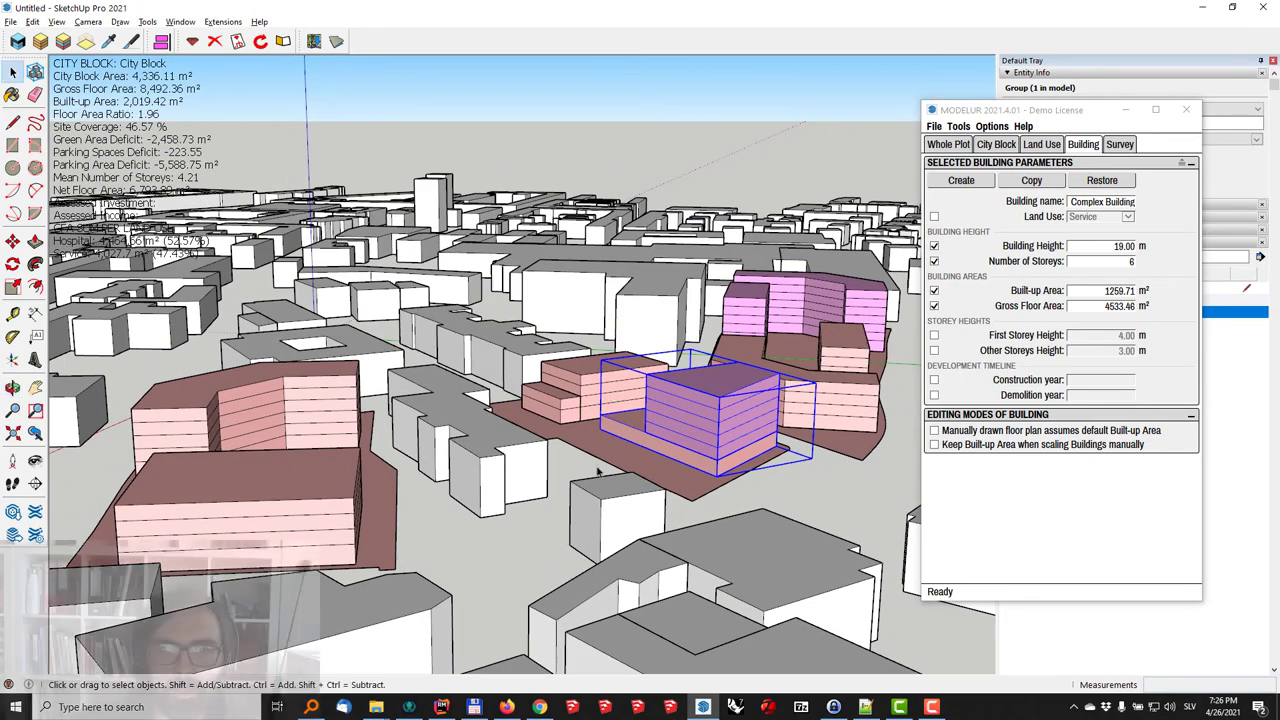